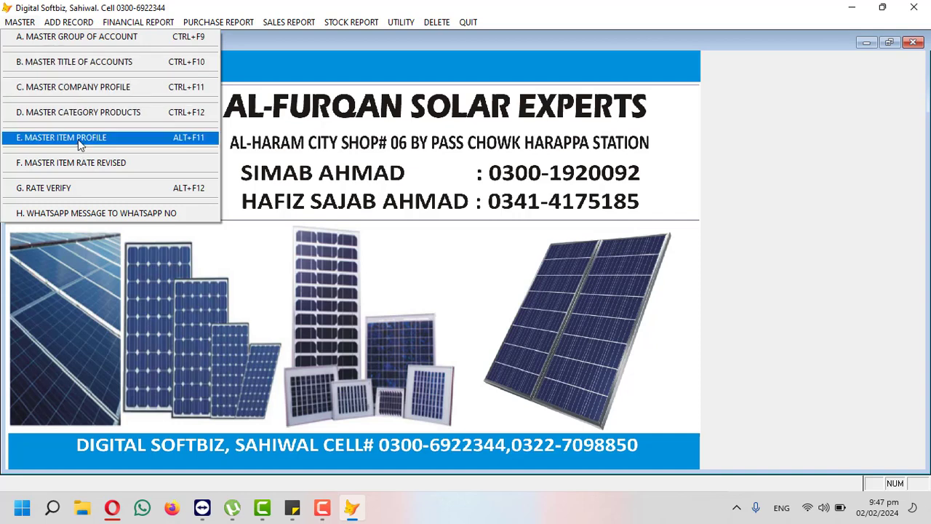
Step: Browse the account groups grid: CASH BOOK AND BANK BOOK, PAYABLE, RECEIVABLE (05) and CAPITAL (50)
left_click(61, 43)
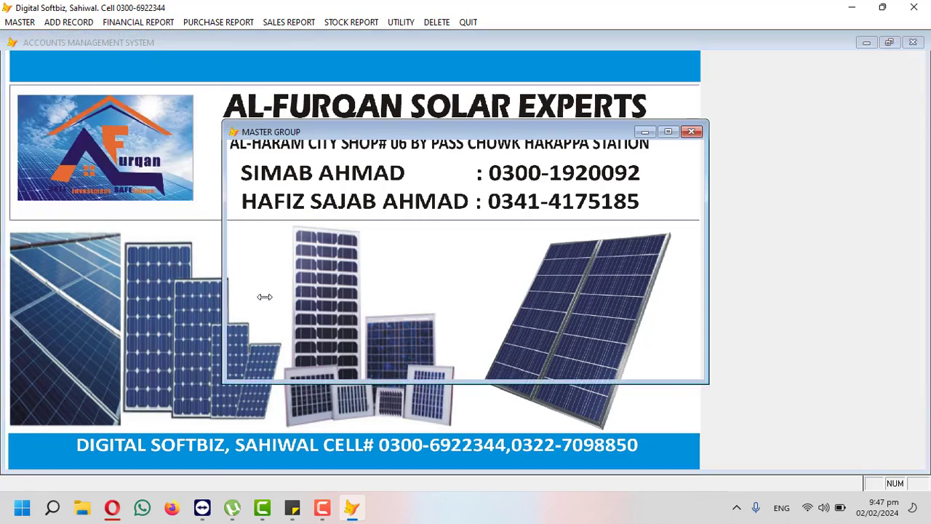
left_click(463, 353)
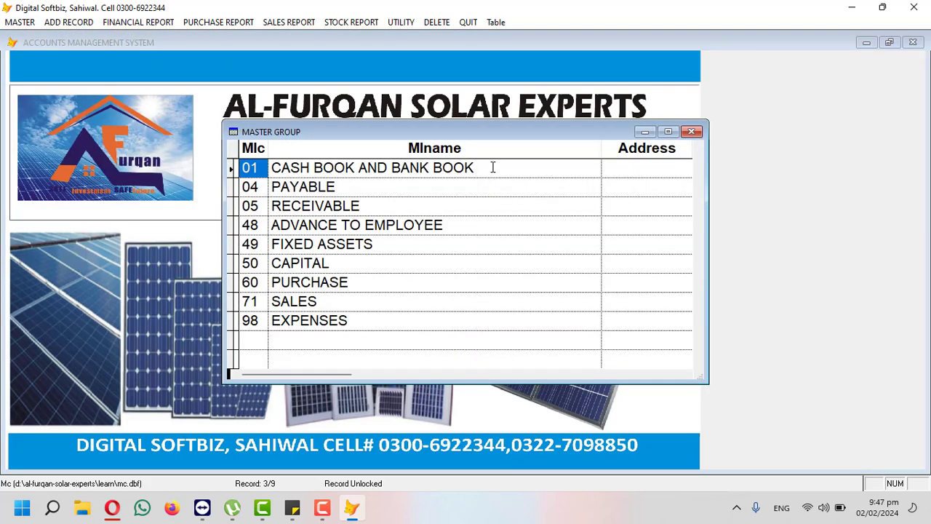
left_click_drag(492, 167, 270, 168)
left_click(266, 166)
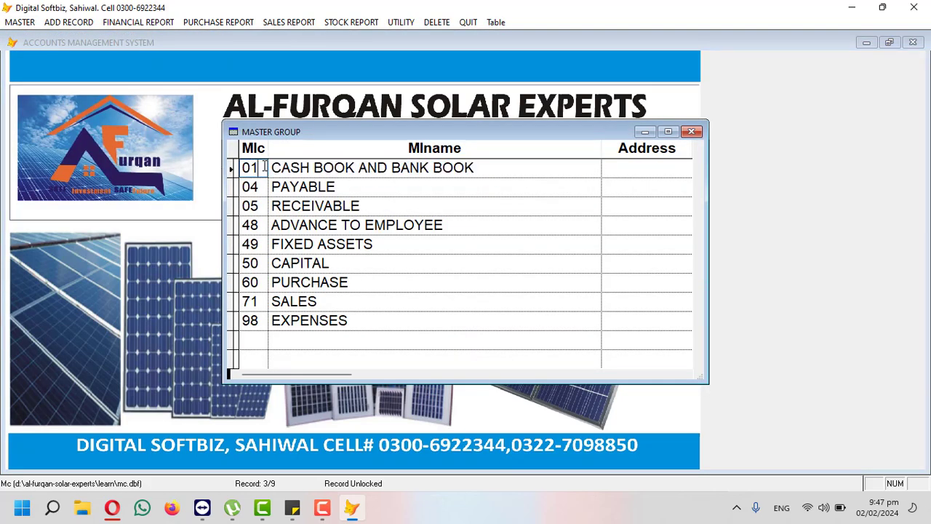
left_click_drag(339, 183, 273, 185)
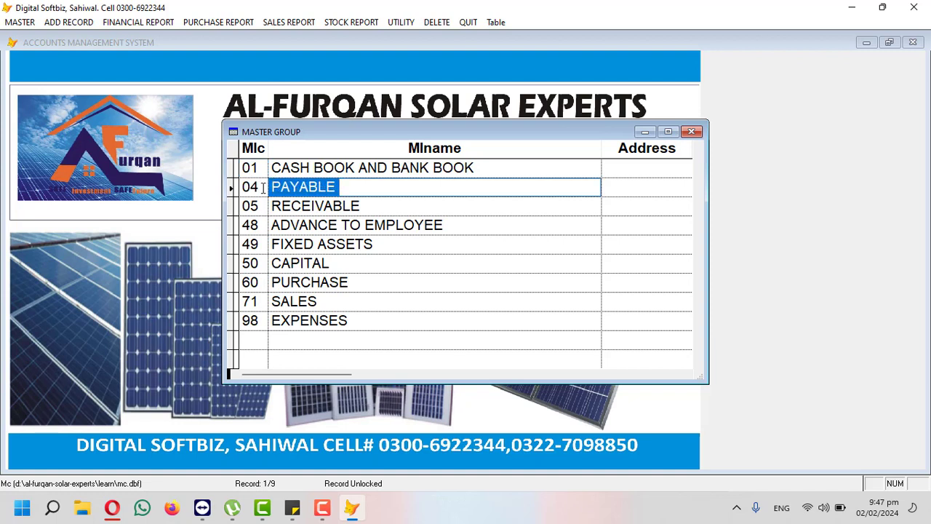
left_click(264, 188)
left_click_drag(362, 204, 271, 205)
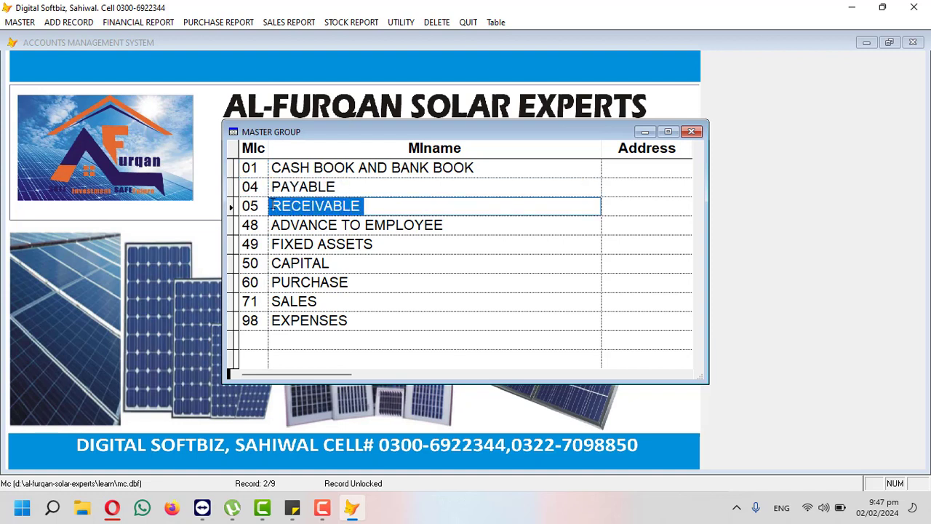
left_click(263, 206)
left_click(352, 240)
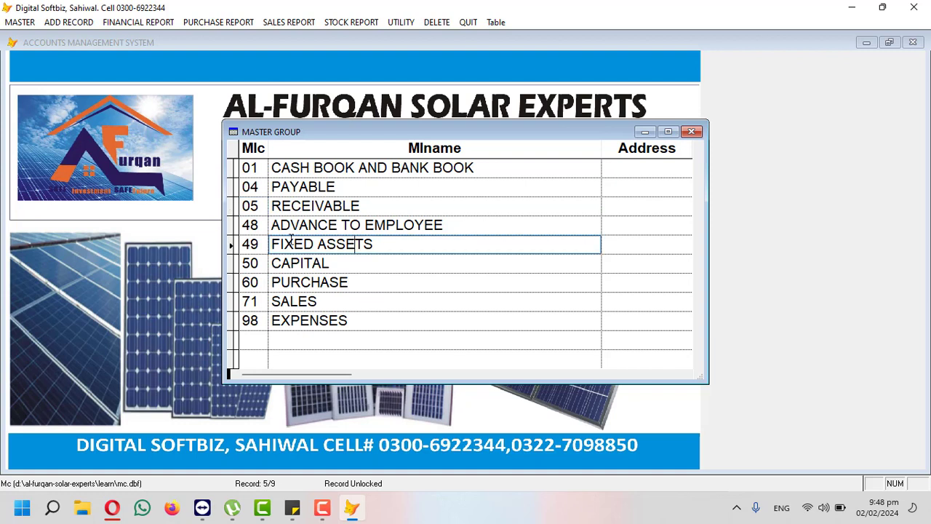
left_click(260, 241)
left_click(331, 264)
left_click(261, 263)
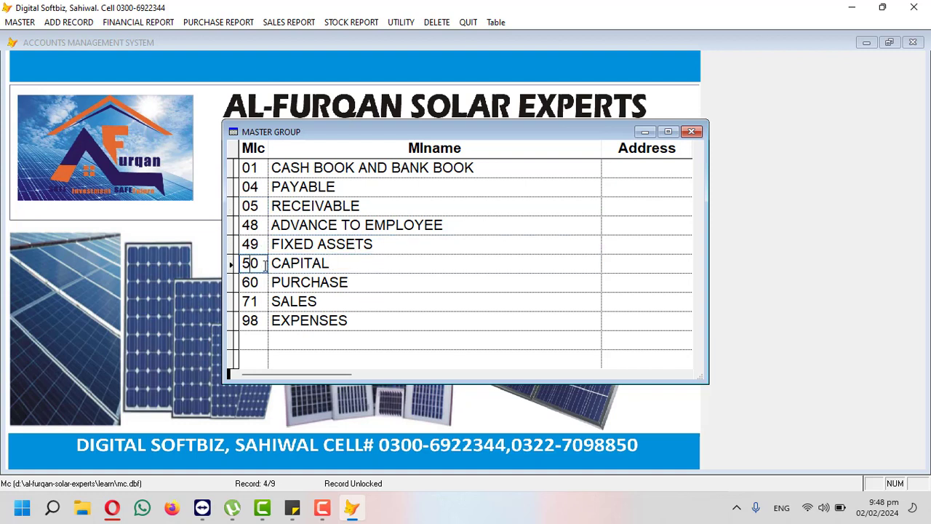
Step: Note the EXPENSES group (98), revisit PAYABLE and RECEIVABLE, then close the account groups grid
left_click(345, 319)
left_click_drag(341, 318, 269, 320)
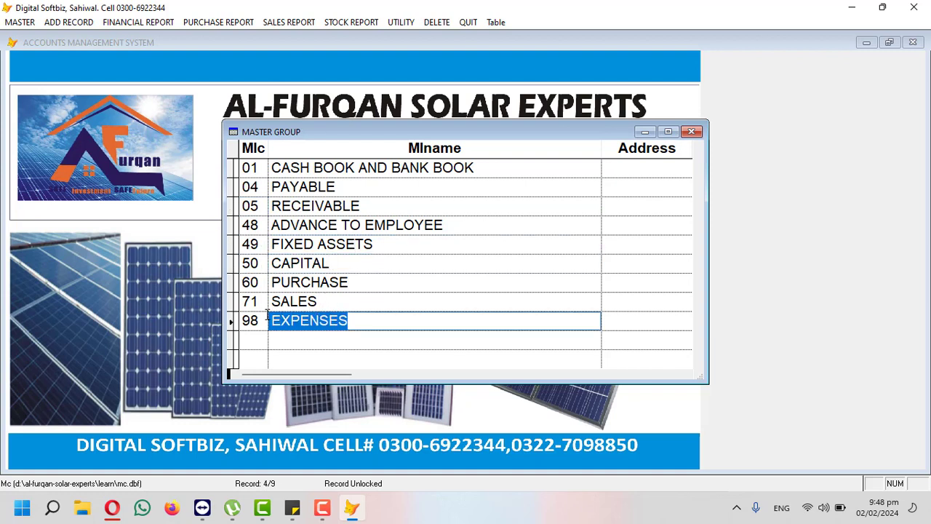
left_click(264, 320)
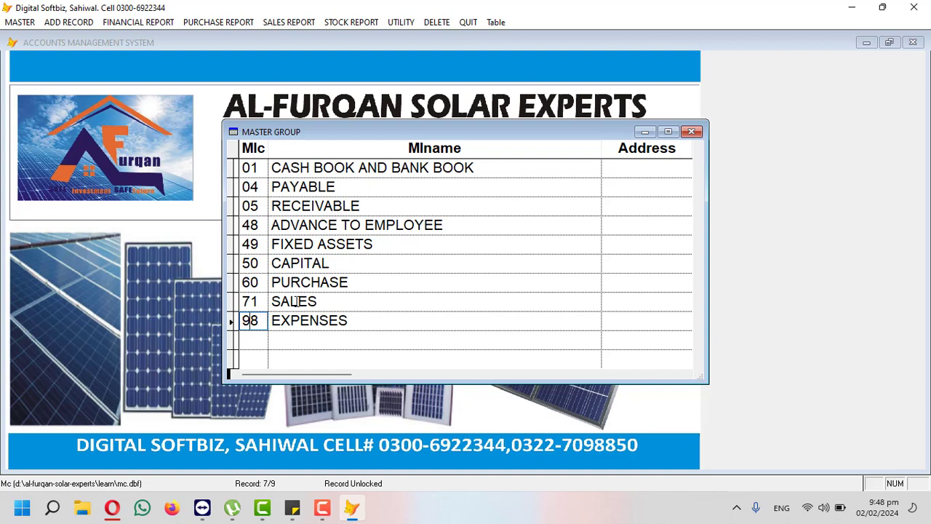
left_click(283, 189)
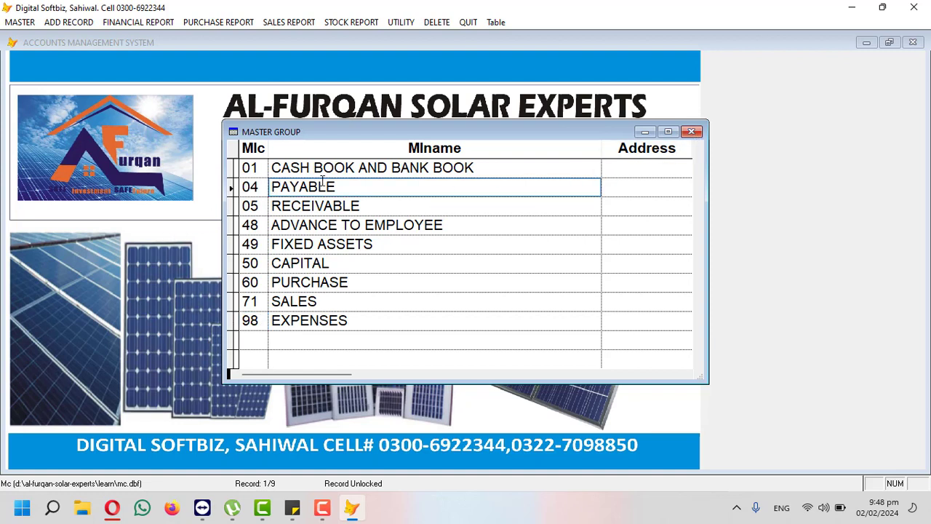
left_click_drag(343, 187, 272, 187)
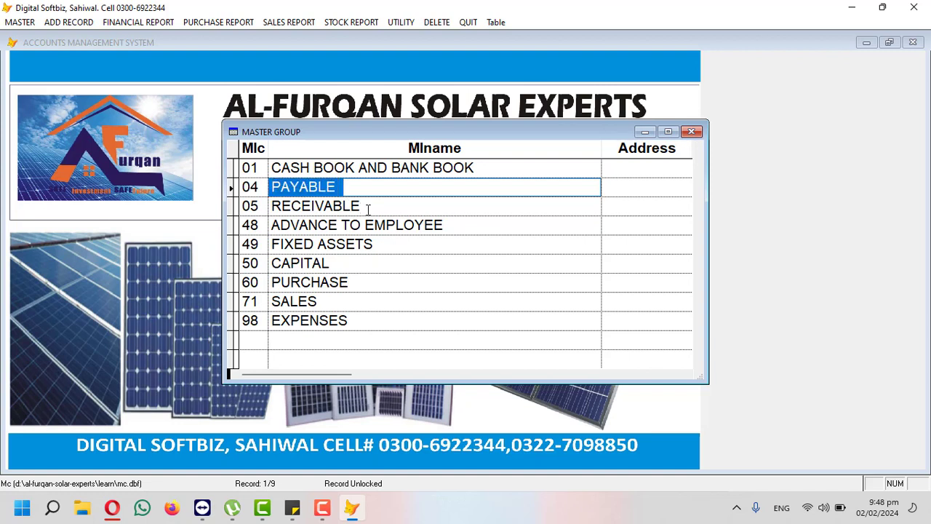
left_click_drag(367, 209, 267, 210)
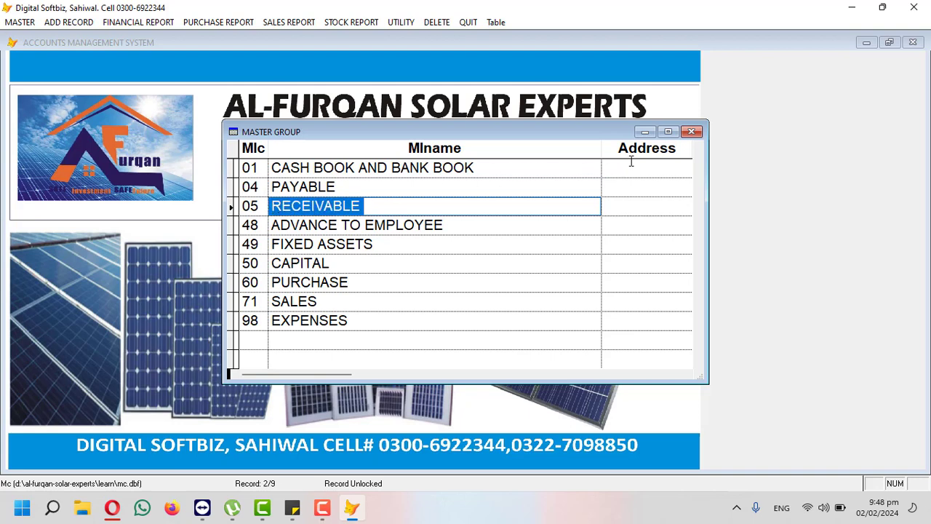
left_click(691, 132)
left_click(691, 131)
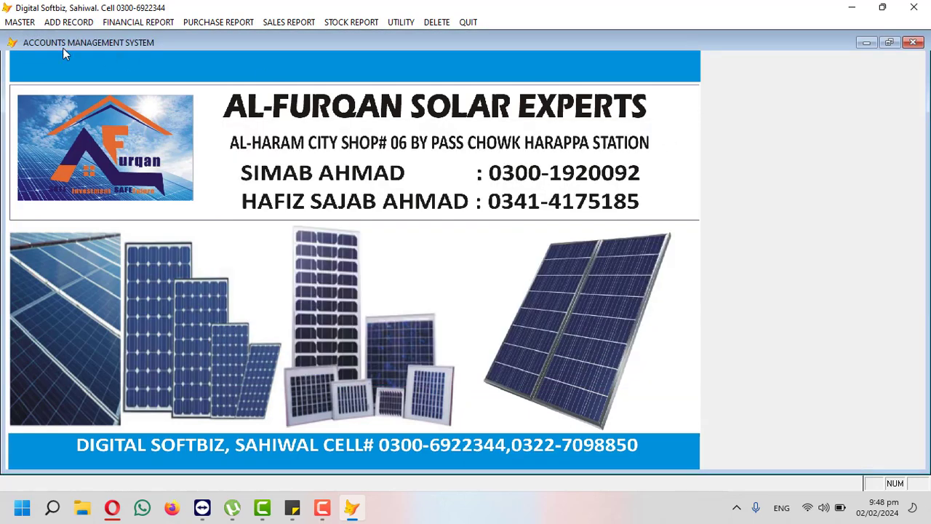
Step: In Master Title of Accounts, start a new account with code 04-0001-00
left_click(28, 23)
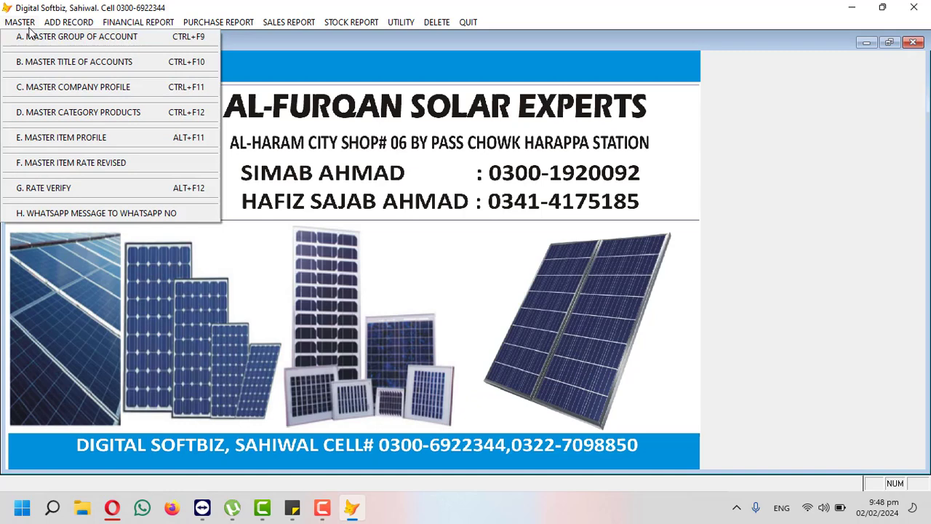
left_click(97, 68)
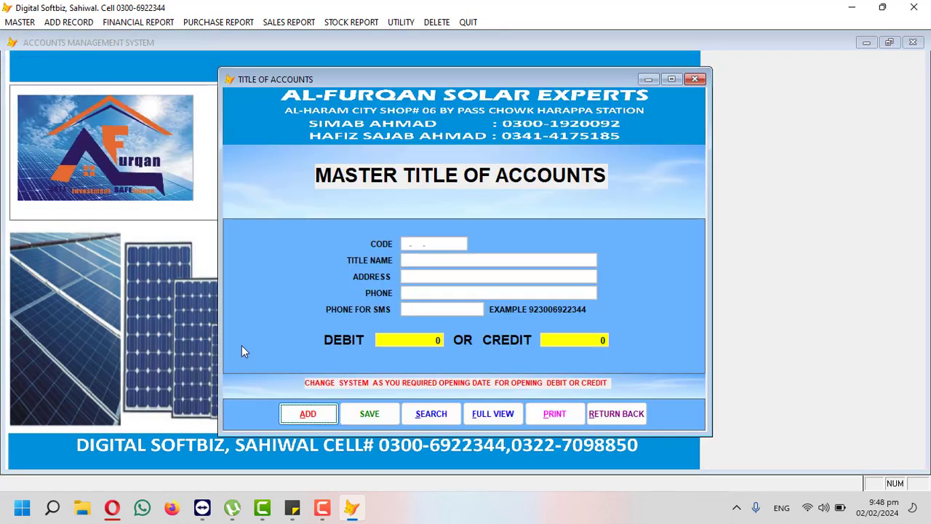
left_click(309, 412)
key("Num_Lock")
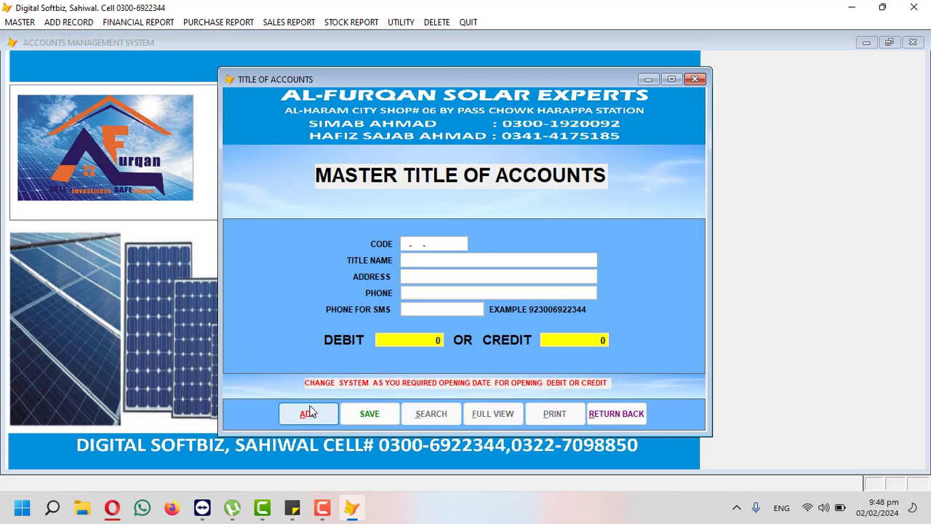
key("Insert")
key("Num_Lock")
type("04-0001-00")
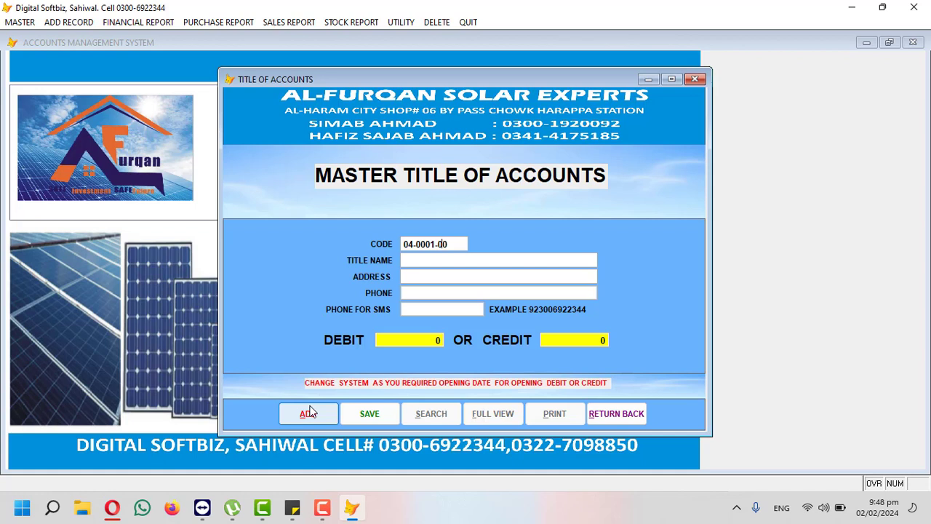
key("Return")
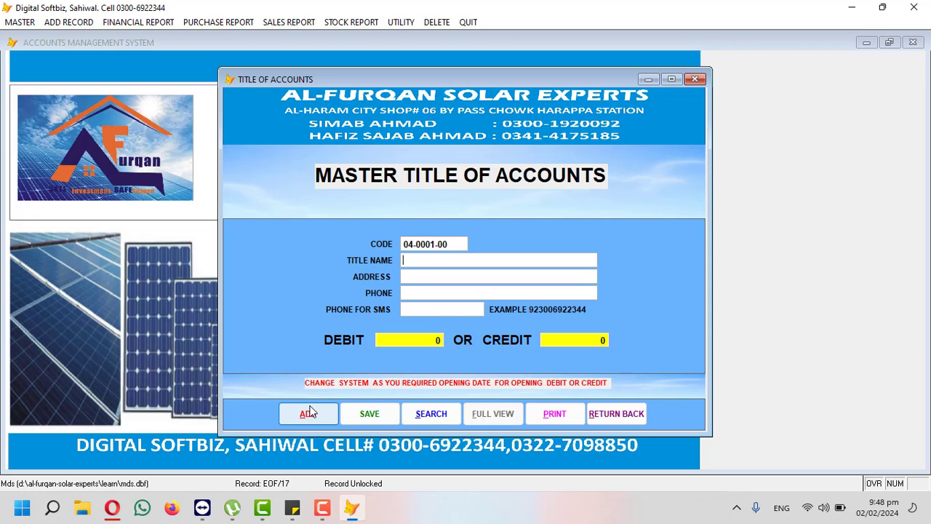
Step: Enter LONGI COMPANY, LAHORE, with a 5000.00 credit opening balance and save it
type("LONGI SOLAR P")
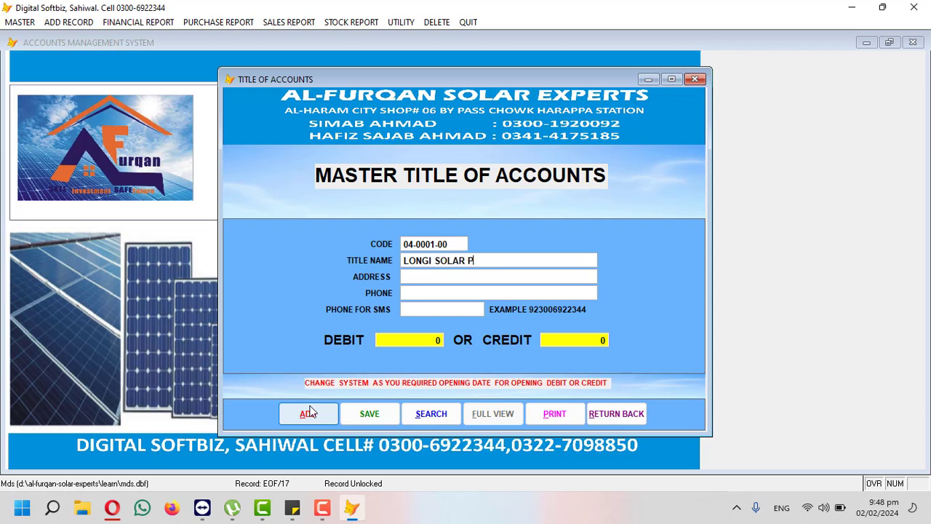
key("BackSpace")
key("BackSpace")
key("BackSpace")
key("BackSpace")
key("BackSpace")
key("BackSpace")
key("BackSpace")
type("COMPANY")
type("LAHO")
type("RE")
key("Return")
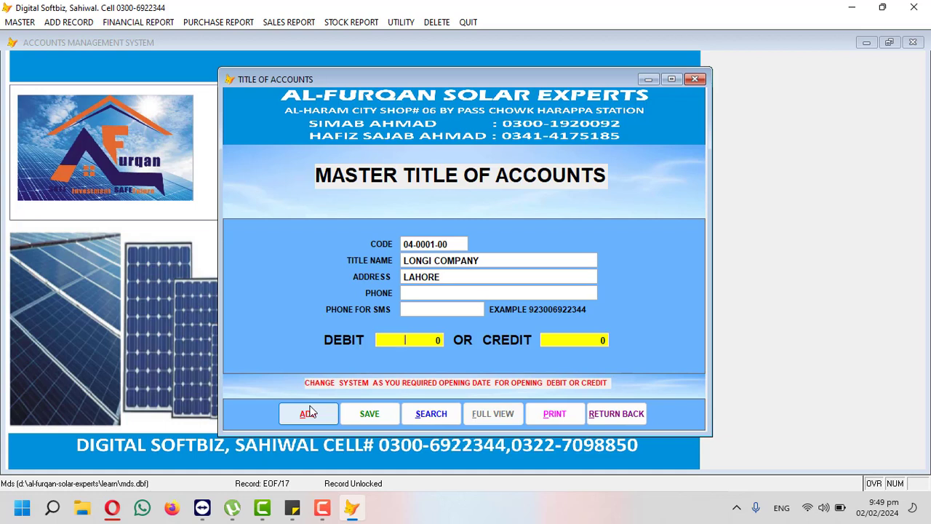
type("5")
key("BackSpace")
type("5000.00 0")
key("Return")
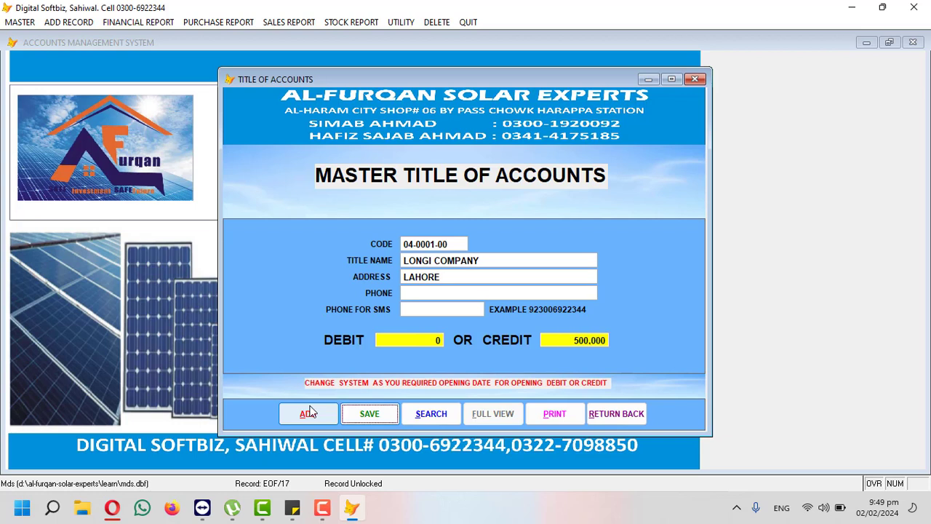
key("Return")
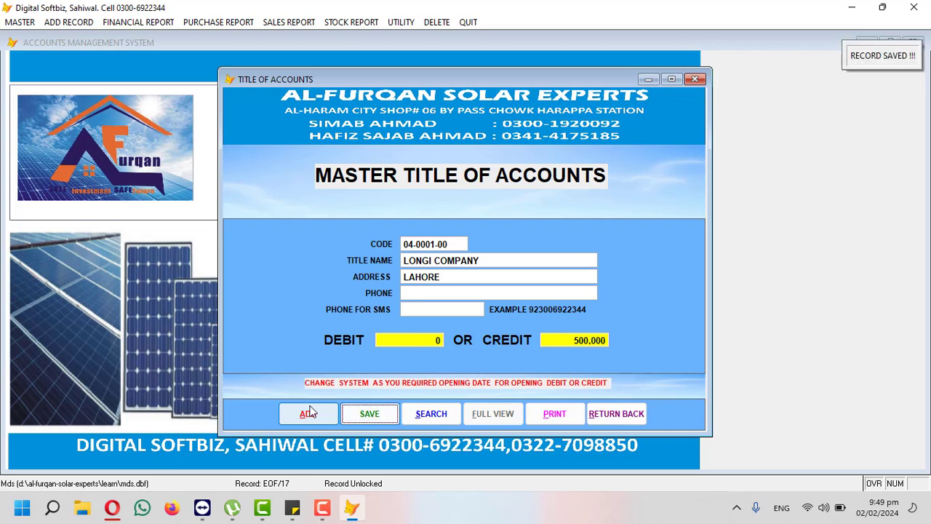
left_click(310, 411)
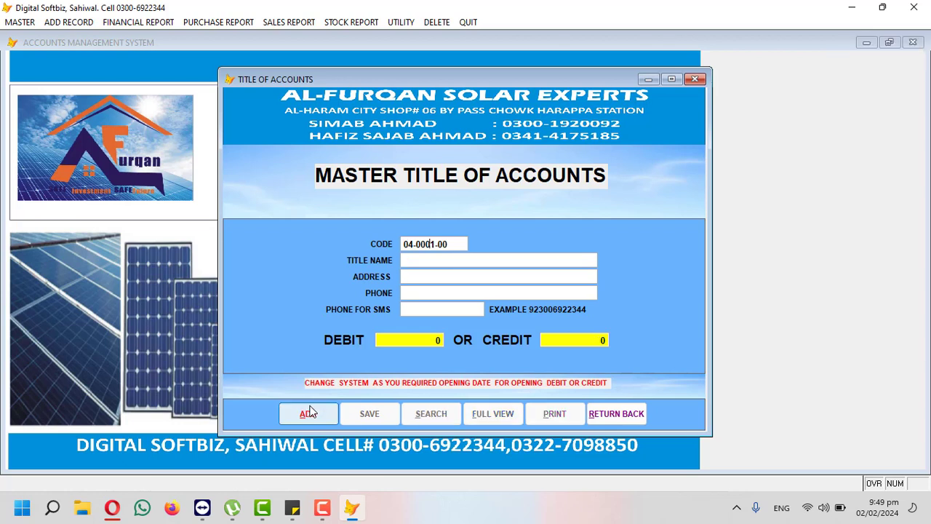
Step: Enter account code 04-0002-00 with the person's name and address LAHORE
type("2")
key("Return")
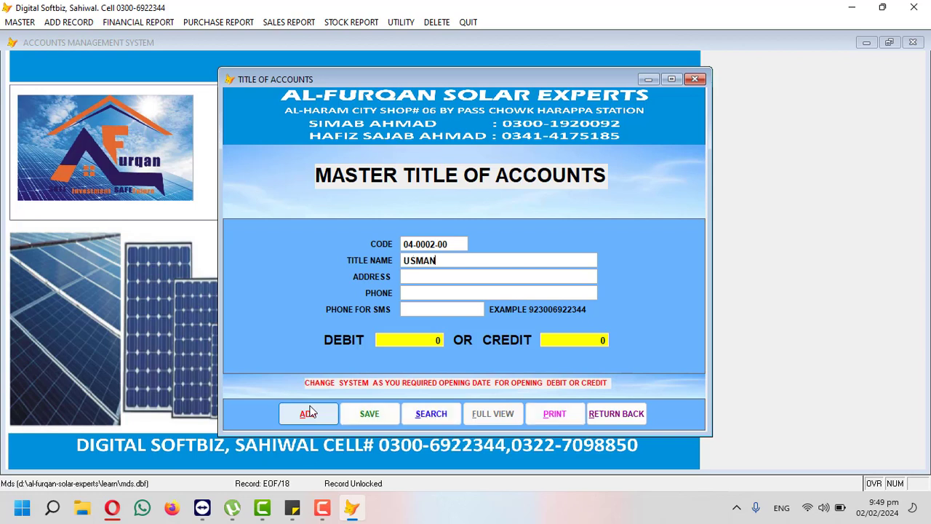
key("Return")
type("LAHORE")
key("BackSpace")
key("BackSpace")
key("BackSpace")
key("BackSpace")
type("A")
key("BackSpace")
type("HORE")
Step: Give the account a 1000.00 credit opening balance and save it
key("Return")
key("Return")
type("1000.00 0")
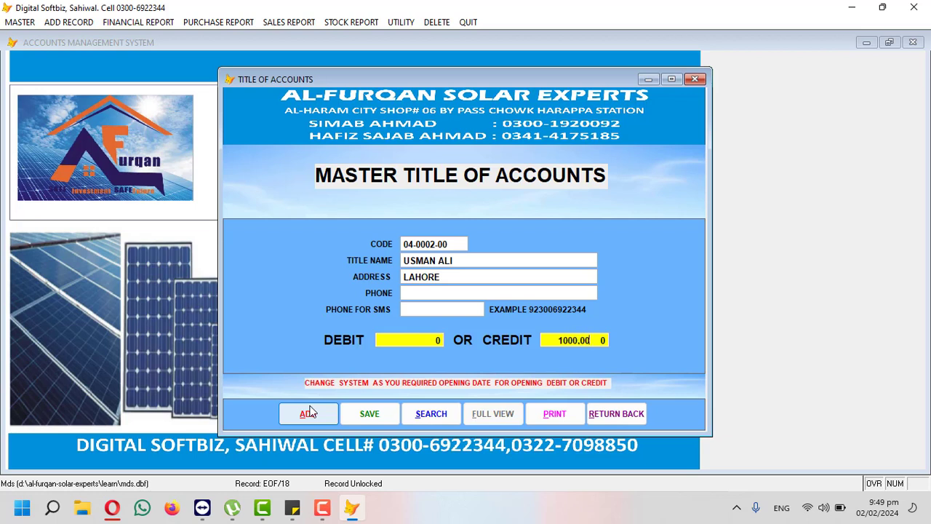
key("Return")
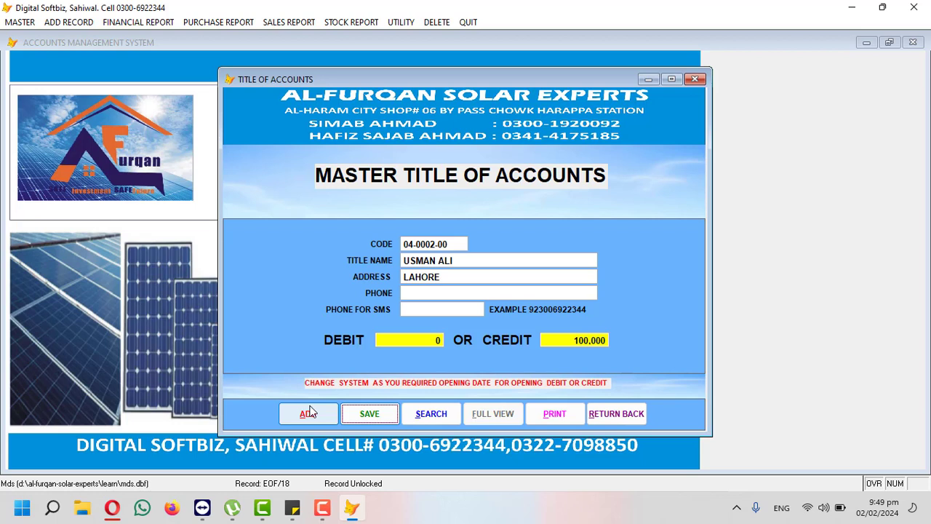
key("Return")
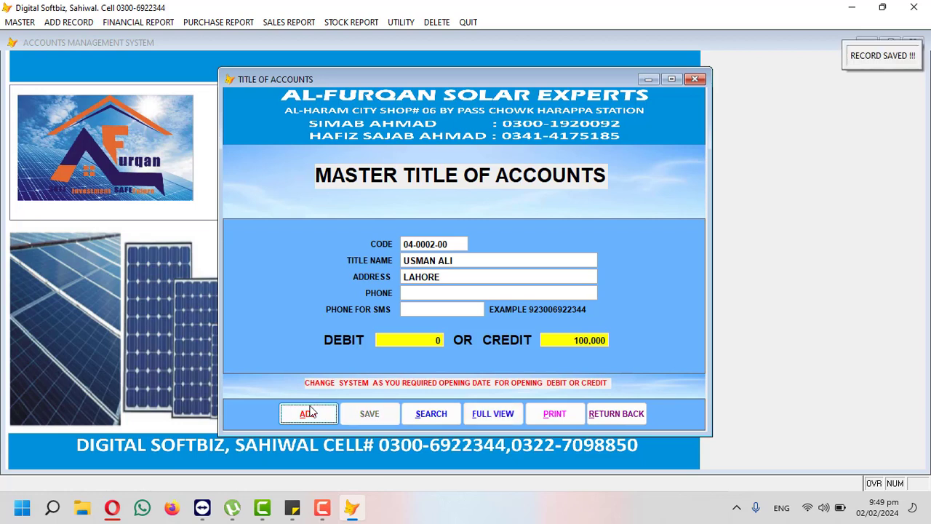
left_click(309, 413)
Step: Check existing receivable codes and set the new account code to 05-0007-00
type("05-")
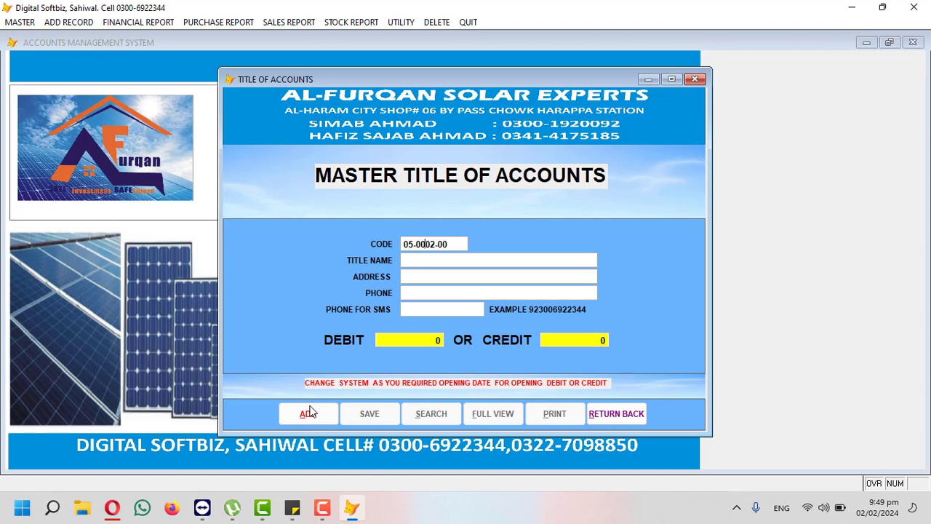
type("0001")
key("Return")
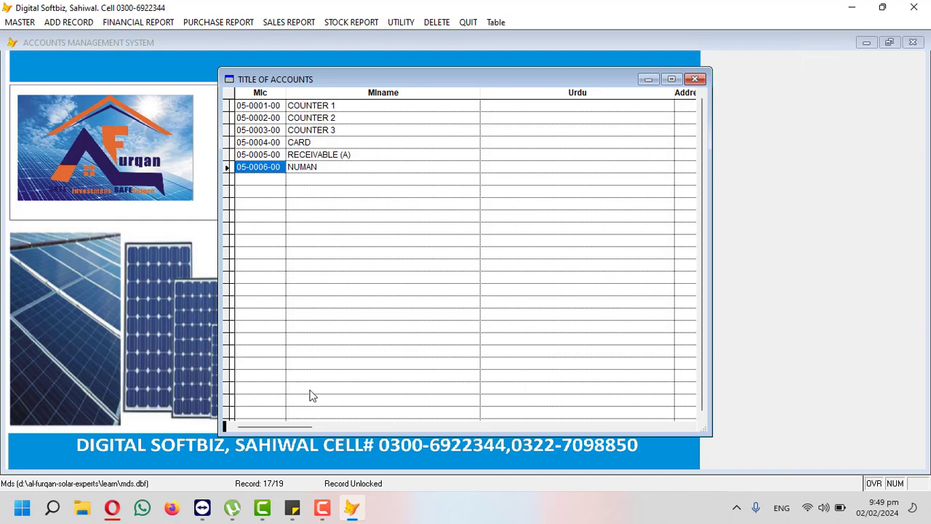
key("Escape")
left_click(335, 414)
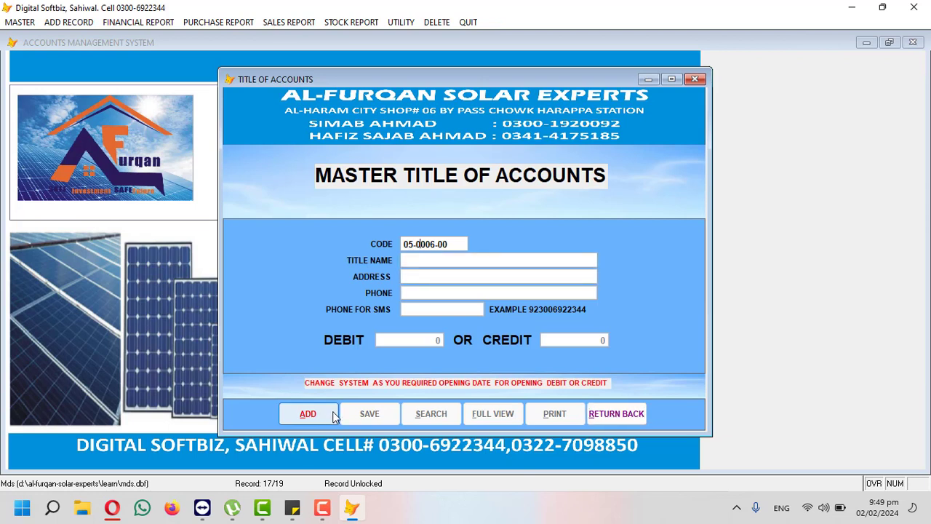
key("Right")
key("BackSpace")
type("07")
key("Return")
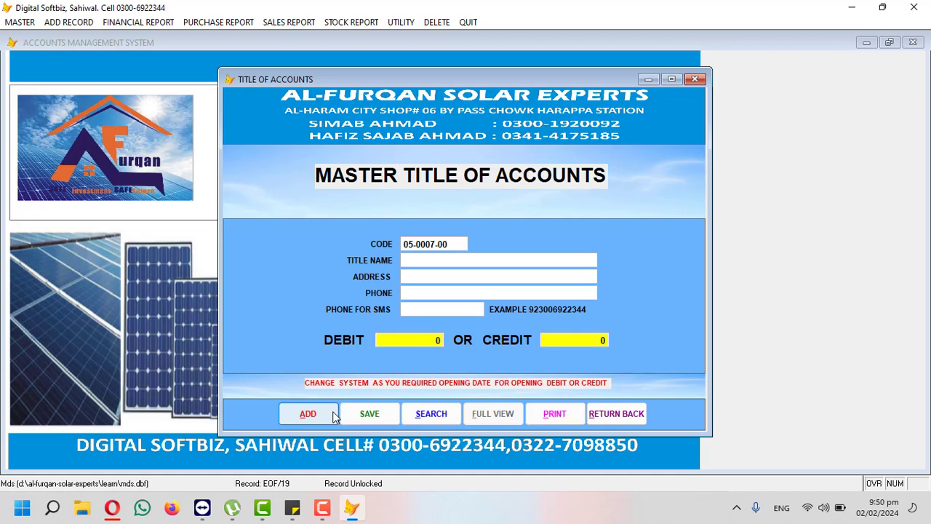
Step: Enter the customer's name, address and phone with a 600,000 opening debit, and save
type("JAMIL")
key("Return")
type("SLW")
key("BackSpace")
key("BackSpace")
type("WL")
key("Return")
key("Return")
type("92222222")
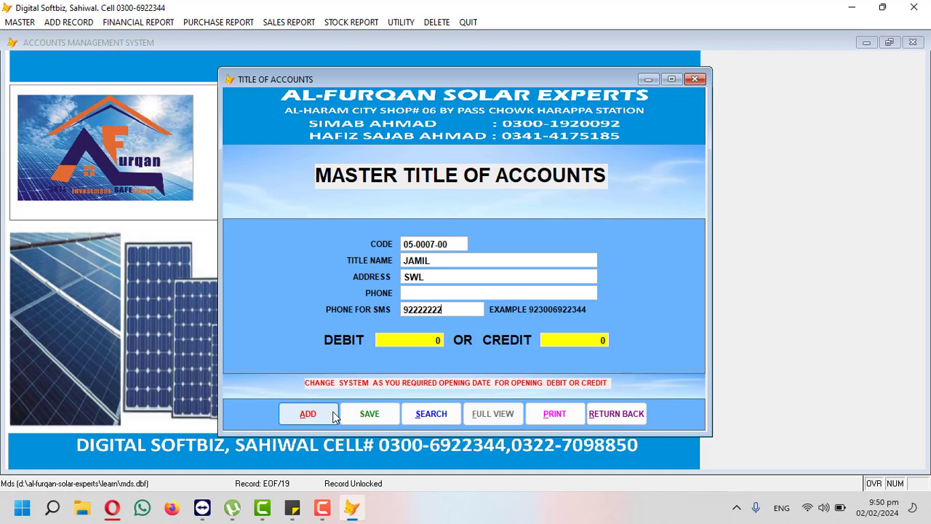
type("6000.00 0")
key("Return")
key("Return")
key("Return")
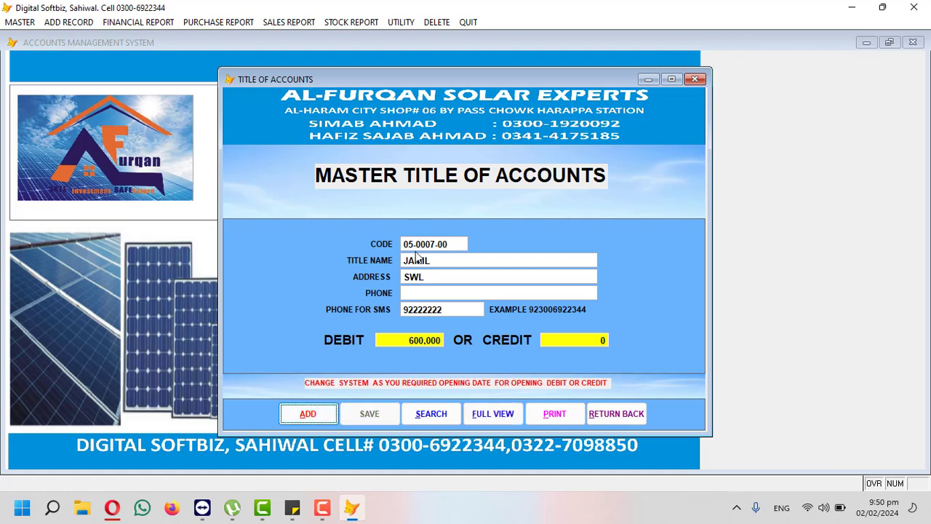
left_click(326, 410)
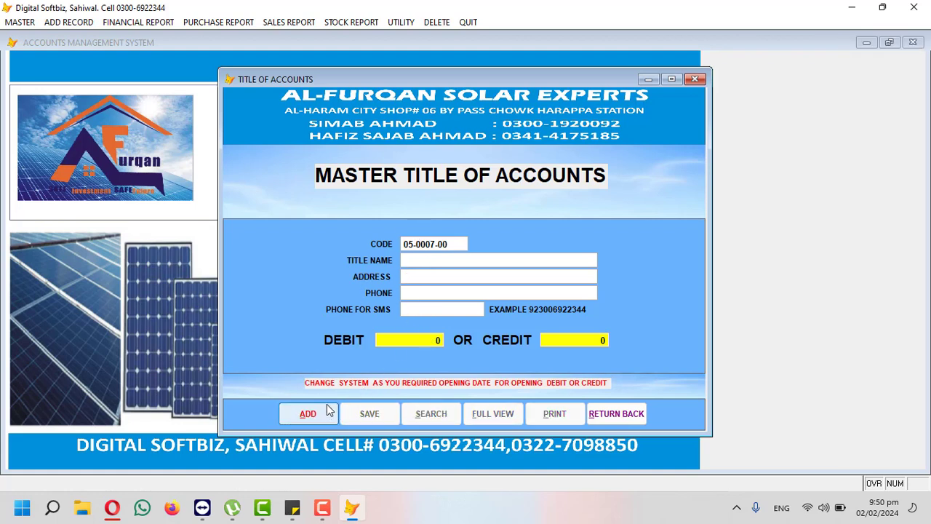
Step: Save account 01-0001-00 MCB BANK with a 5000.00 opening debit
type("01-0001")
key("Return")
type("M")
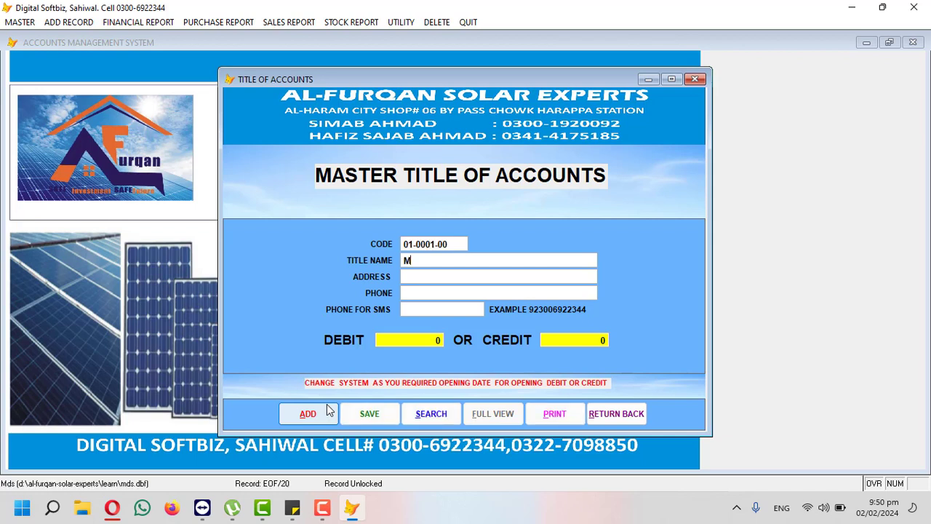
type("CB BANK")
key("Return")
key("Return")
key("Return")
type("5000.00 0")
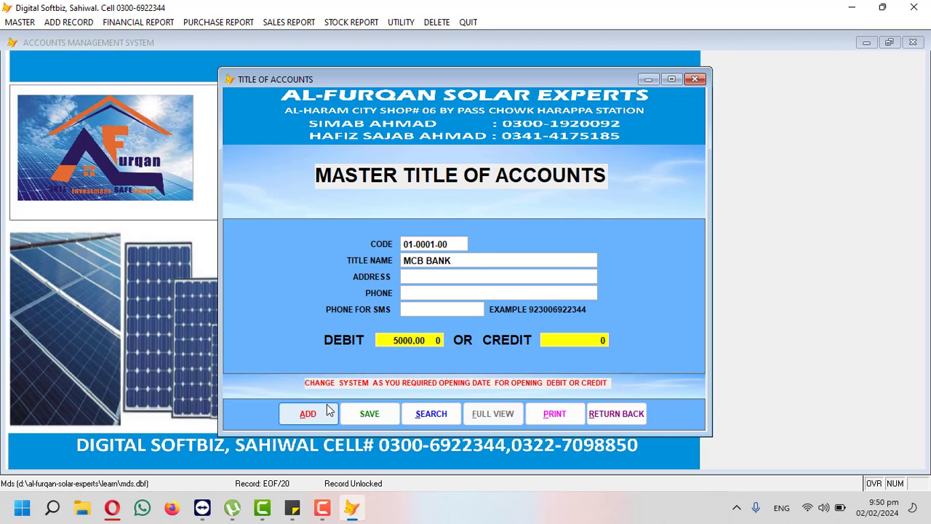
key("Return")
key("Return")
key("Return")
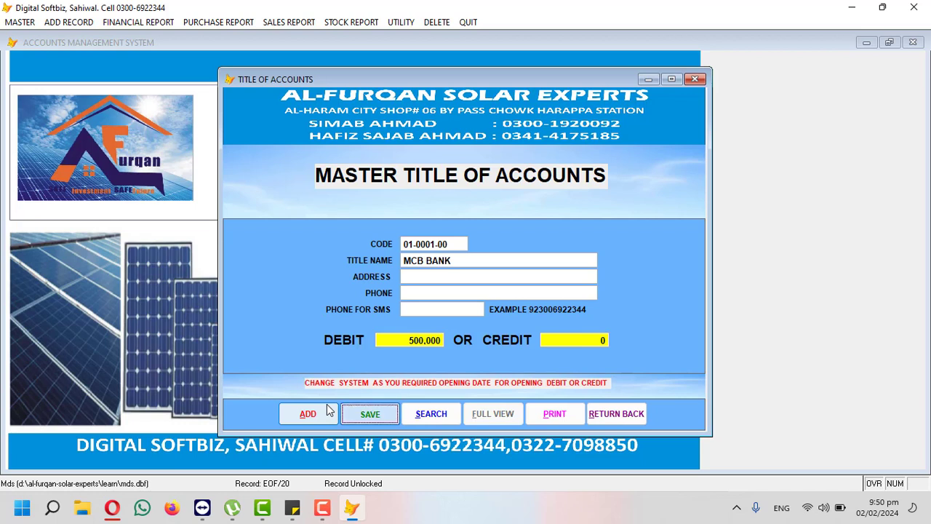
left_click(327, 411)
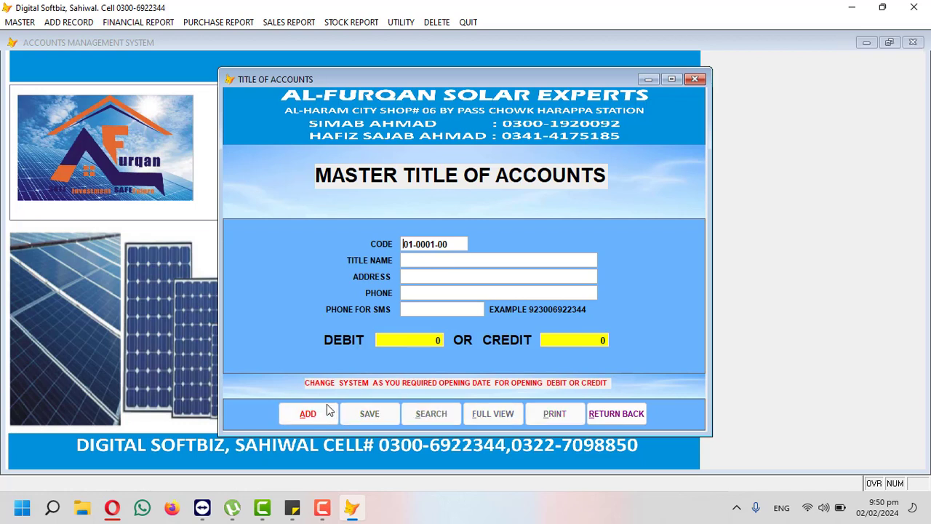
Step: Add expense account 98-0007-00 FOOD EXP and close the accounts form
type("98")
key("Return")
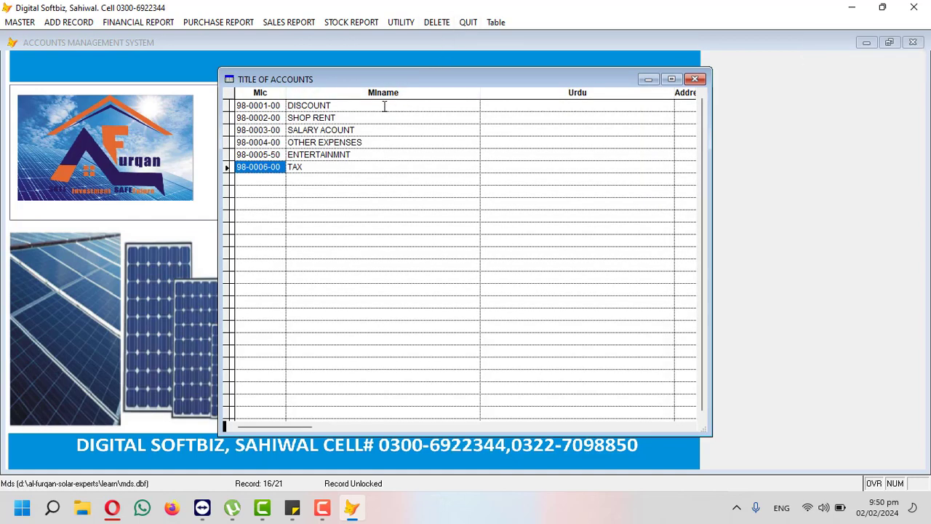
key("Escape")
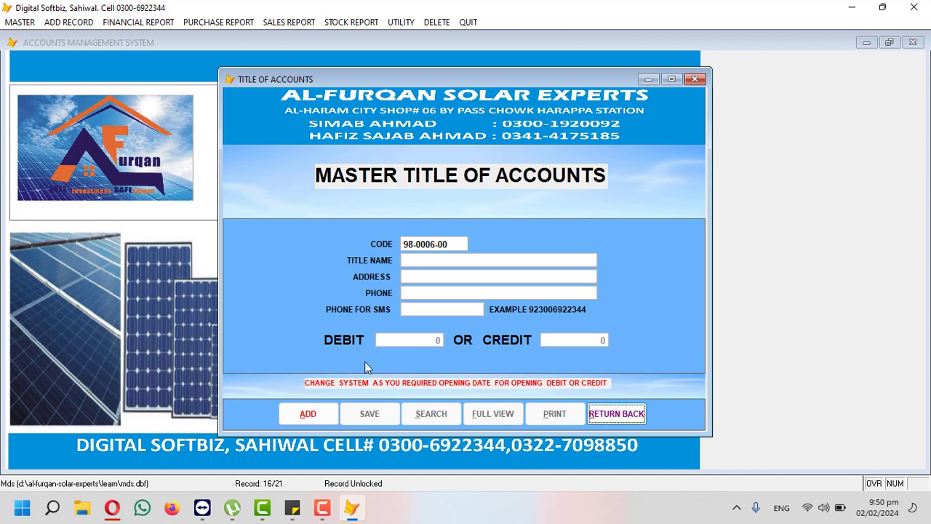
left_click(333, 412)
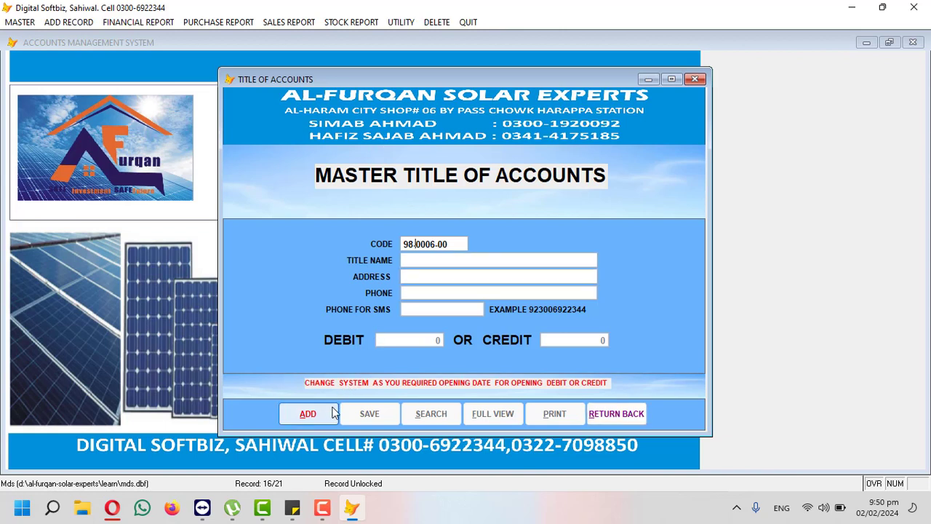
key("Return")
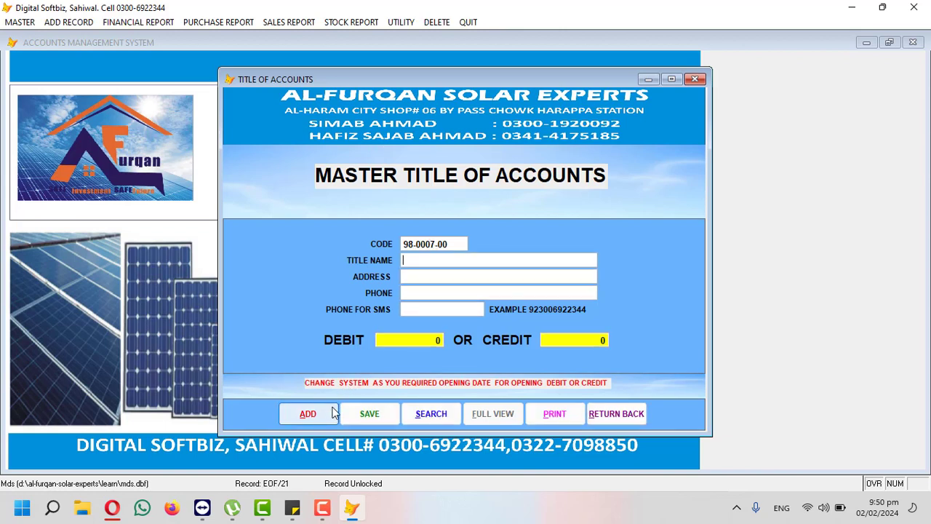
type("FOOD EXP")
key("Return")
key("Return")
key("Return")
key("Return")
key("Return")
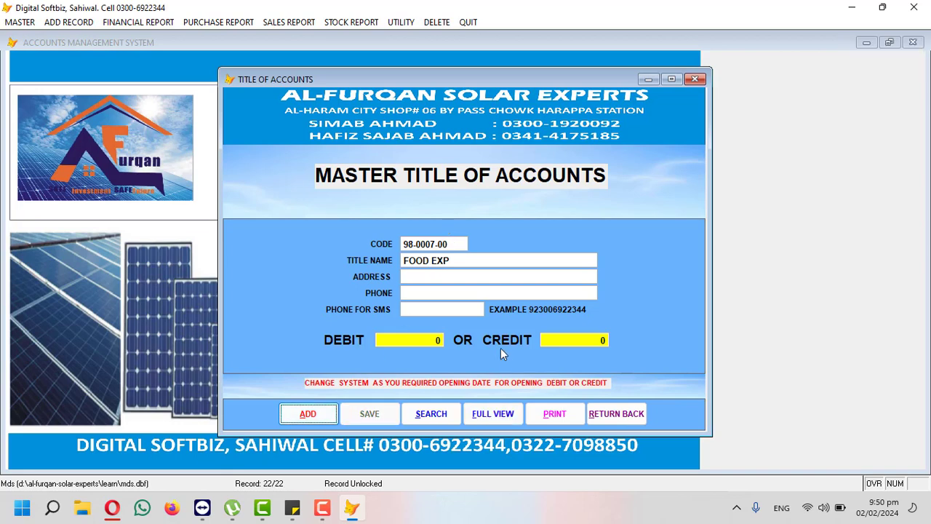
left_click(630, 414)
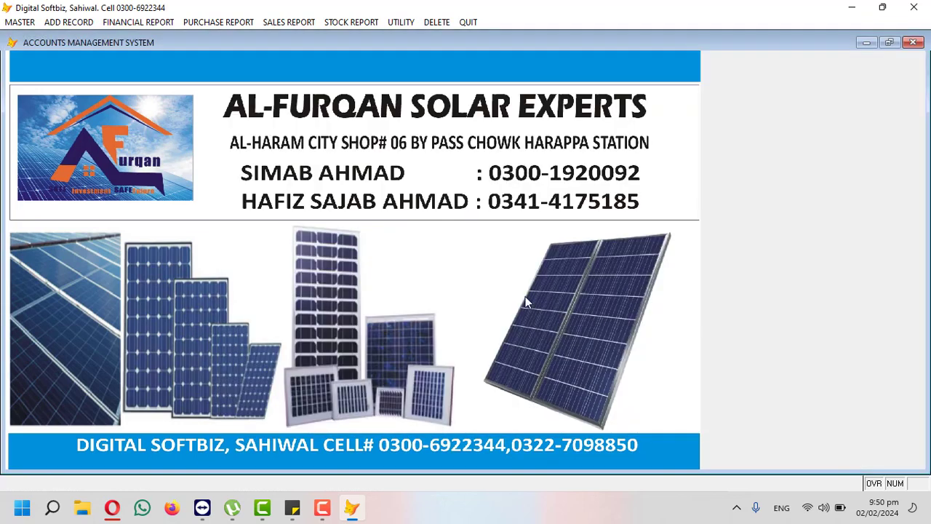
left_click(144, 23)
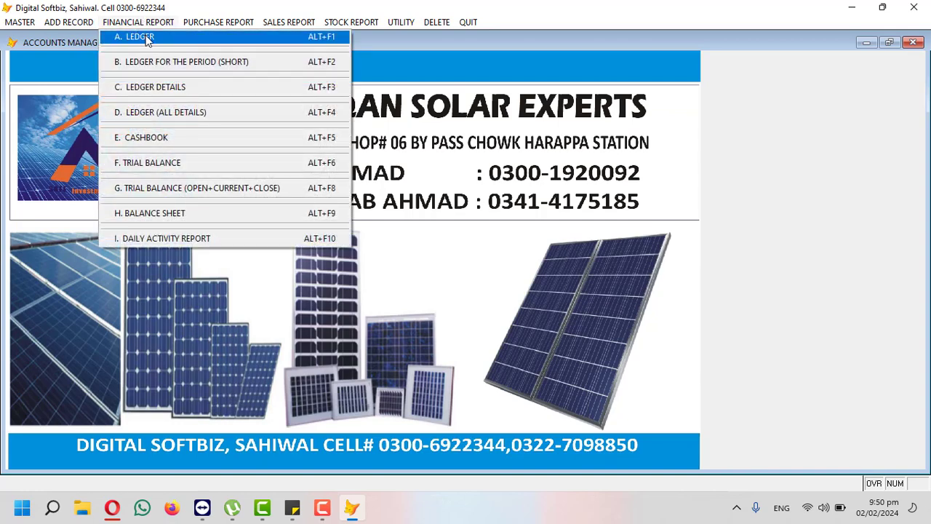
left_click(146, 40)
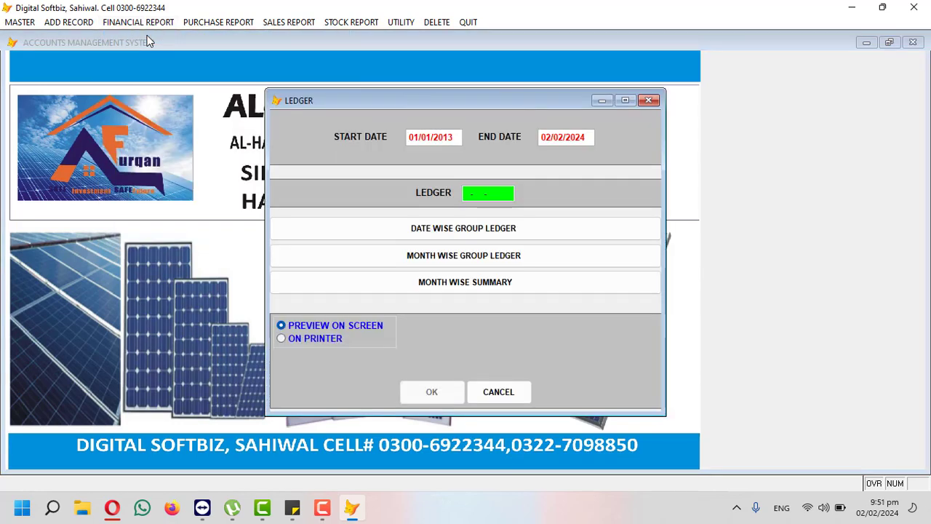
key("Return")
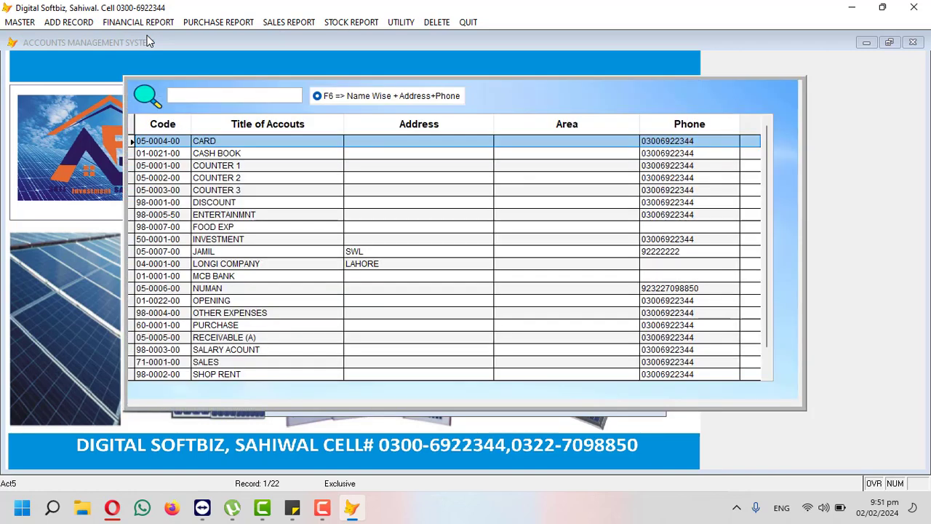
type("USM")
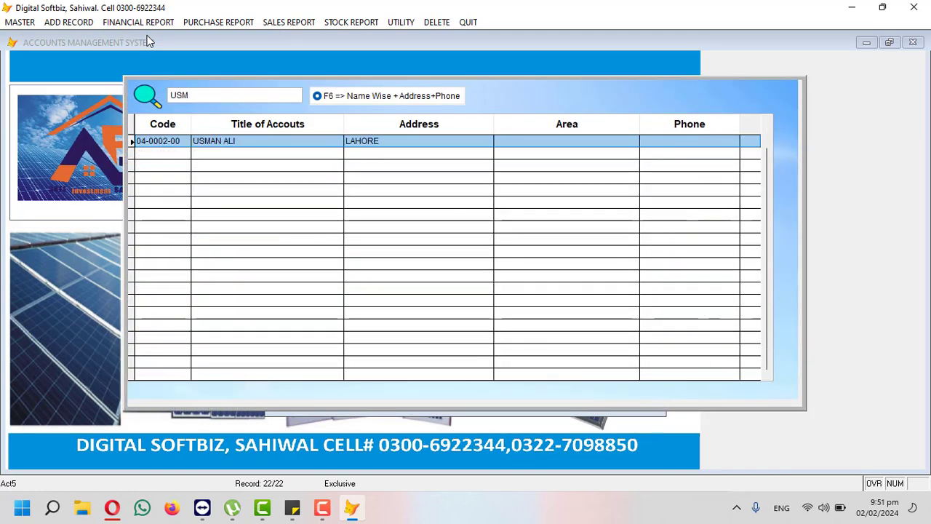
key("Return")
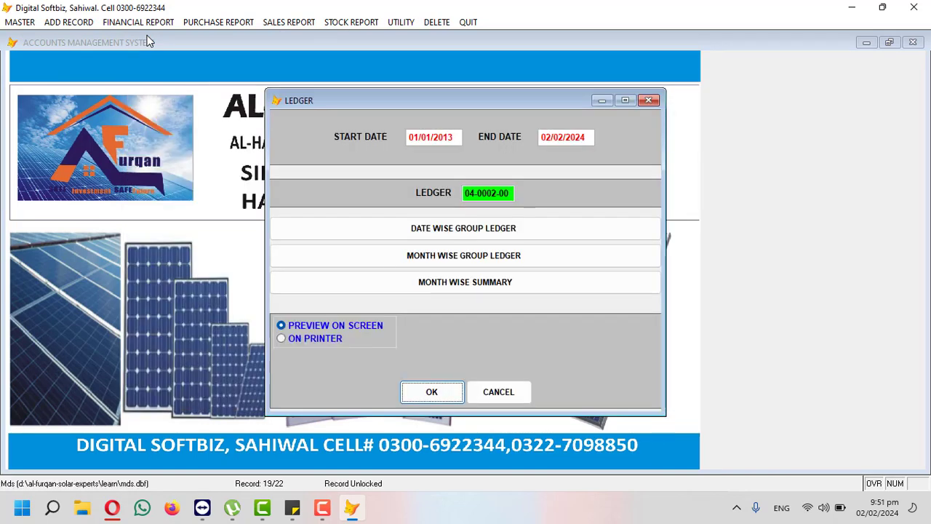
key("Return")
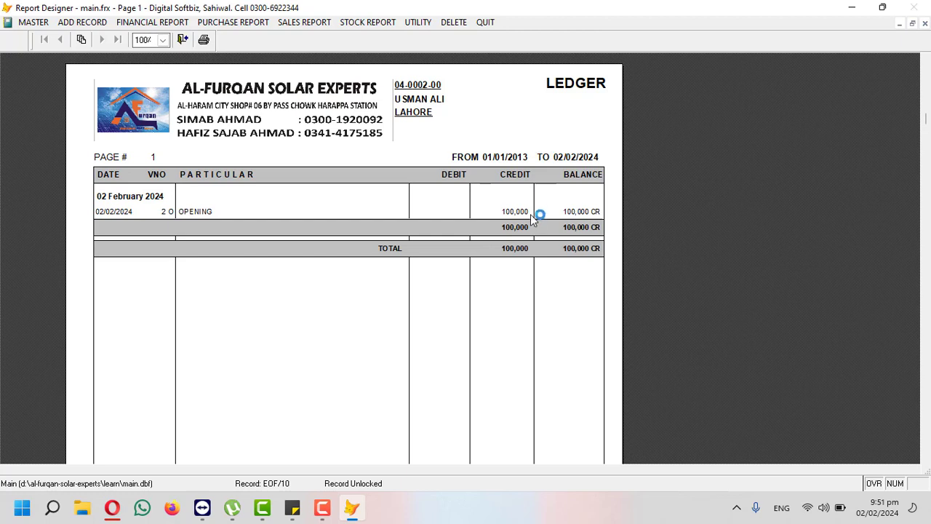
key("Escape")
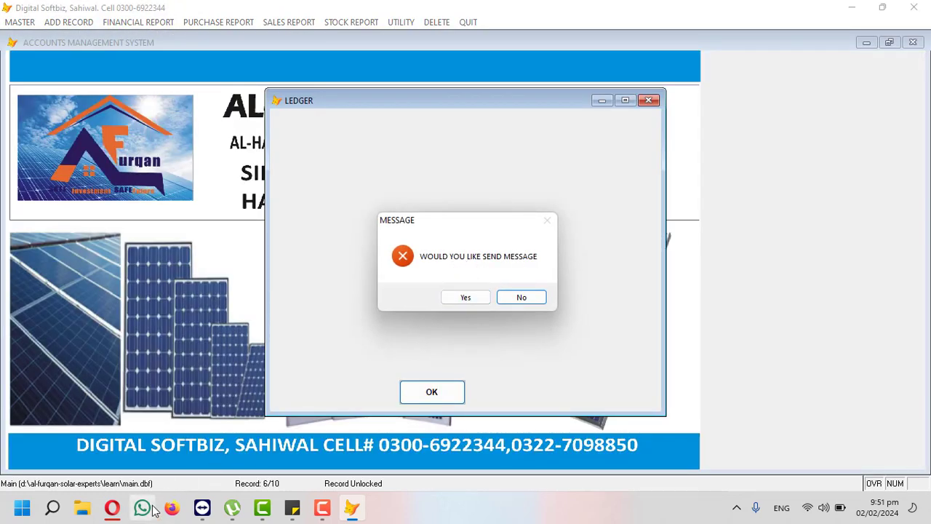
left_click(506, 299)
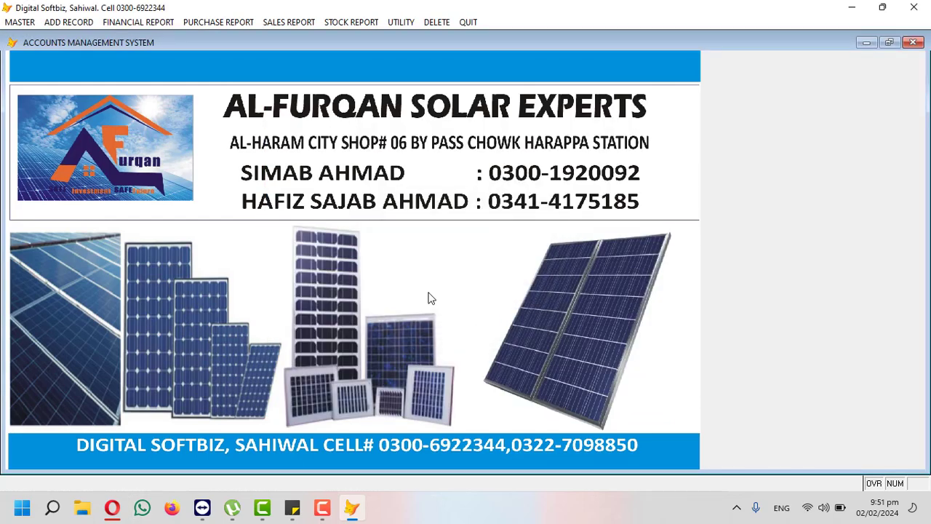
left_click(135, 23)
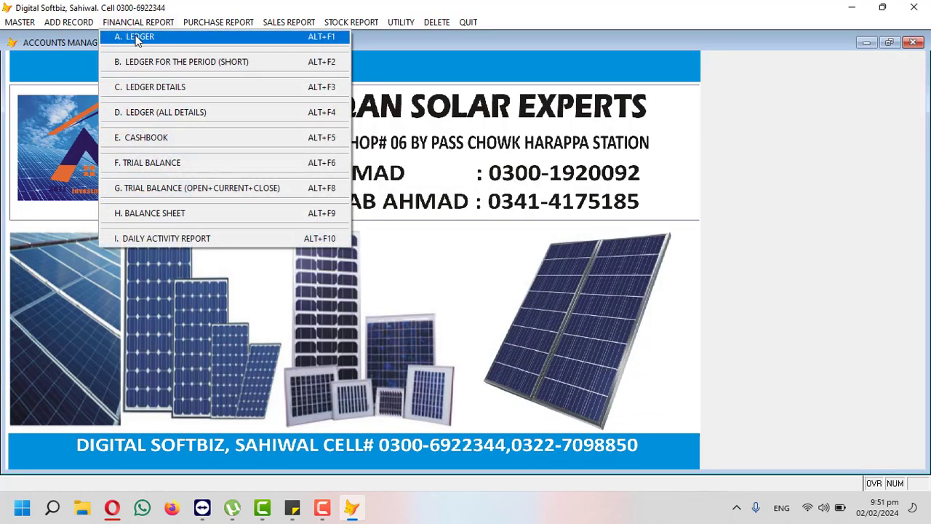
left_click(136, 35)
key("Return")
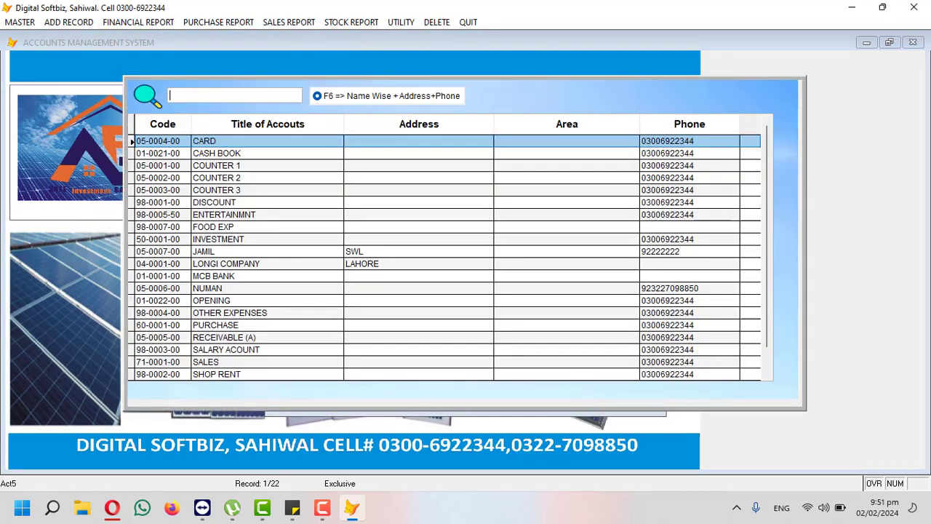
type("JAM")
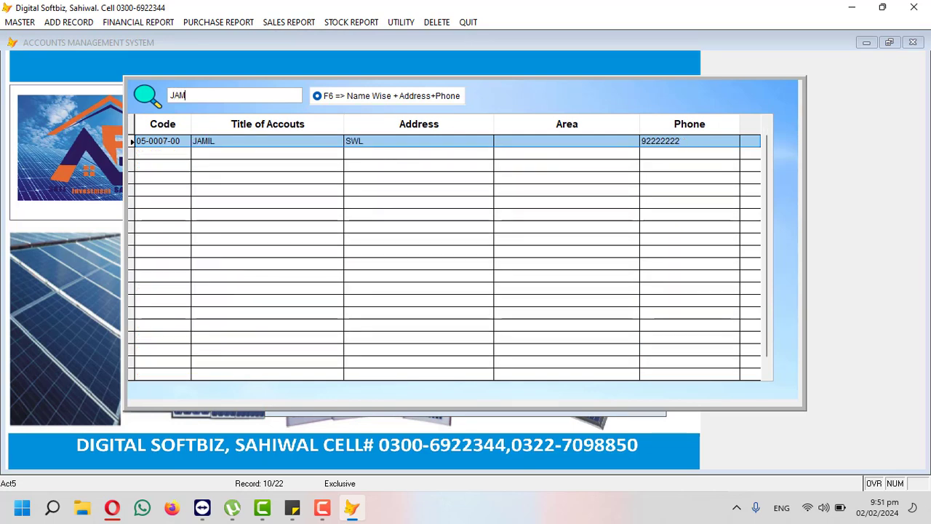
key("Return")
key("Return")
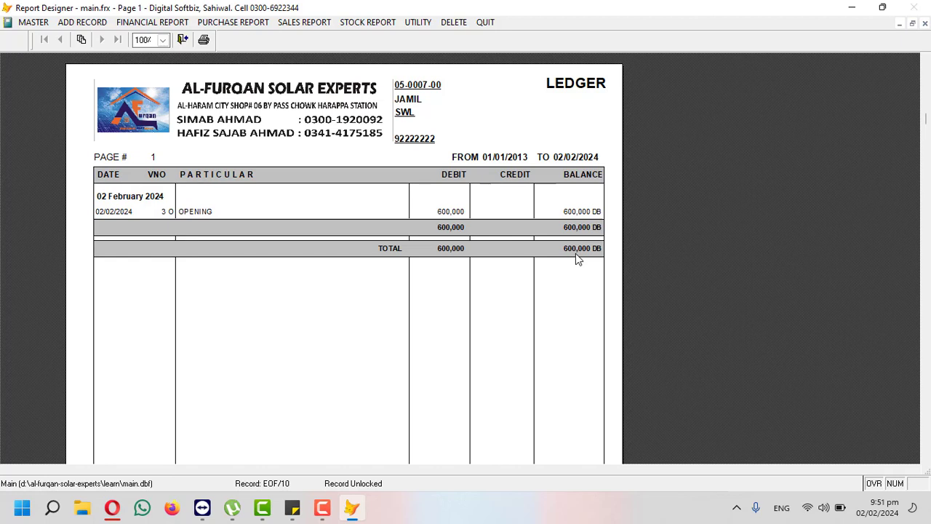
key("Escape")
left_click(541, 294)
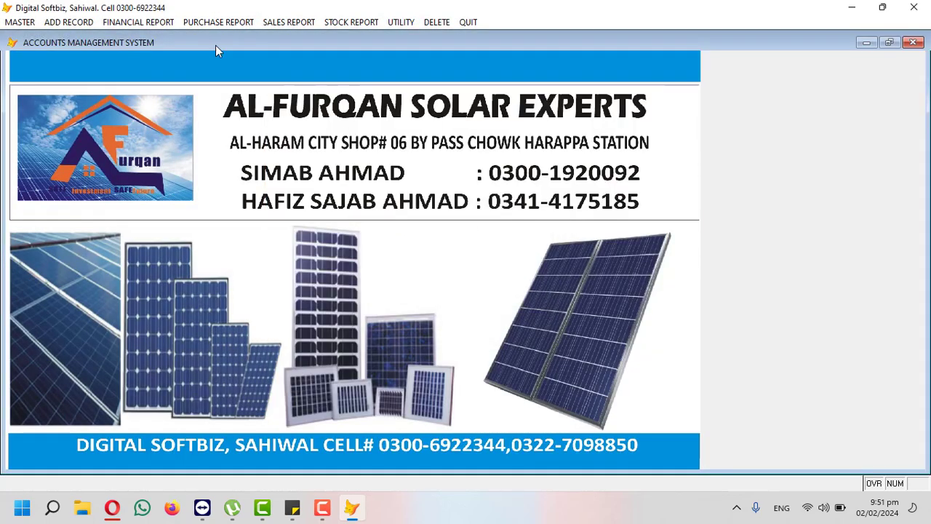
left_click(157, 24)
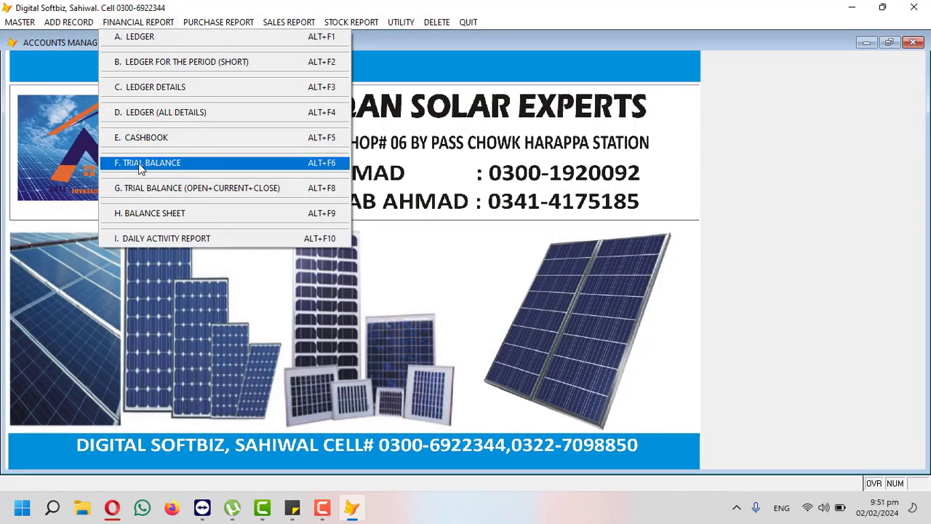
left_click(172, 161)
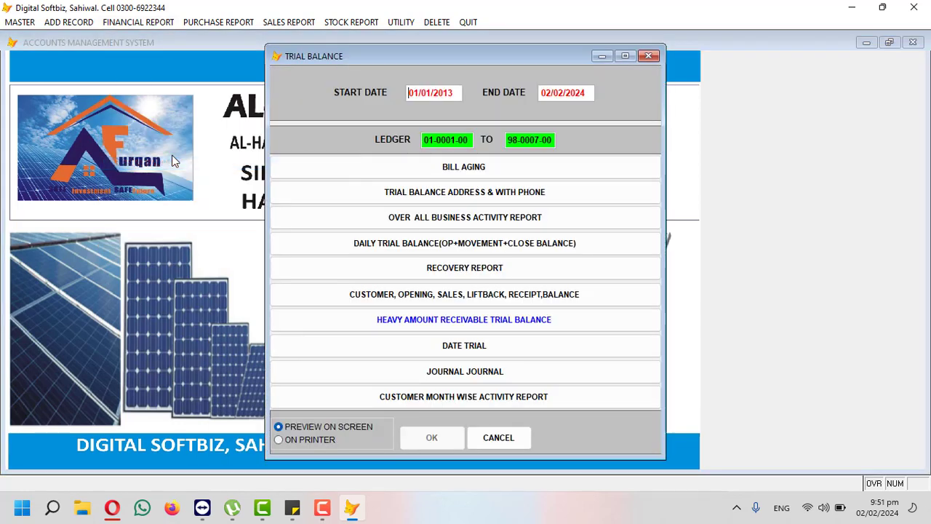
key("Return")
key("Return")
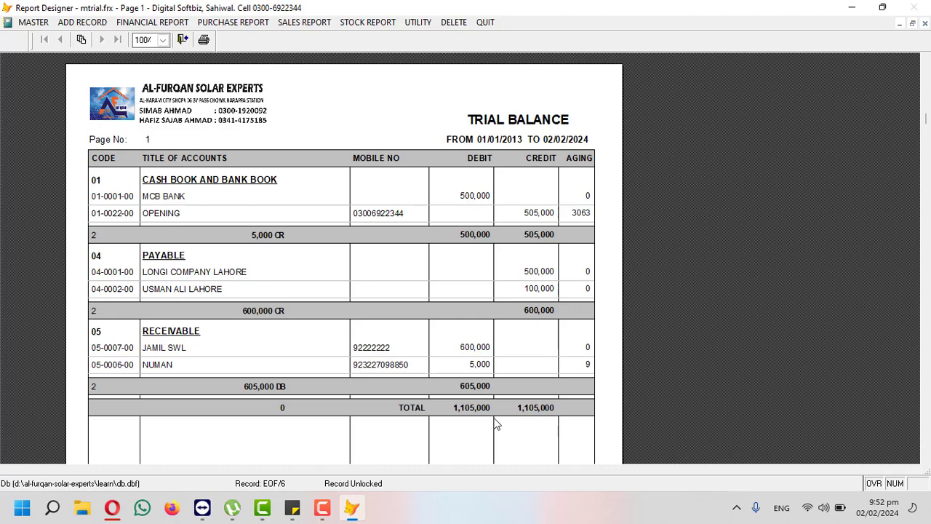
key("Escape")
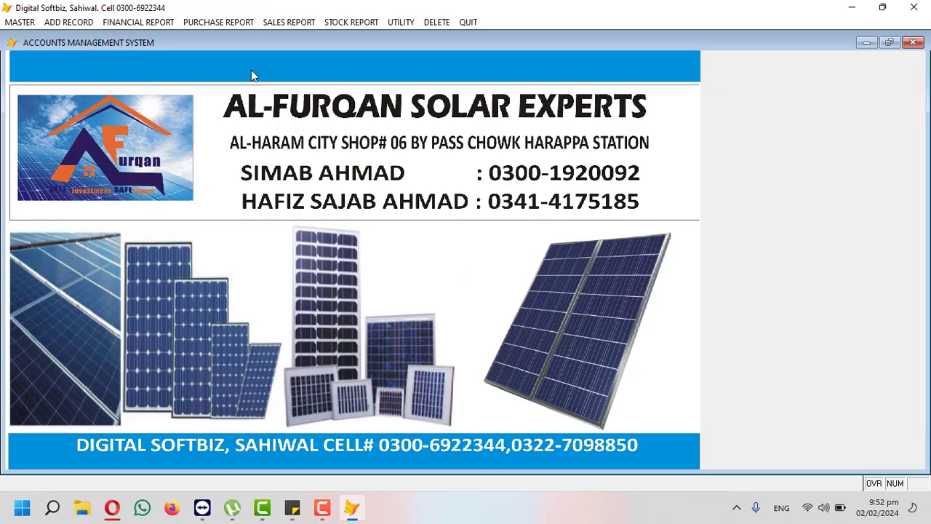
left_click(70, 25)
Step: Open a blank type R Cash Receipt Voucher dated 02/02/2024 from ADD RECORD
left_click(70, 25)
left_click(33, 23)
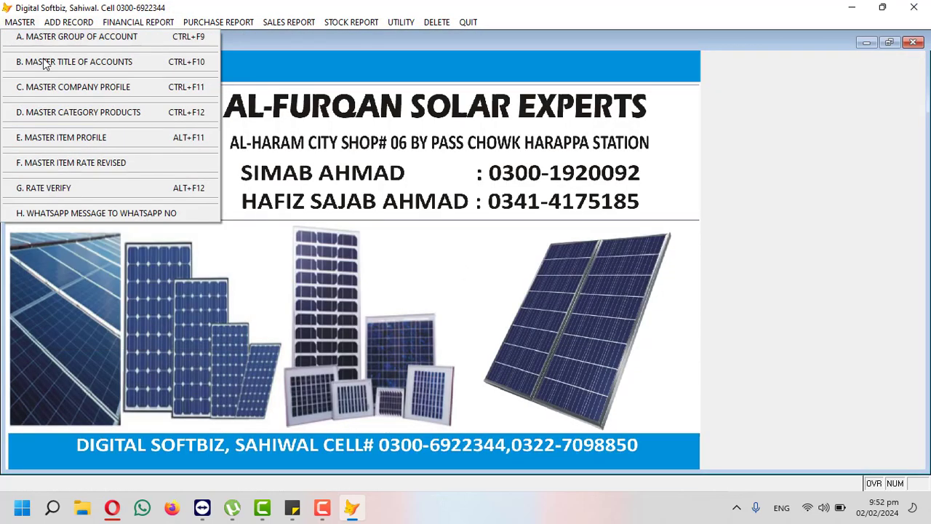
mouse_move(66, 25)
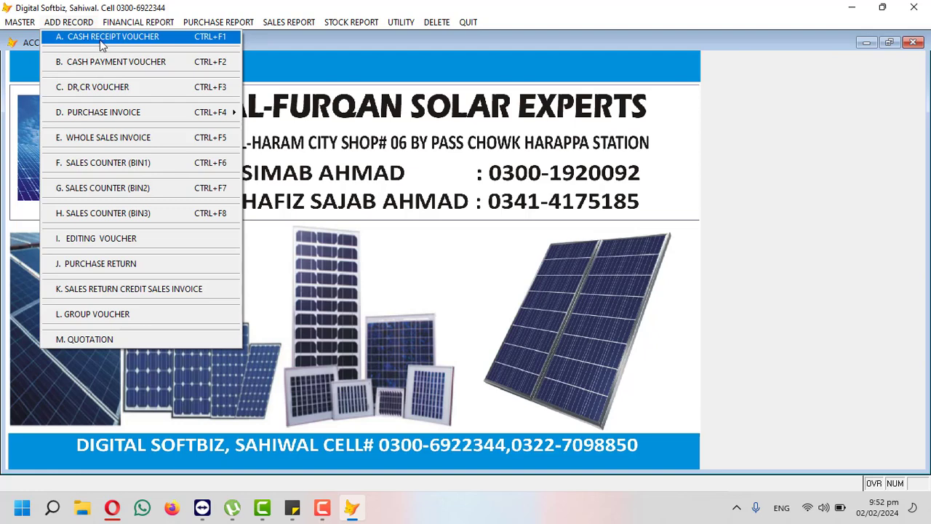
mouse_move(123, 21)
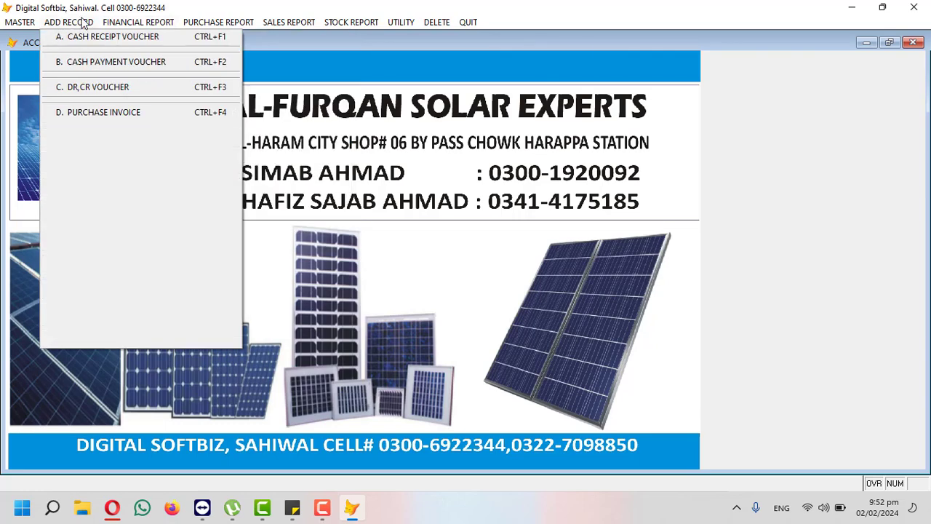
left_click(80, 34)
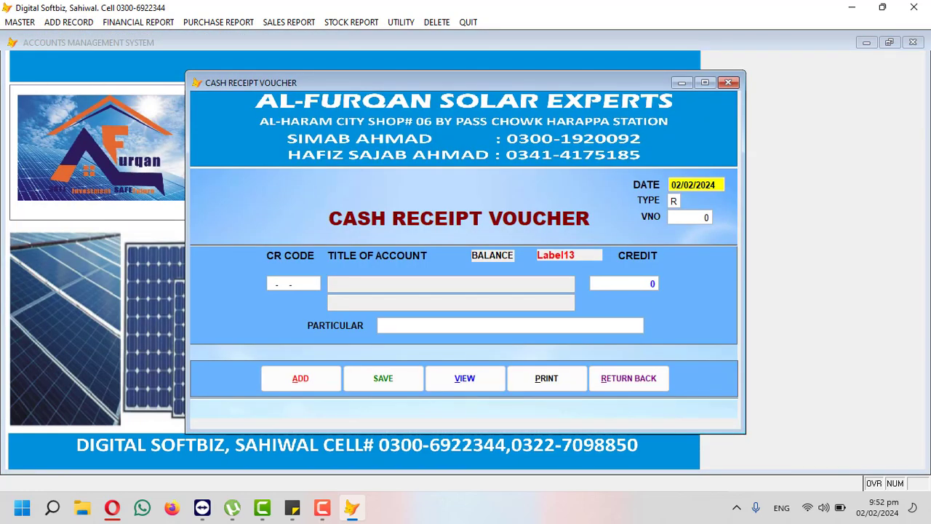
Step: Save a 200,000 credit receipt for account 05-0007-00 noted CASH BY HAND, then close the form
key("Return")
key("Return")
key("Return")
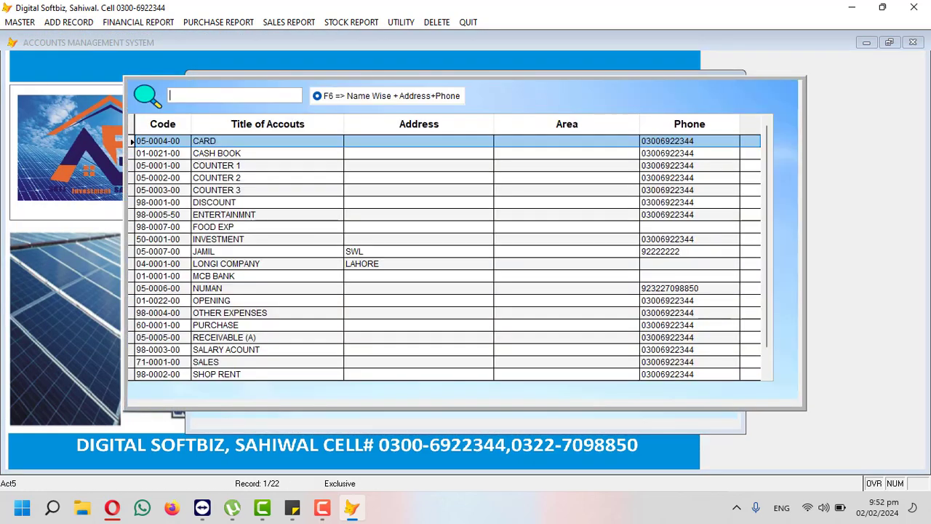
type("JAM")
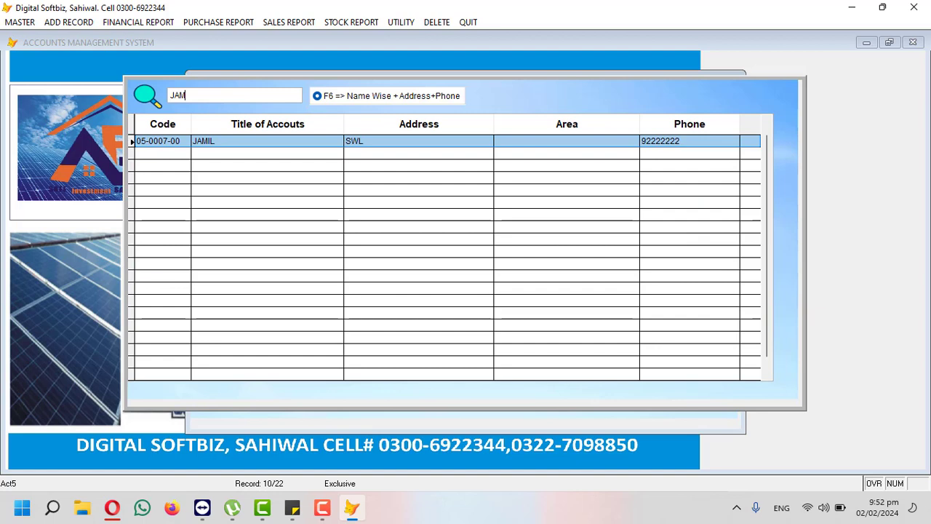
key("Return")
key("Return")
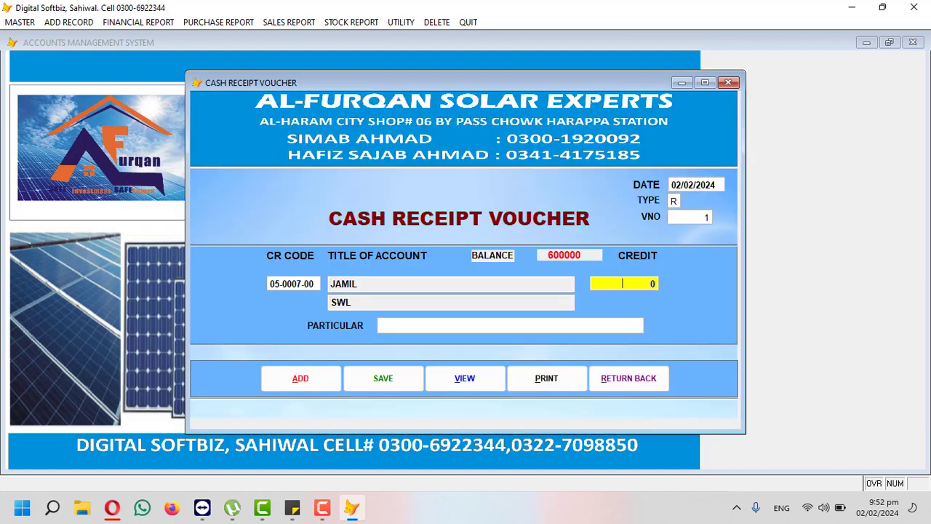
type("200,000. 0")
key("Return")
key("Caps_Lock")
key("BackSpace")
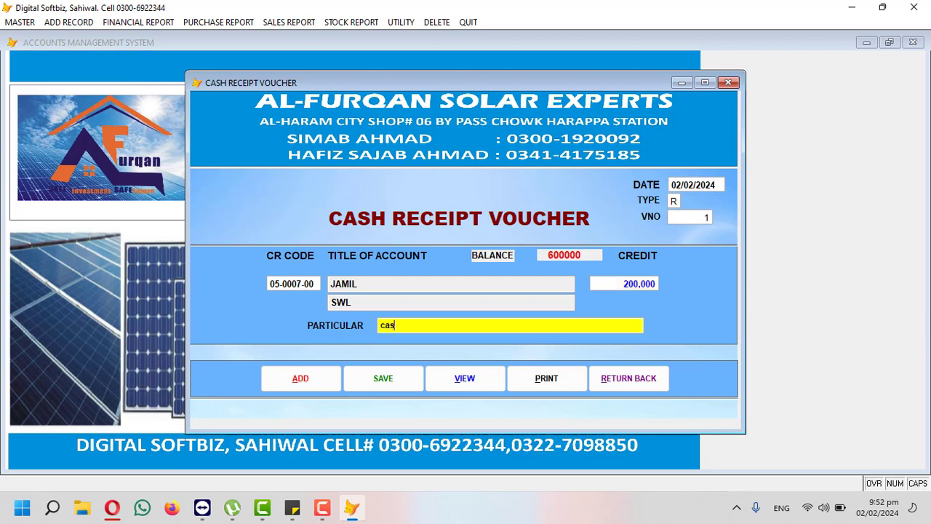
type("CASH BY HAN")
key("Return")
key("Return")
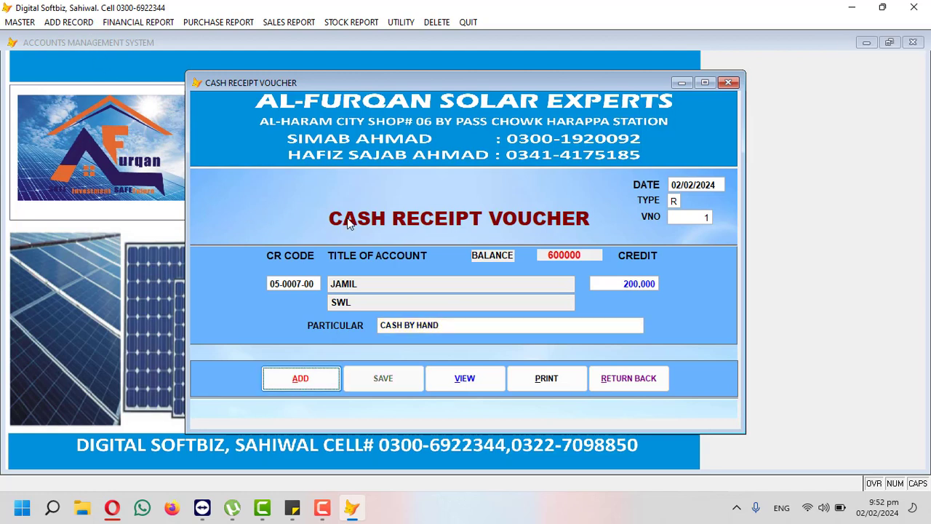
left_click(617, 379)
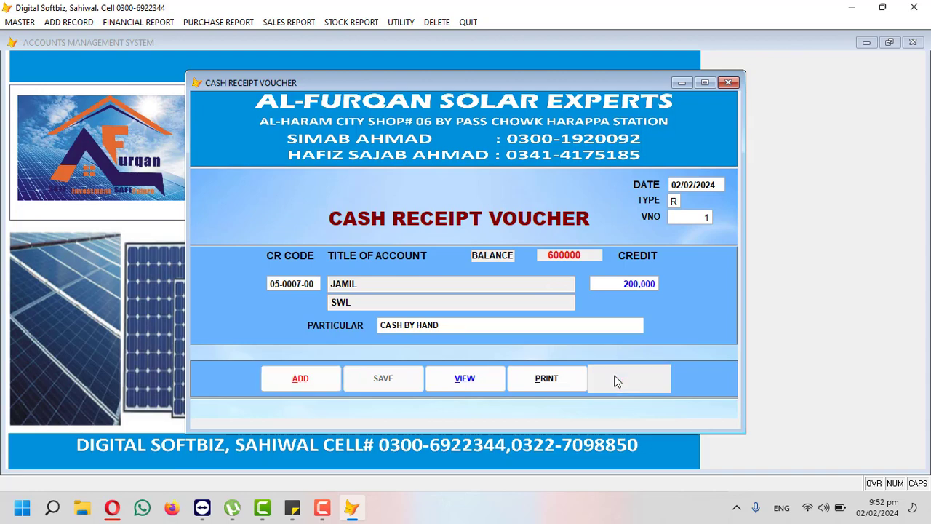
left_click(161, 21)
left_click(172, 40)
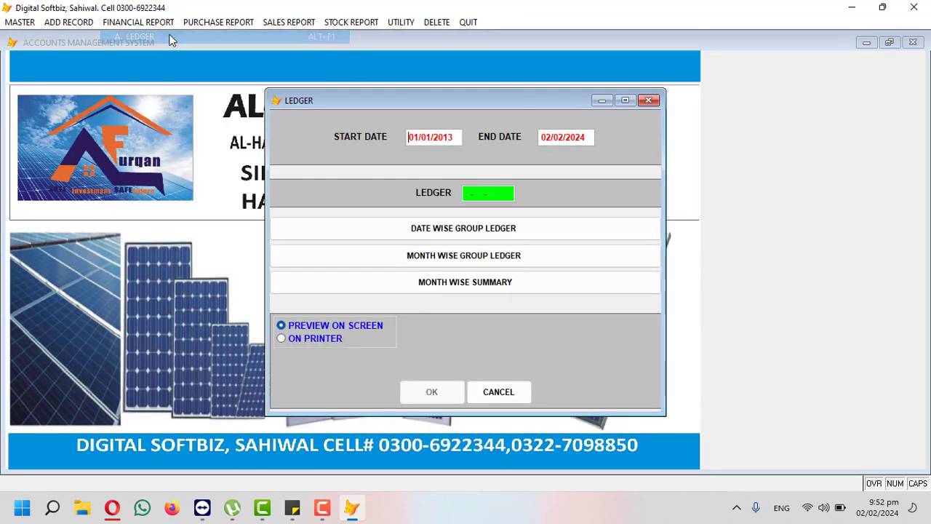
key("Return")
type("amil")
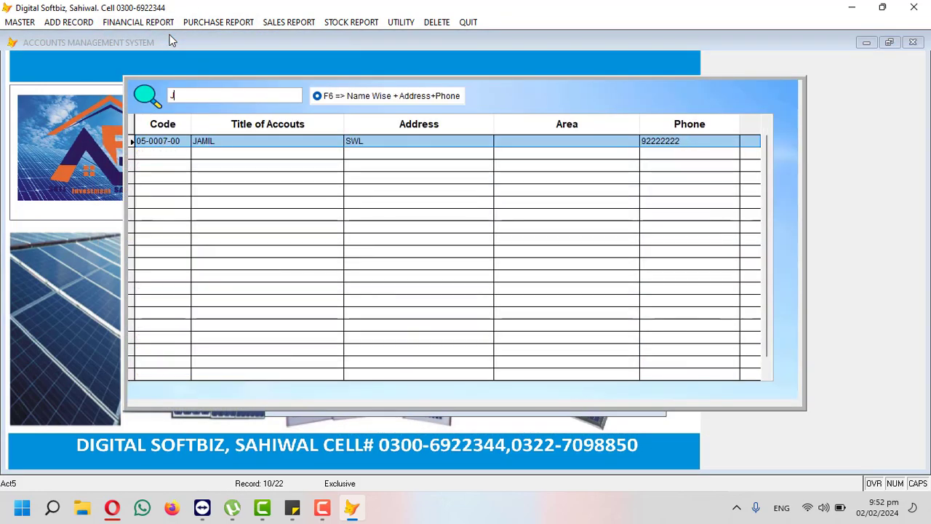
key("Return")
key("Return")
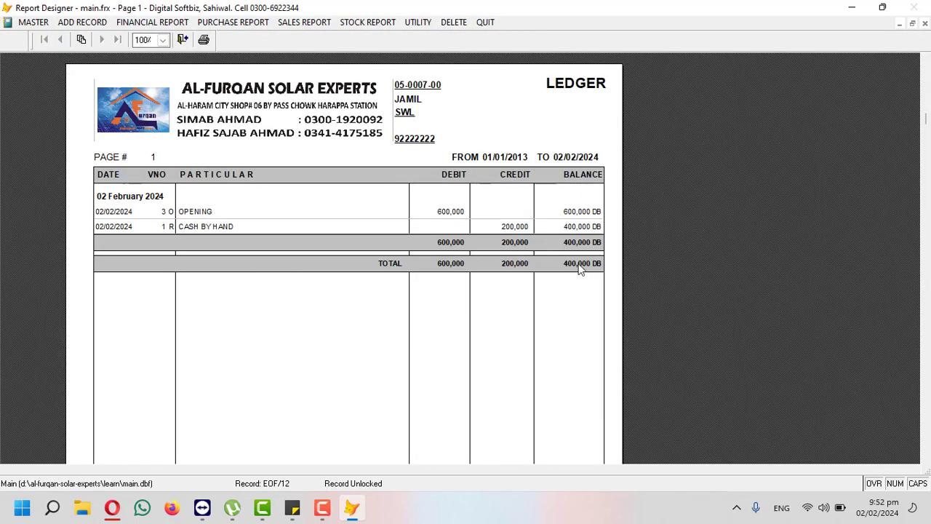
key("Escape")
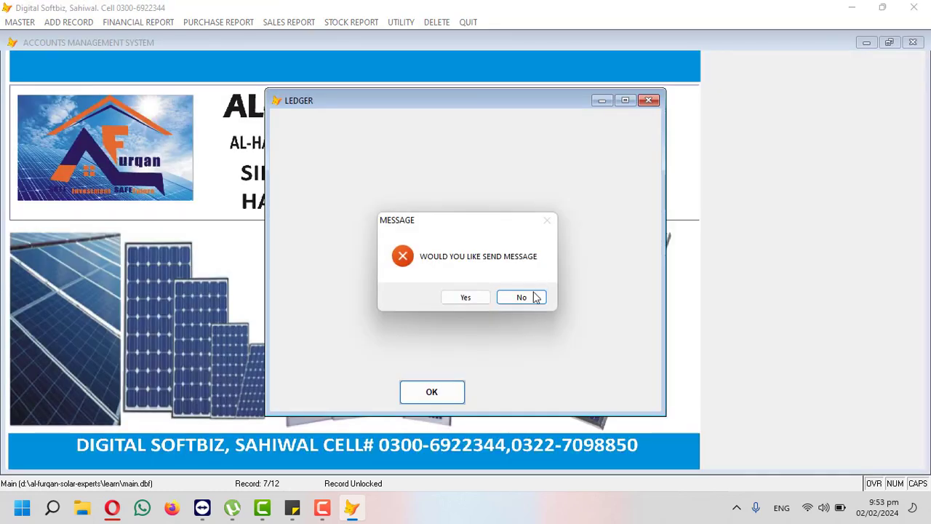
left_click(536, 297)
left_click(139, 22)
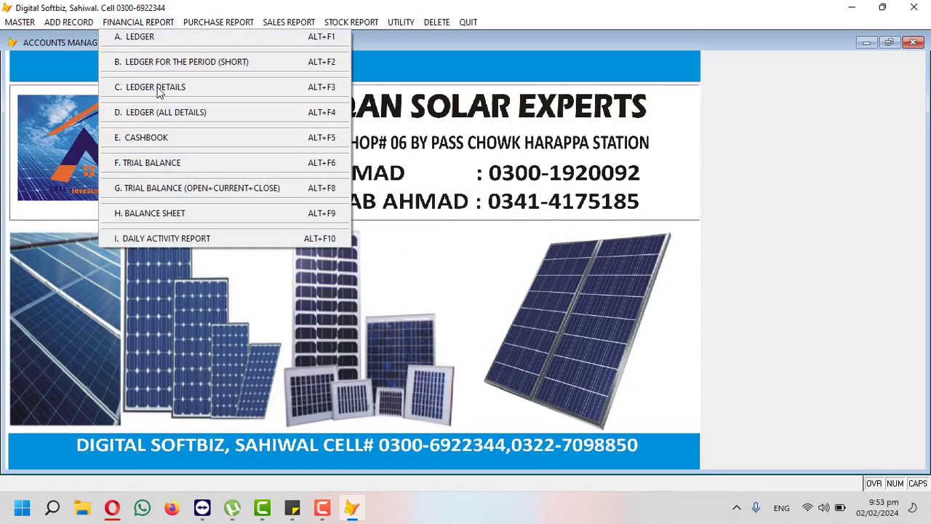
left_click(160, 136)
key("Return")
key("Return")
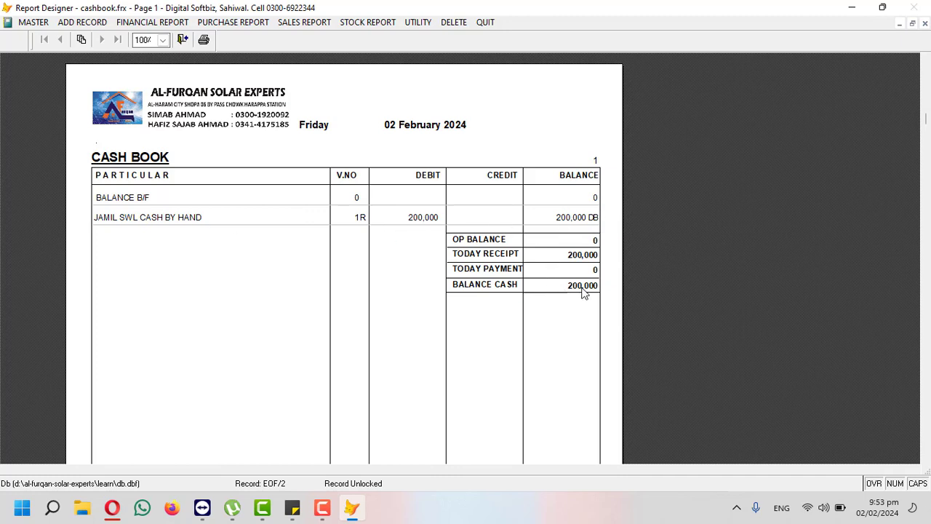
key("Escape")
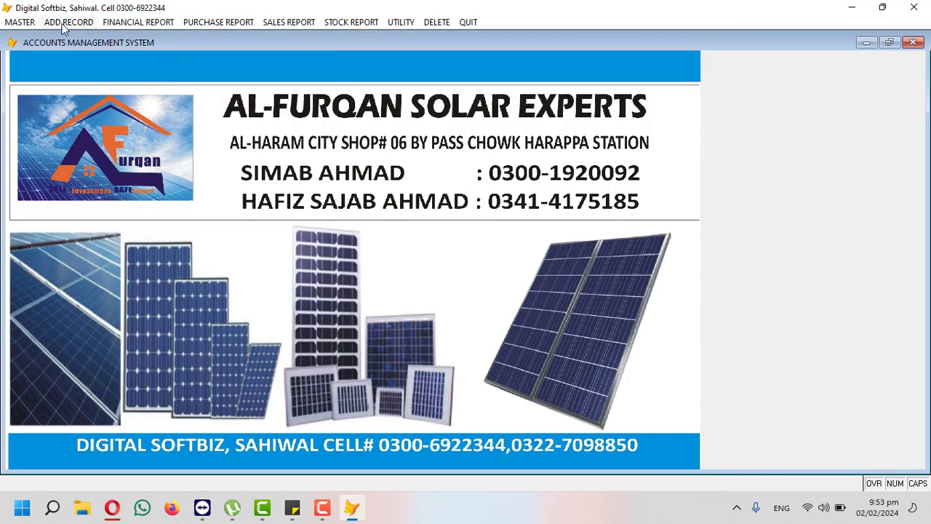
Step: Save a cash payment voucher of 100,000 to LONGI COMPANY noted CASH PAID
left_click(64, 25)
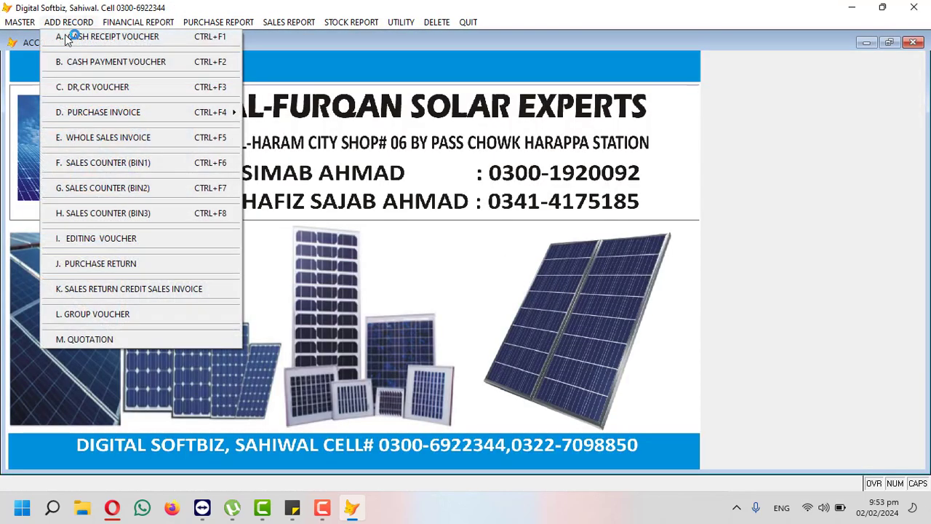
left_click(141, 63)
key("Return")
key("Return")
key("Return")
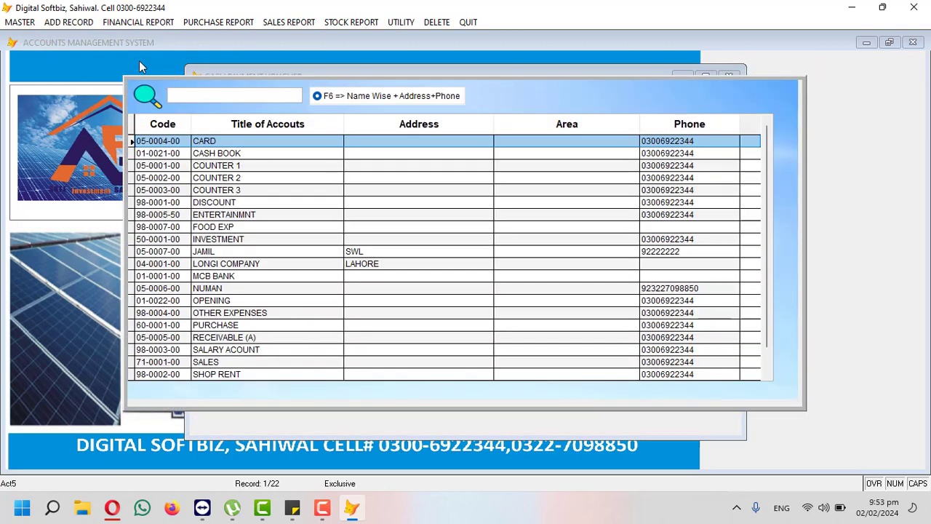
type("LONG")
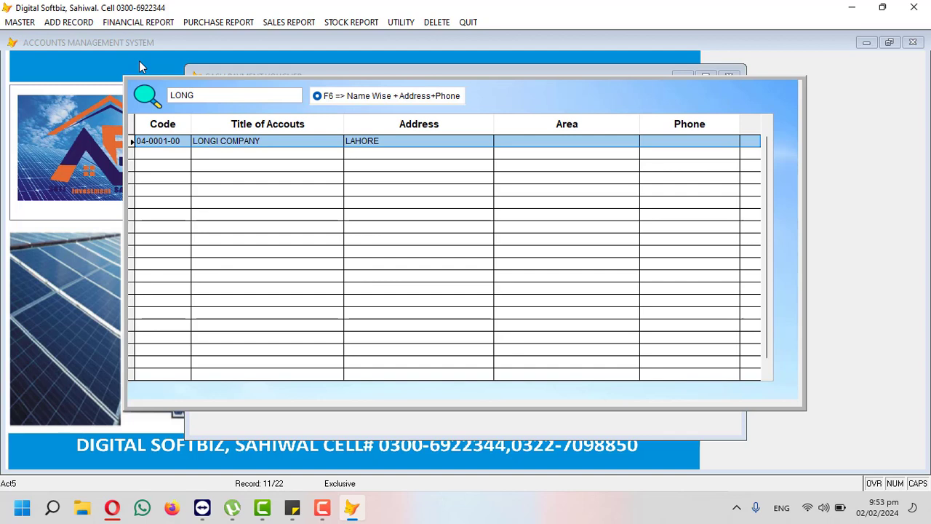
key("Return")
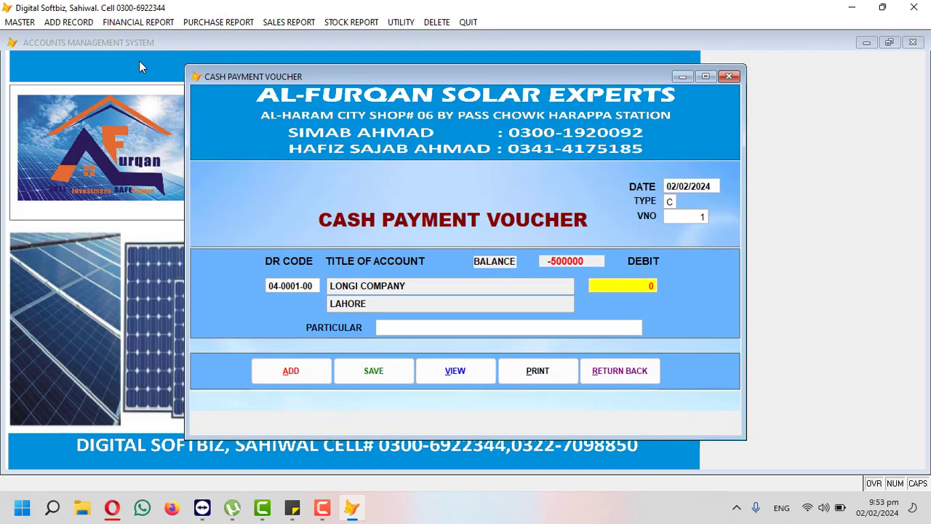
type("100,000")
key("Return")
type("CASH PAID")
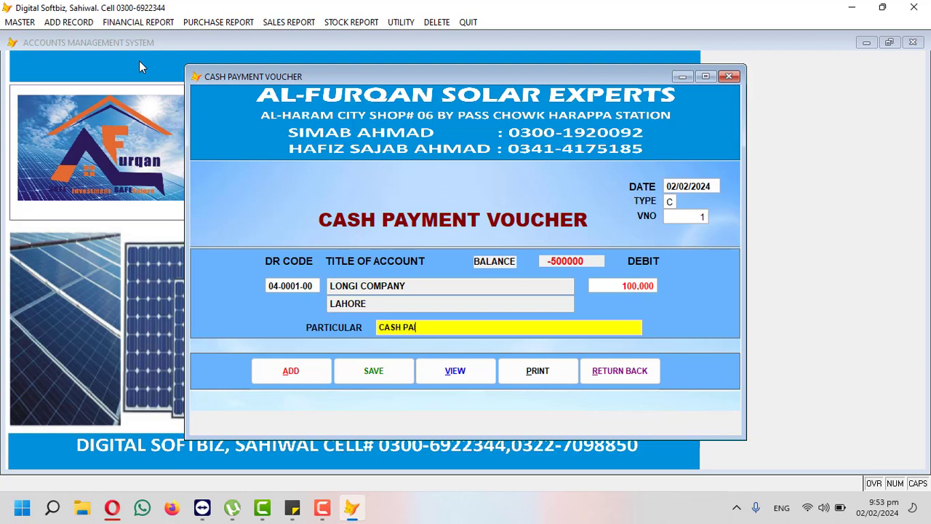
key("Return")
key("Return")
Step: Pay 1,000 to FOOD EXP for LUNCH . TEA and close the payment form
key("Return")
key("Return")
key("Return")
key("Return")
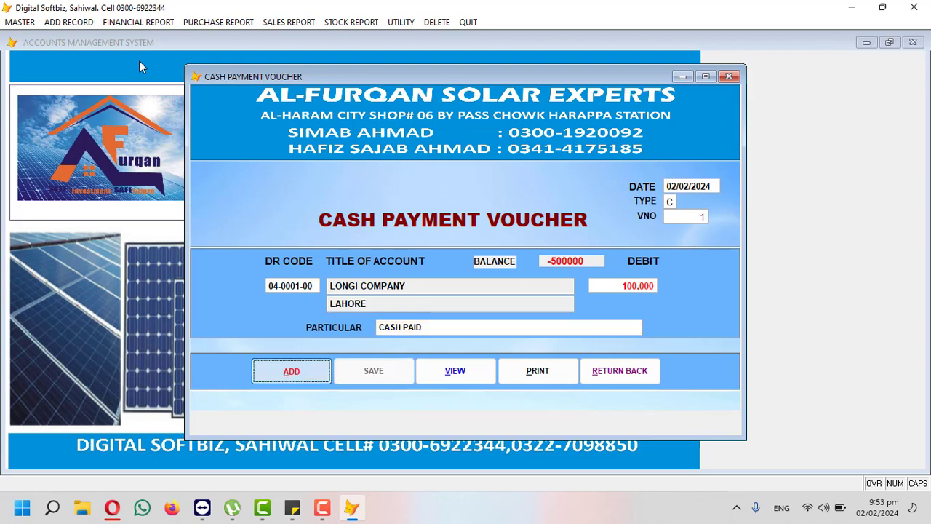
key("Return")
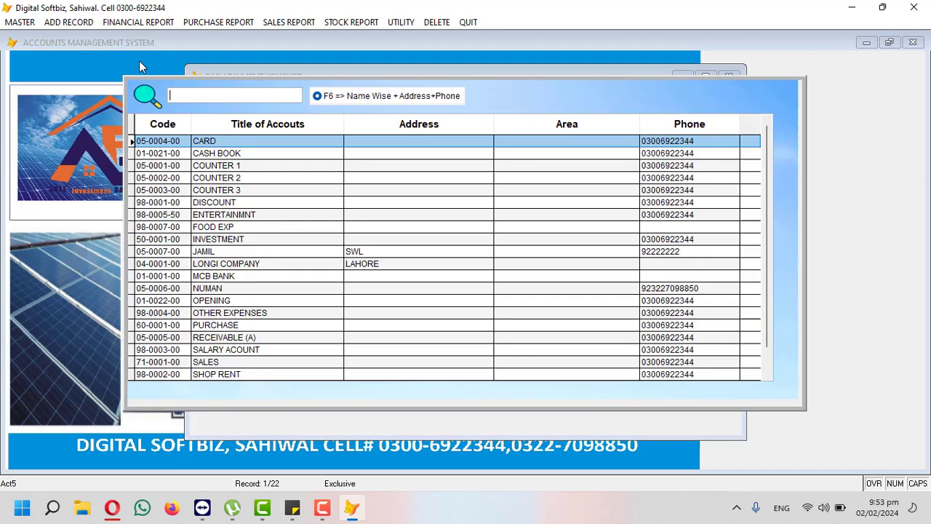
type("FOOD")
key("Return")
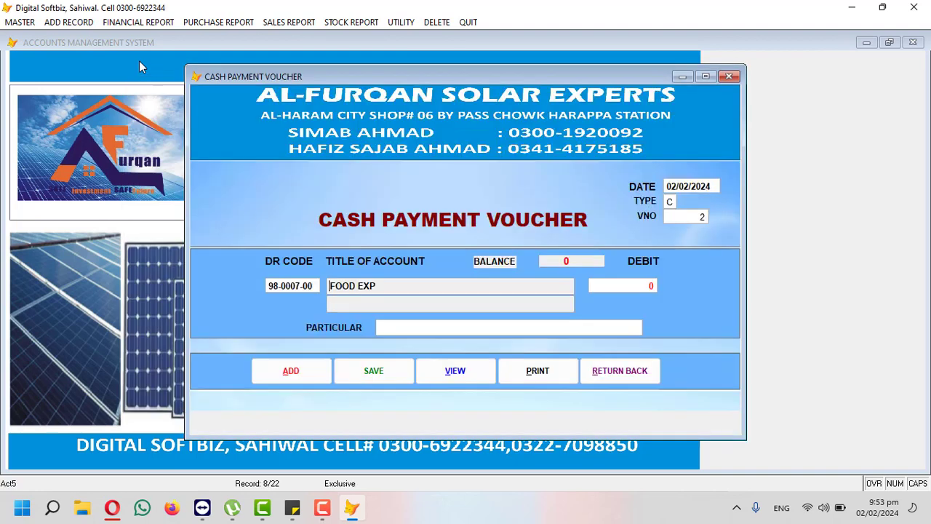
key("Return")
type("100.0 0")
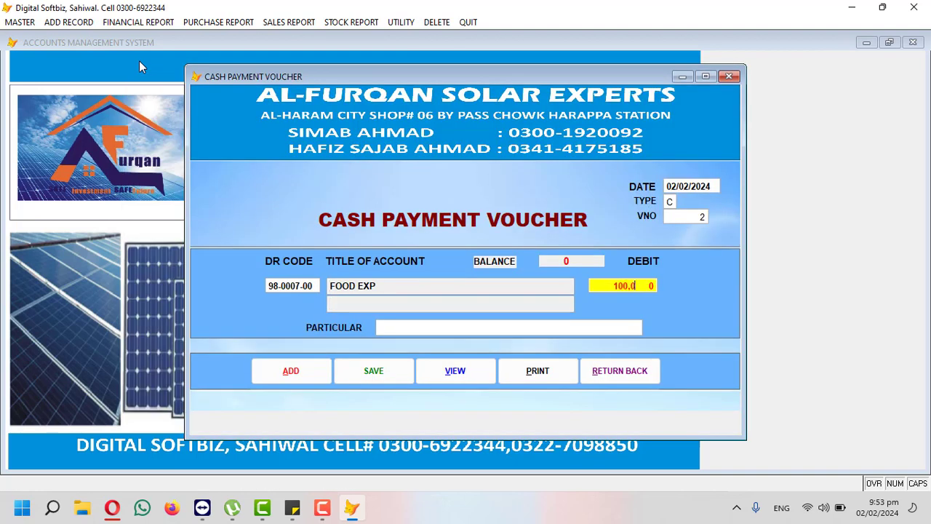
key("Return")
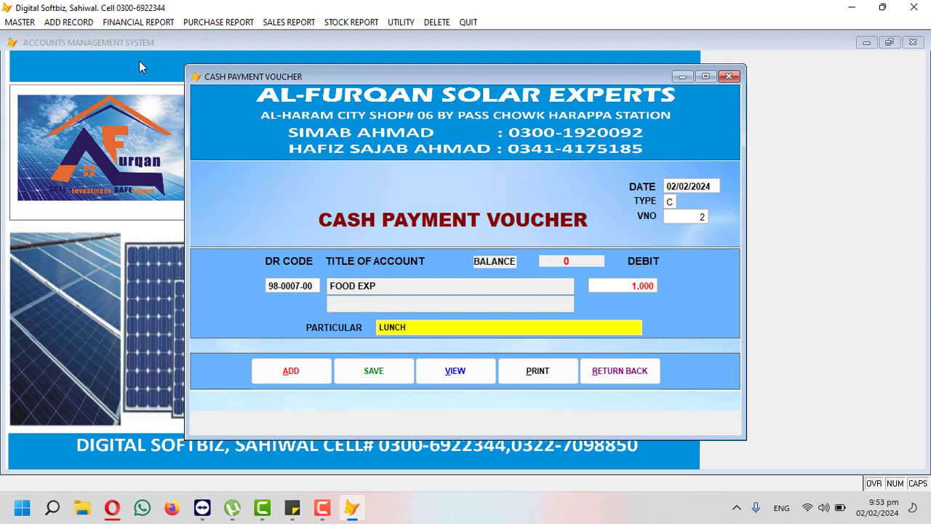
type("LUNCH . TEA")
key("Return")
key("Return")
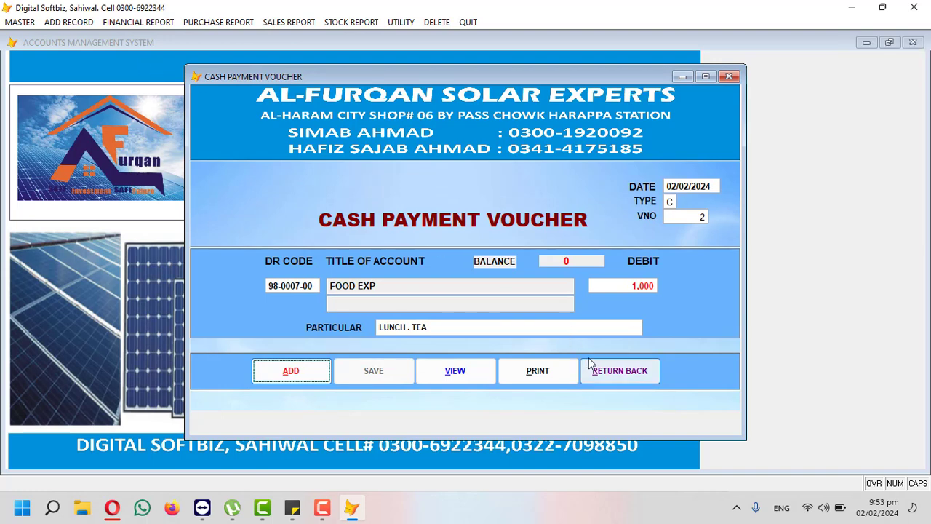
left_click(617, 370)
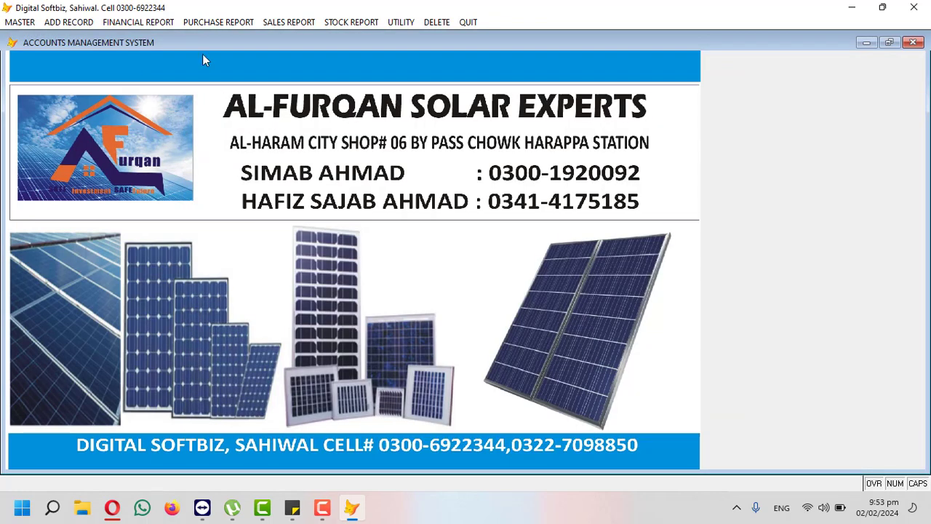
left_click(163, 23)
left_click(164, 36)
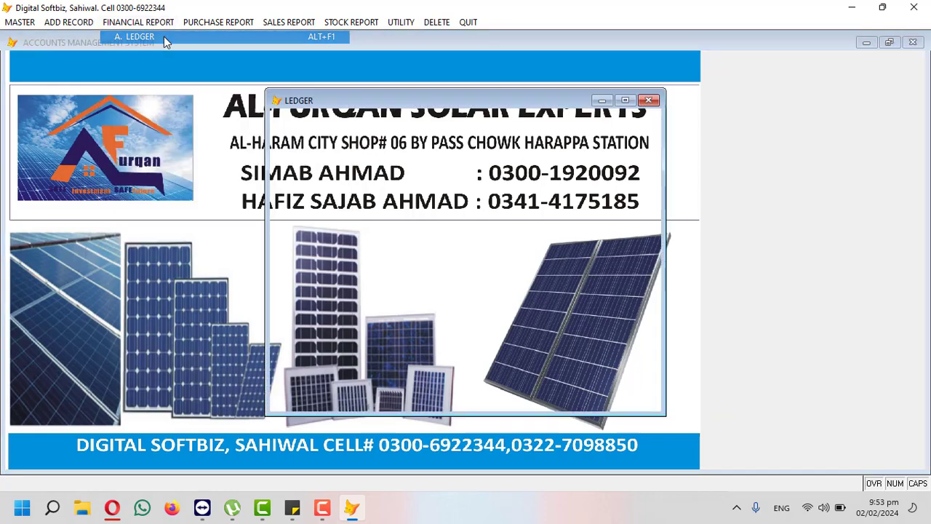
type("LONG")
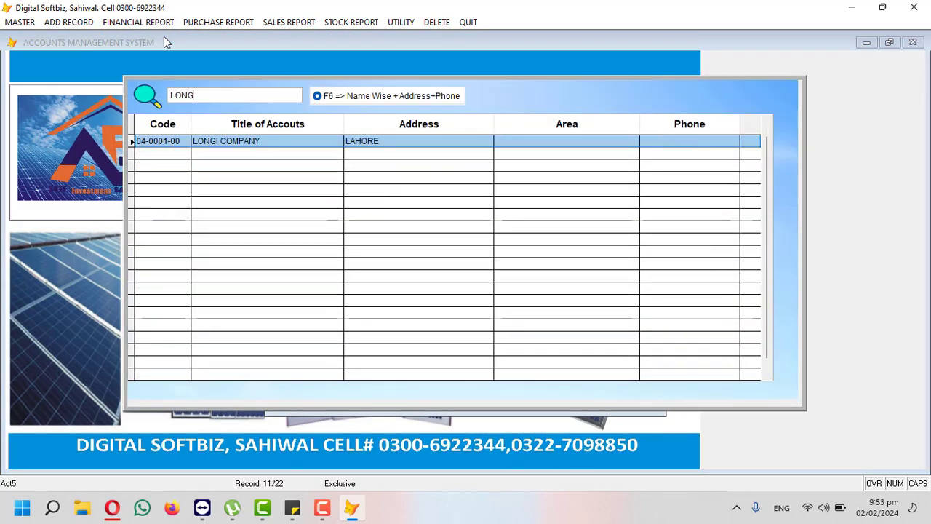
key("Return")
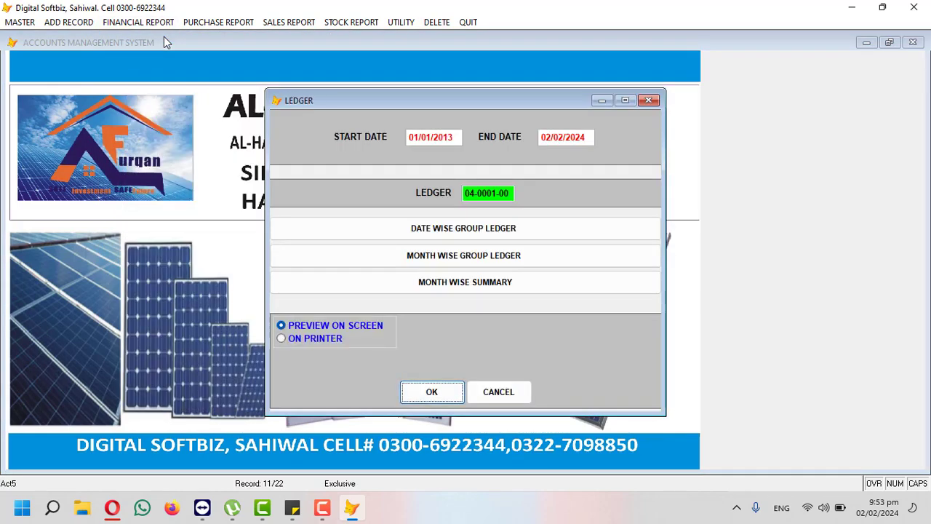
key("Return")
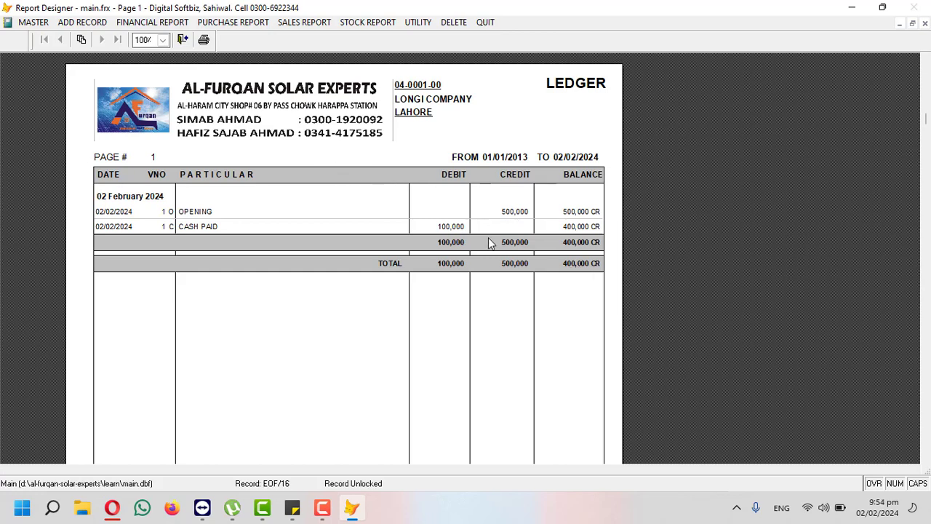
key("Escape")
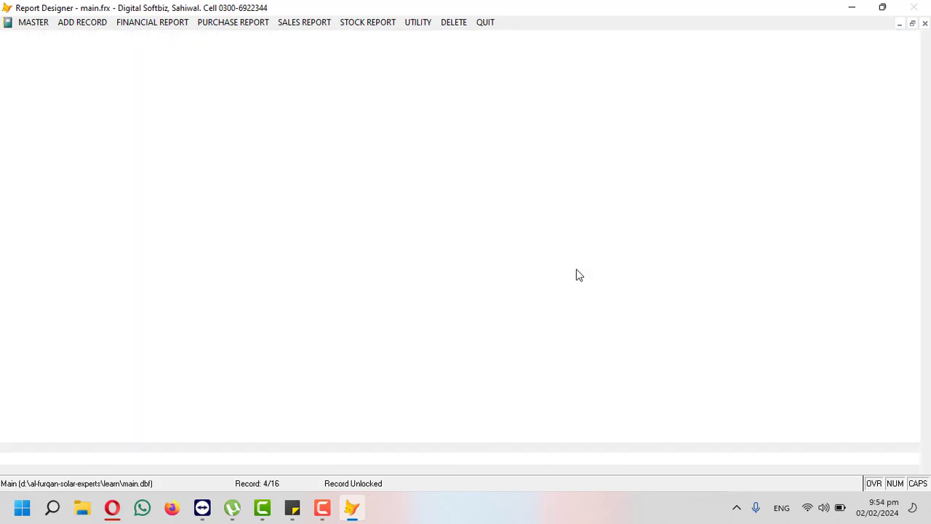
Step: Review the CASHBOOK report showing 99,000 balance cash, then move to the ADD RECORD menu
left_click(542, 295)
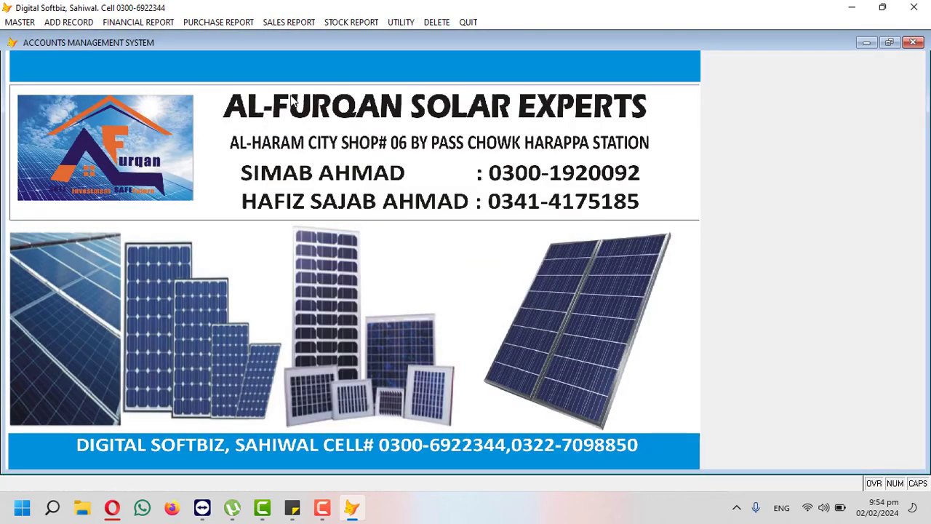
left_click(160, 22)
left_click(169, 138)
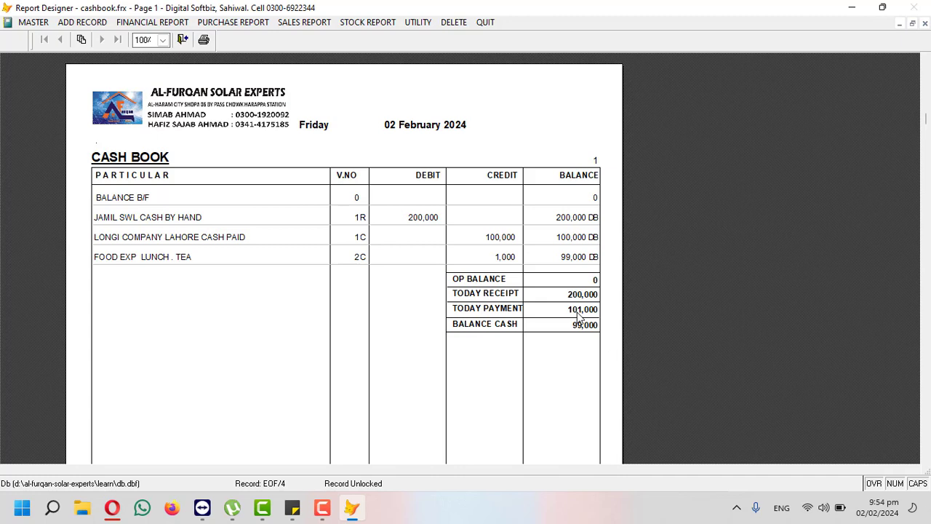
key("Escape")
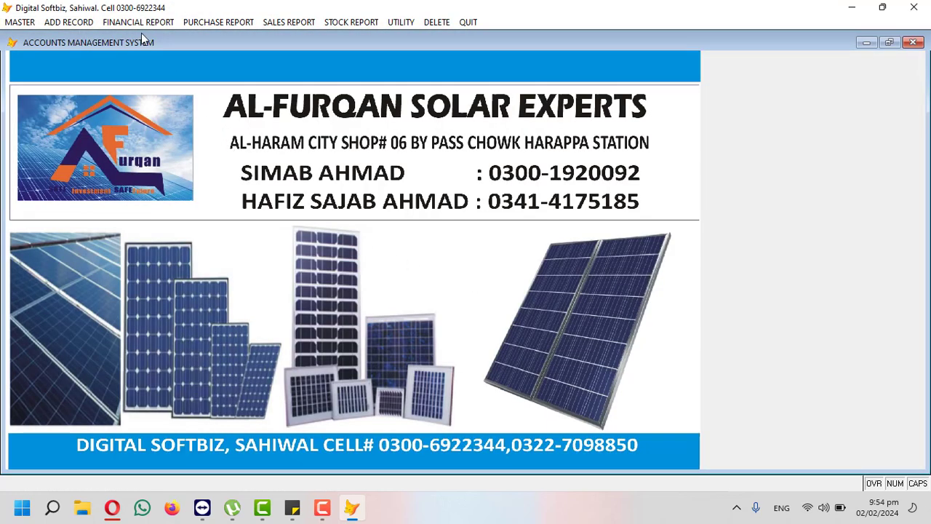
left_click(119, 22)
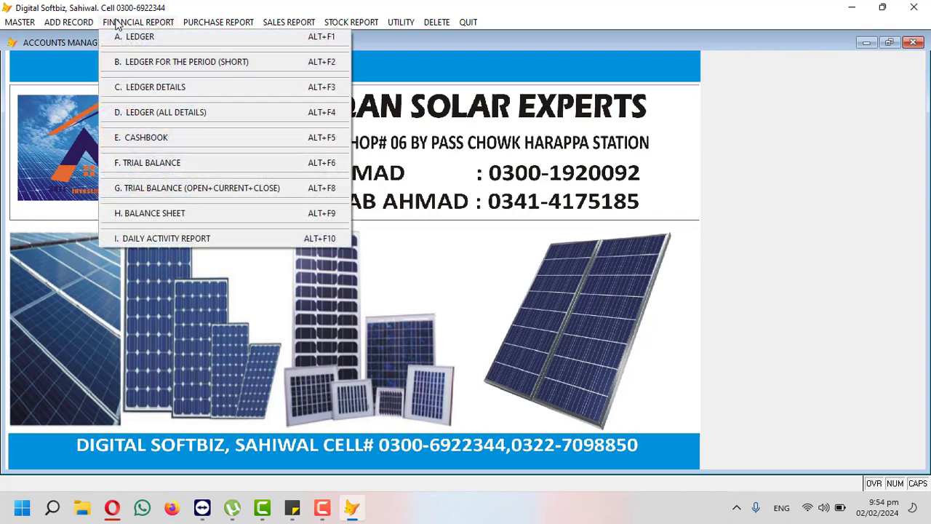
left_click(156, 138)
mouse_move(86, 23)
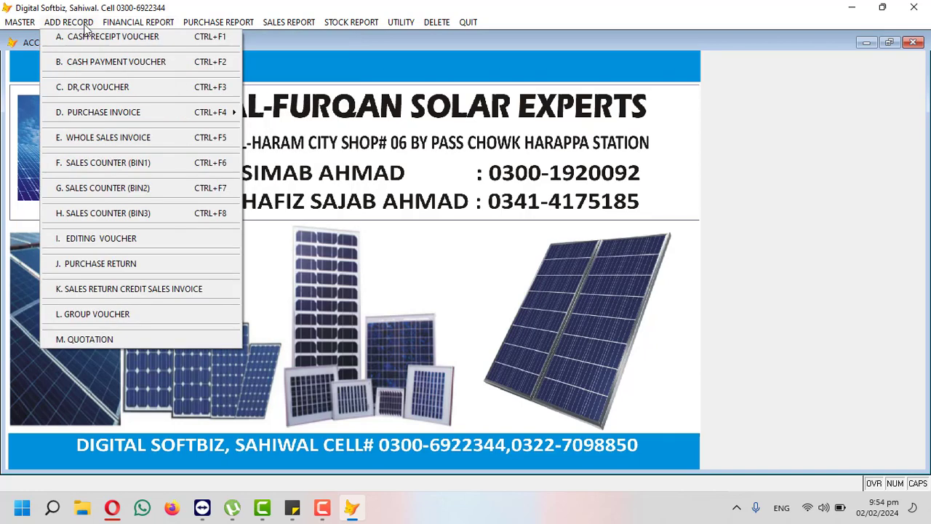
Step: Start a new debit/credit voucher with LONGI COMPANY as the debit account
left_click(124, 87)
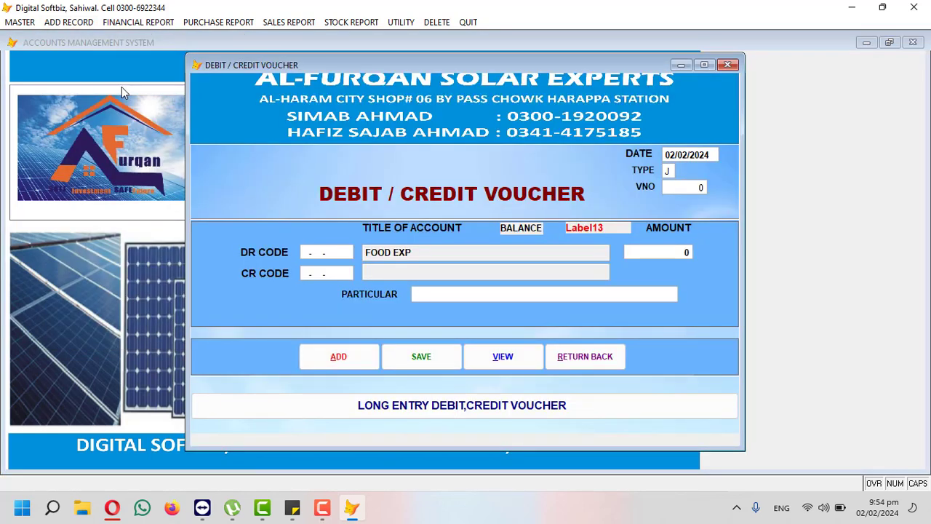
key("Return")
key("Return")
key("Return")
key("Return")
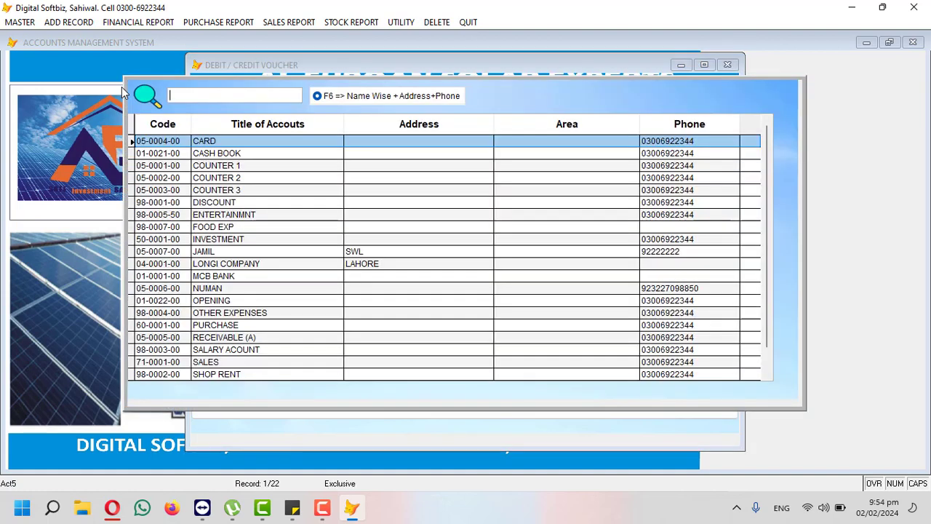
type("LONG")
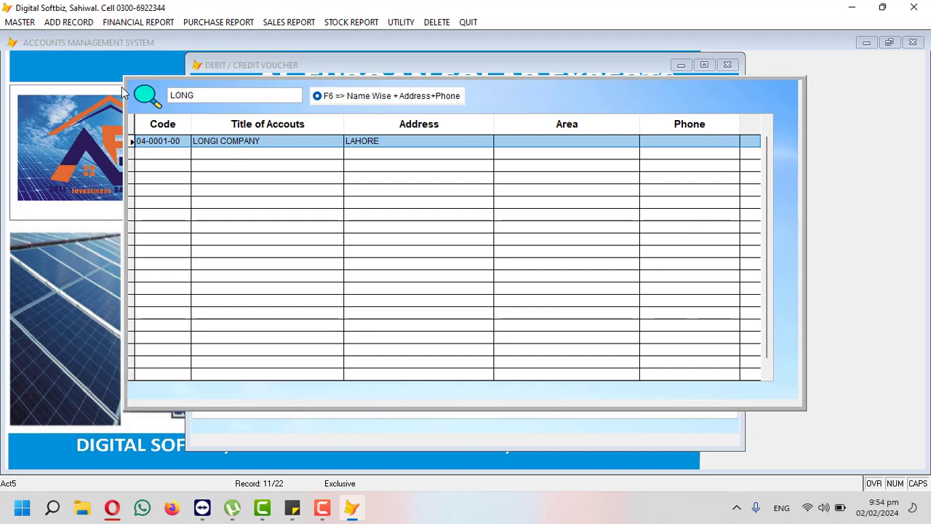
key("Return")
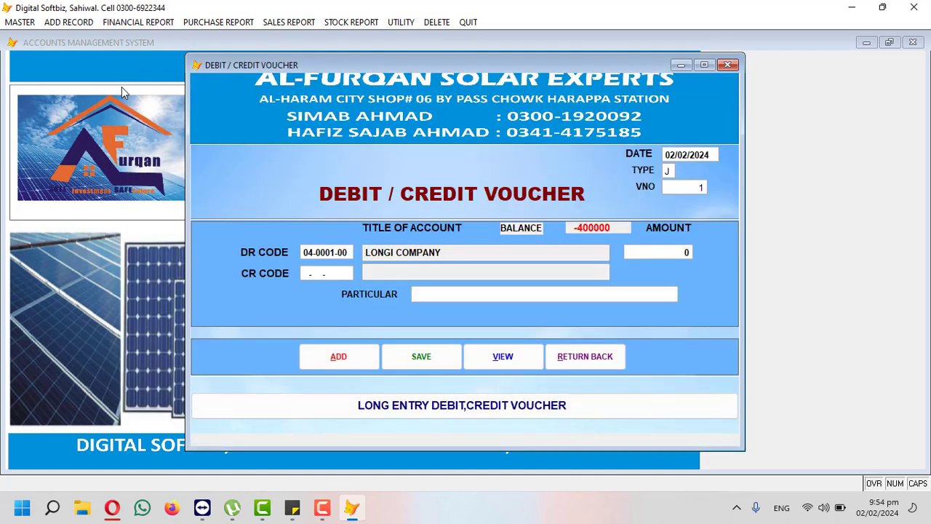
left_click(834, 446)
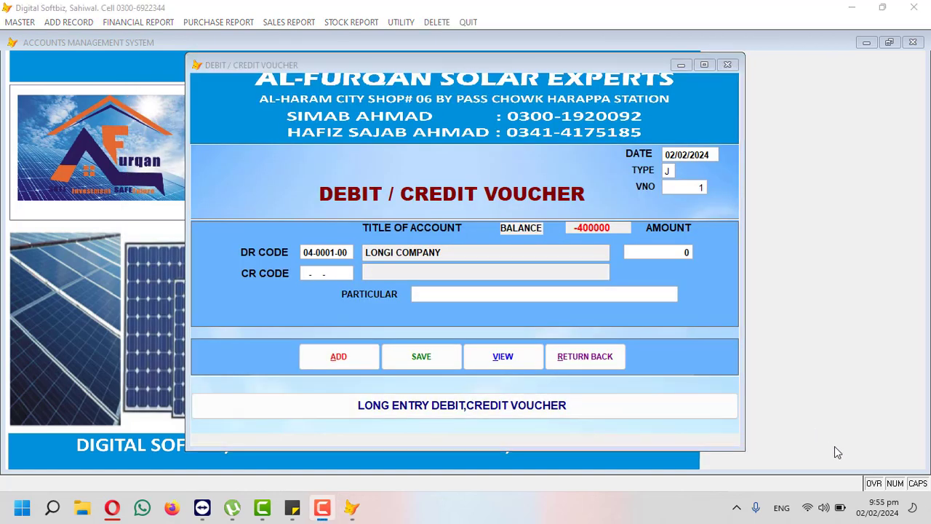
left_click(476, 254)
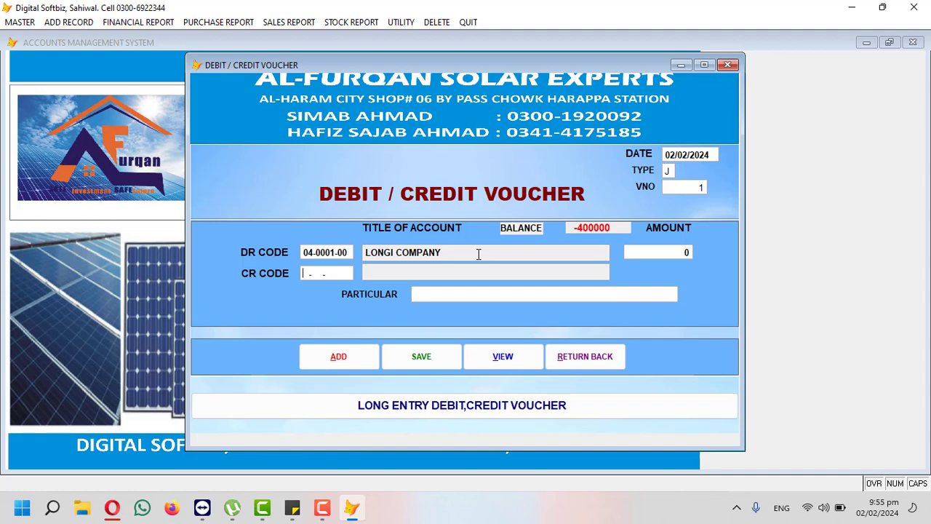
Step: Credit MCB BANK for the amount with particulars 'ONLINE / BY CHEUQE #343434', then close the voucher
key("Return")
type("MC")
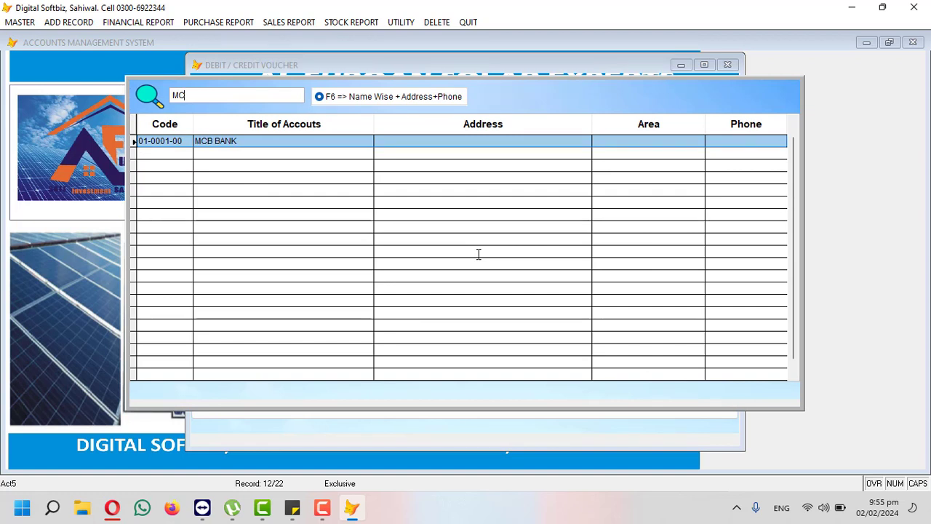
key("Return")
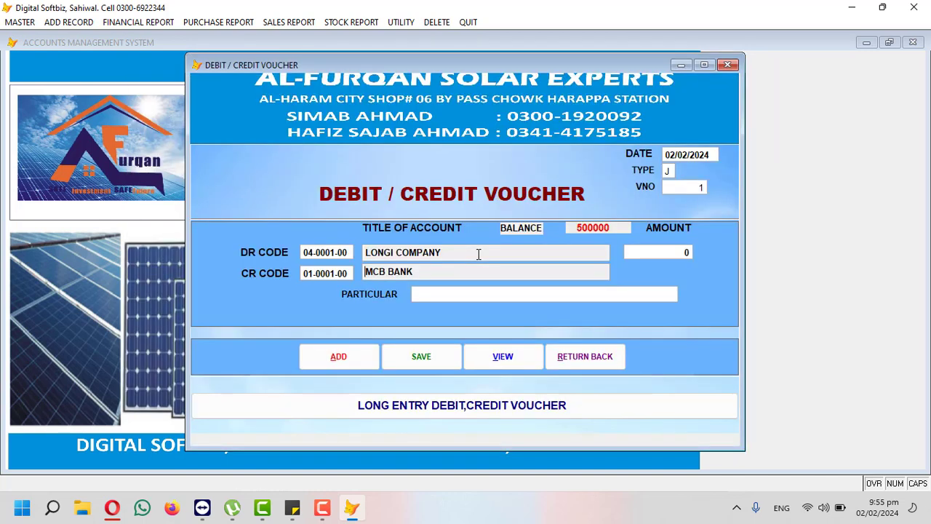
key("Return")
type("500.00")
key("Return")
type("ONLINE / BY CHE")
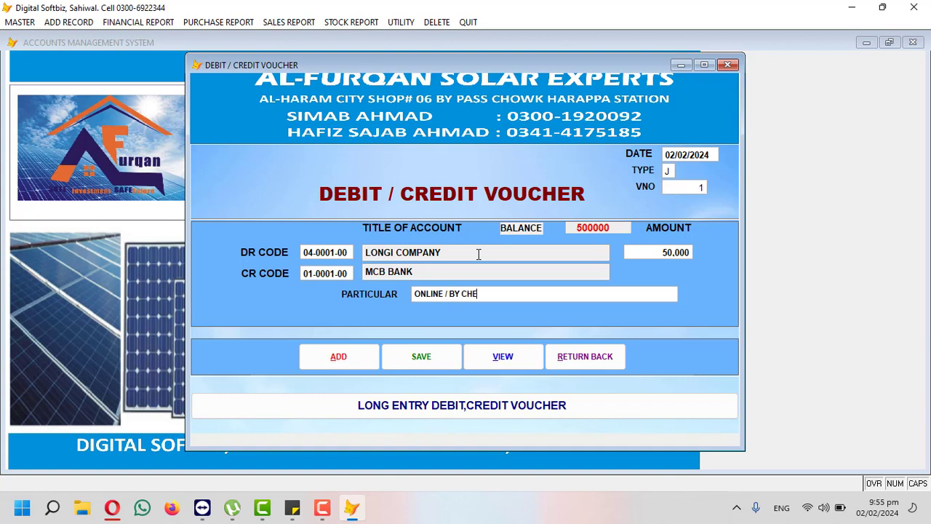
type("UQE #343434")
key("Return")
key("Return")
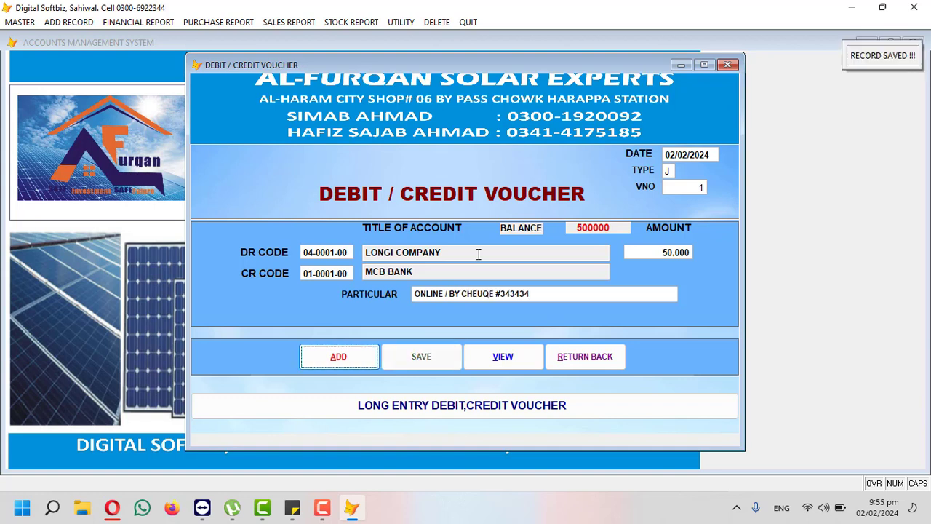
left_click(588, 356)
left_click(162, 22)
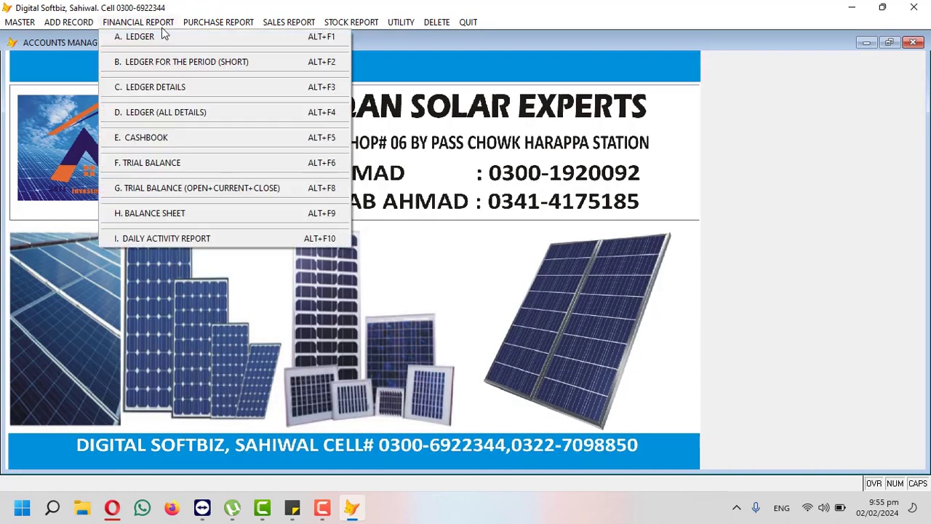
left_click(171, 138)
key("Return")
key("Return")
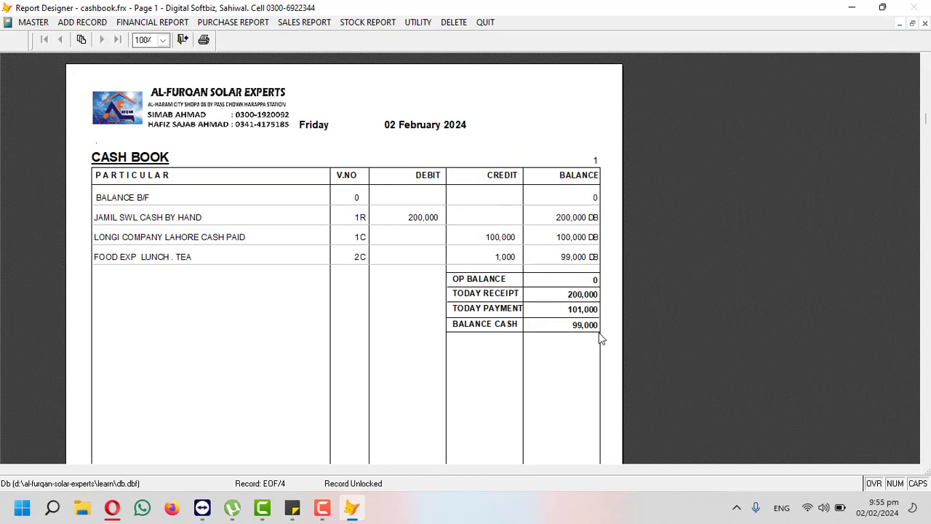
key("Escape")
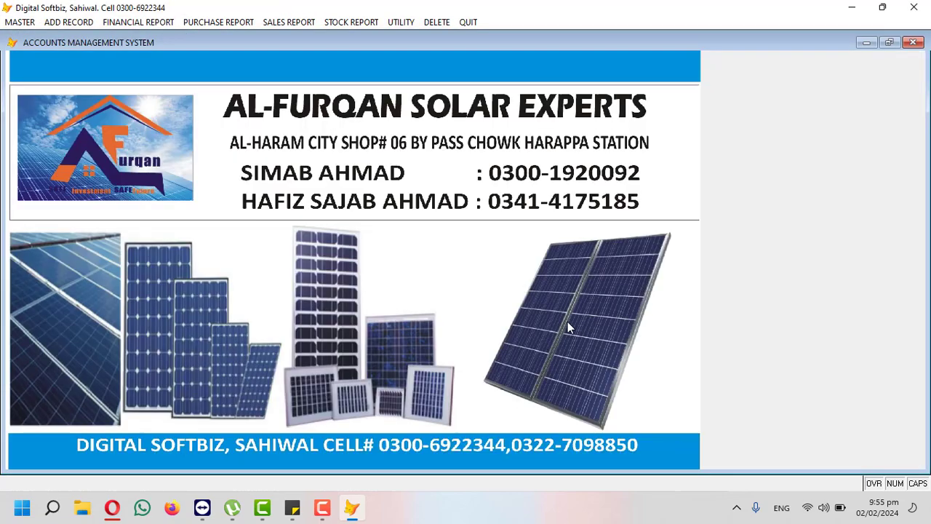
left_click(163, 21)
left_click(169, 35)
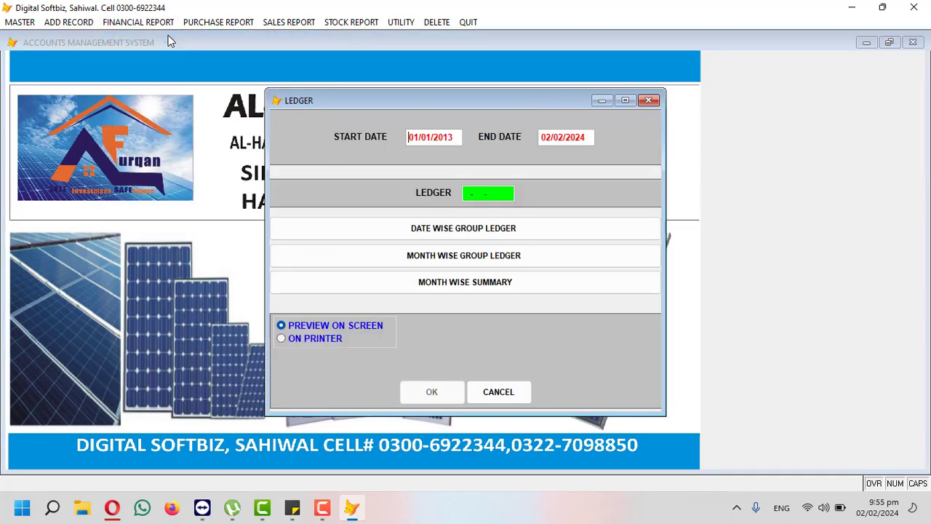
key("Return")
type("LONG")
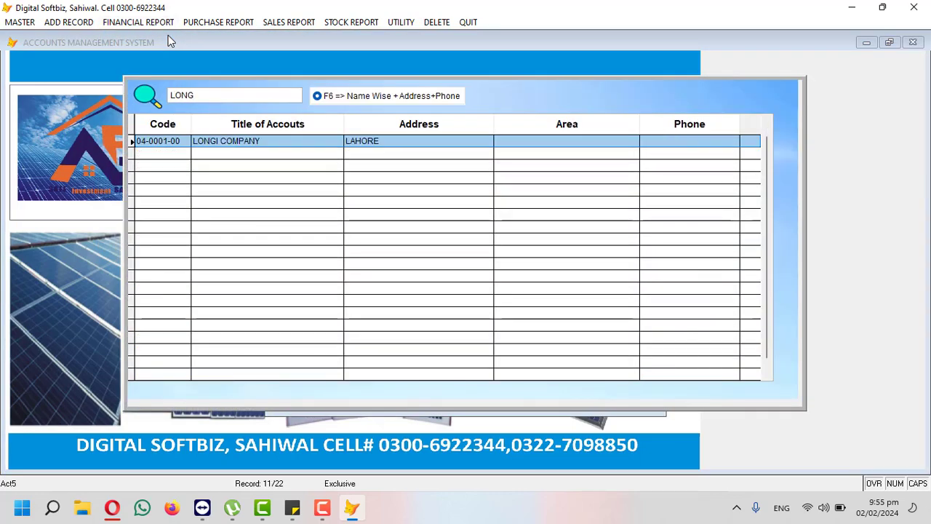
key("Return")
key("Return")
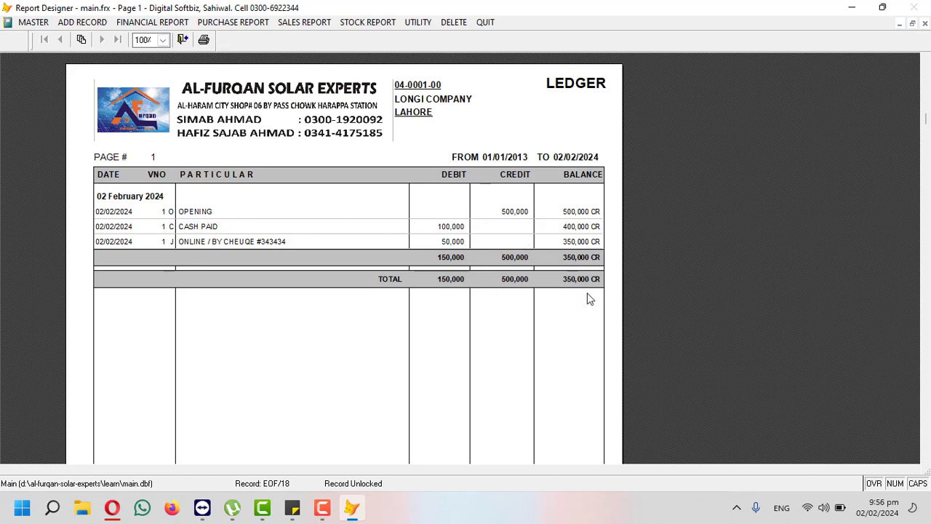
key("Escape")
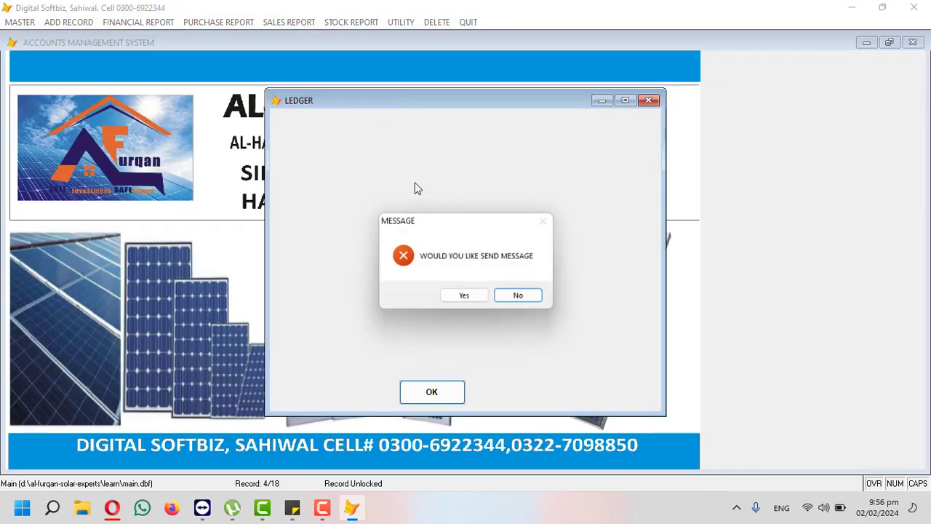
left_click(516, 293)
left_click(109, 22)
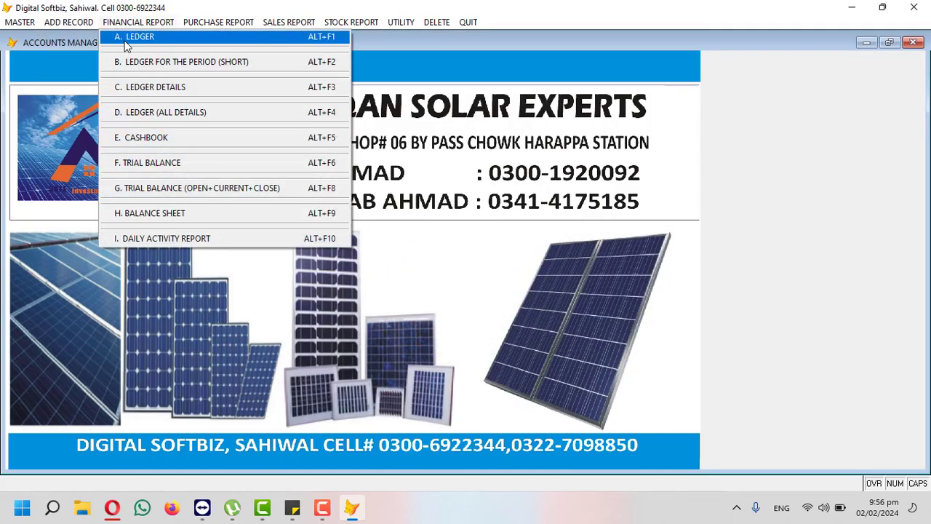
left_click(123, 38)
key("Return")
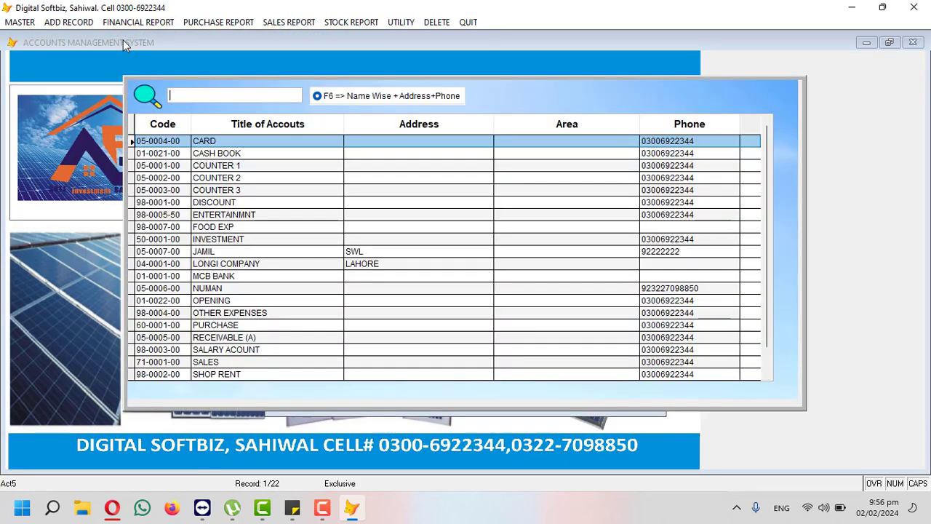
type("MCB")
key("Return")
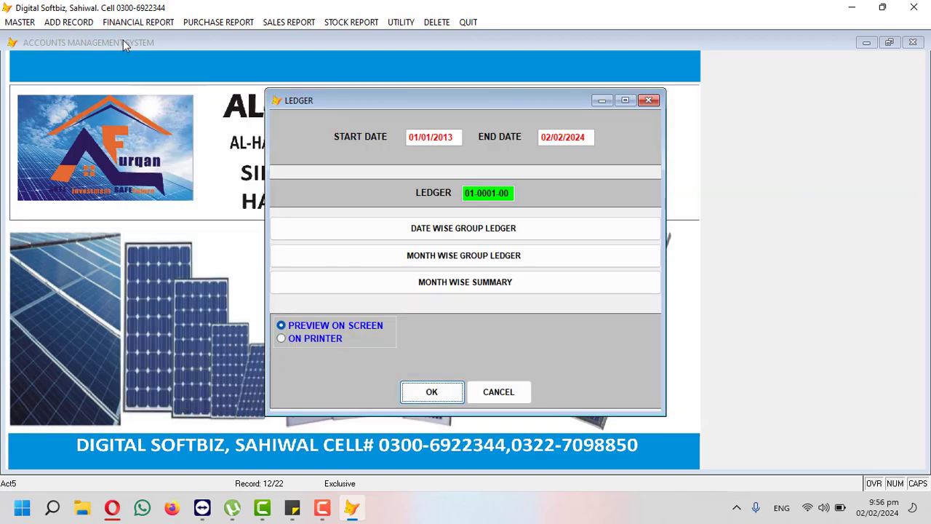
key("Return")
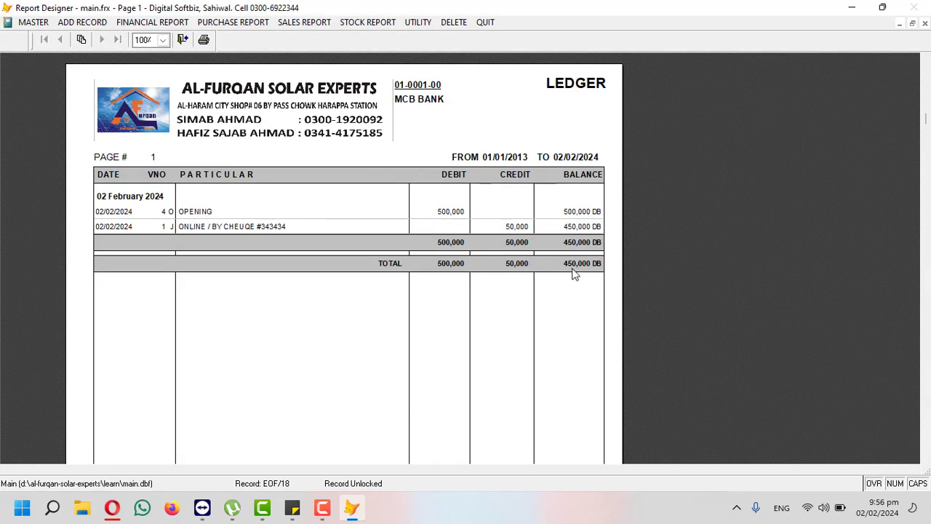
key("Escape")
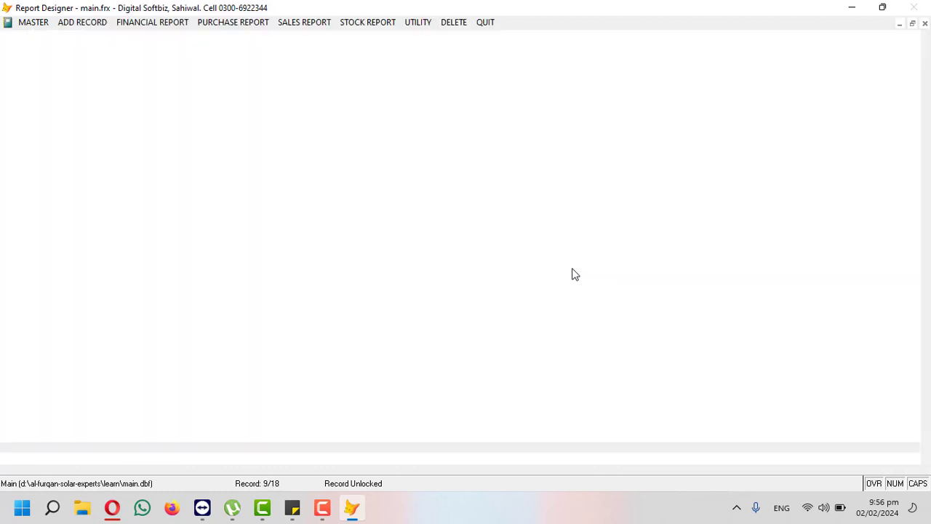
Step: Decline the ledger message, reopen a debit/credit voucher and select the LONGI COMPANY and MCB BANK titles
left_click(532, 297)
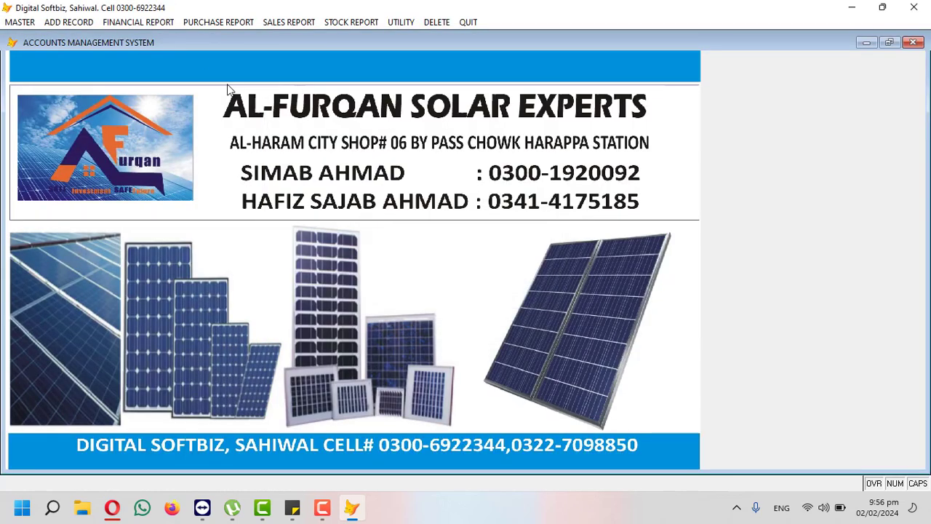
left_click(73, 22)
left_click(101, 90)
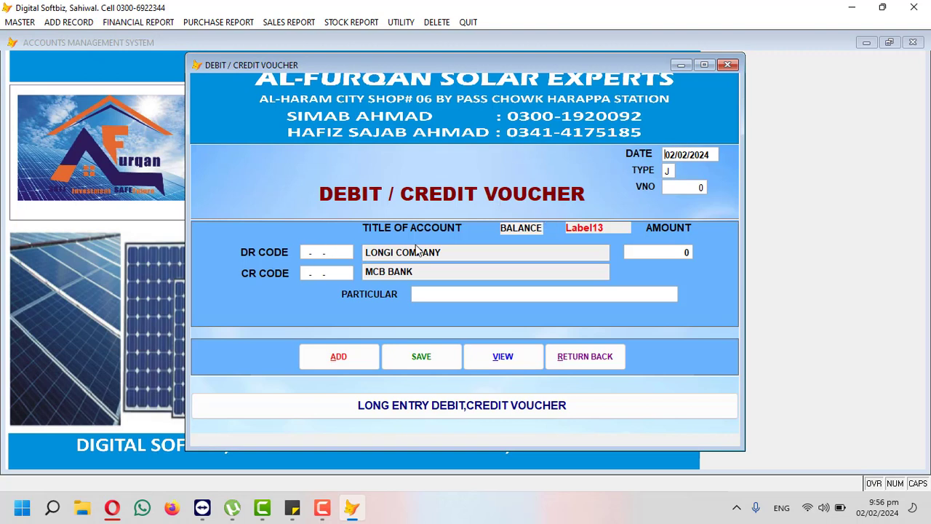
left_click_drag(448, 251, 347, 250)
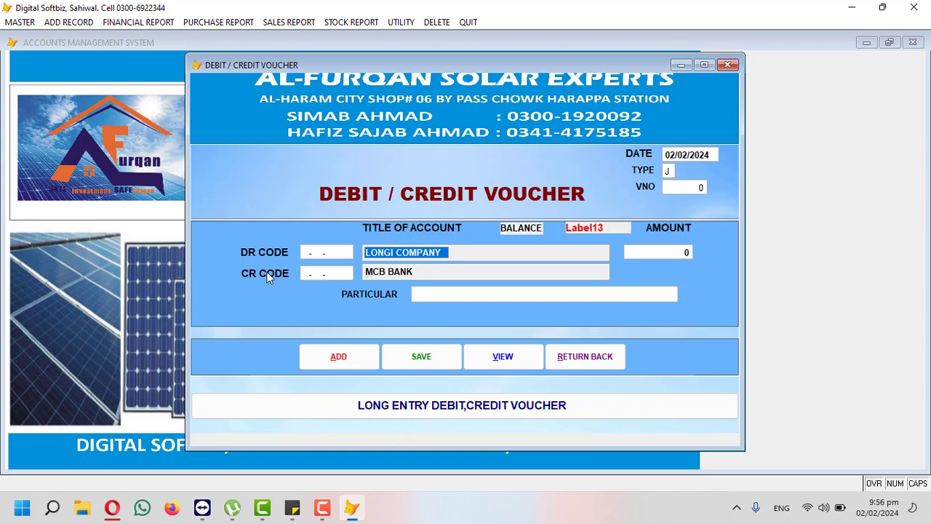
left_click_drag(434, 272, 358, 272)
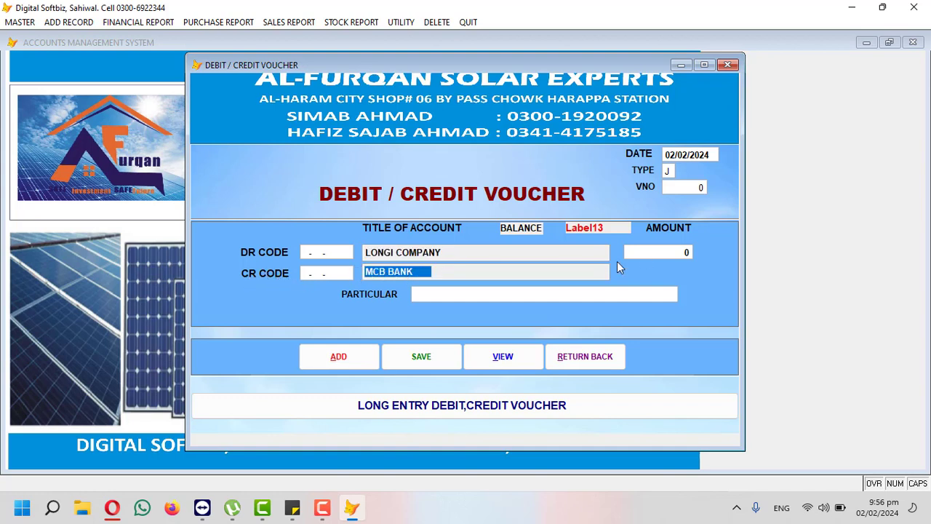
Step: Close the voucher window and open the Stock Report, then Master, menus
left_click(616, 362)
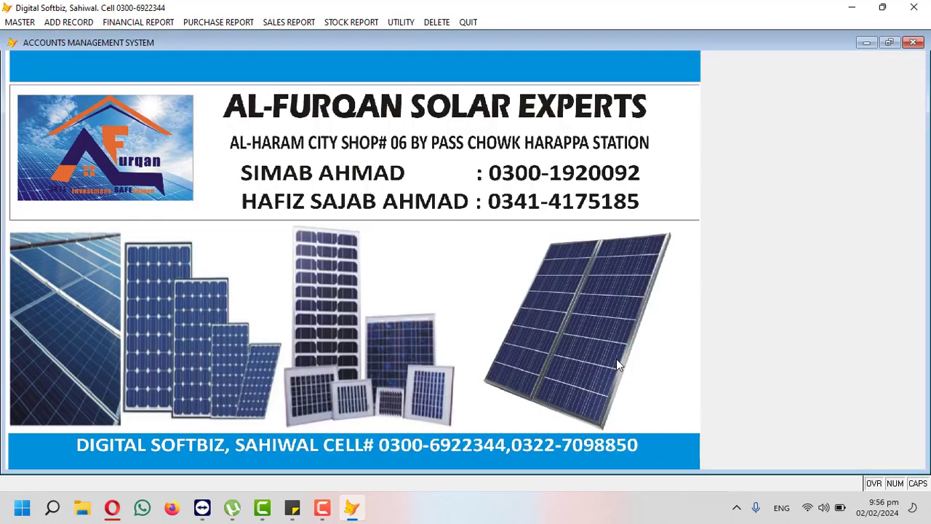
left_click(325, 24)
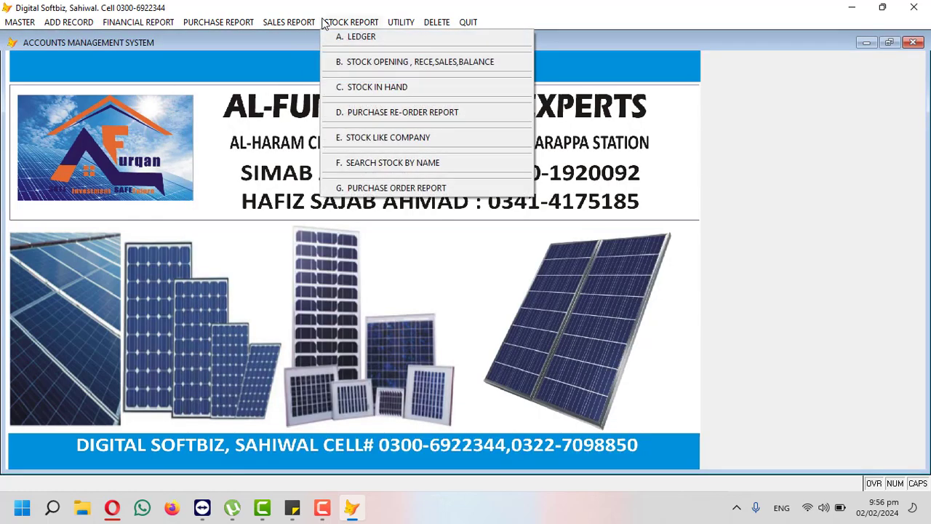
left_click(32, 23)
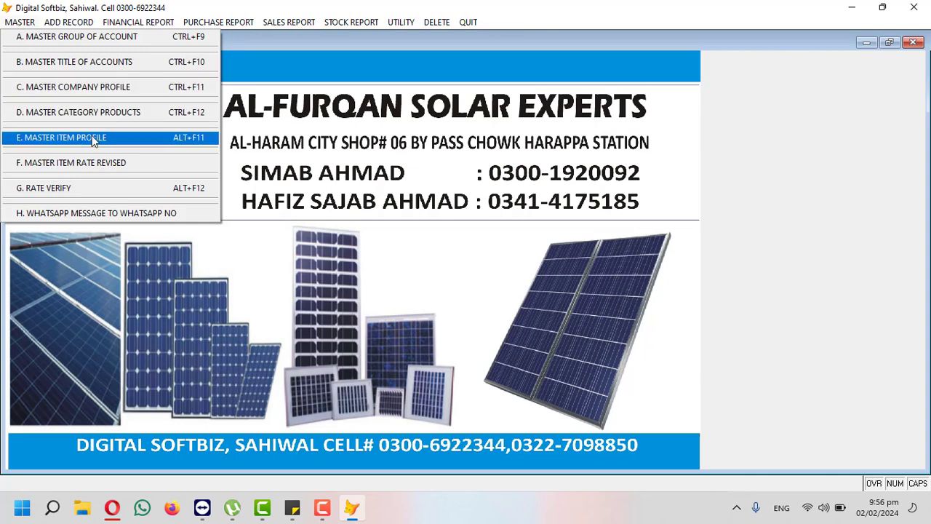
Step: In Master Company Profile, add companies SERVICES, LONGI and MASTER as codes 1–3
left_click(86, 89)
left_click(334, 379)
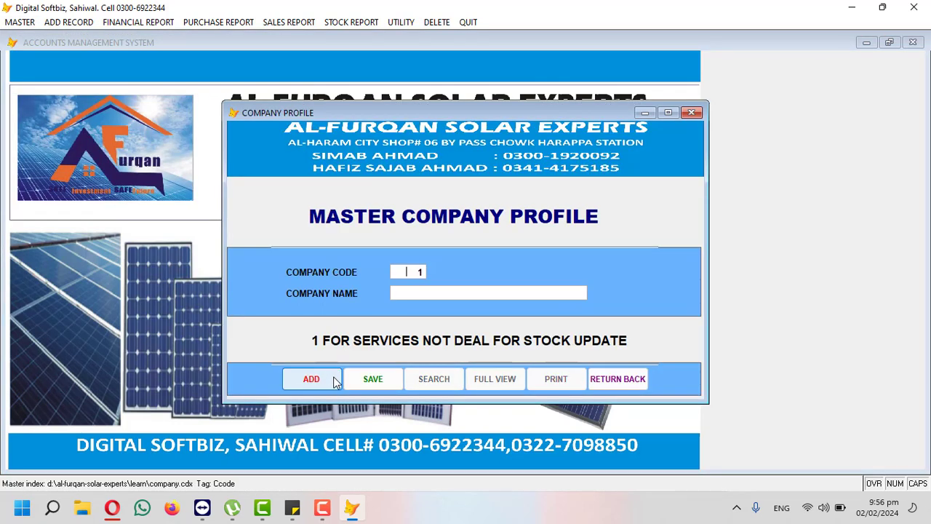
key("BackSpace")
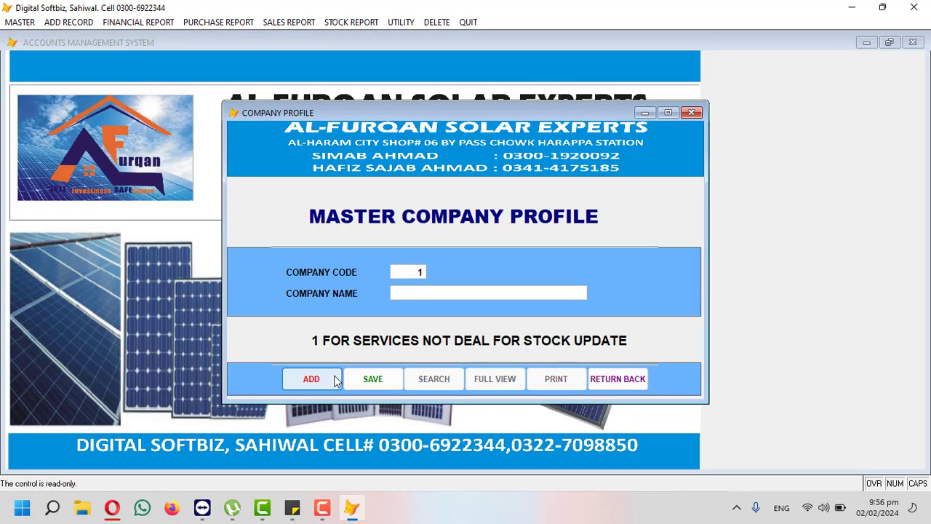
type("SERVICES")
key("Return")
key("Return")
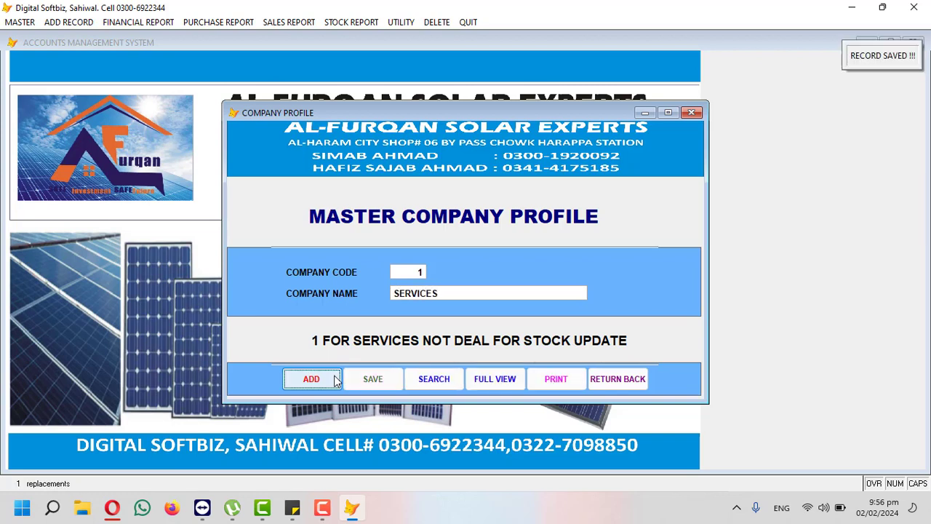
key("Return")
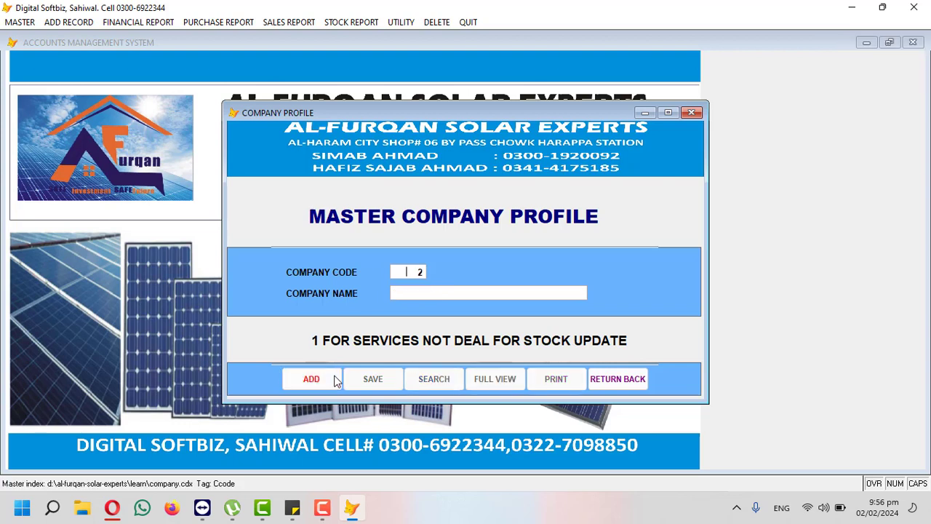
type("LONGI")
key("Return")
key("Return")
key("Return")
key("Return")
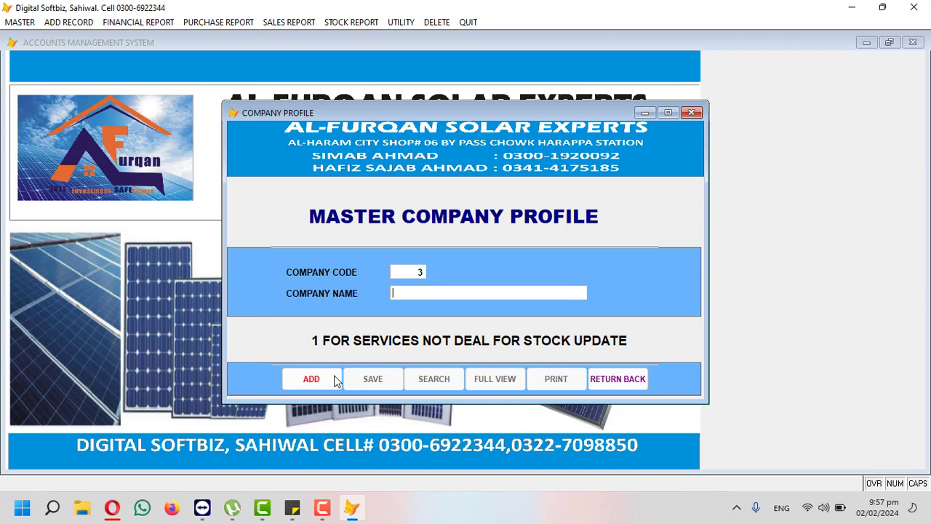
type("MASTER")
key("Return")
Step: Add companies KIXX, AGS and DAEWOO as codes 4–6, then close the form
left_click(336, 380)
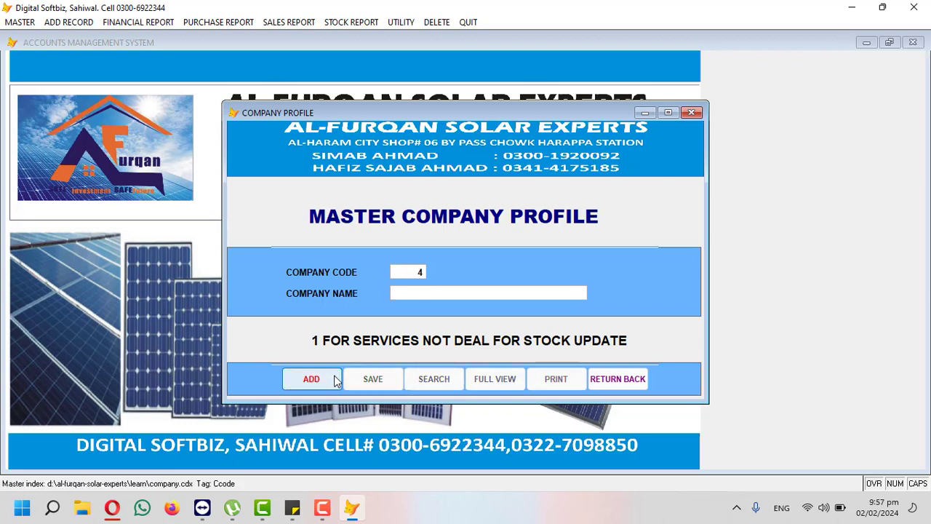
type("KIXX")
key("Return")
key("Return")
left_click(336, 381)
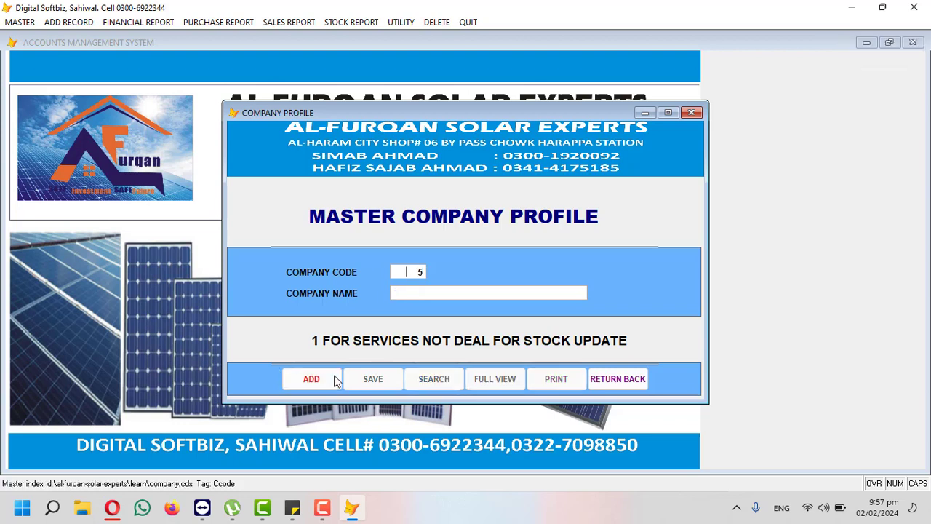
type("AGS")
key("Return")
key("Return")
left_click(336, 381)
type("DAEWOO")
key("Return")
key("Return")
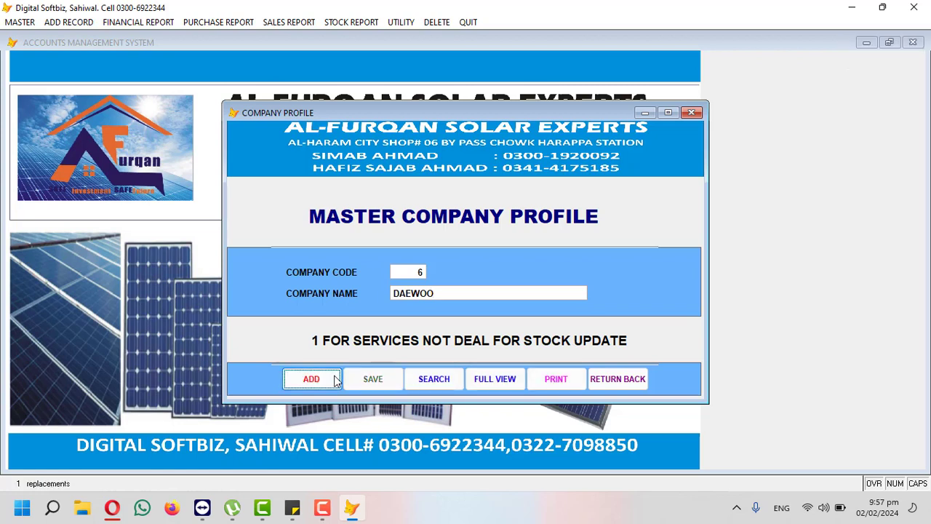
left_click(336, 381)
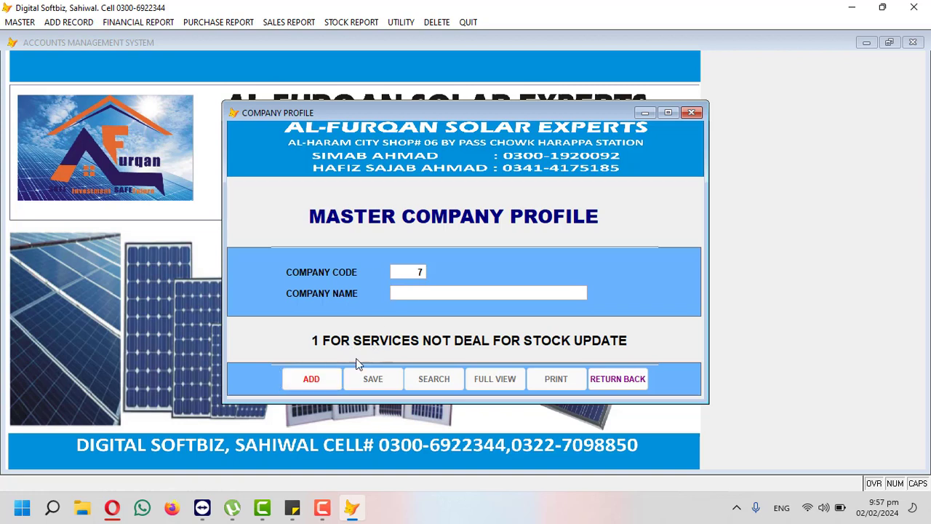
left_click(609, 376)
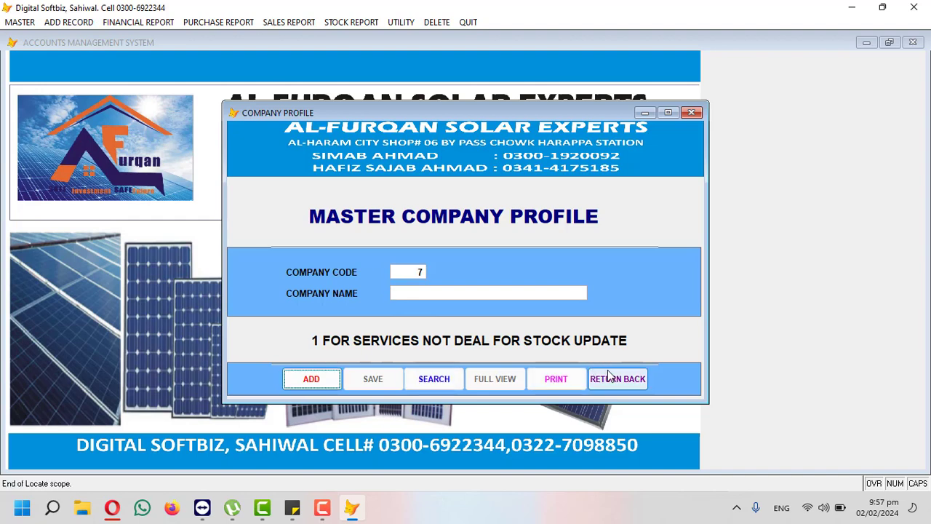
left_click(29, 22)
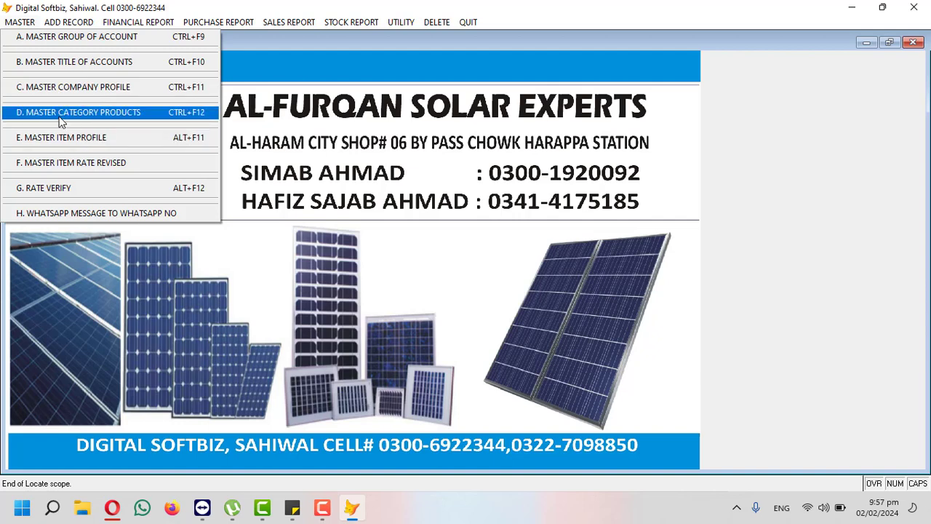
Step: In Master Category Products, save SOLAR PALTES and INVERTOR, correcting the misspelled INVEROT
left_click(116, 120)
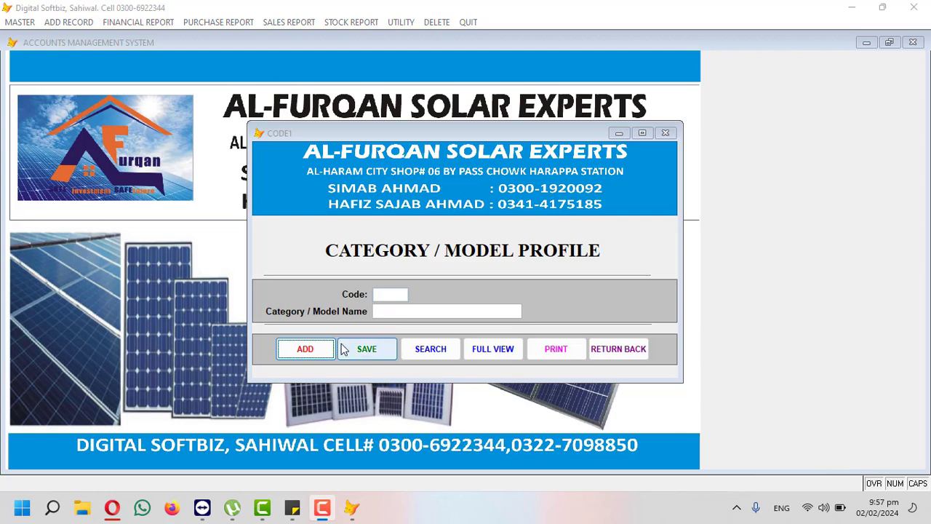
left_click(313, 356)
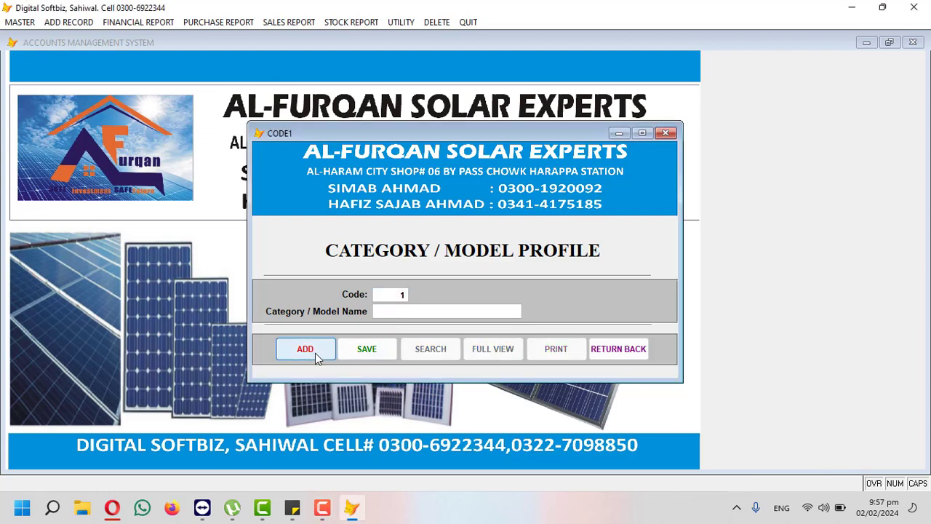
key("Return")
type("SOLAR")
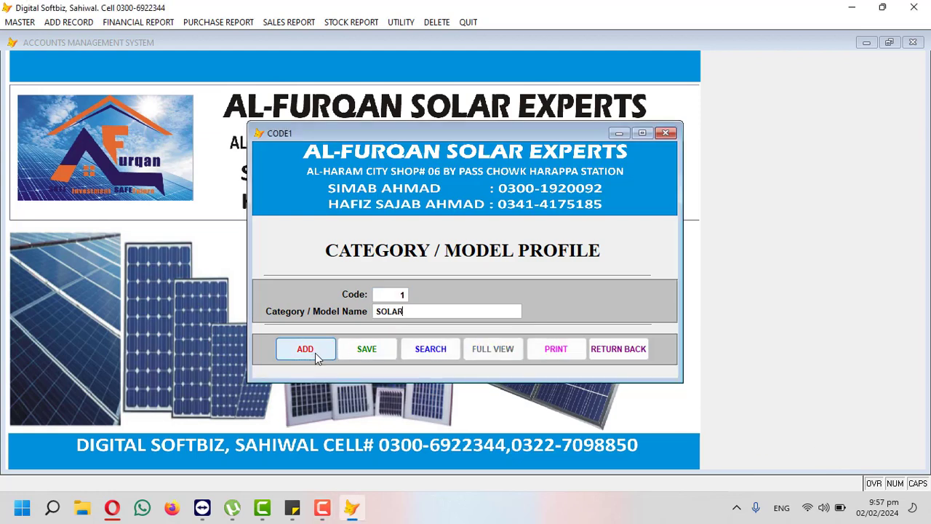
type(" PALTES")
key("Return")
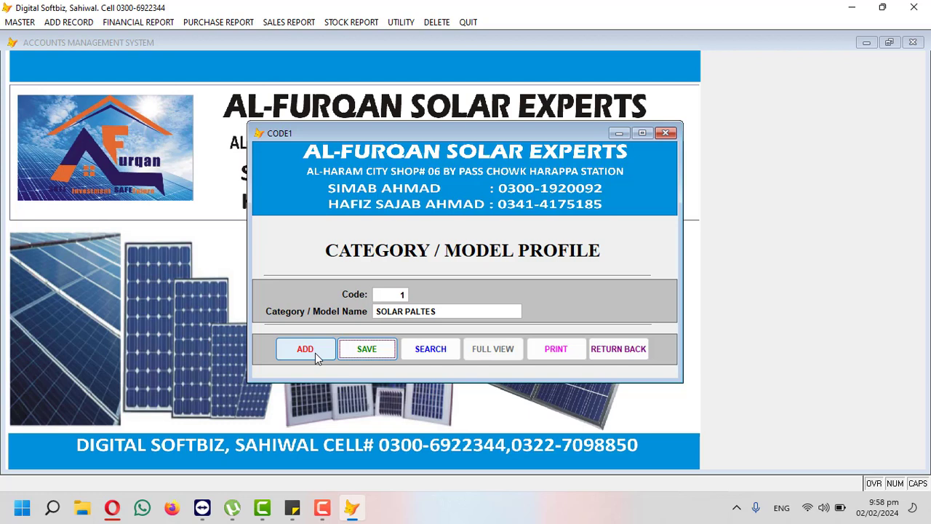
key("Return")
left_click(305, 349)
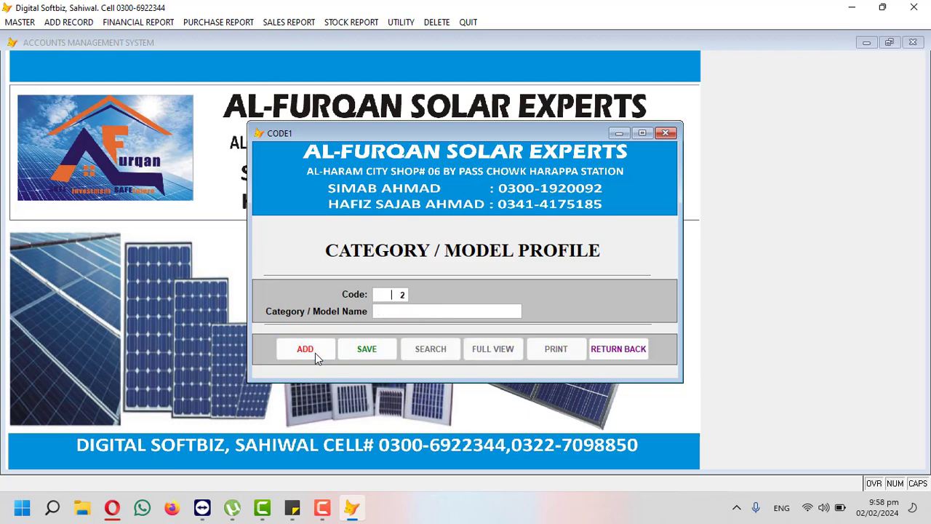
type("INVEROT")
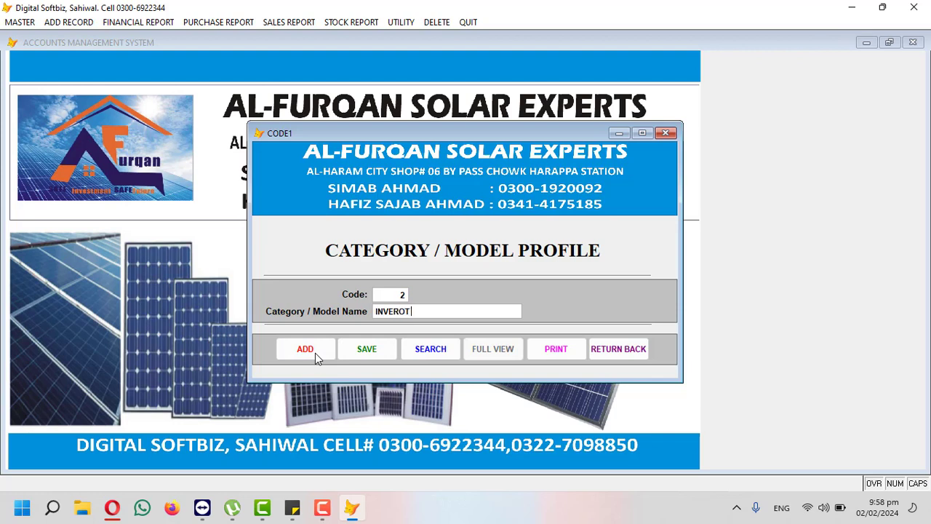
key("Return")
left_click(415, 311)
key("BackSpace")
key("BackSpace")
type("TER")
key("Return")
key("Return")
key("Return")
Step: Save categories BATTERY, WIRE and STAND, then show all categories in full view
type("BATTERY")
key("Return")
key("Return")
key("Return")
type("WIRE")
key("Return")
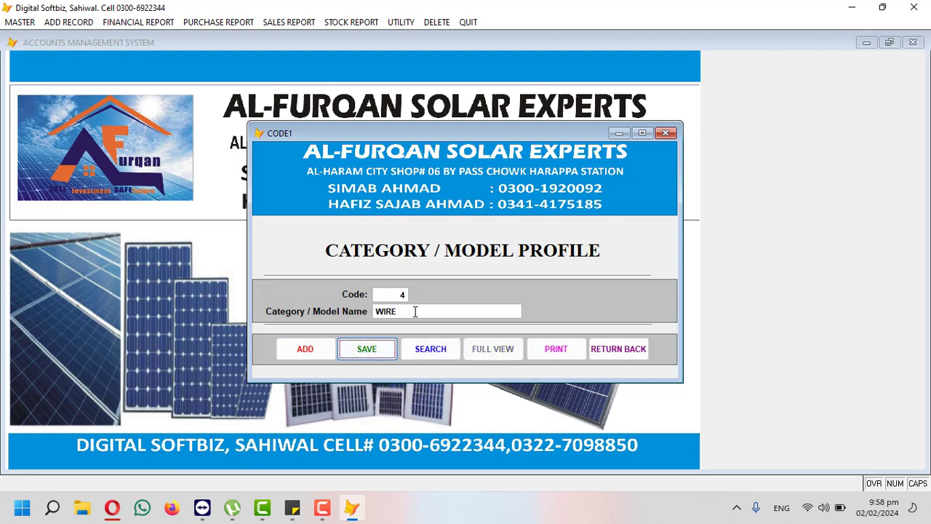
key("Return")
key("Return")
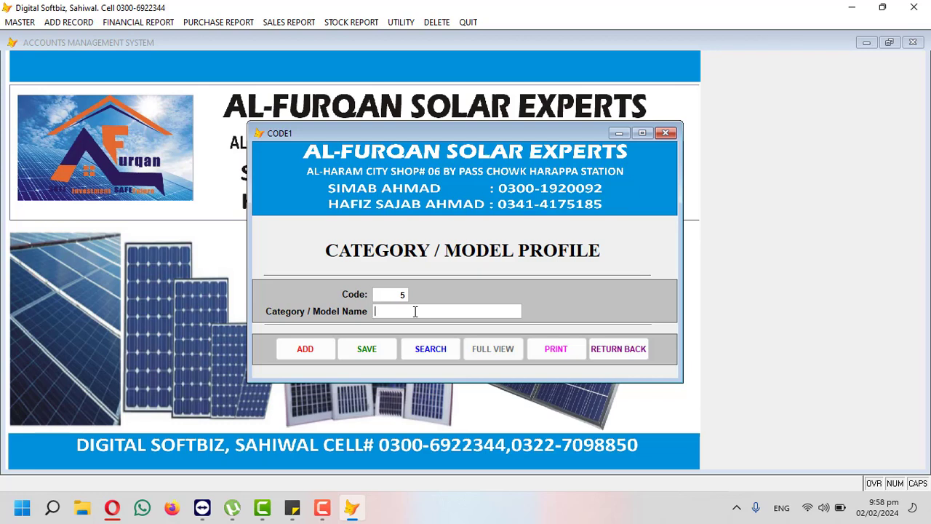
type("STAND")
key("Return")
key("Return")
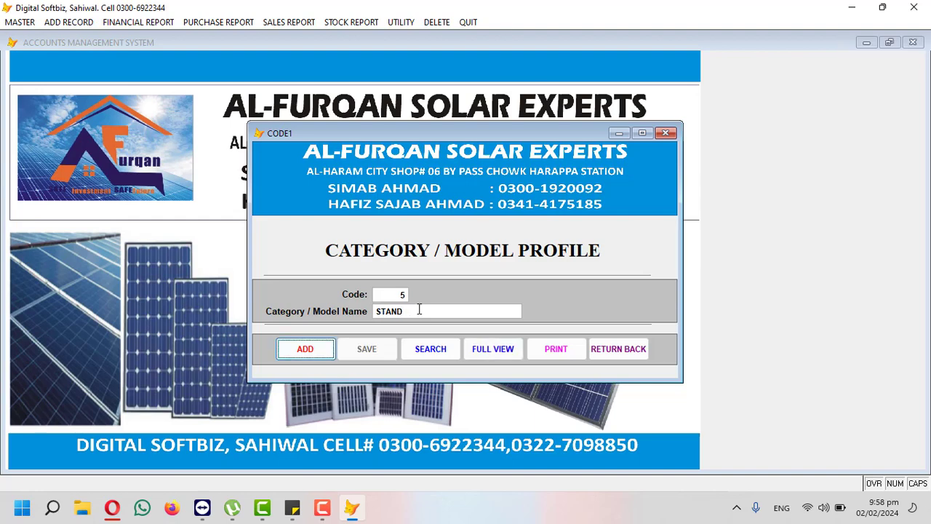
key("Tab")
key("Tab")
key("Return")
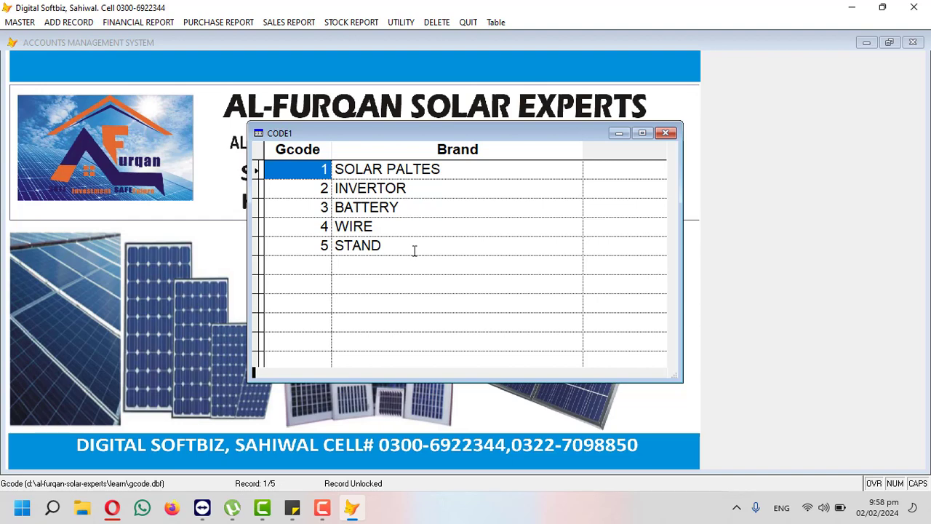
Step: Close the Gcode/Brand grid and category form, then open E. Master Item Profile
left_click(664, 132)
left_click(666, 132)
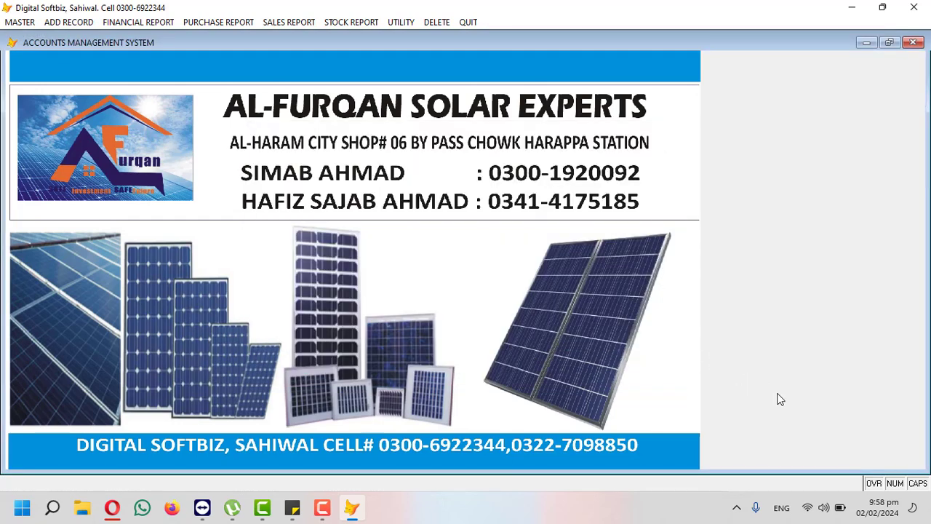
left_click(34, 24)
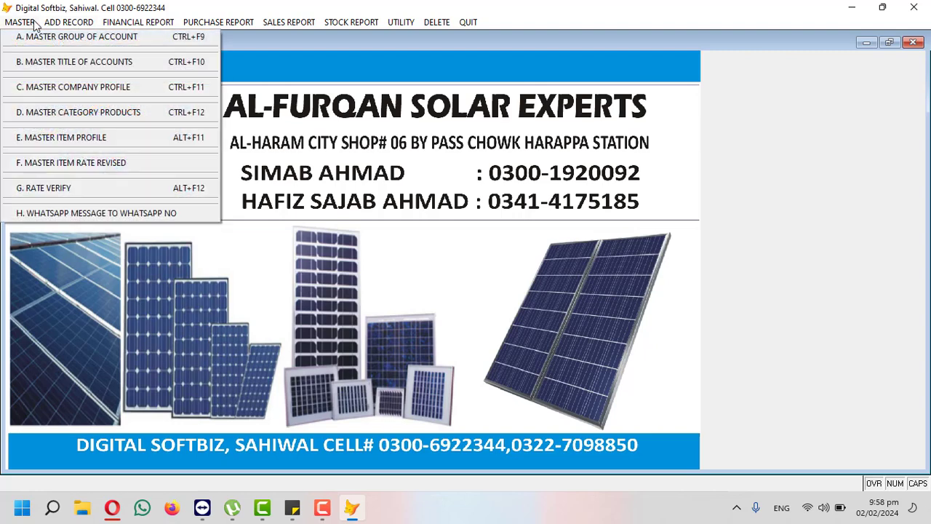
left_click(55, 137)
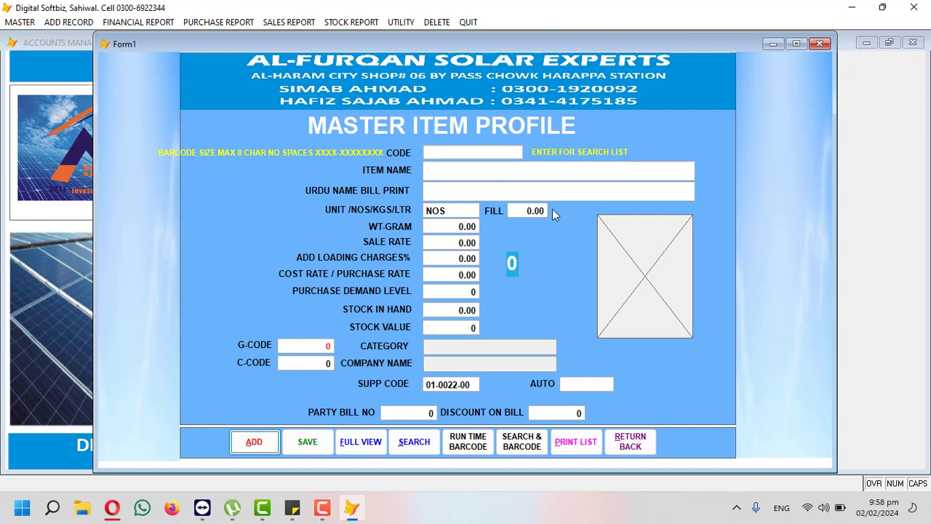
Step: Add new item code 0001 and name it LONGI PLATE 500W A GRADE
left_click(261, 440)
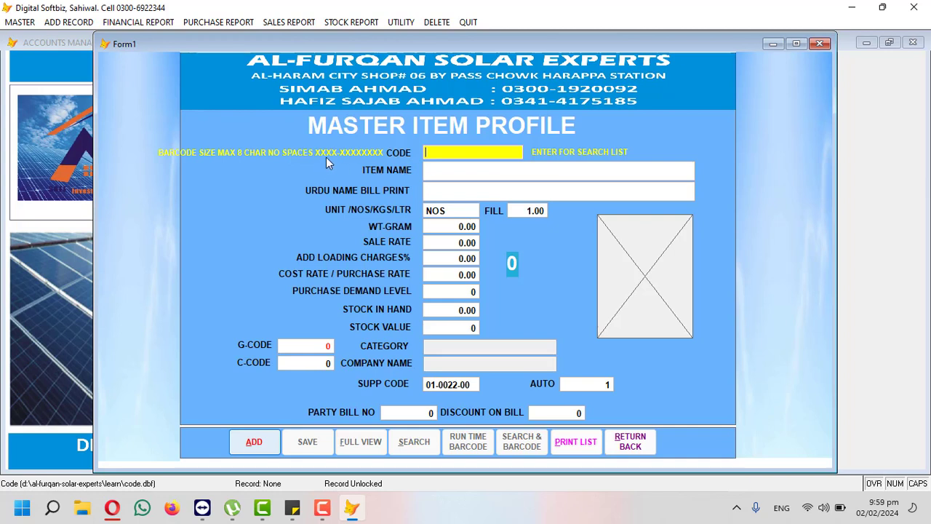
type("0001")
key("BackSpace")
key("BackSpace")
key("BackSpace")
key("BackSpace")
type("LO01")
key("BackSpace")
key("BackSpace")
key("BackSpace")
type("0001")
key("Return")
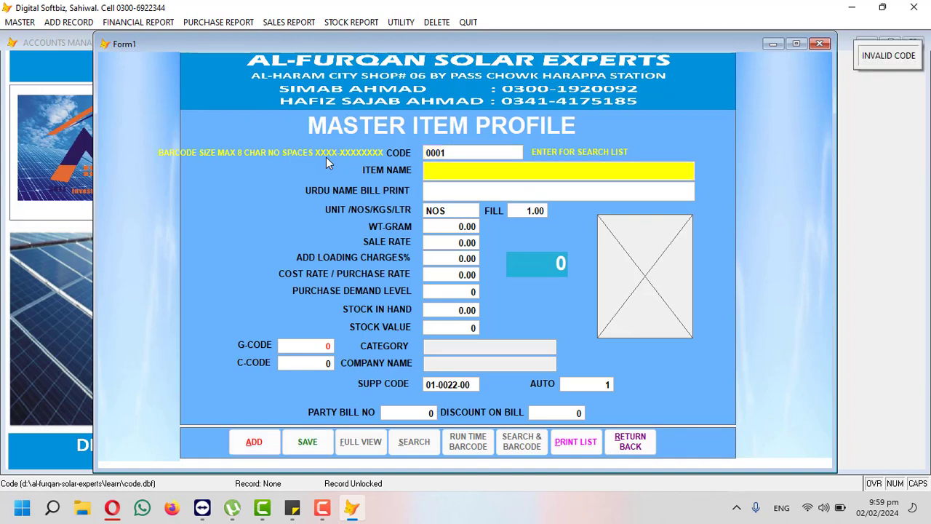
type("LONG")
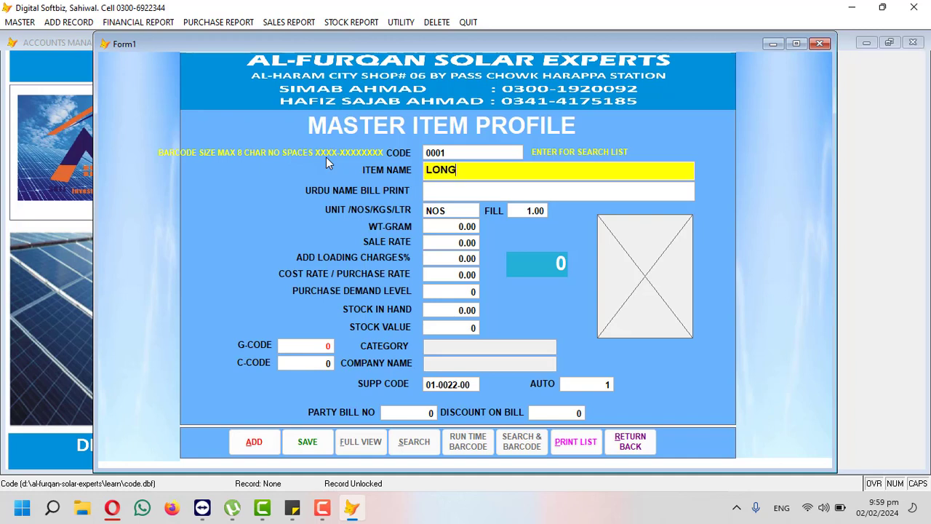
type("I SOLAR PLATE 500")
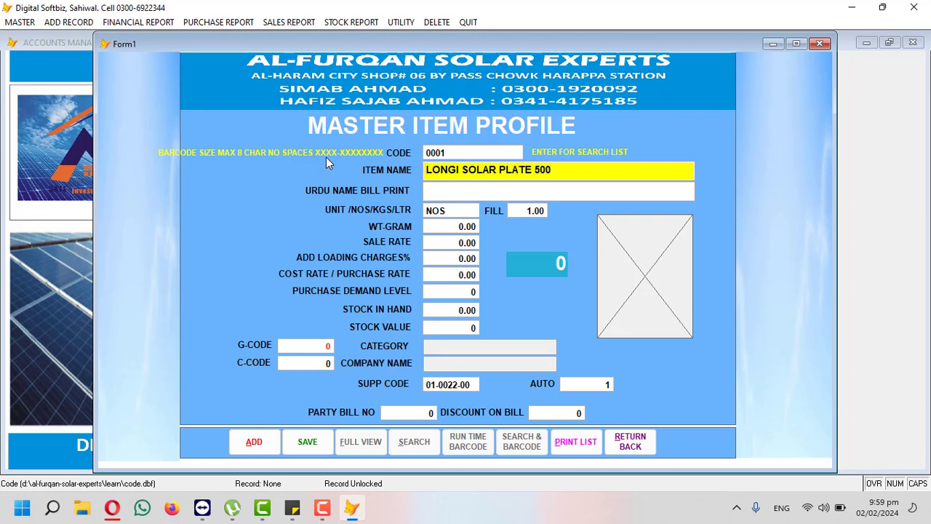
type("W AGRADE")
key("BackSpace")
key("BackSpace")
key("BackSpace")
key("BackSpace")
key("BackSpace")
key("BackSpace")
key("BackSpace")
key("BackSpace")
key("BackSpace")
key("BackSpace")
key("BackSpace")
key("BackSpace")
key("BackSpace")
key("BackSpace")
key("BackSpace")
key("BackSpace")
key("BackSpace")
key("BackSpace")
key("BackSpace")
key("BackSpace")
key("BackSpace")
key("BackSpace")
key("BackSpace")
key("BackSpace")
key("BackSpace")
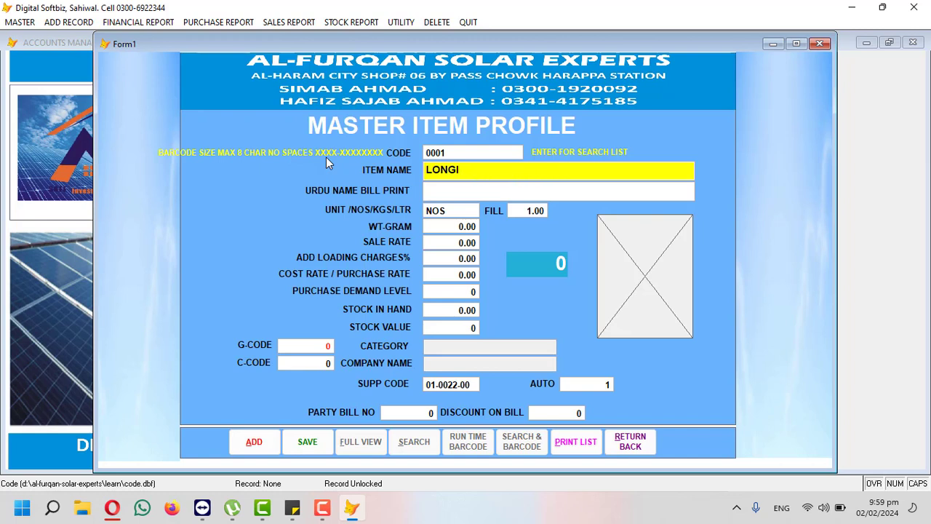
type("PLATE 500W A GRADE")
key("Return")
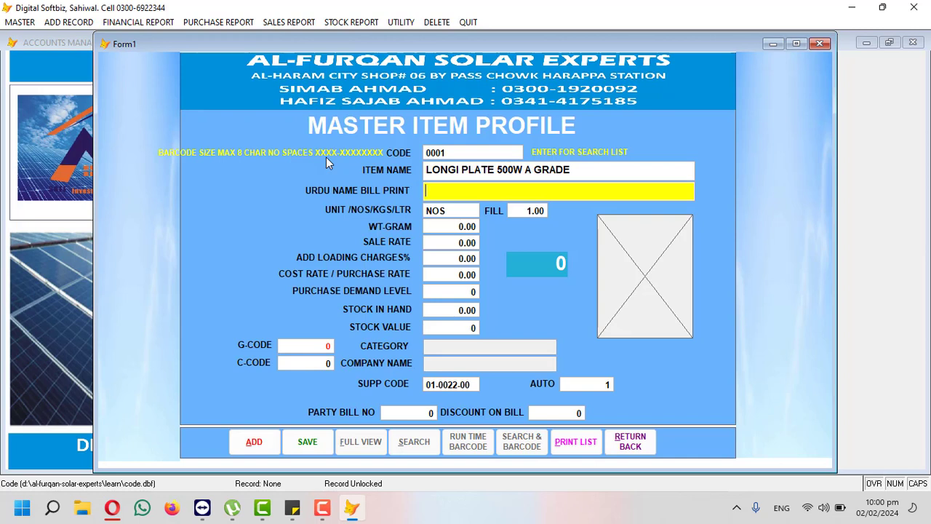
Step: Skip past the Urdu name and weight fields and enter a 40000 sale rate
key("Return")
key("Return")
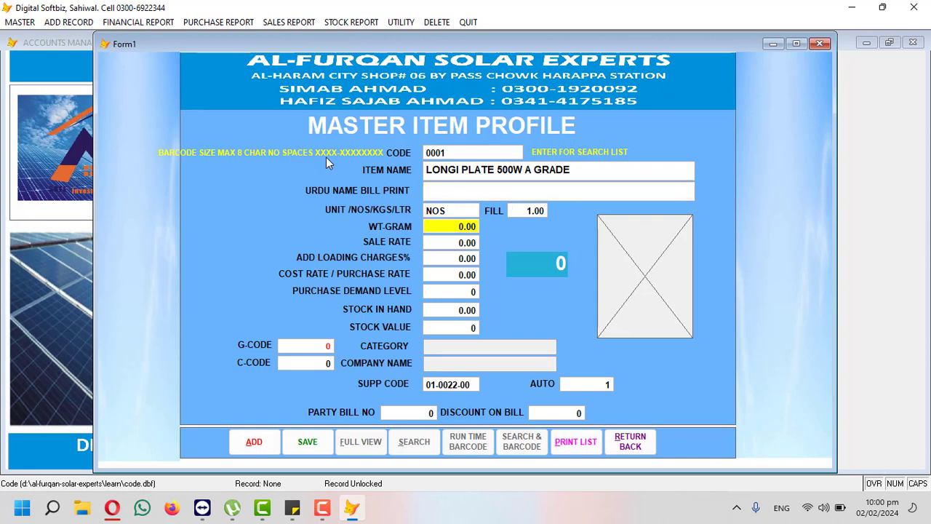
key("Return")
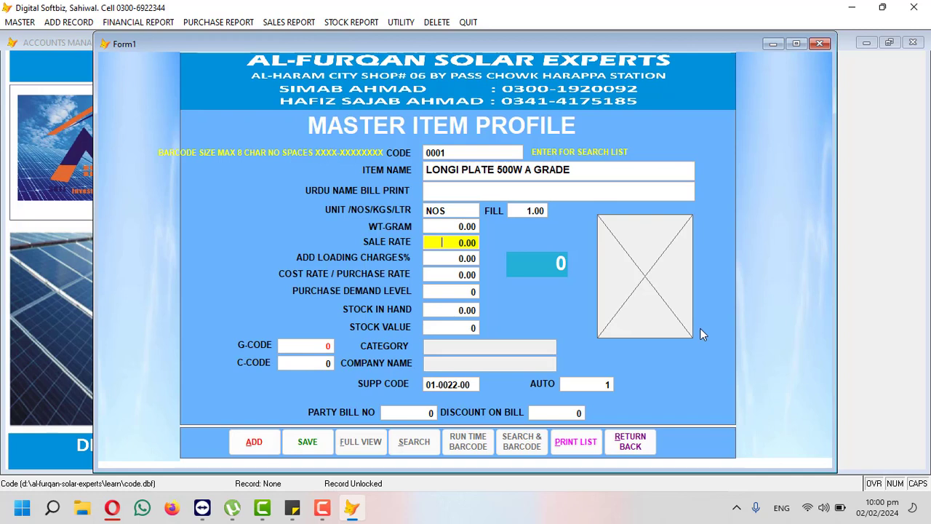
type("40000")
key("Return")
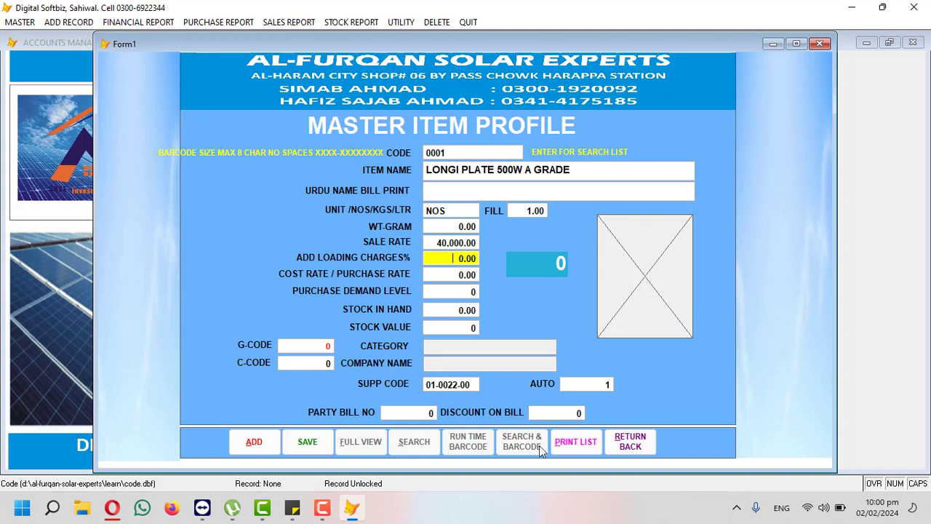
Step: Compute 60 × 500 in Calculator and change the sale rate to 30,000
left_click(57, 512)
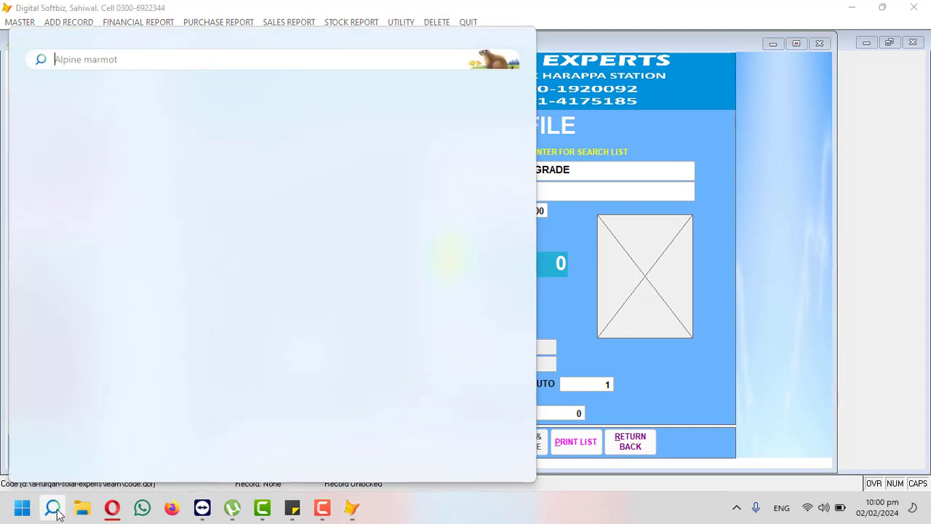
type("CAL")
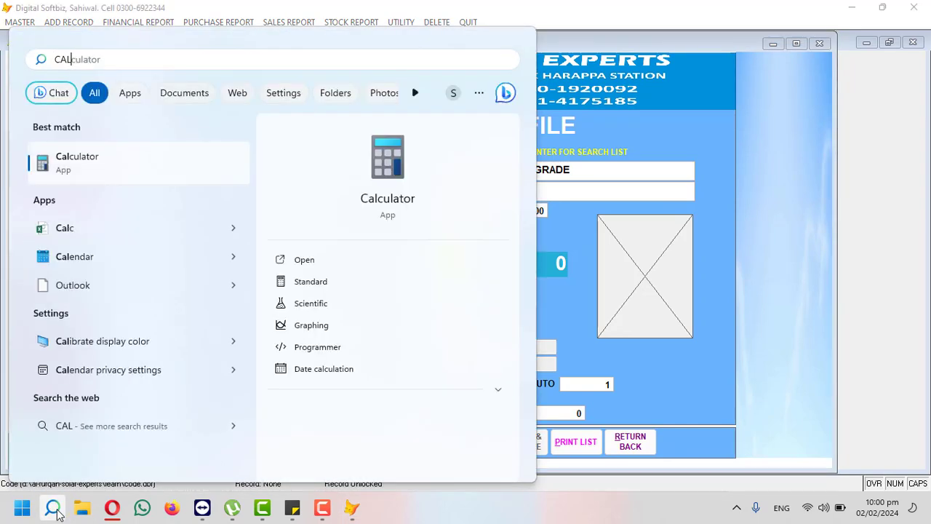
key("Return")
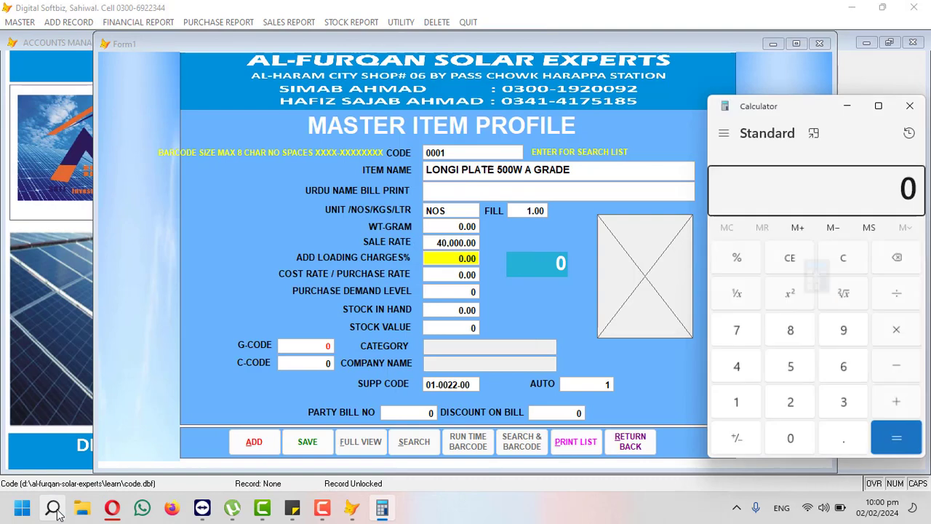
type("60*500")
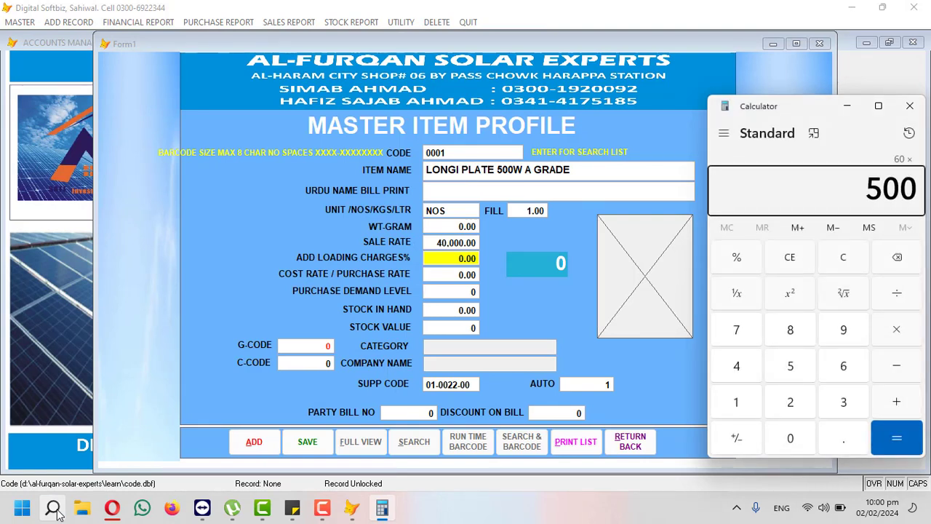
key("Return")
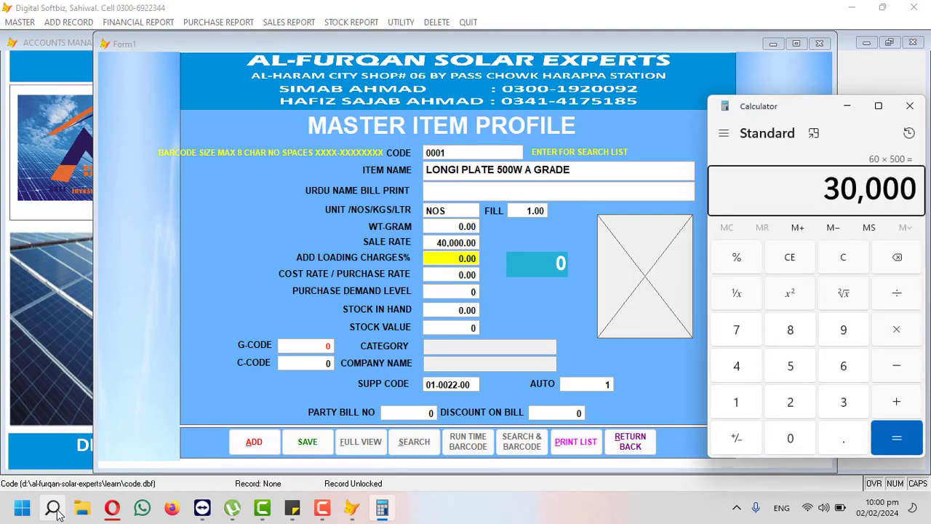
left_click(434, 243)
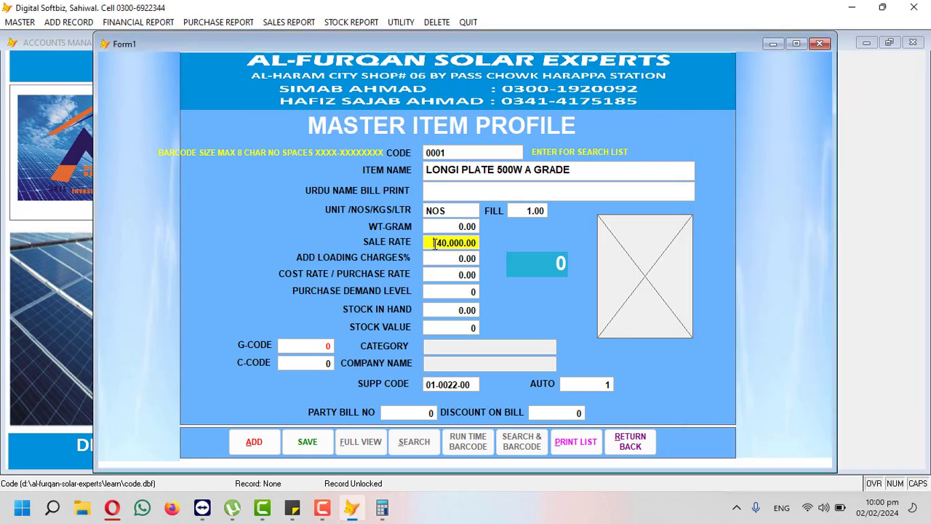
type("3")
key("Return")
key("Return")
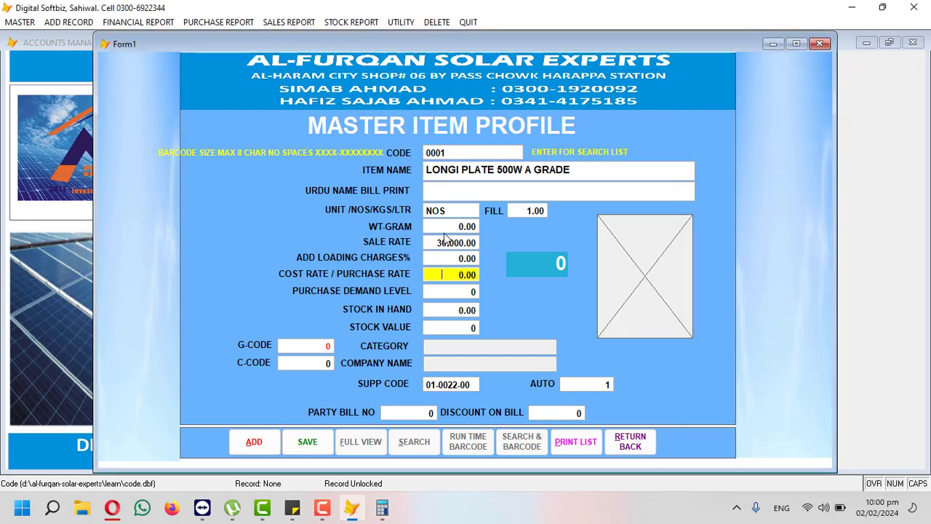
Step: Compute 50 × 500 = 25,000 in Calculator, then close Calculator
left_click(382, 508)
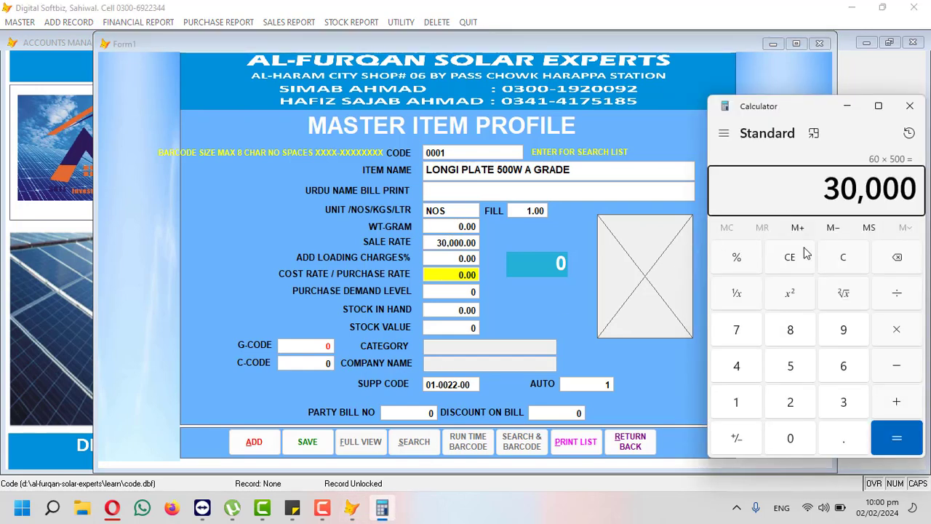
left_click(834, 259)
type("50")
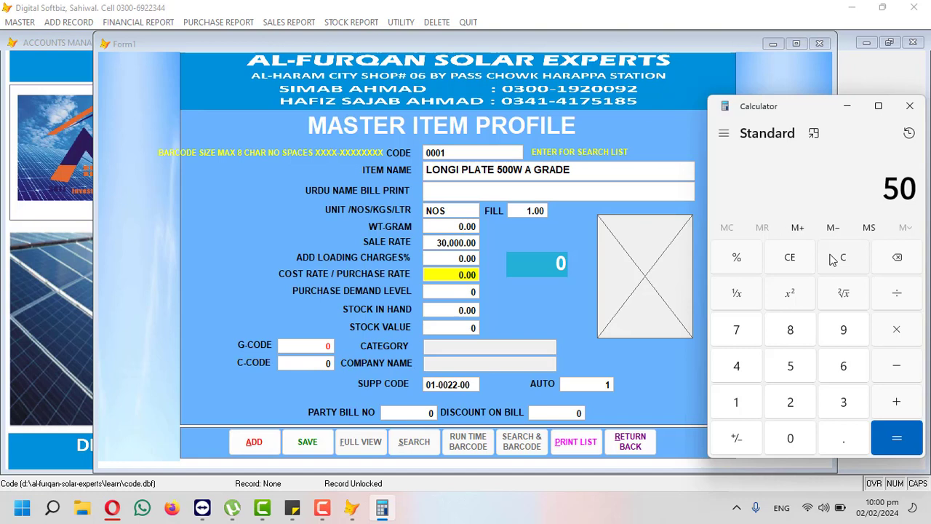
key("asterisk")
type("500")
key("Return")
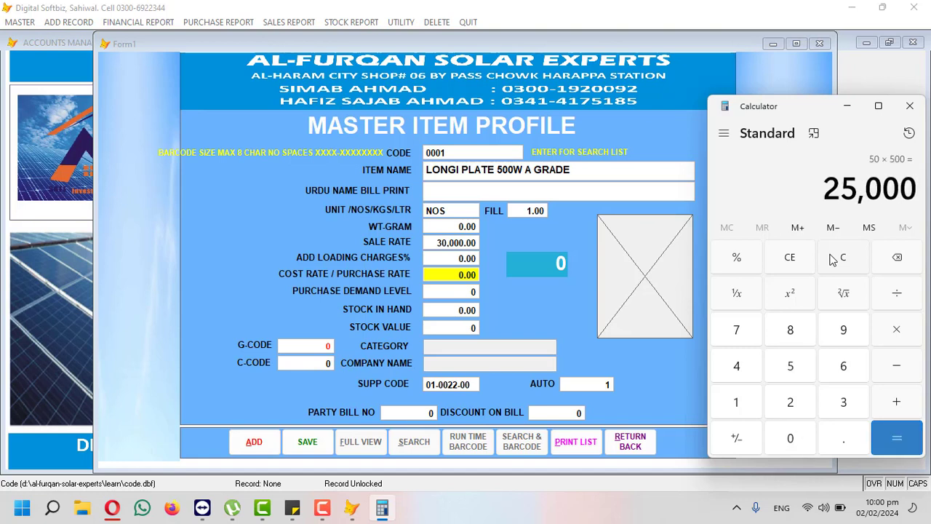
left_click(910, 107)
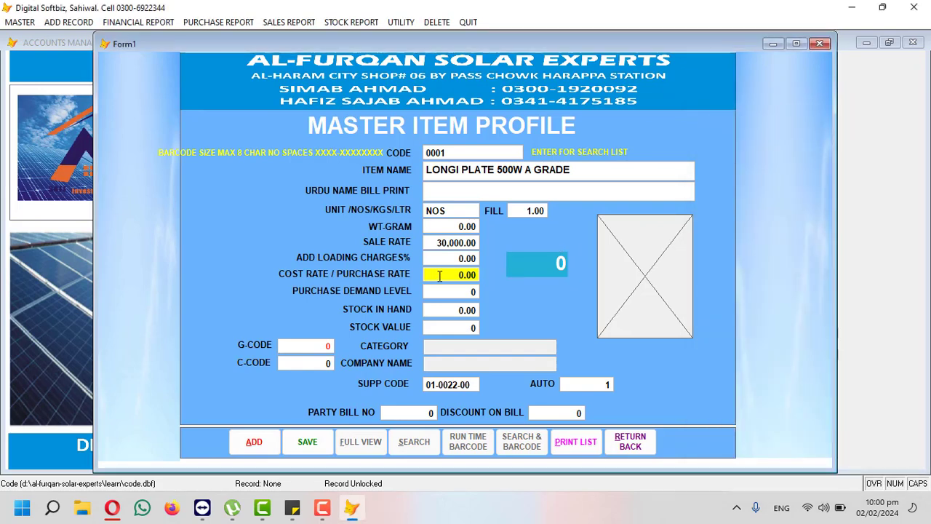
Step: Enter cost rate 25000, purchase demand level 10 and stock in hand 50
type("25000")
key("Return")
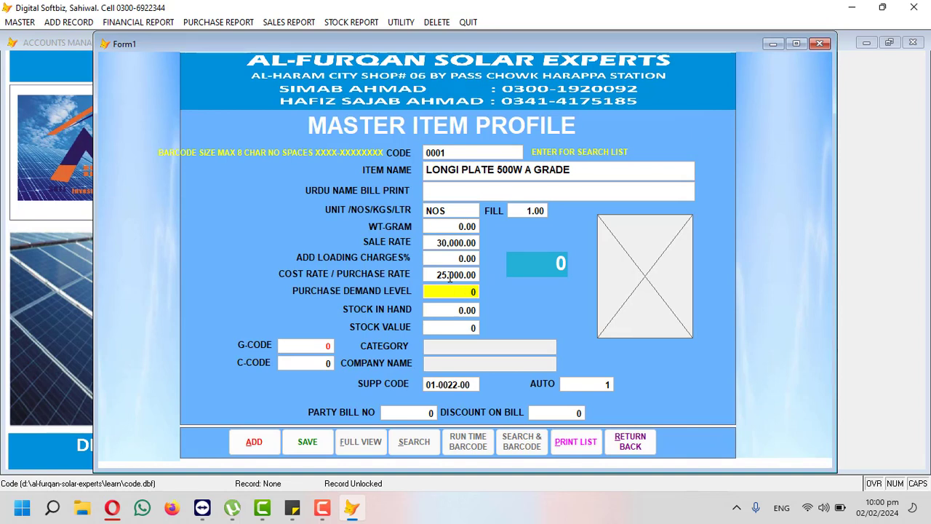
type("10 0")
key("Return")
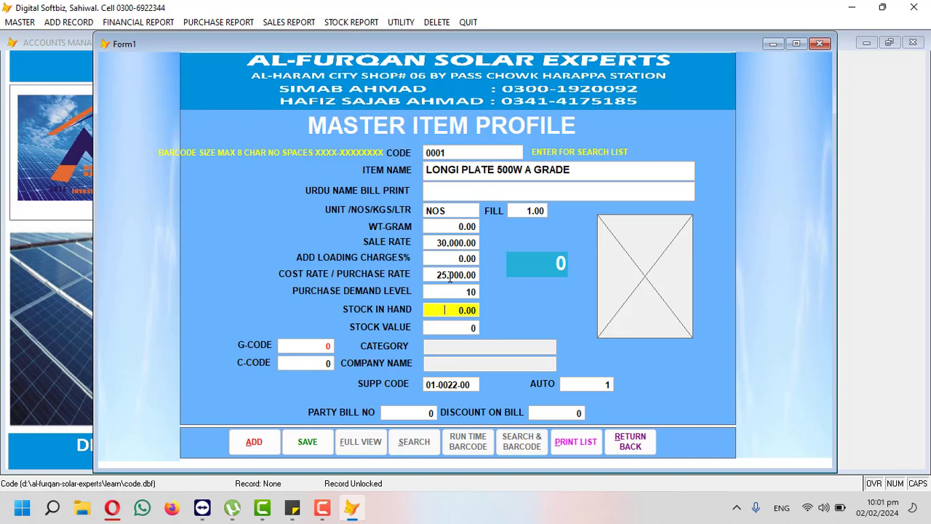
type("50")
key("Return")
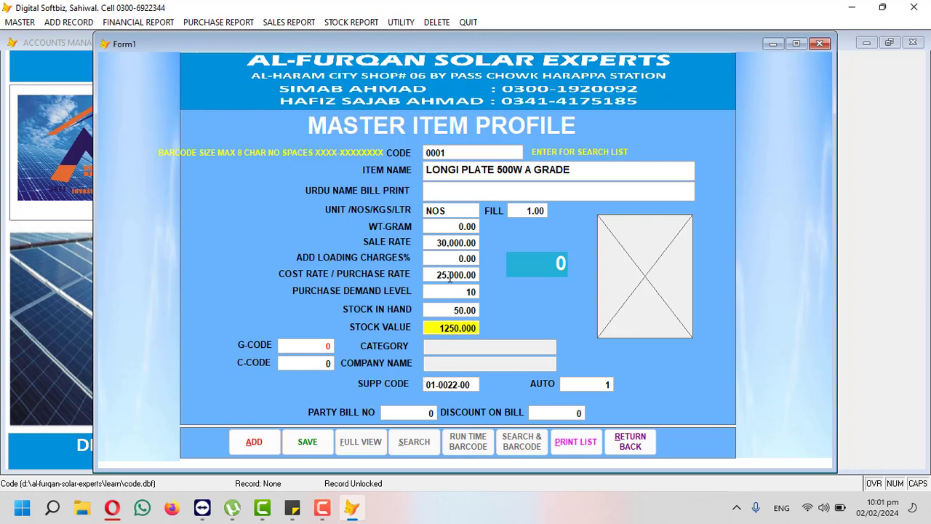
key("Return")
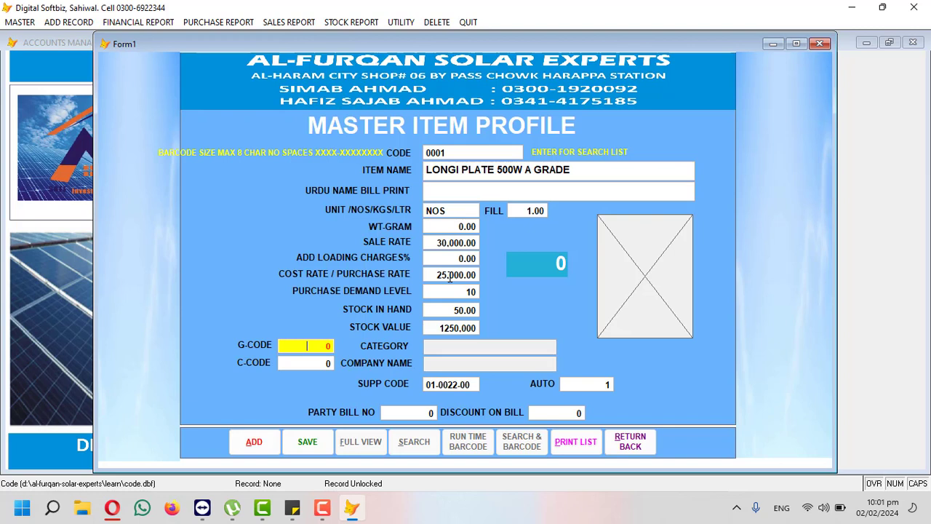
Step: Pick SOLAR PALTES from the G-code list and LONGI from the C-code list
key("Return")
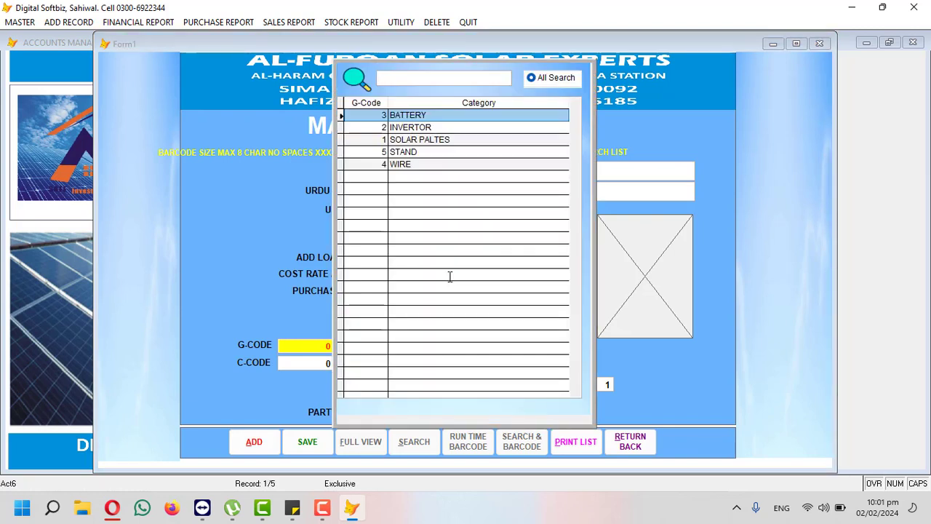
key("Down")
key("Down")
key("Down")
key("Down")
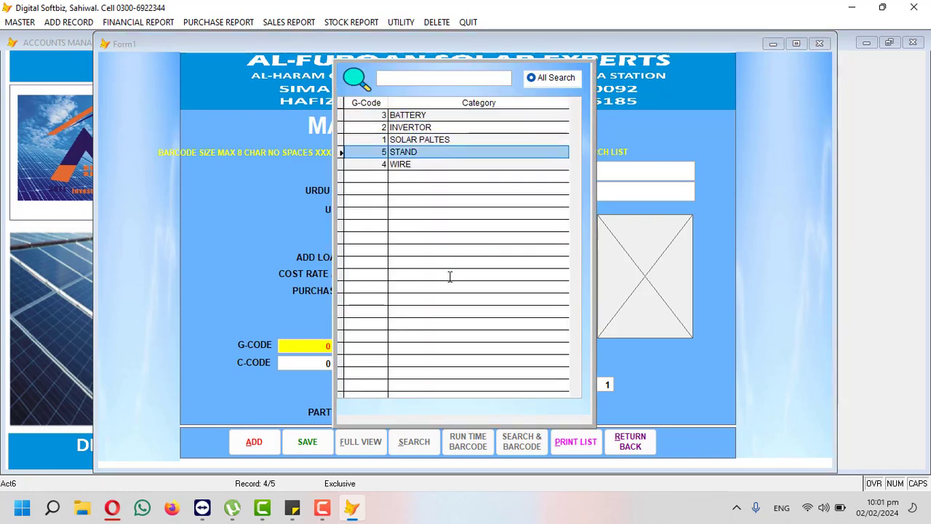
key("Up")
key("Up")
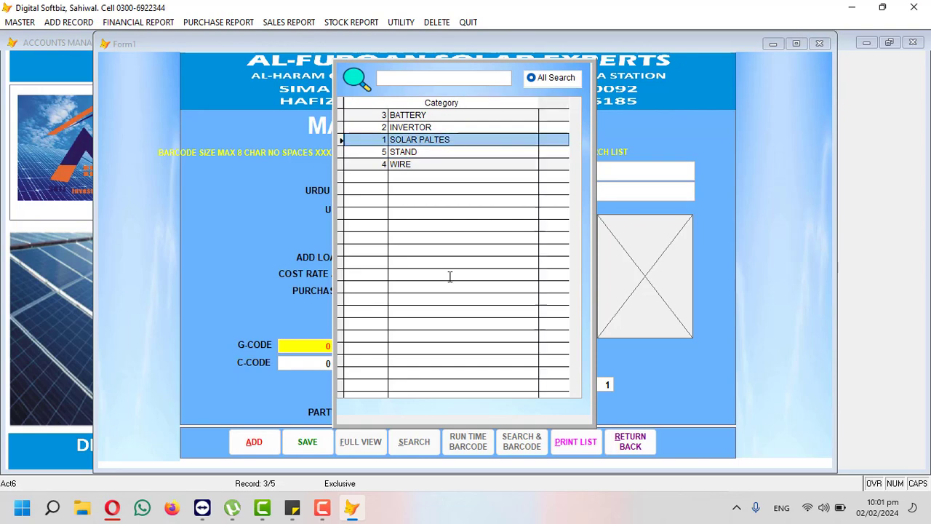
key("Return")
key("Return")
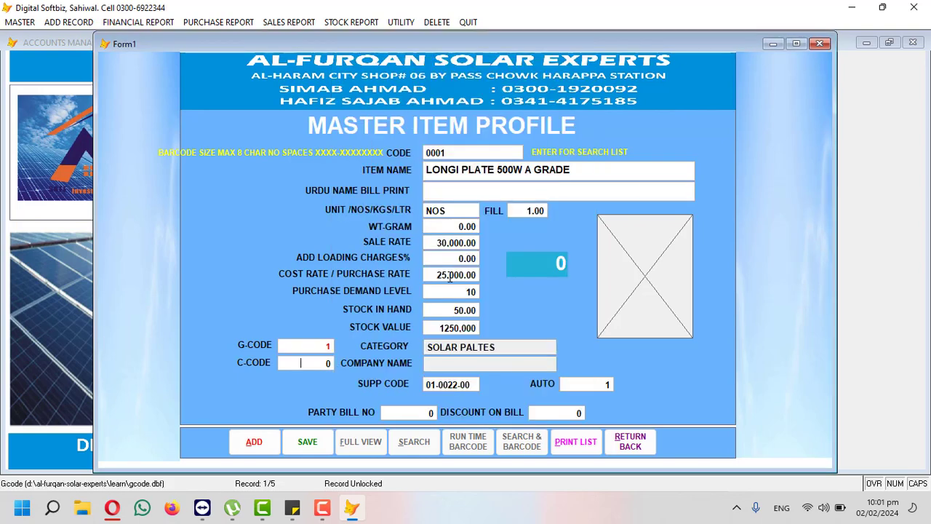
key("Return")
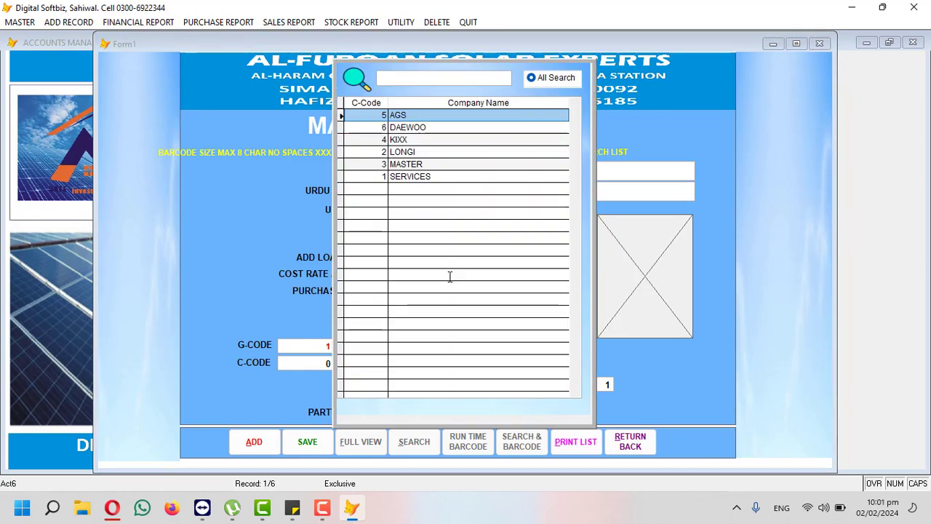
key("Down")
key("Down")
key("Down")
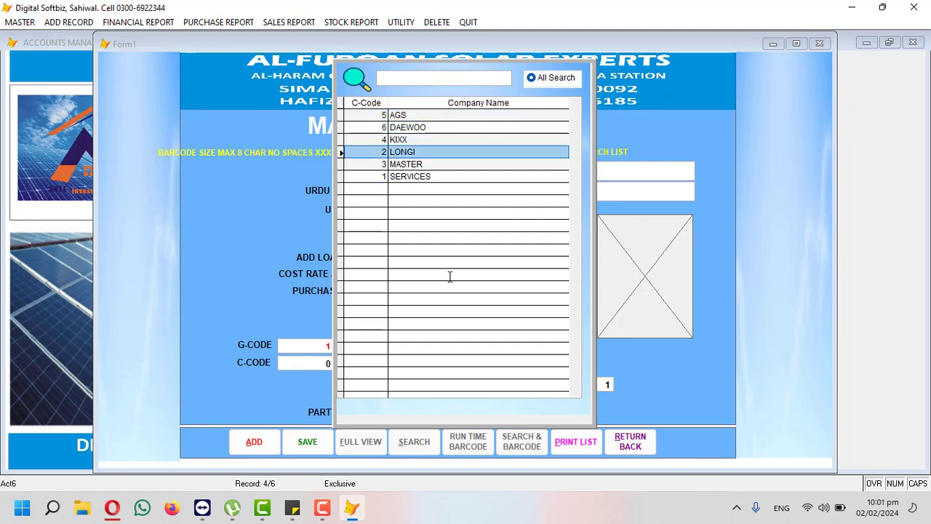
key("Return")
key("Return")
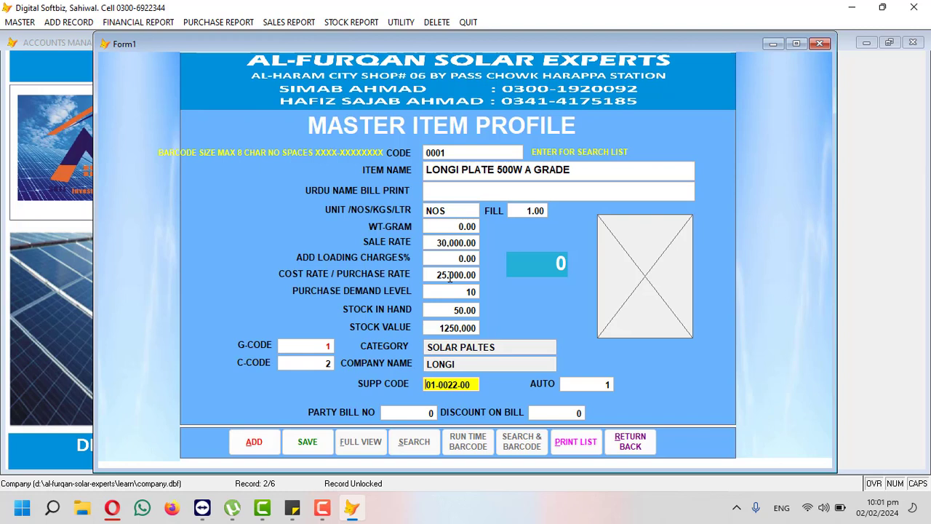
Step: Save the LONGI PLATE 500W A GRADE item and start a blank new item record
key("Return")
key("Return")
key("Return")
key("Return")
key("Return")
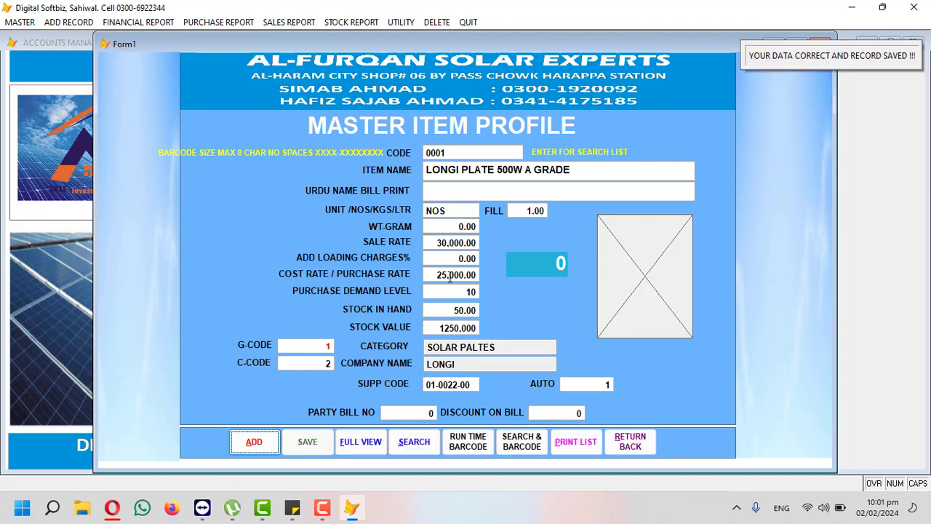
key("Return")
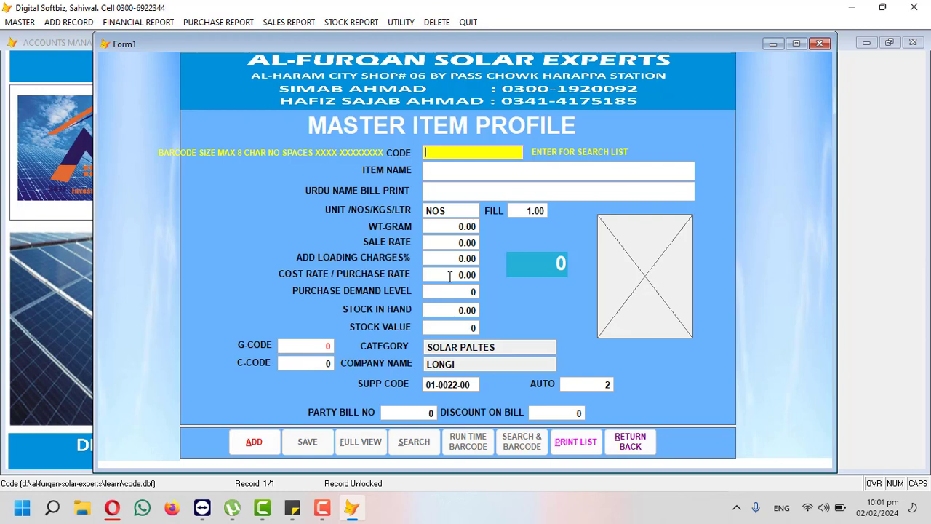
Step: Enter item code BT01, name BATTERY AGS 115P and sale rate 32,000
type("BT01")
key("Return")
type("BATTERY")
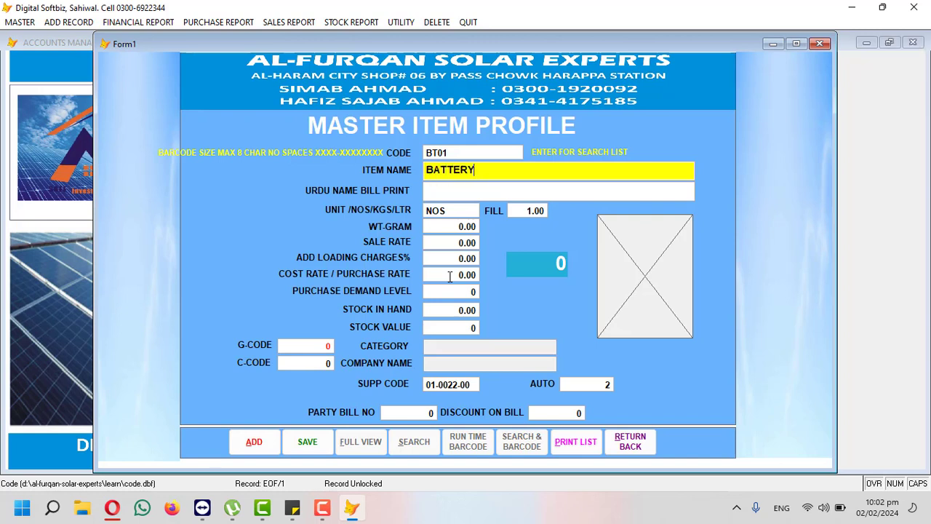
type(" AGS 115P")
key("Return")
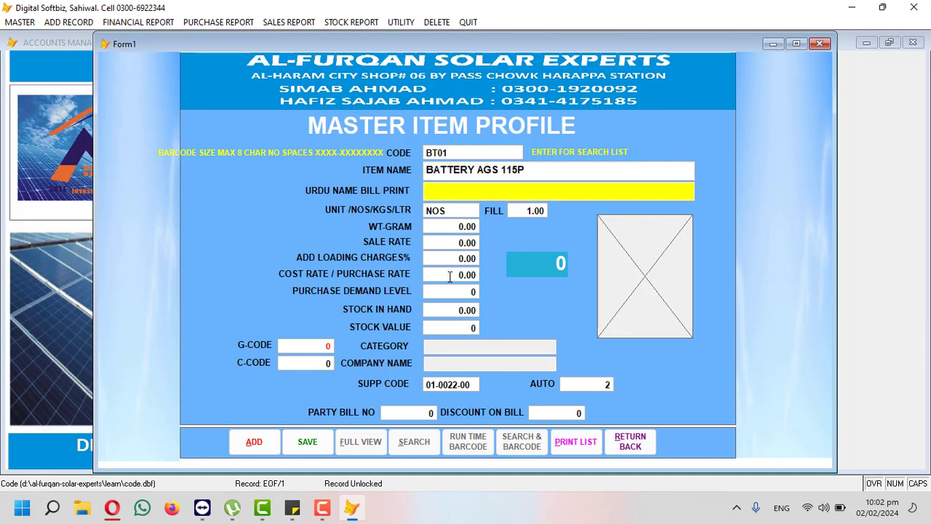
key("Return")
key("Return")
key("Return")
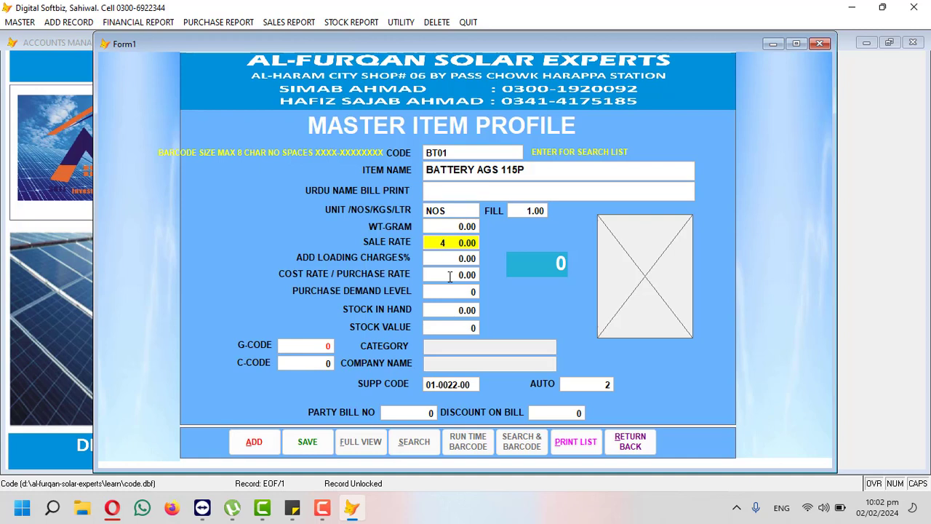
key("BackSpace")
type("320.0")
key("Return")
Step: Enter cost rate 28,000, purchase demand level 10 and stock in hand 5
key("Return")
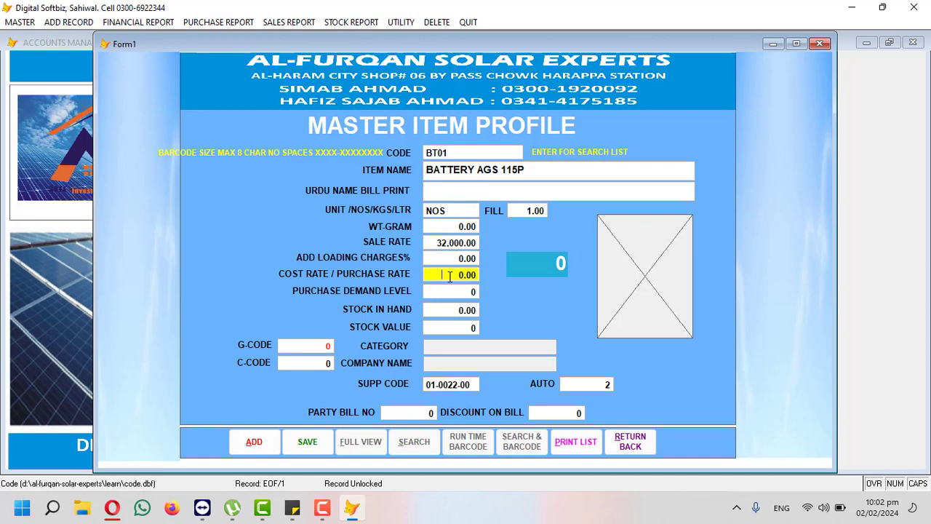
type("28000")
key("Return")
type("10 0")
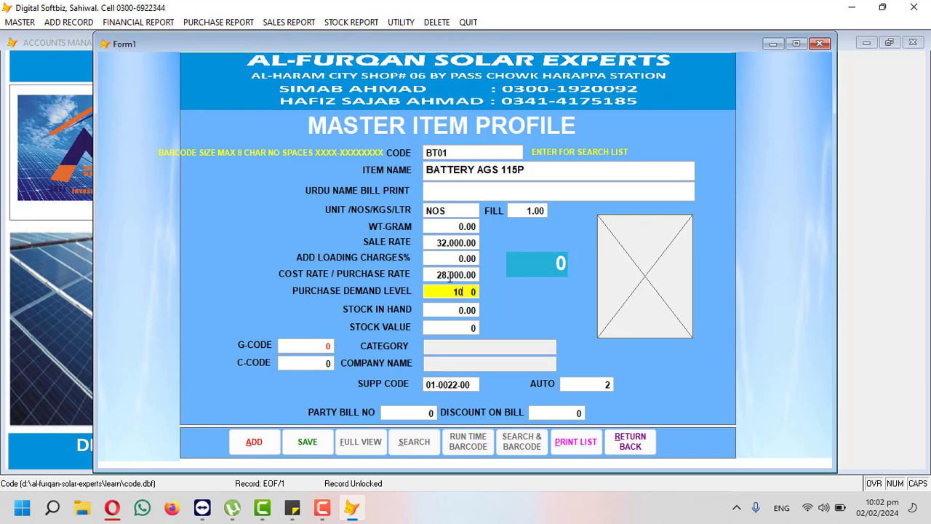
key("Return")
type("5")
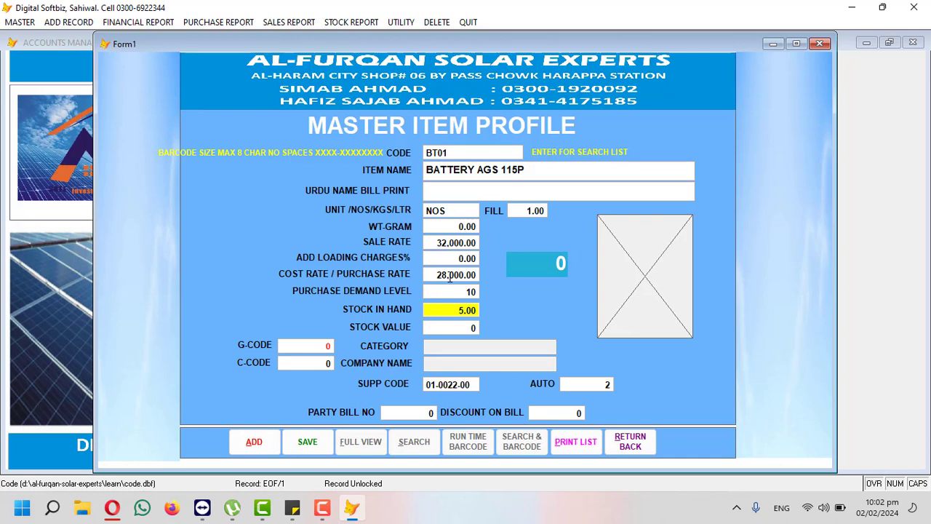
key("Return")
Step: Assign category BATTERY and company AGS, then save the battery item
key("Return")
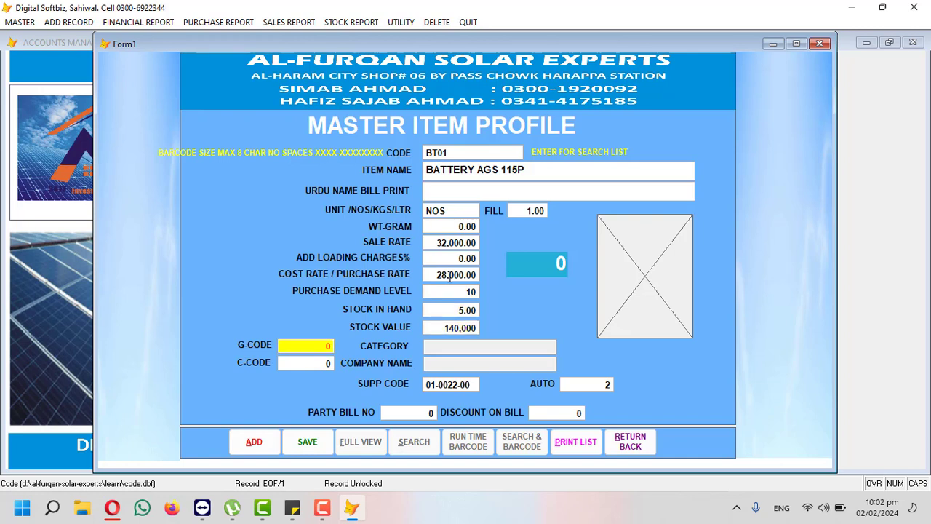
key("Return")
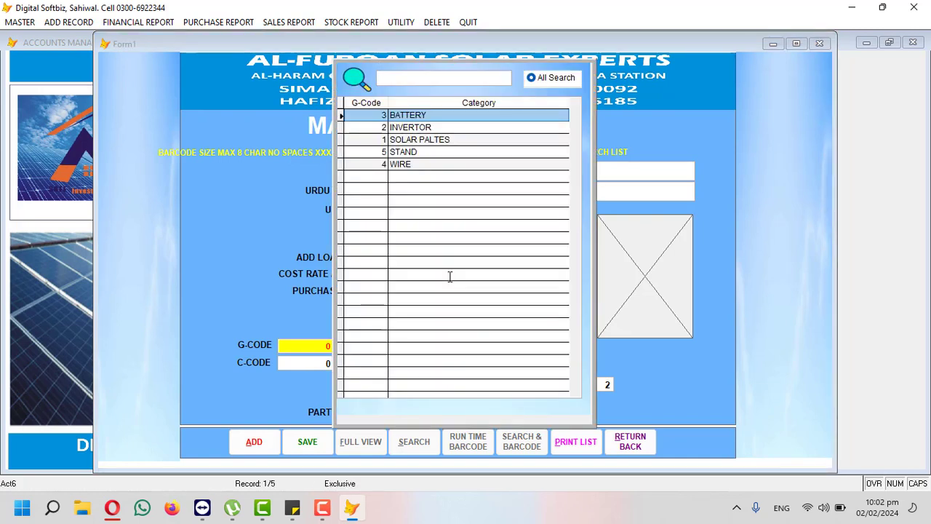
key("Return")
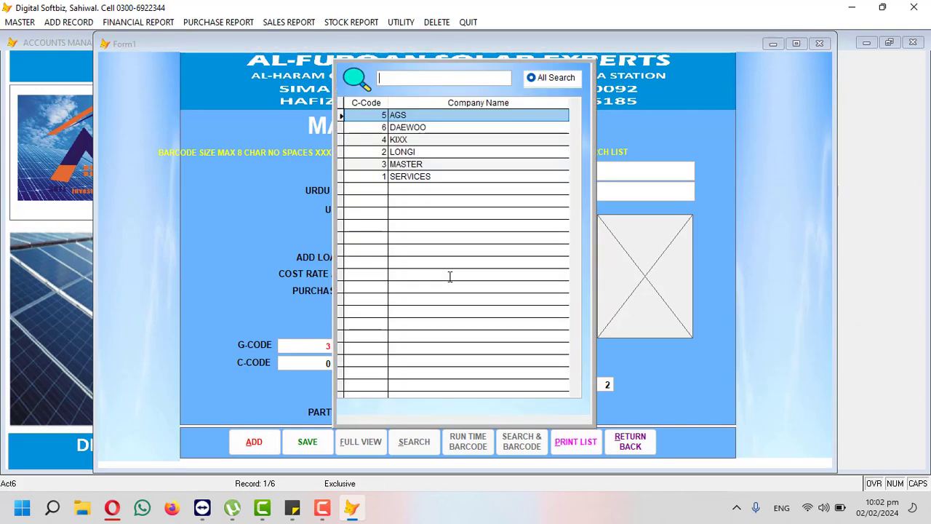
key("Return")
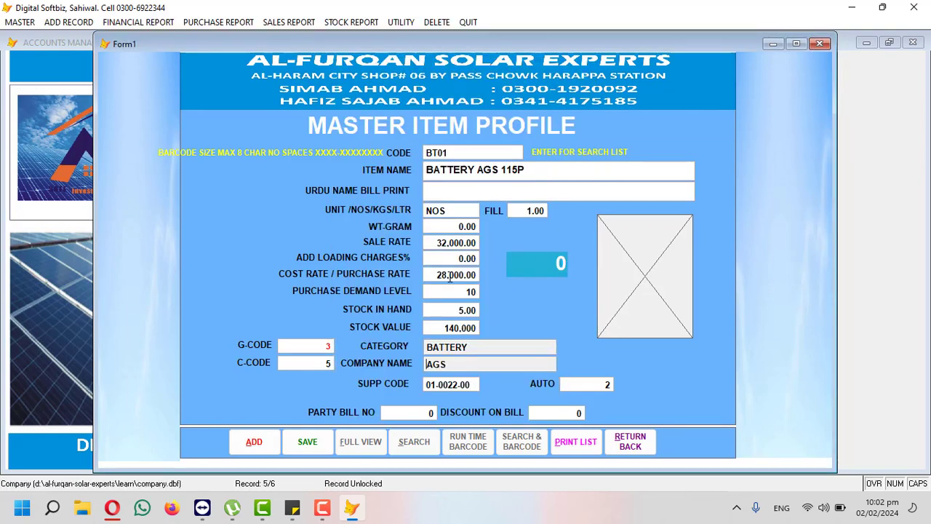
key("Return")
key("Return")
key("Return")
key("Return")
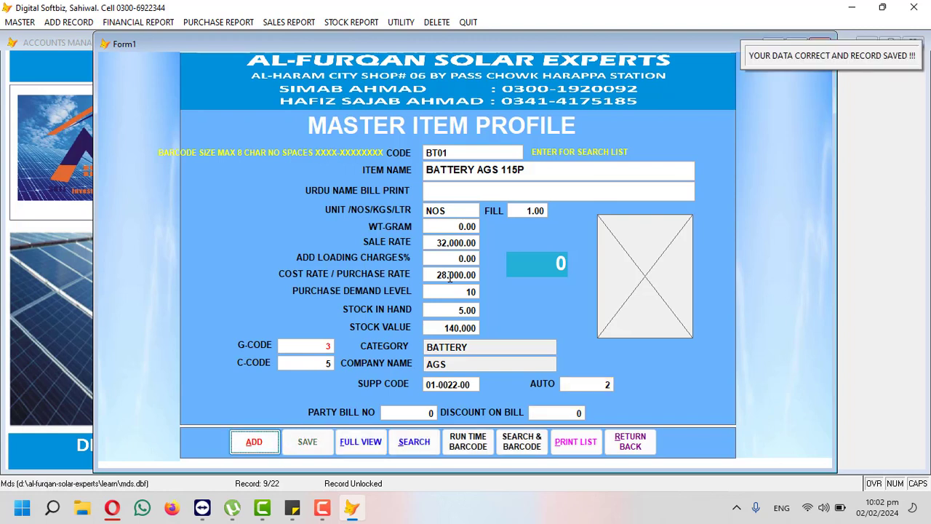
key("Return")
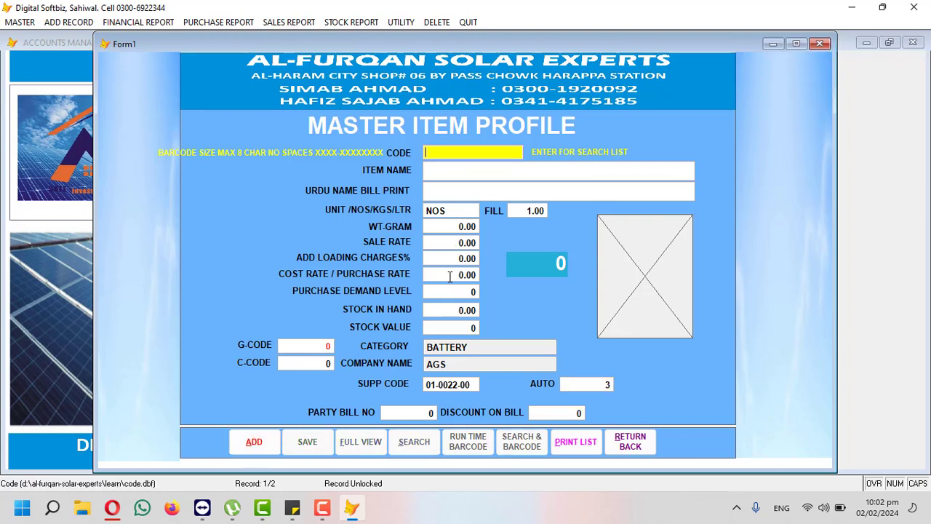
Step: Enter item code IN01 and the name SOLAR INVERTOR MASTER 3KV, correcting typos
type("IN01")
key("BackSpace")
type("1")
key("Return")
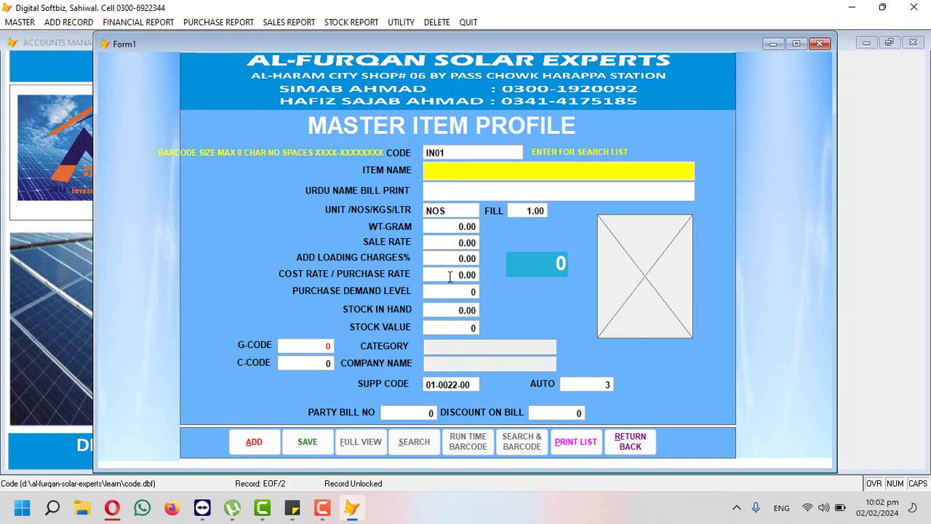
type("INVER")
type("TOR ")
type("SOLAR ")
type("INVRE")
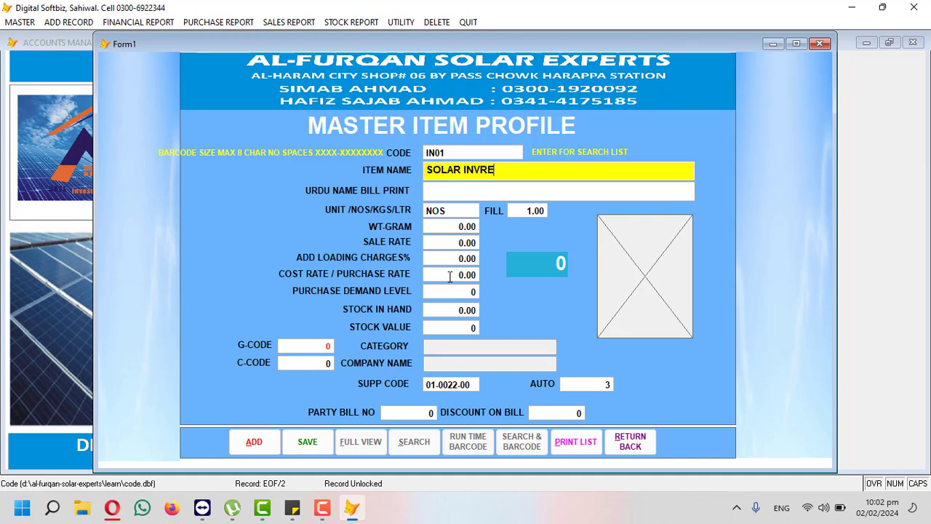
key("BackSpace")
key("BackSpace")
type("ERTOR")
type("HOMA")
key("BackSpace")
type("EAGE")
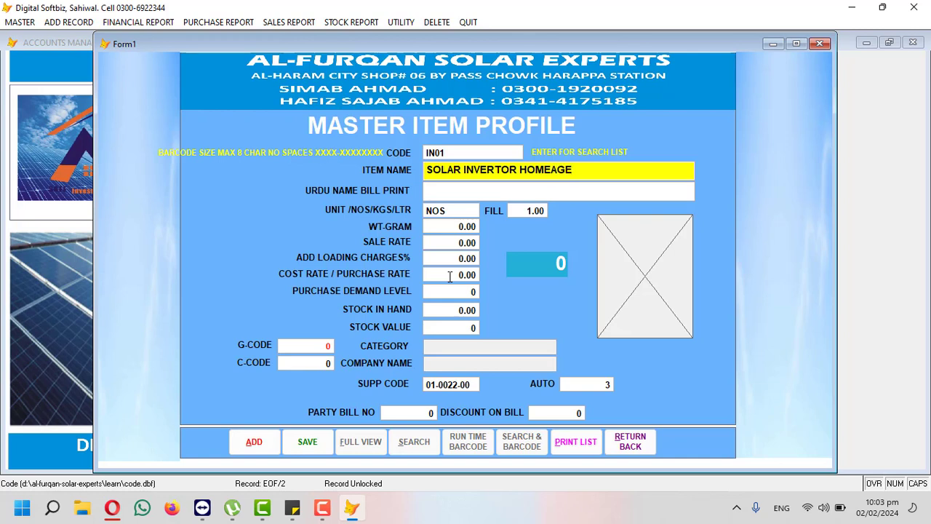
key("BackSpace")
key("BackSpace")
key("BackSpace")
key("BackSpace")
key("BackSpace")
key("BackSpace")
key("BackSpace")
type("MASTER 3KV")
key("Return")
key("Return")
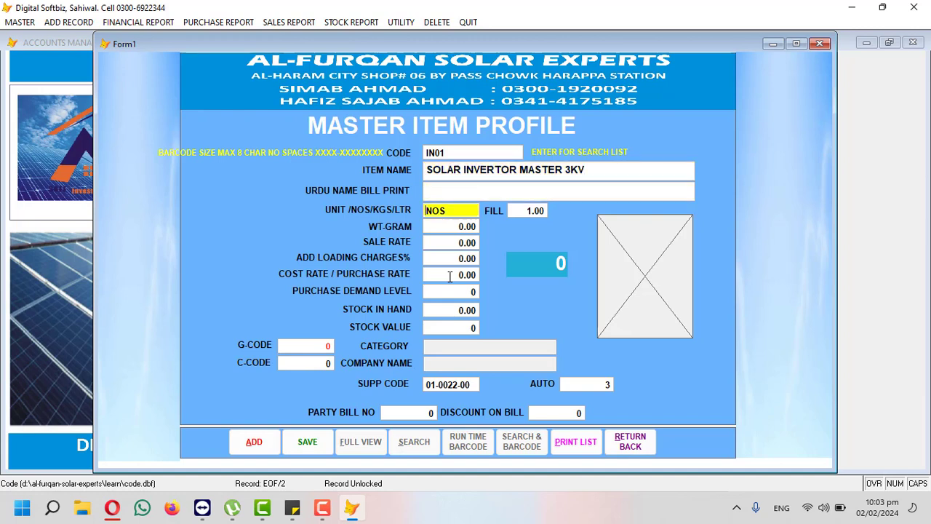
Step: Enter sale rate 90,000, cost rate 85,000, demand level 3 and stock in hand 2
key("Return")
key("Return")
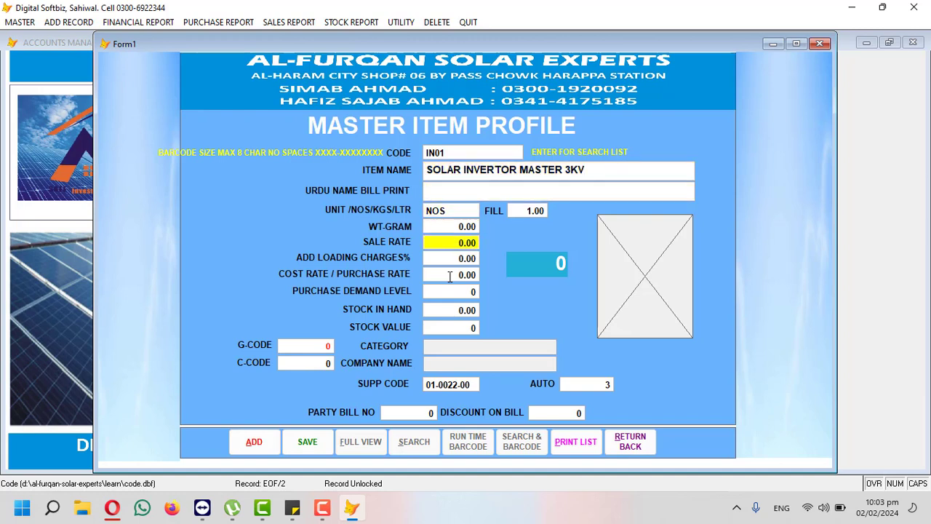
type("900.00")
key("Return")
key("Return")
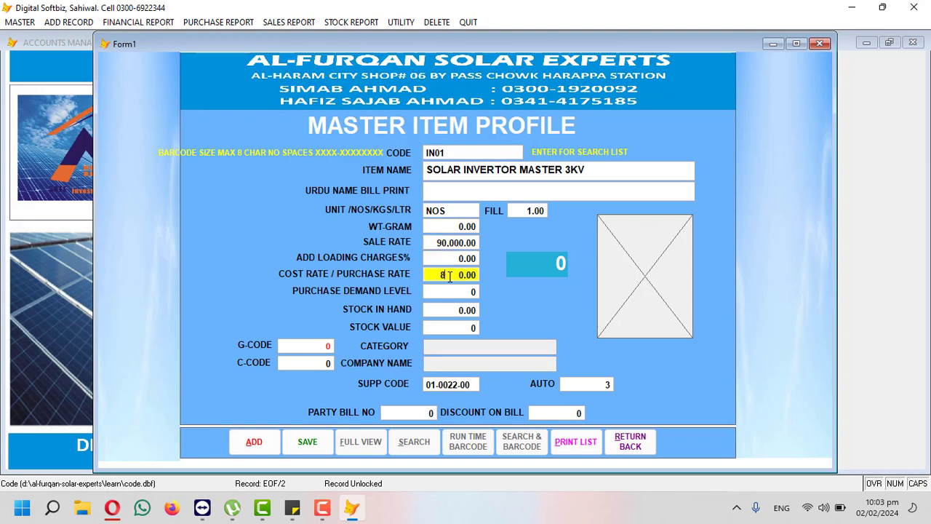
type("85,000")
key("Return")
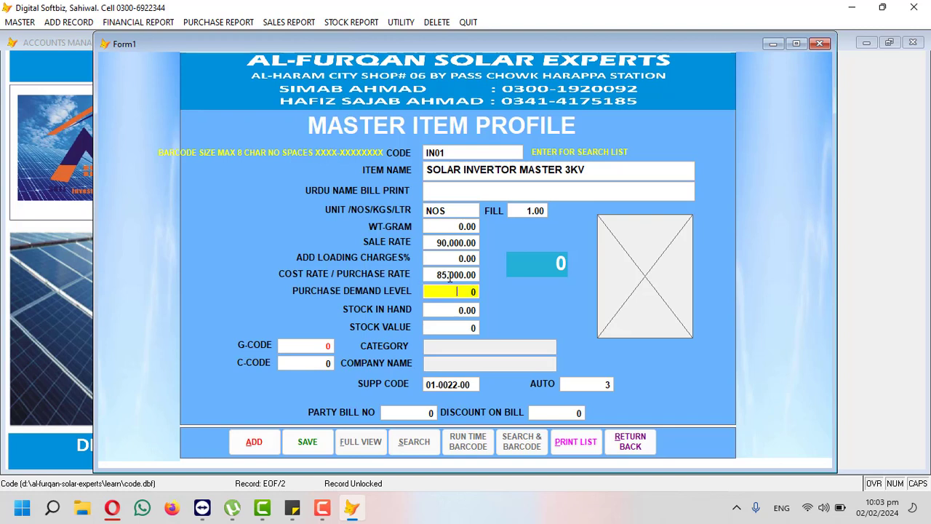
type("3")
key("Return")
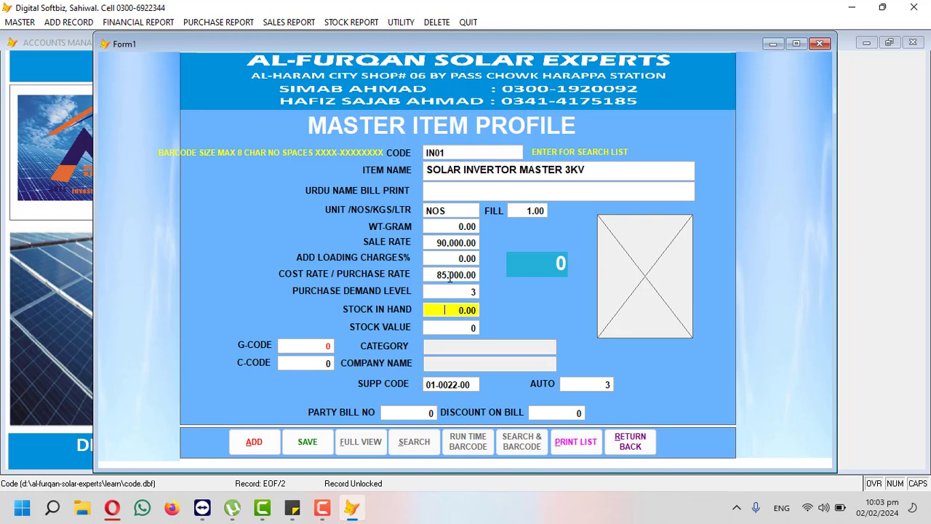
type("2")
key("Return")
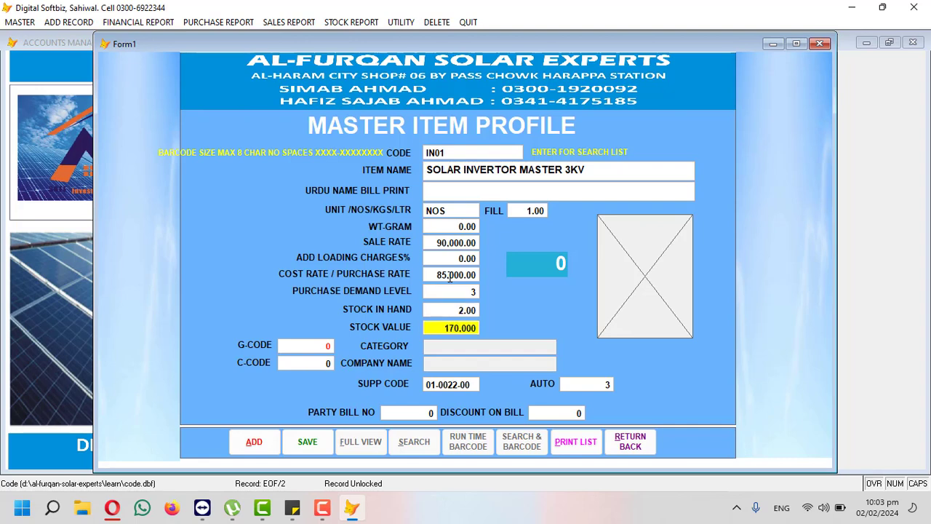
Step: Assign category INVERTOR and company MASTER, then save the inverter item
key("Return")
key("Return")
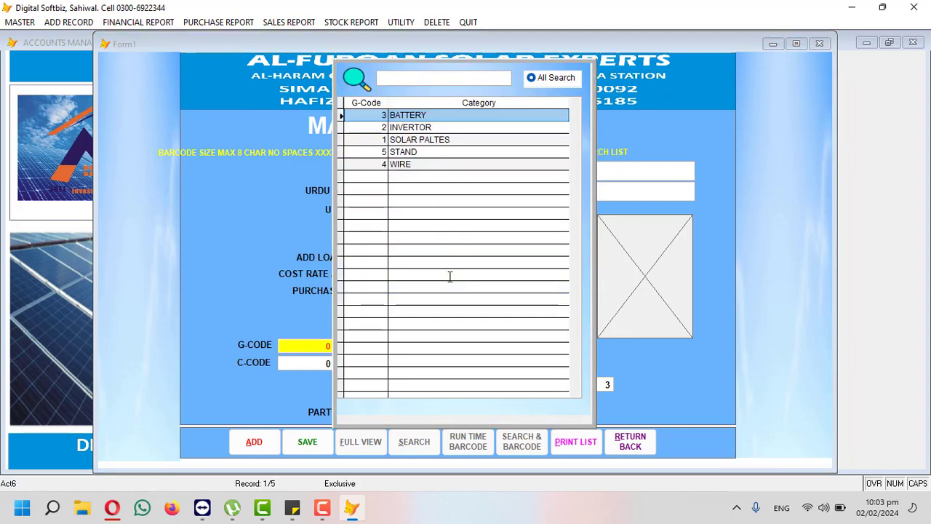
key("Down")
key("Return")
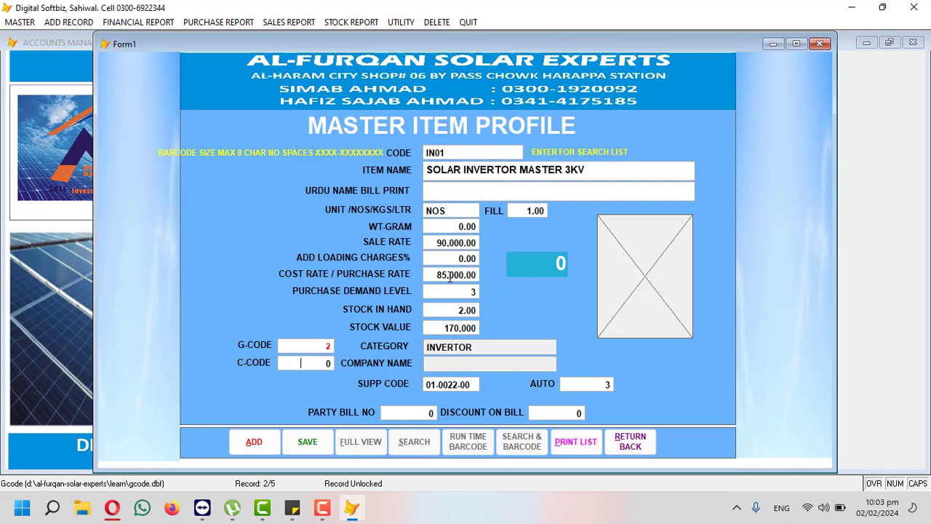
key("Return")
key("Down")
key("Down")
key("Down")
key("Down")
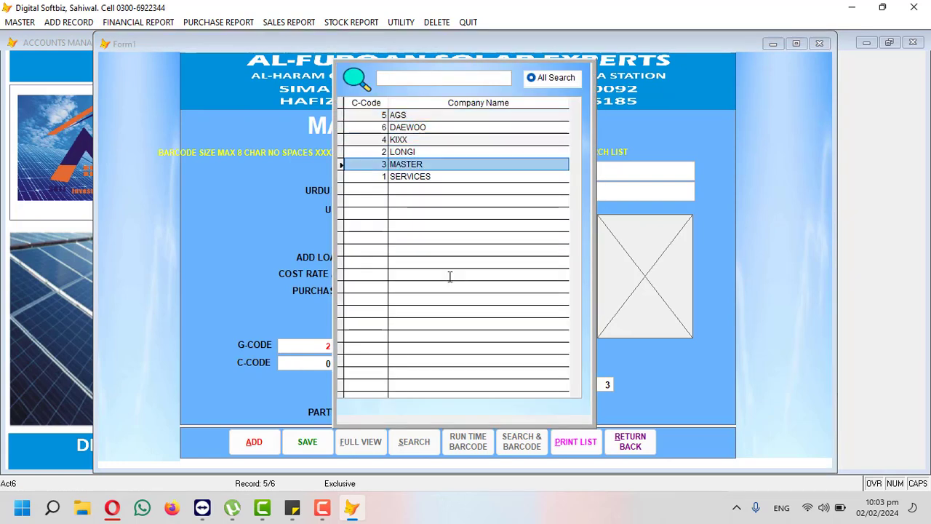
key("Return")
key("Return")
key("Return")
key("Return")
key("Return")
key("Return")
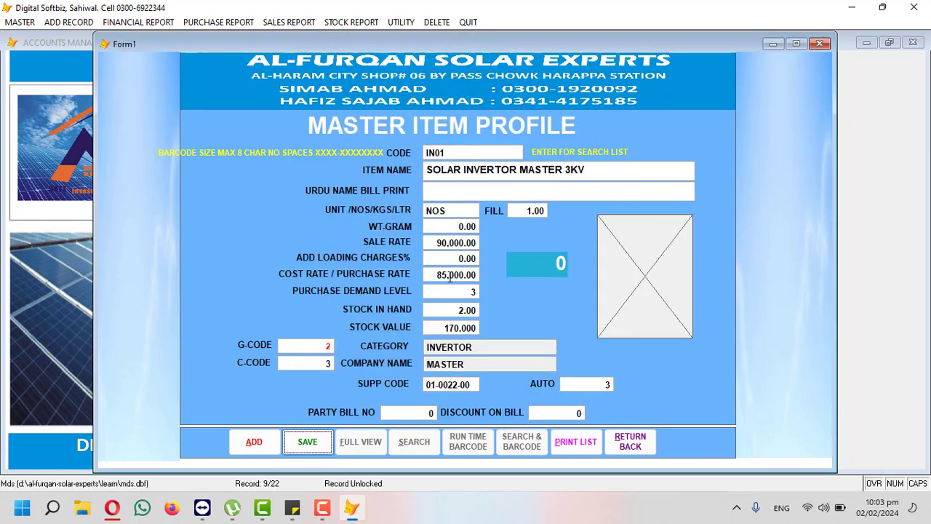
key("Return")
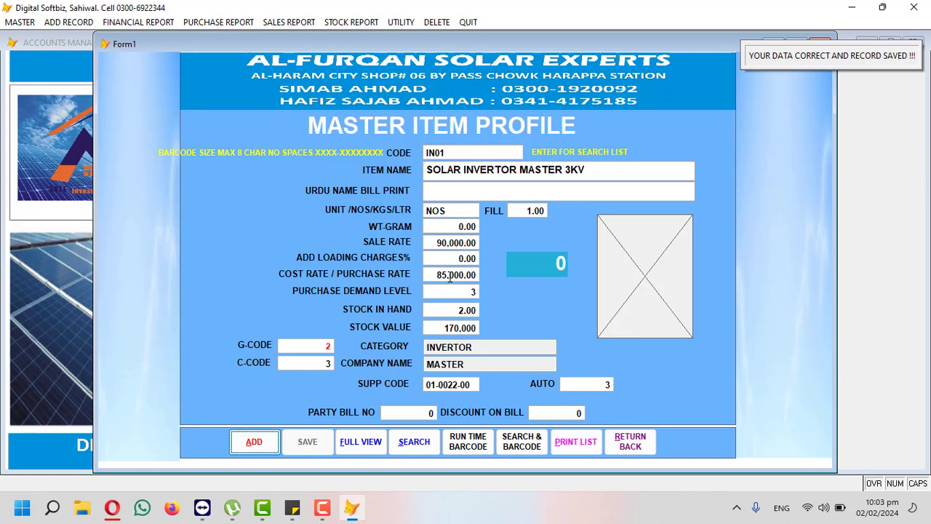
left_click(845, 437)
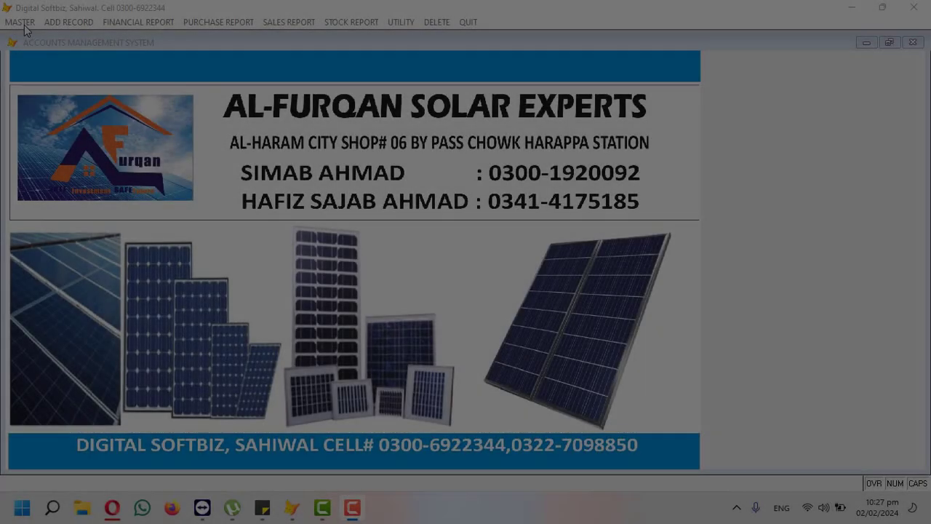
left_click(19, 22)
left_click(69, 139)
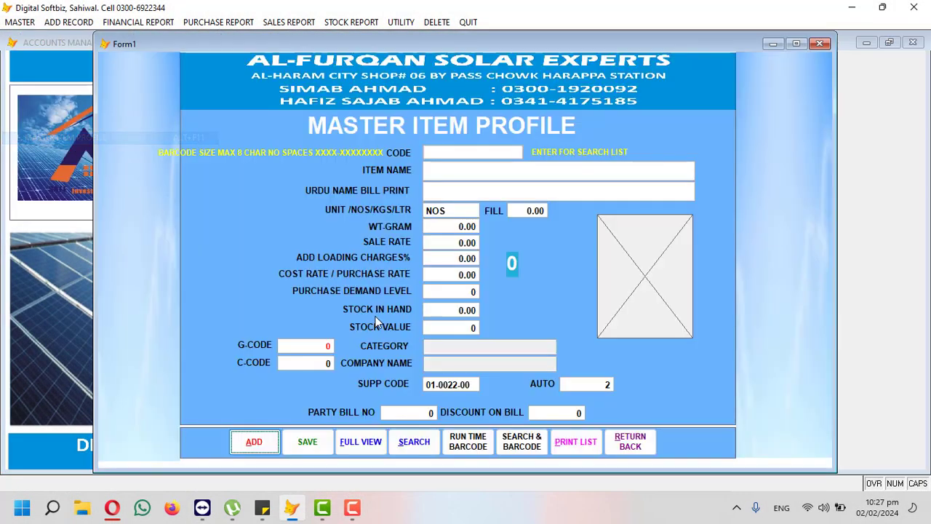
left_click(633, 441)
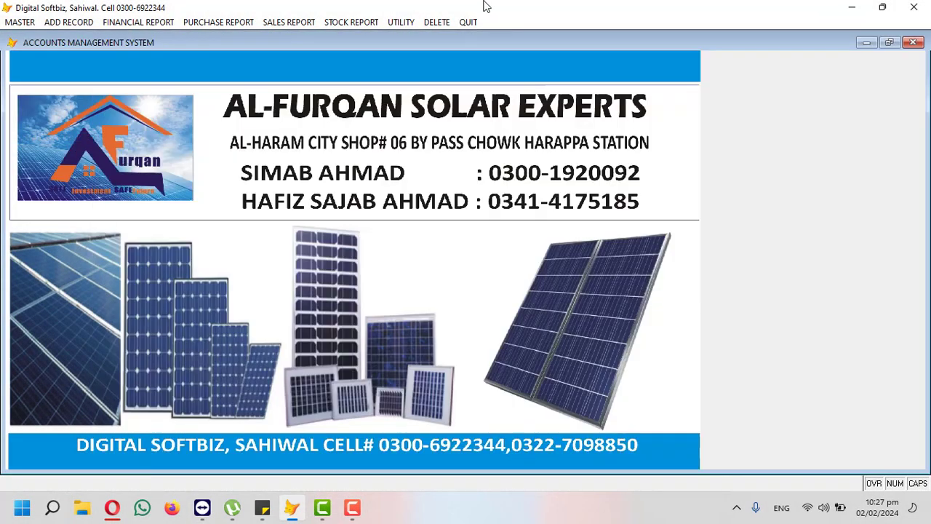
left_click(357, 22)
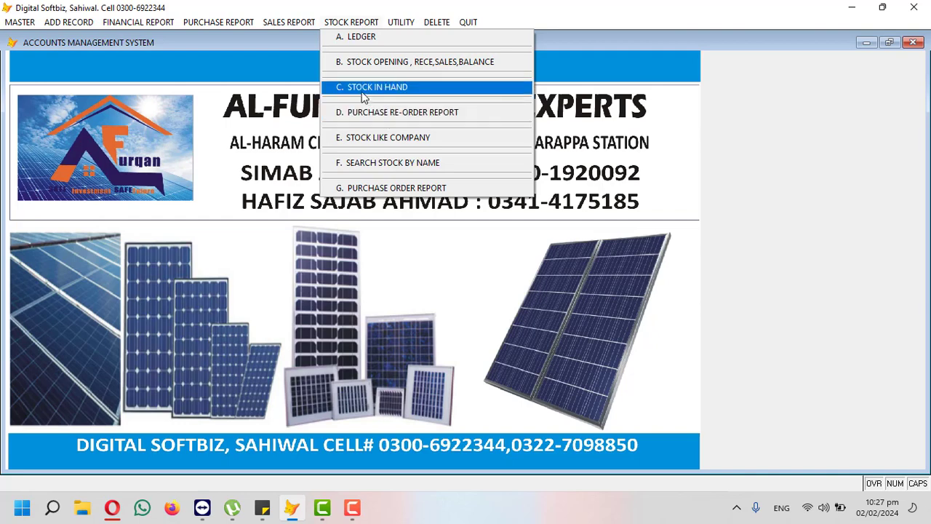
left_click(380, 90)
key("Return")
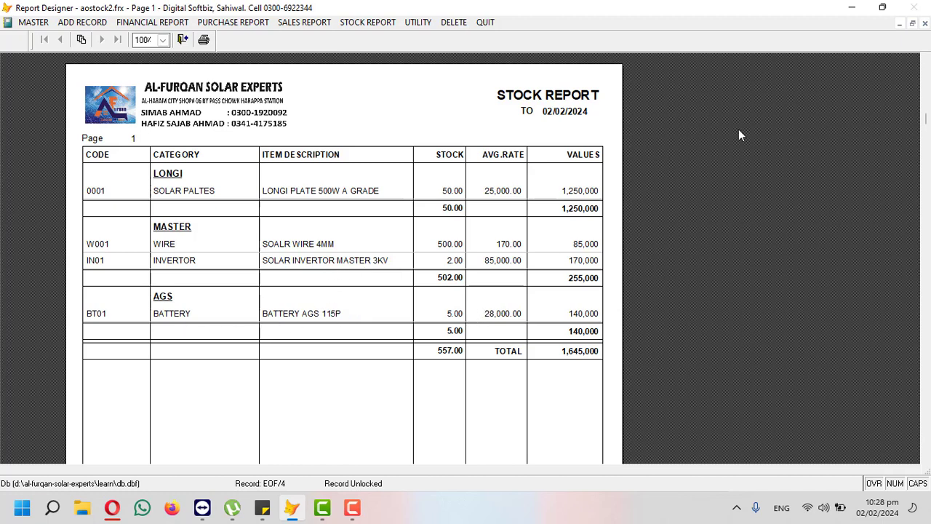
left_click(924, 24)
key("Escape")
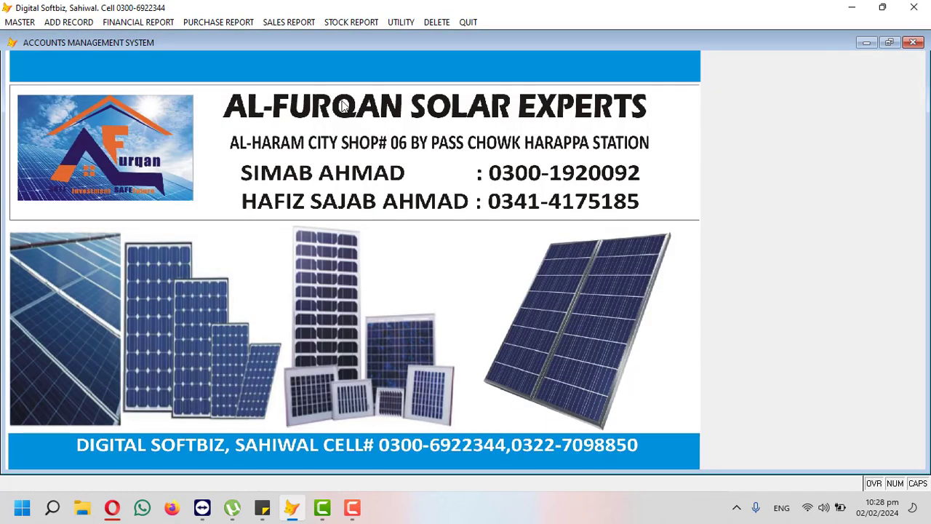
Step: Start a new wholesale sales invoice and select the customer party from the party code search
left_click(77, 29)
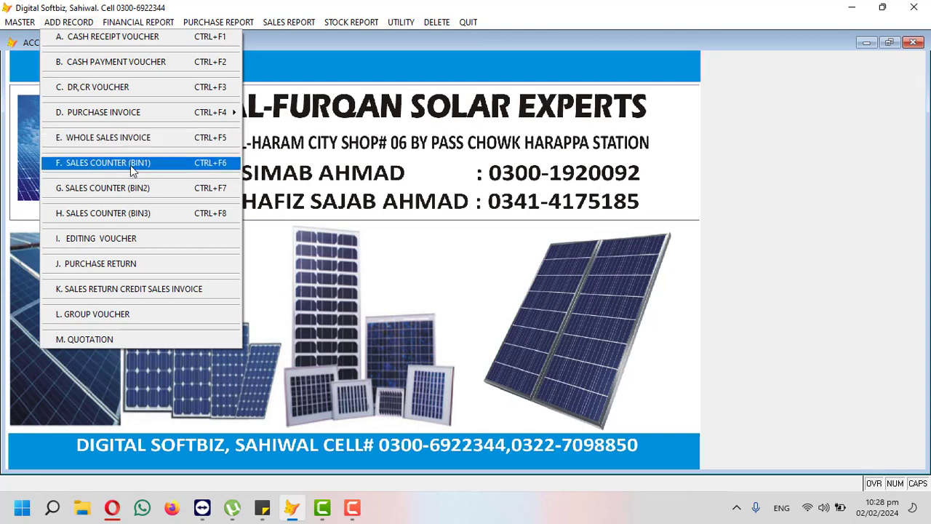
left_click(140, 144)
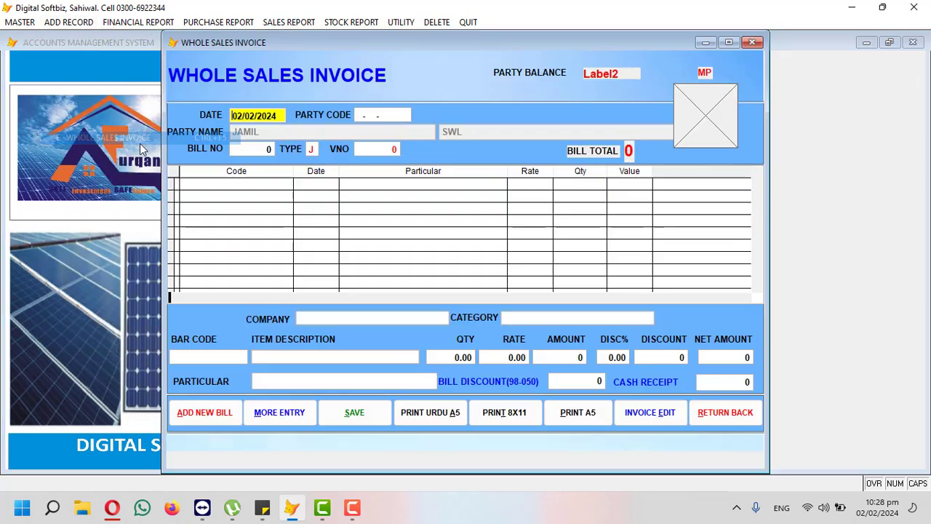
key("Return")
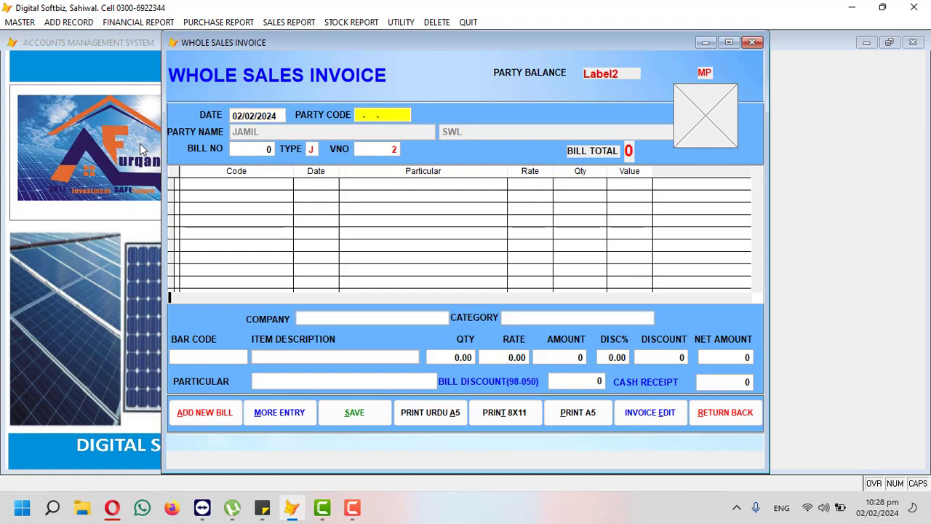
key("Return")
type("JAM")
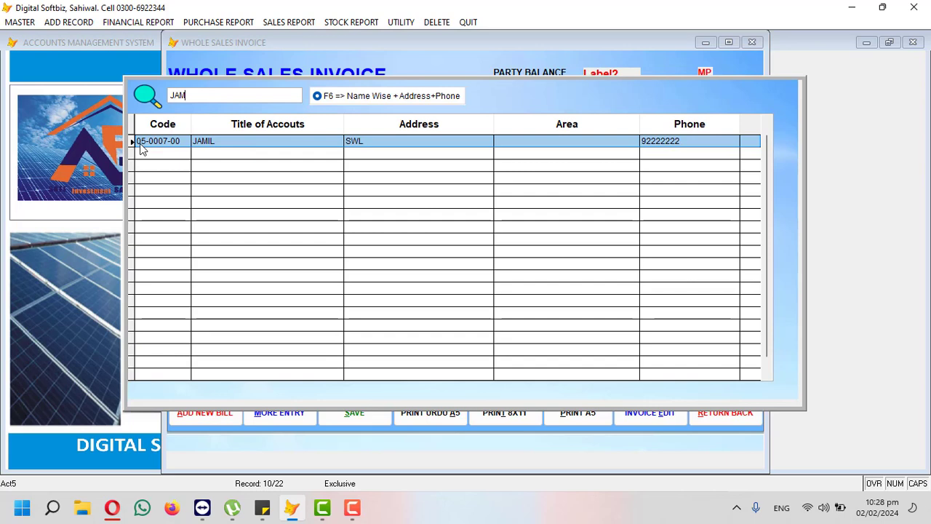
key("Return")
key("Return")
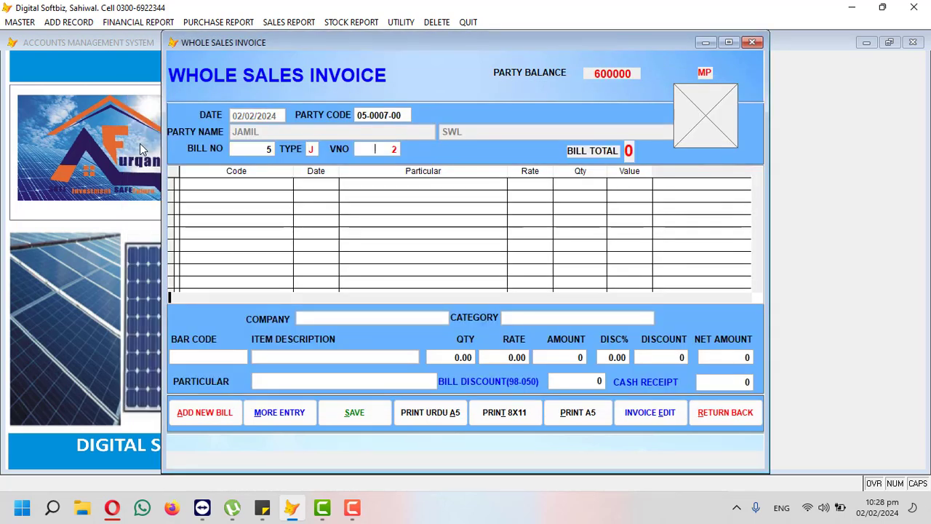
key("Return")
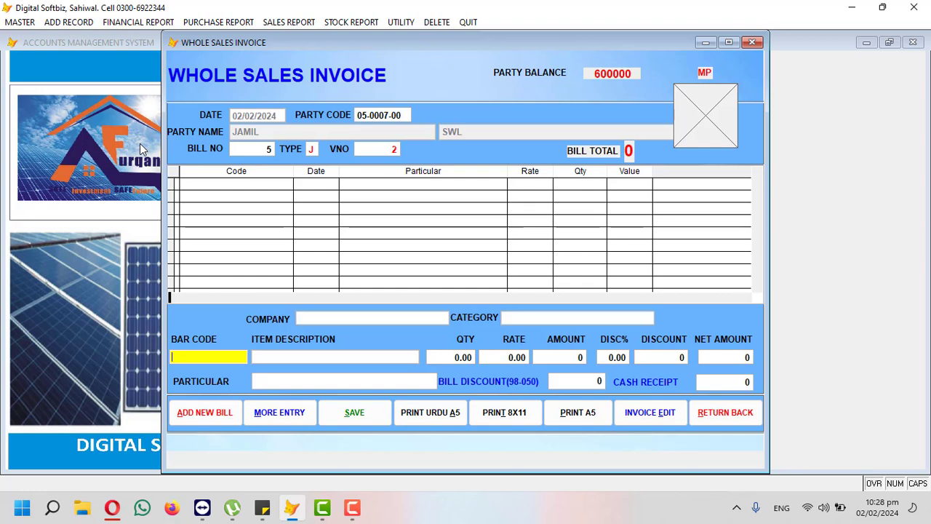
Step: Add a line of 2 LONGI PLATE 500W A GRADE at 30,000 and save it
key("Return")
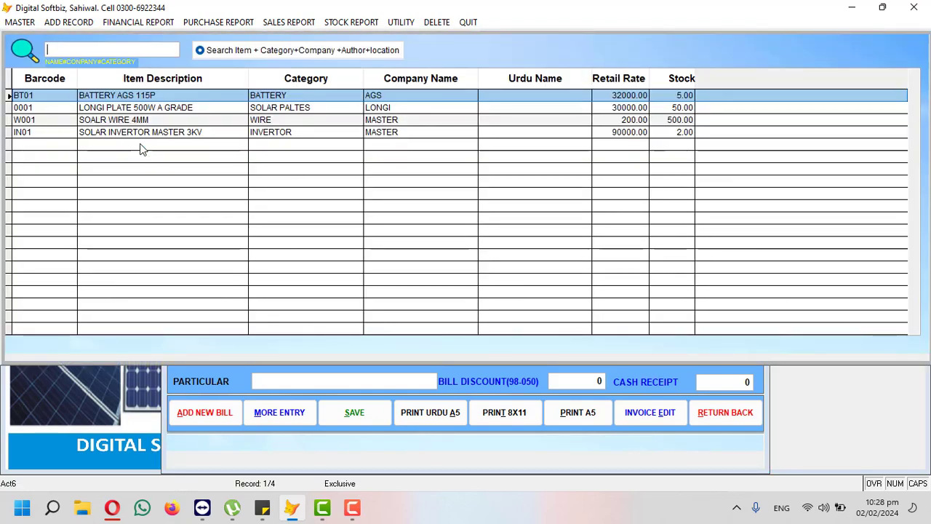
key("Down")
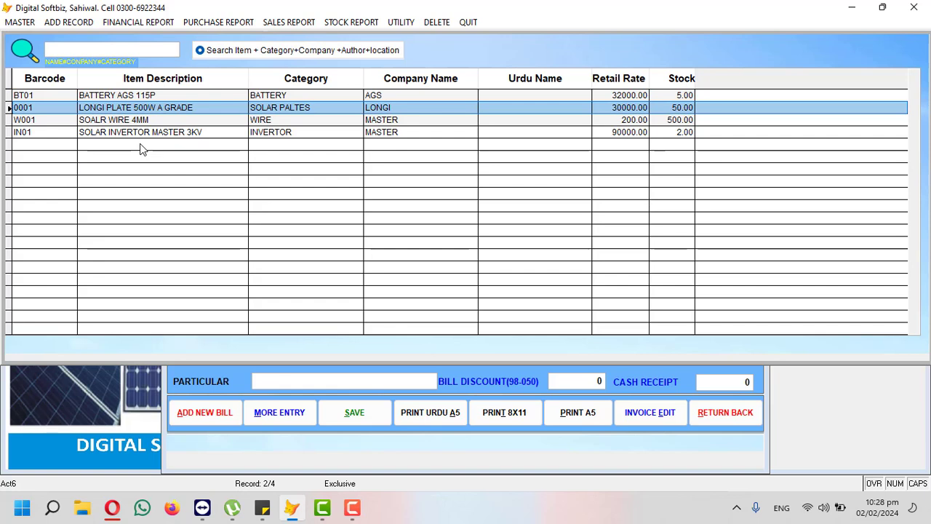
key("Return")
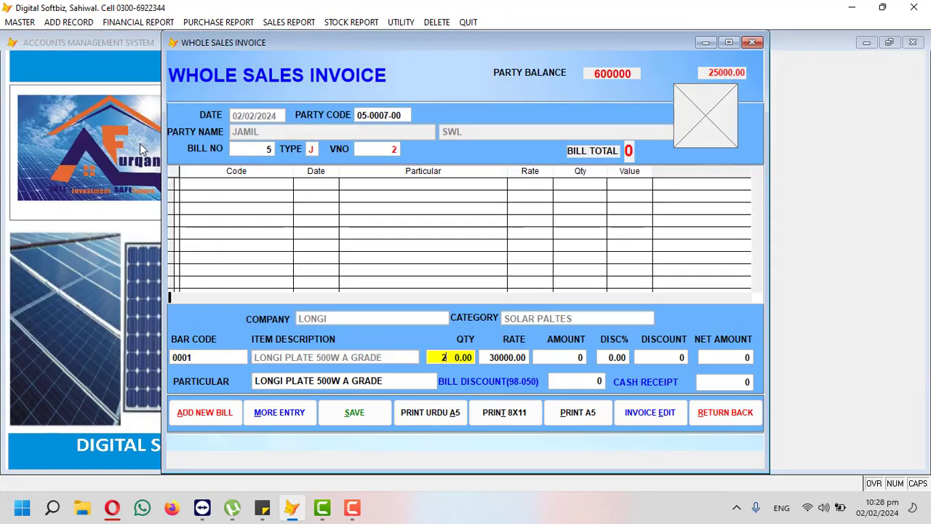
key("Return")
key("Return")
key("Return")
key("Return")
key("Return")
key("Return")
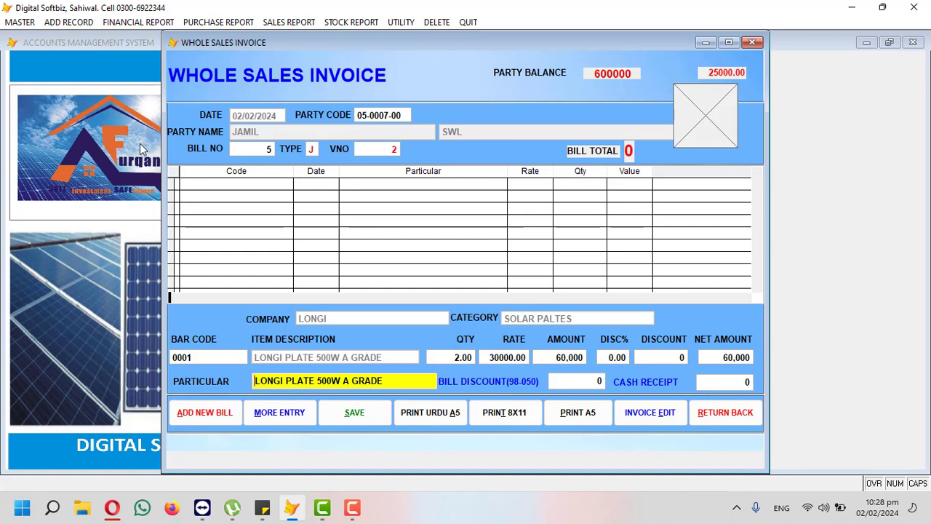
key("Return")
key("Return")
key("Return")
key("Return")
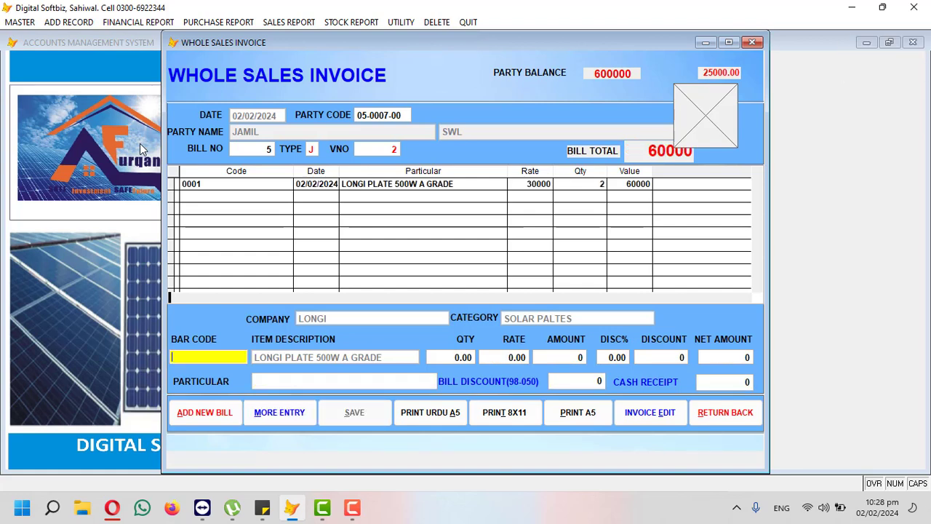
Step: Add a line of 1 BATTERY AGS 115P at 32,000 and save it
key("Return")
key("Down")
key("Down")
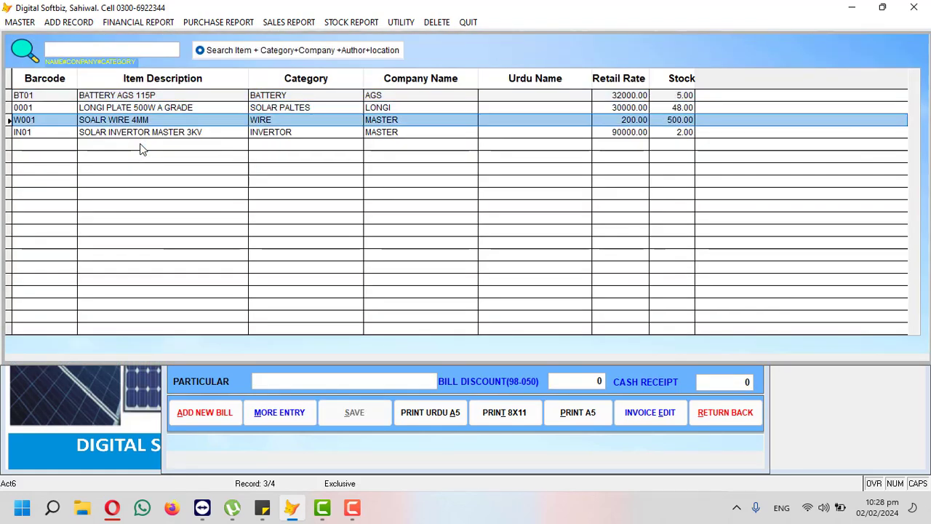
key("Up")
key("Up")
key("Return")
key("Return")
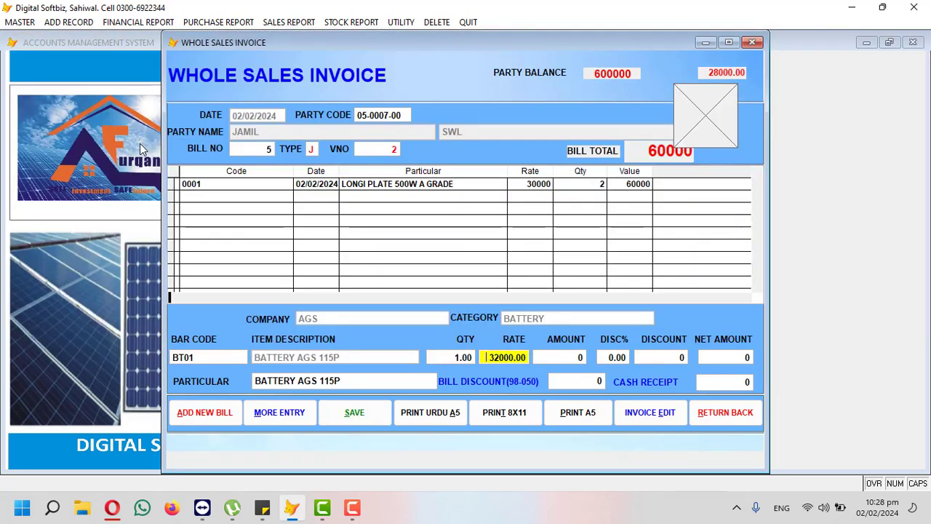
key("Return")
key("Return")
key("Return")
key("Return")
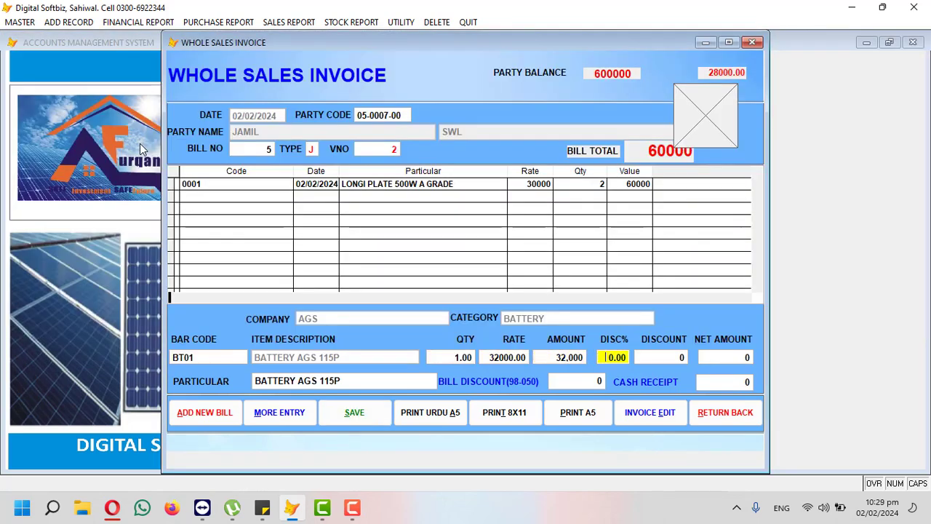
key("Return")
key("Return")
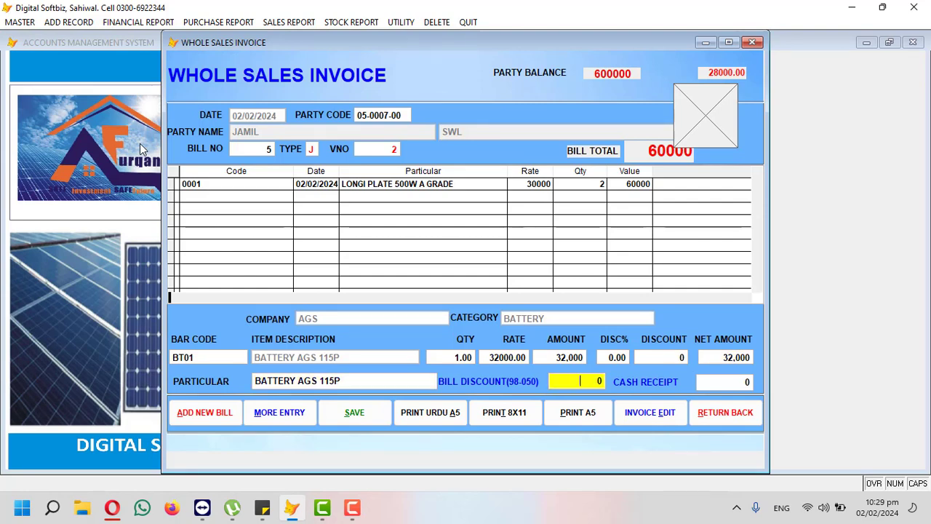
key("Return")
key("Return")
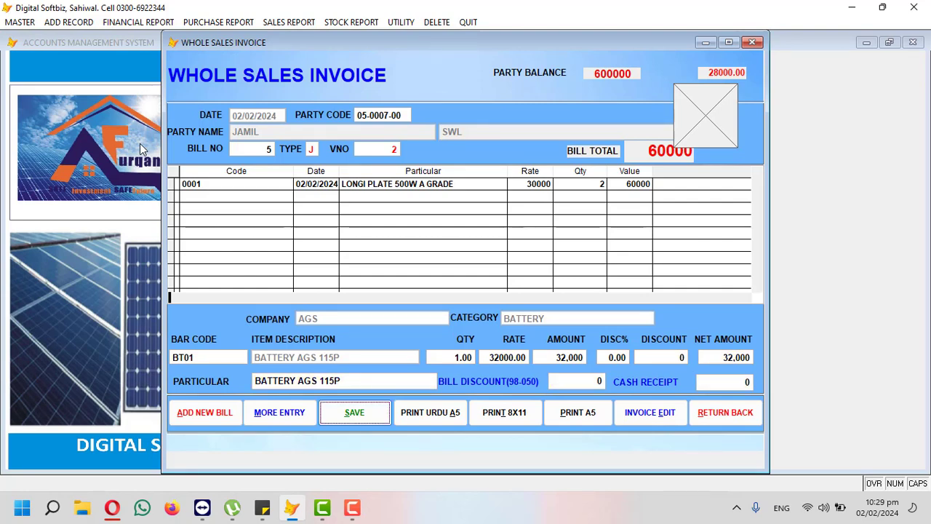
key("Return")
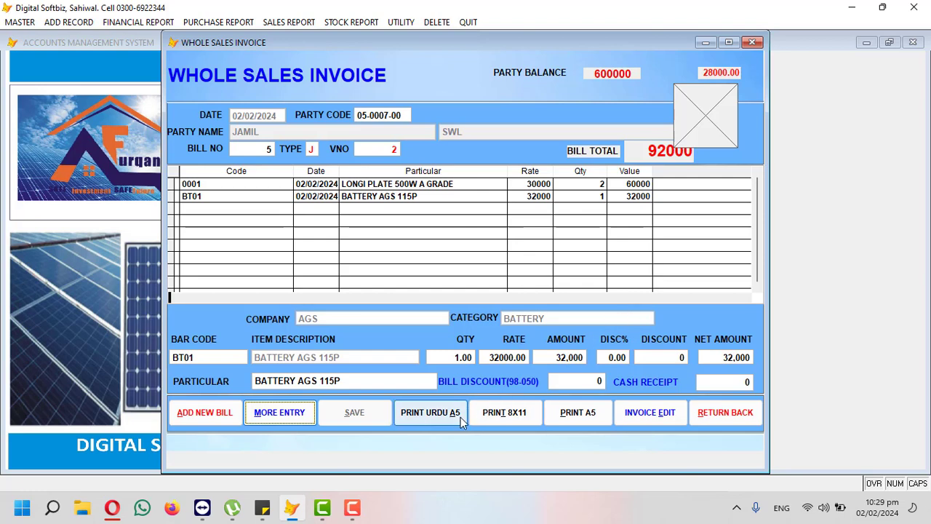
Step: Preview bill 5 for 8x11 printing, decline the customer message, and close the invoice window
left_click(504, 418)
key("Return")
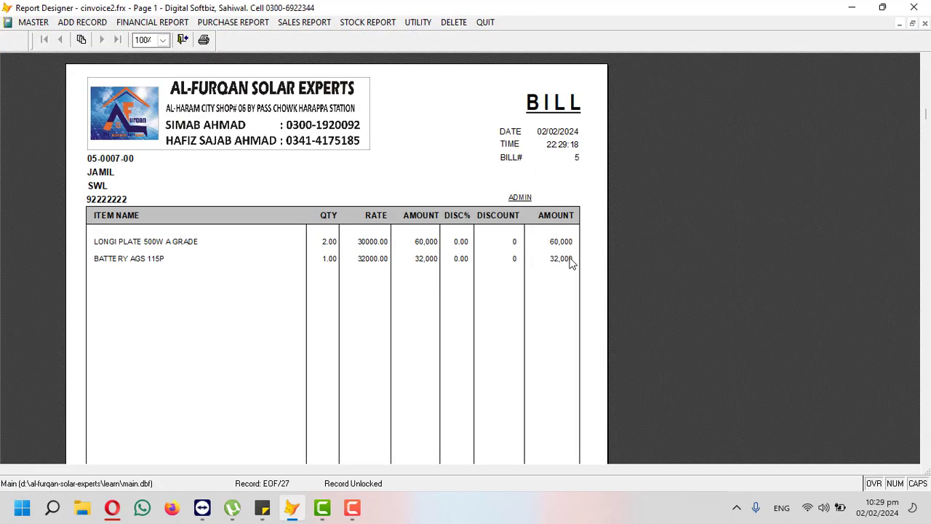
scroll(570, 276, "down", 5)
scroll(571, 314, "down", 3)
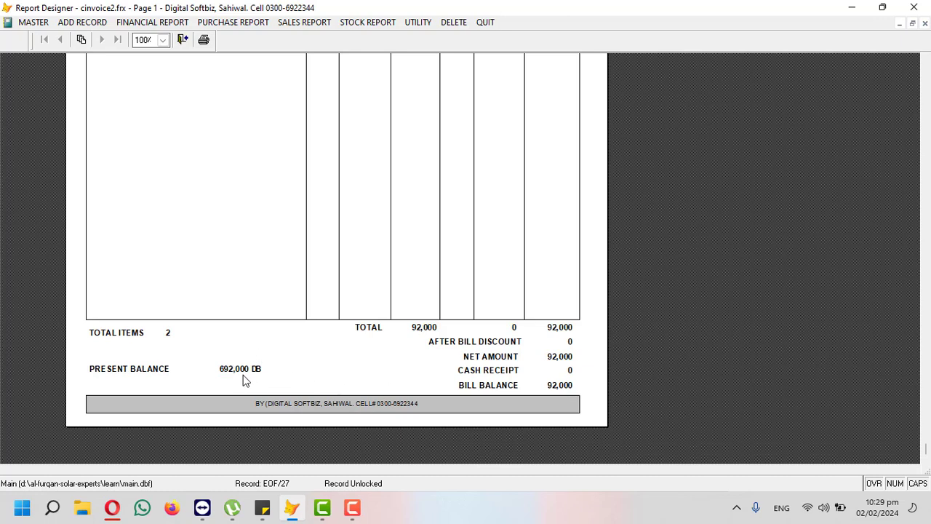
key("Escape")
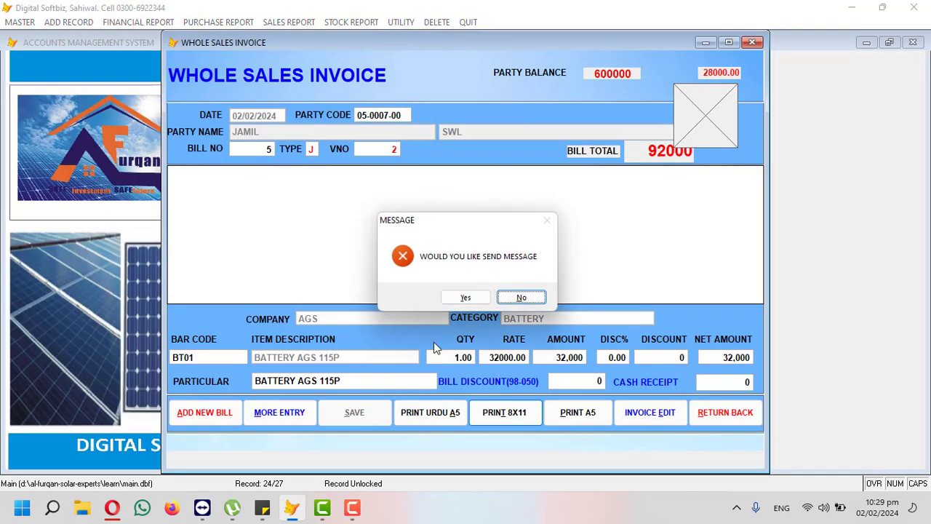
left_click(520, 299)
left_click(727, 413)
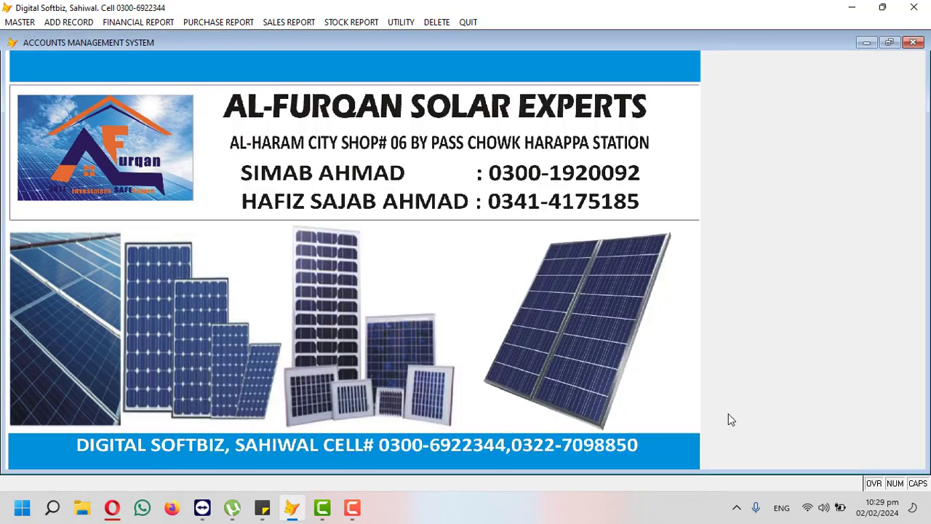
Step: Start a new counter sales bill and add 5 LONGI PLATE 500W A GRADE
left_click(72, 22)
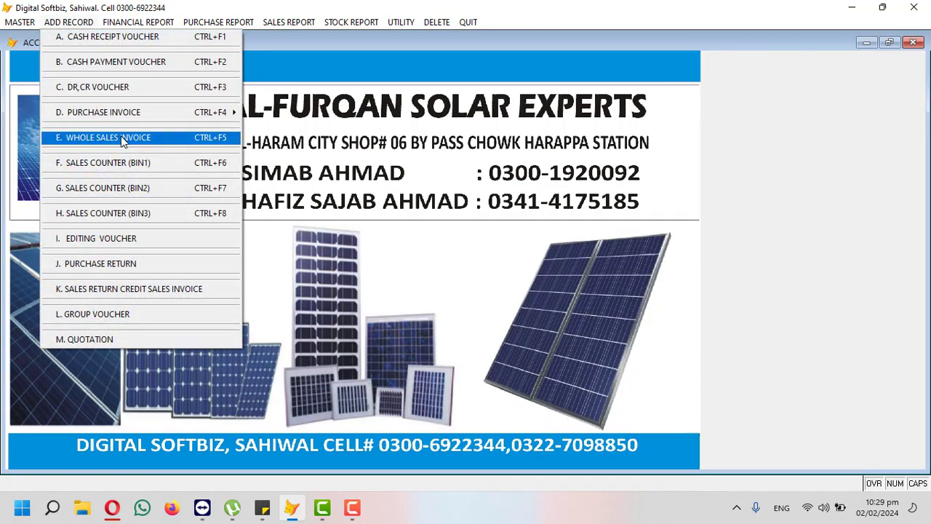
left_click(114, 169)
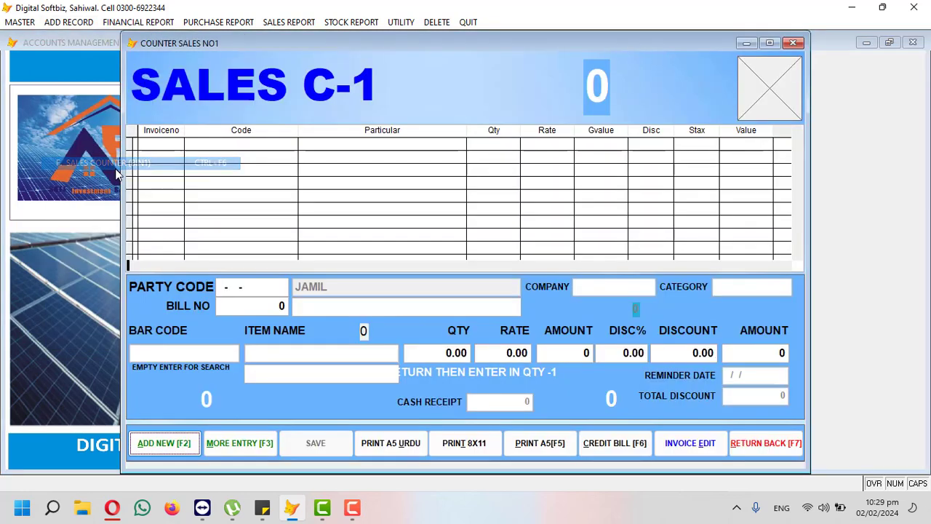
key("Return")
key("Return")
key("Return")
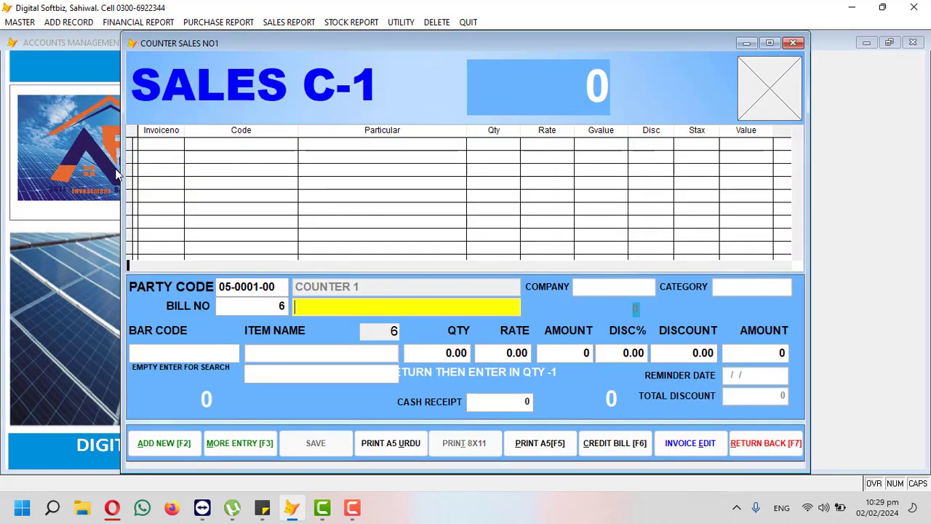
key("Return")
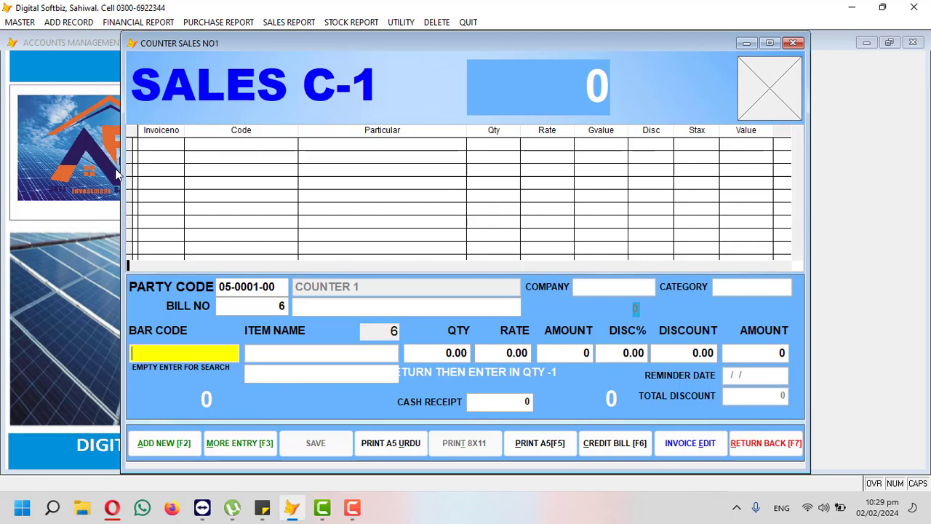
key("Return")
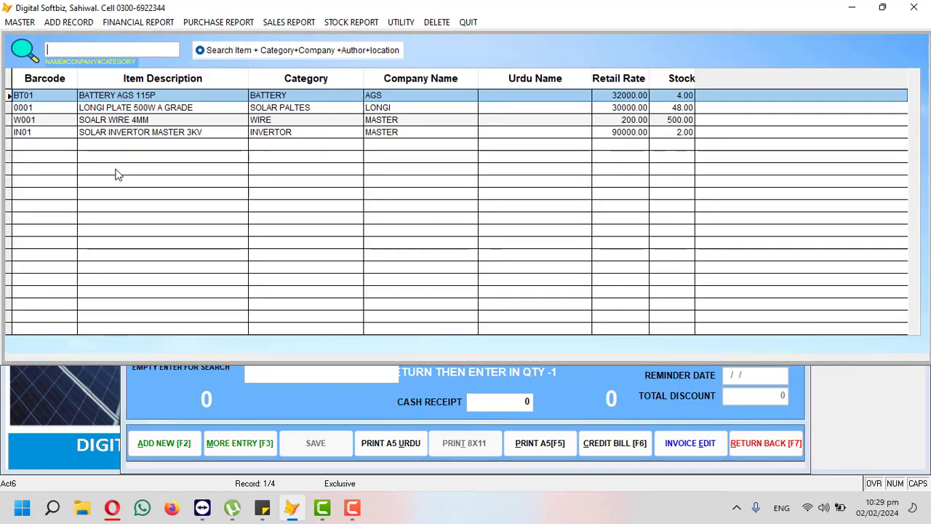
key("Down")
key("Down")
key("Up")
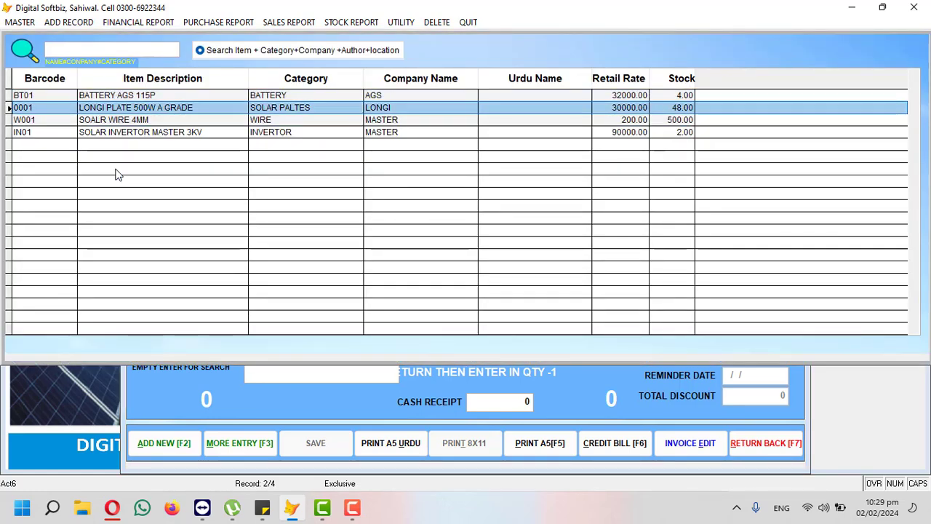
key("Return")
key("Return")
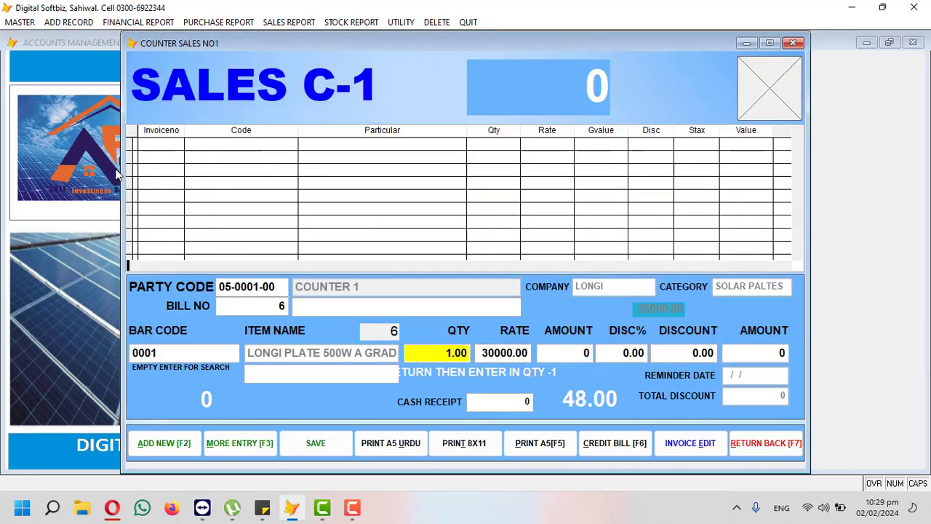
type("5")
key("Return")
key("Return")
key("Return")
key("Return")
key("Return")
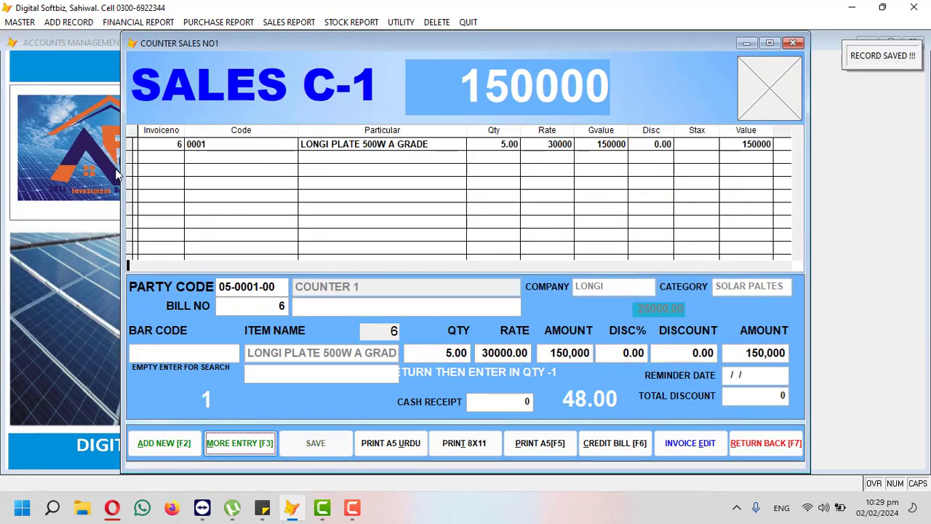
key("Return")
Step: Add lines for 1 SOLAR INVERTOR MASTER 3KV and 2 BATTERY AGS 115P
key("Return")
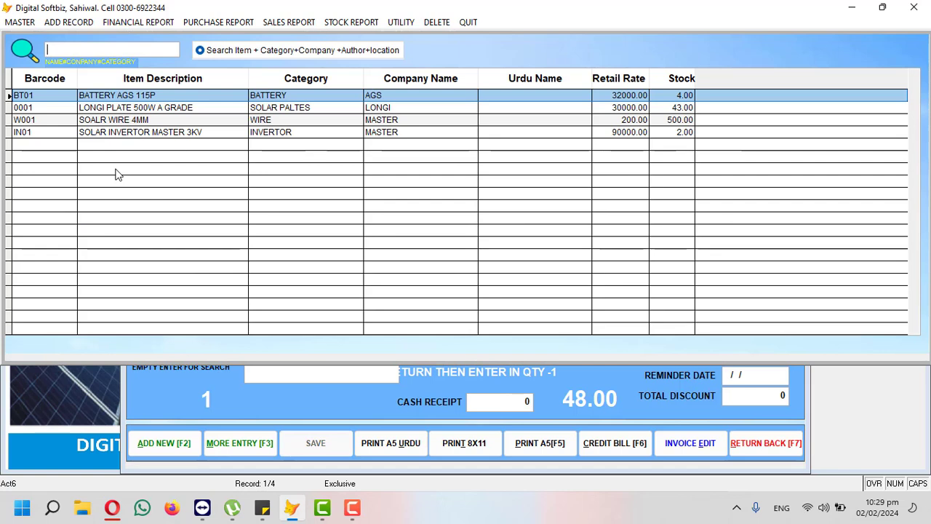
key("Down")
key("Down")
key("Down")
key("Return")
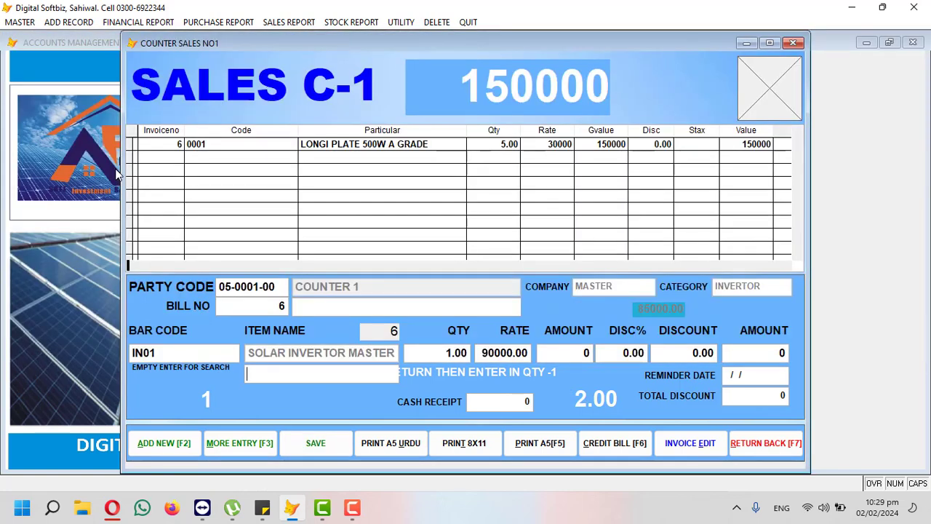
key("Return")
key("Return")
key("Return")
key("Return")
key("Return")
key("Return")
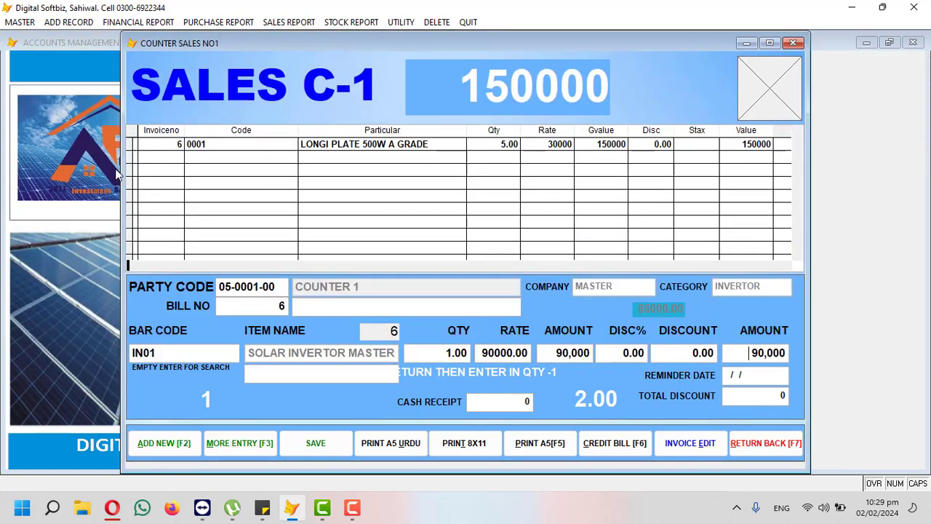
key("Return")
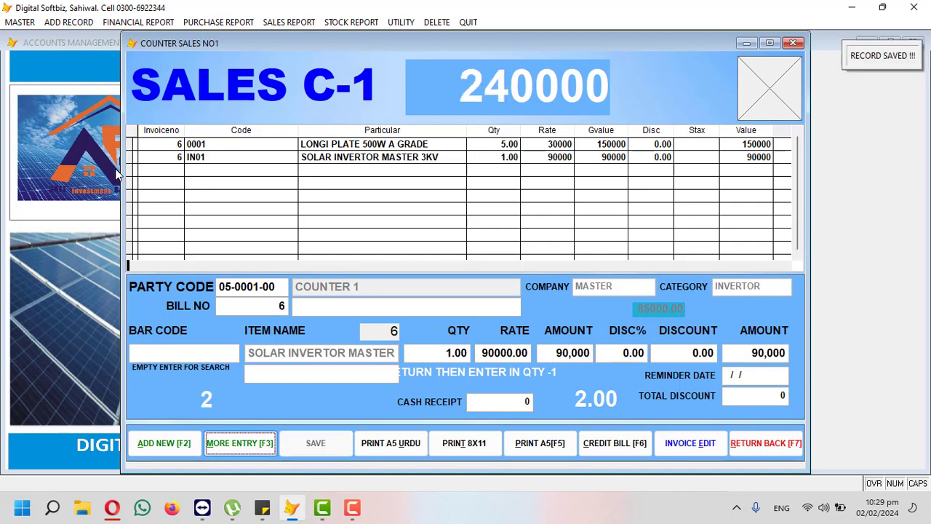
key("Return")
key("Return")
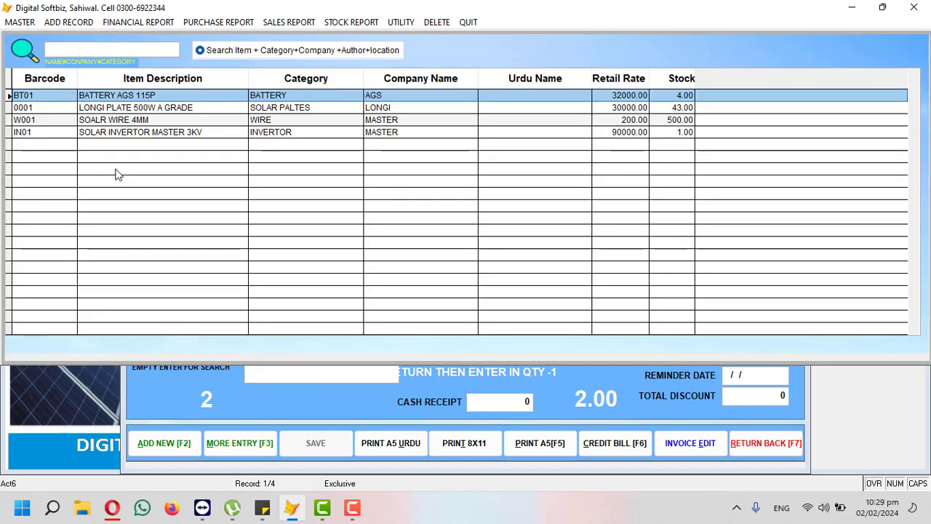
key("Return")
key("Return")
type("2")
key("Return")
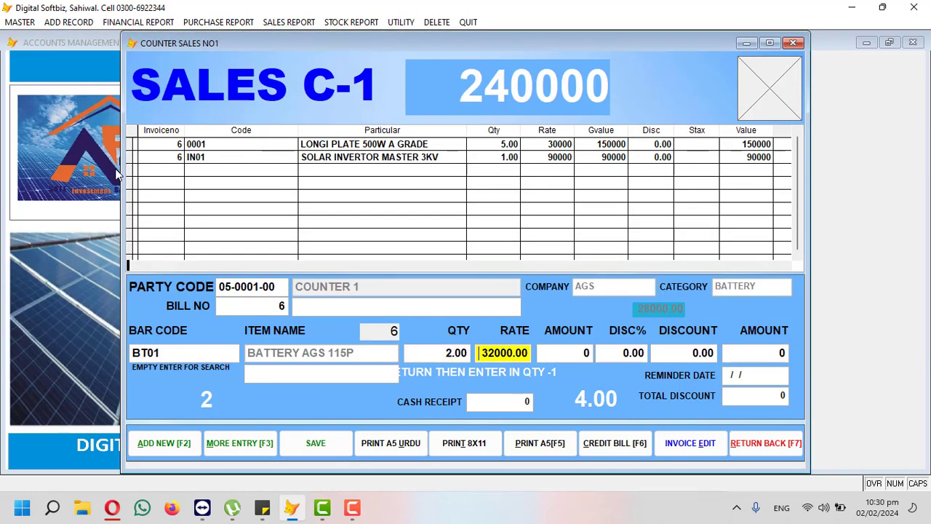
key("Return")
key("Return")
key("Return")
key("Return")
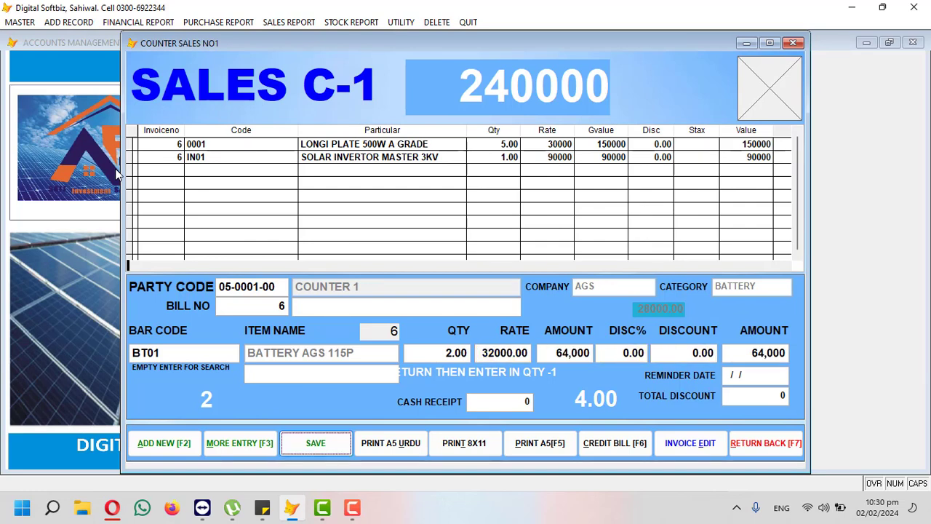
key("Return")
Step: Enter SOALR WIRE 4MM at quantity 100
key("Return")
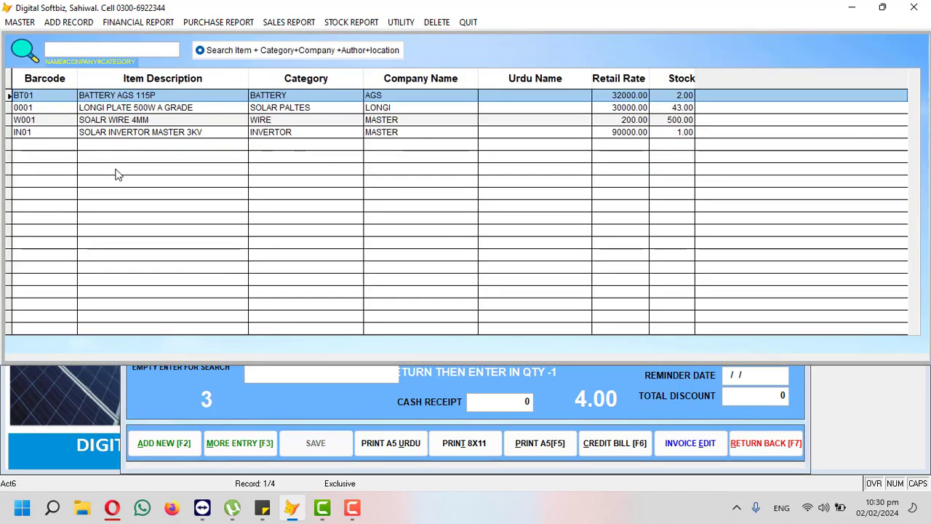
key("Down")
key("Down")
key("Return")
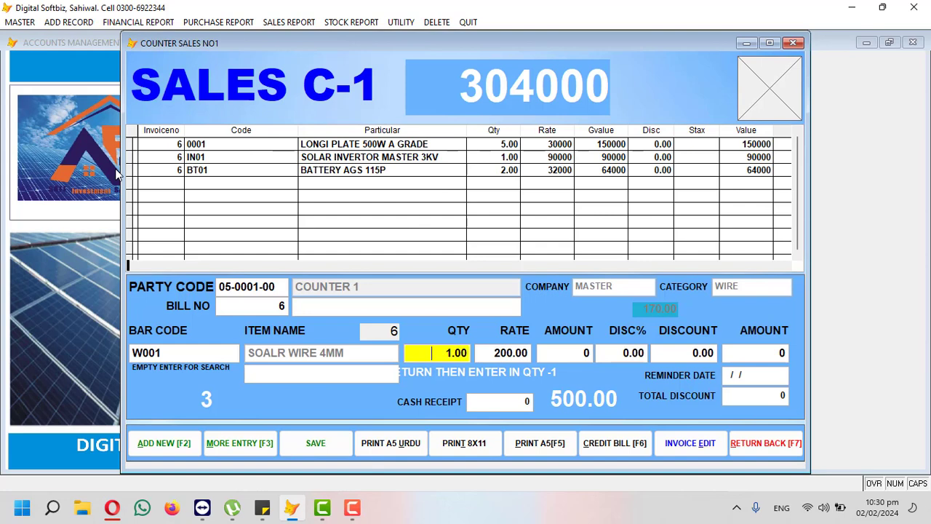
type("100")
key("Return")
key("Return")
key("Return")
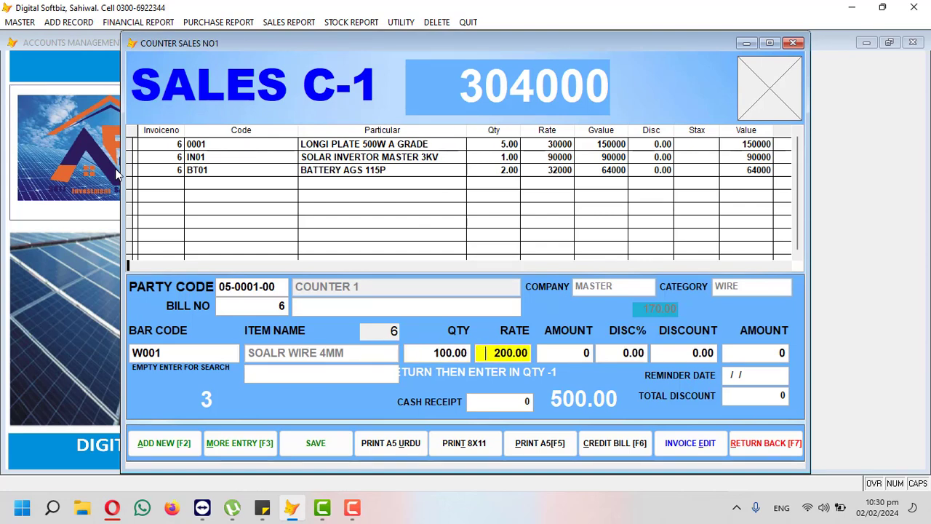
key("Return")
key("Return")
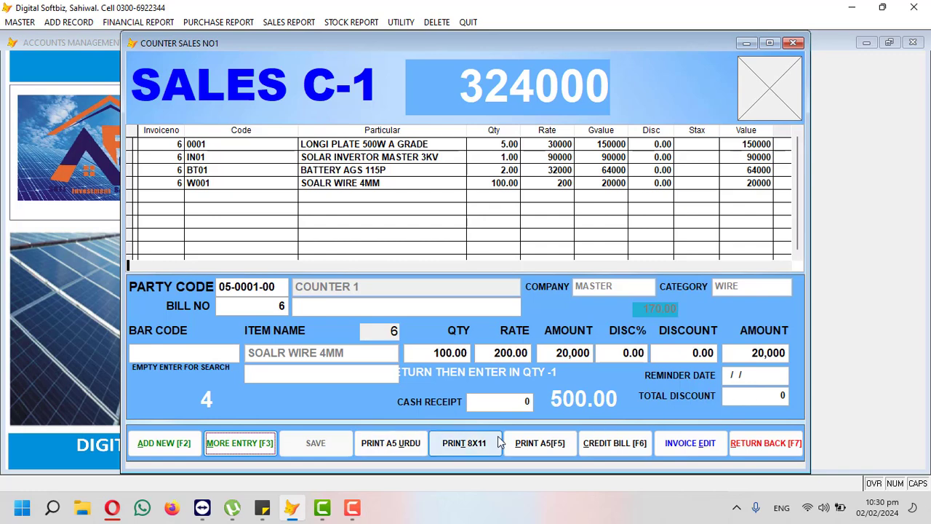
Step: Preview bill 6 on an 8x11 page, review its 324,000 total, and close it
left_click(465, 443)
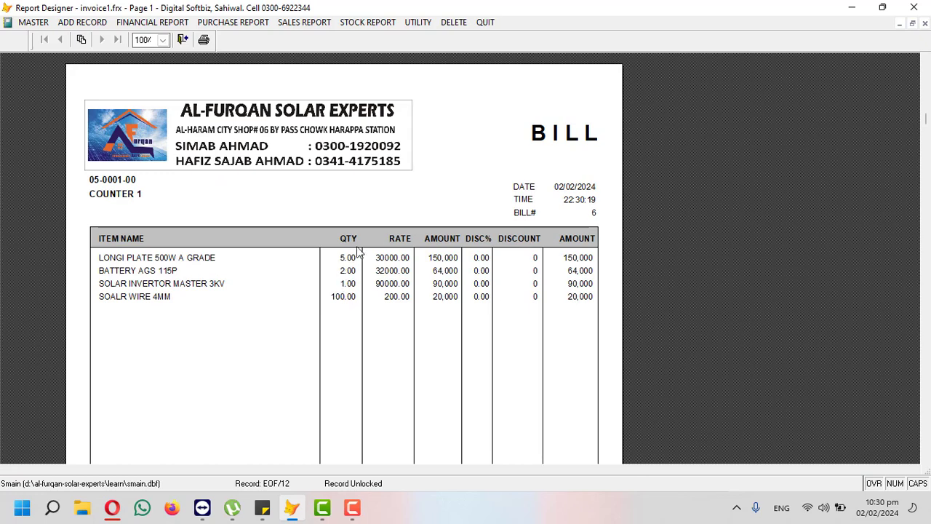
scroll(366, 292, "down", 2)
scroll(366, 292, "down", 5)
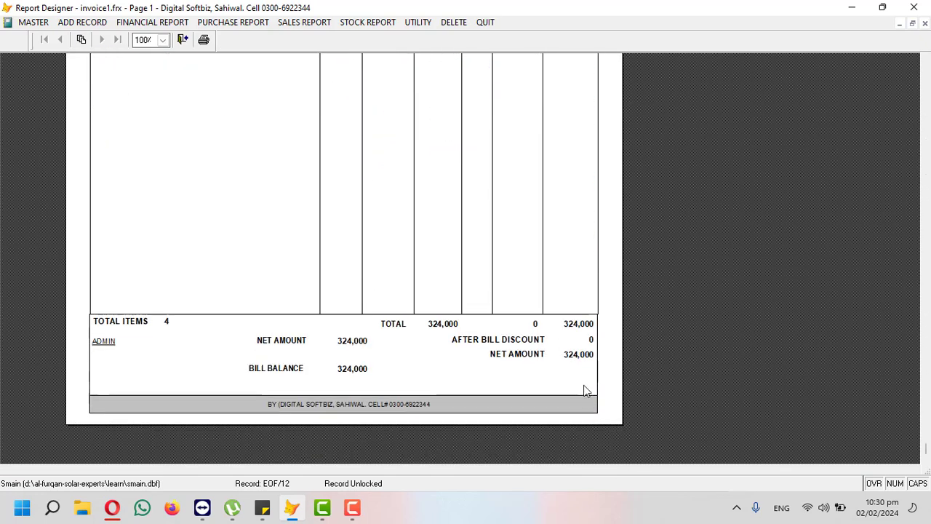
key("Escape")
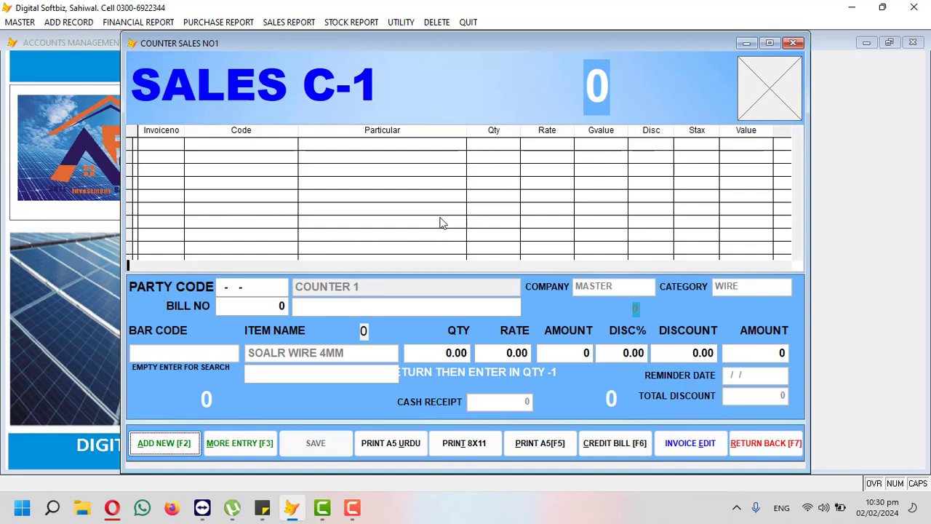
Step: Close the counter sales form and transfer all counter bin sales data to the main program
left_click(764, 450)
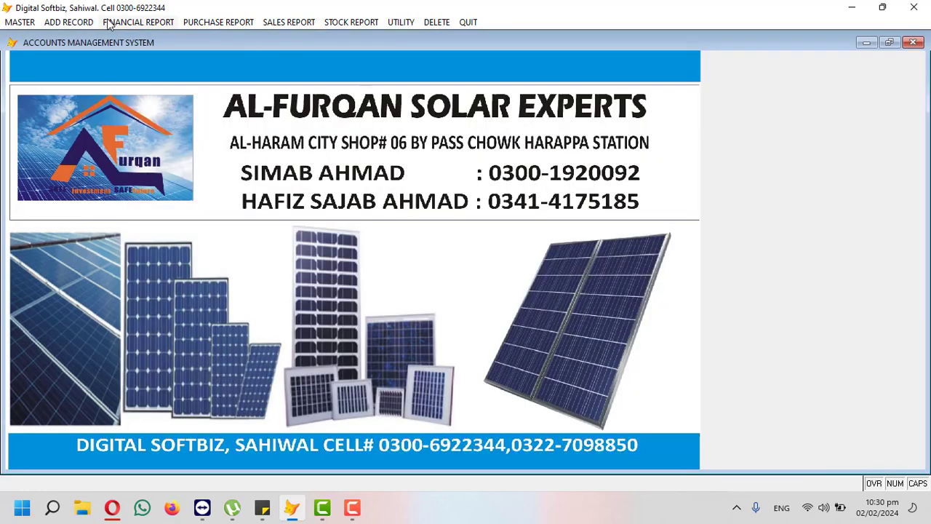
left_click(64, 23)
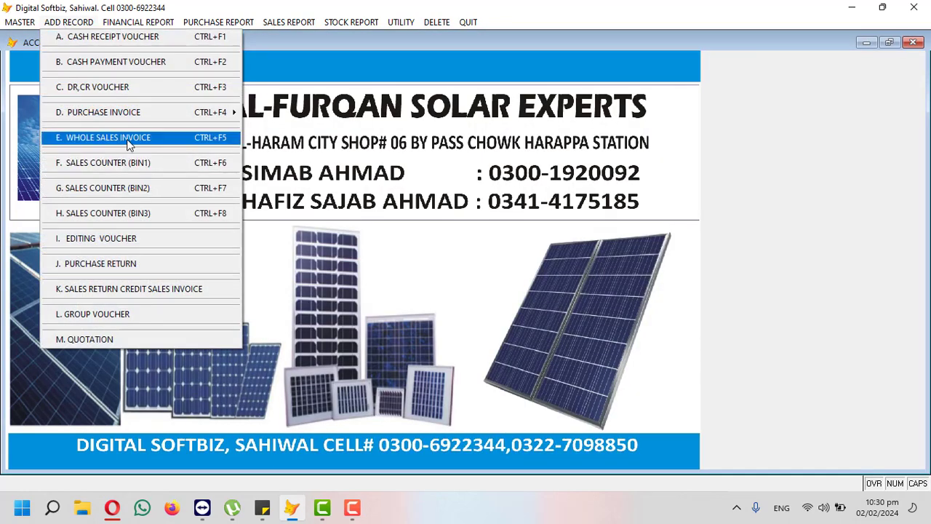
mouse_move(401, 25)
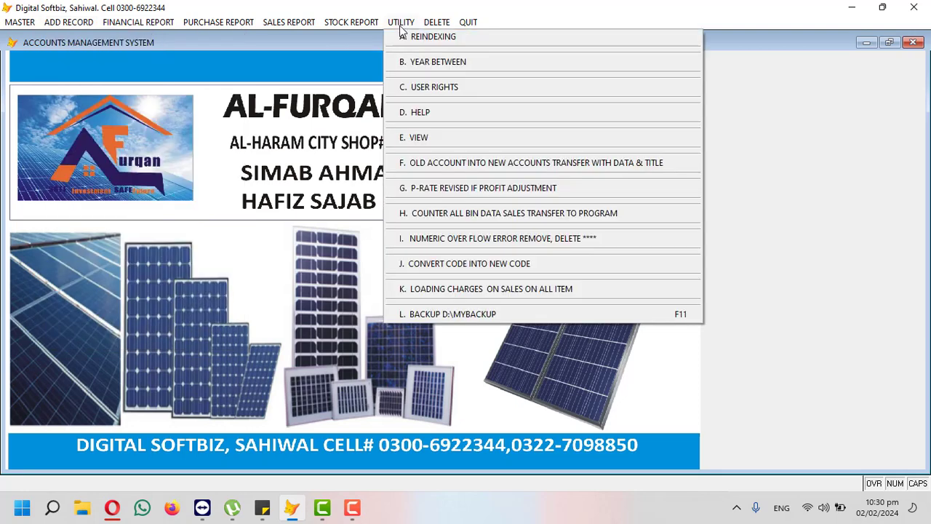
left_click(569, 213)
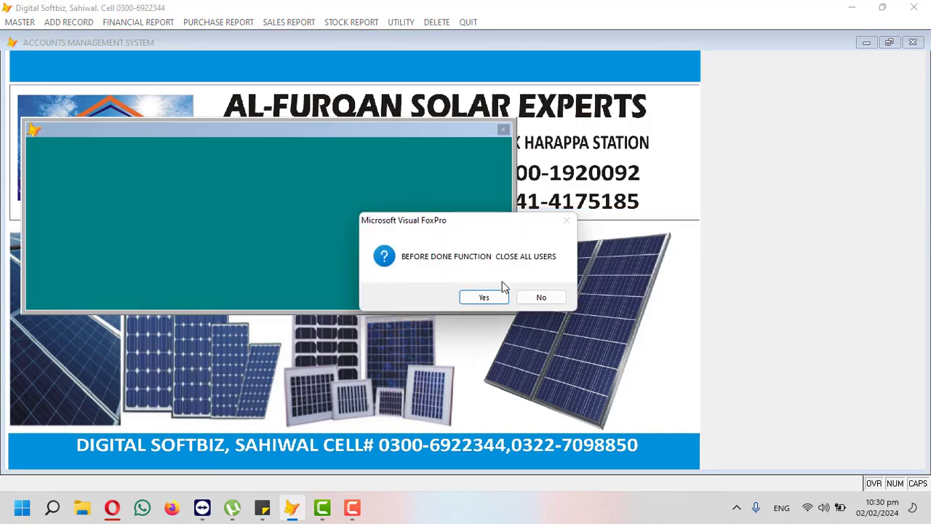
left_click(483, 295)
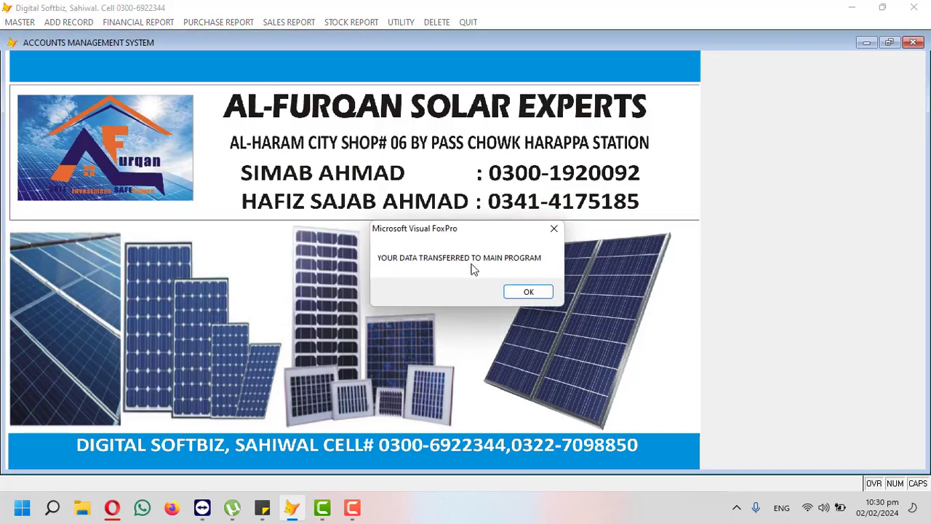
left_click(534, 294)
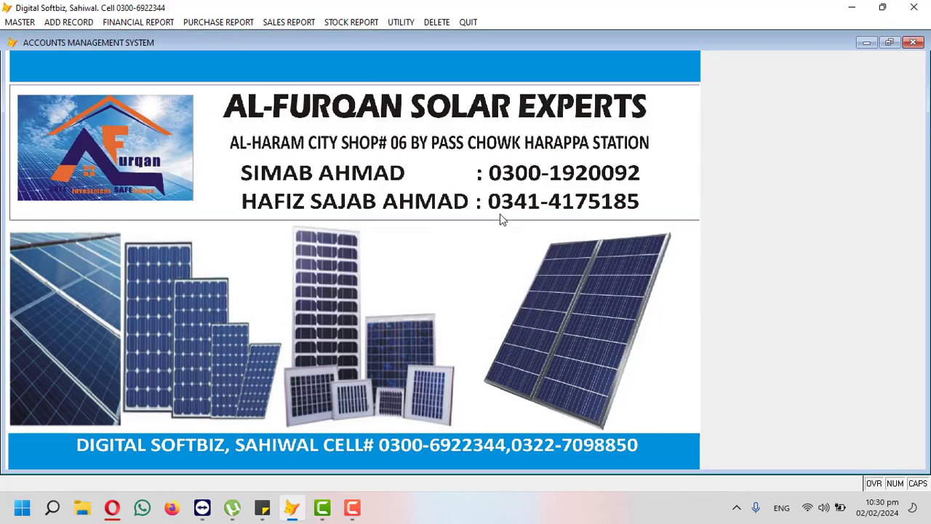
left_click(360, 23)
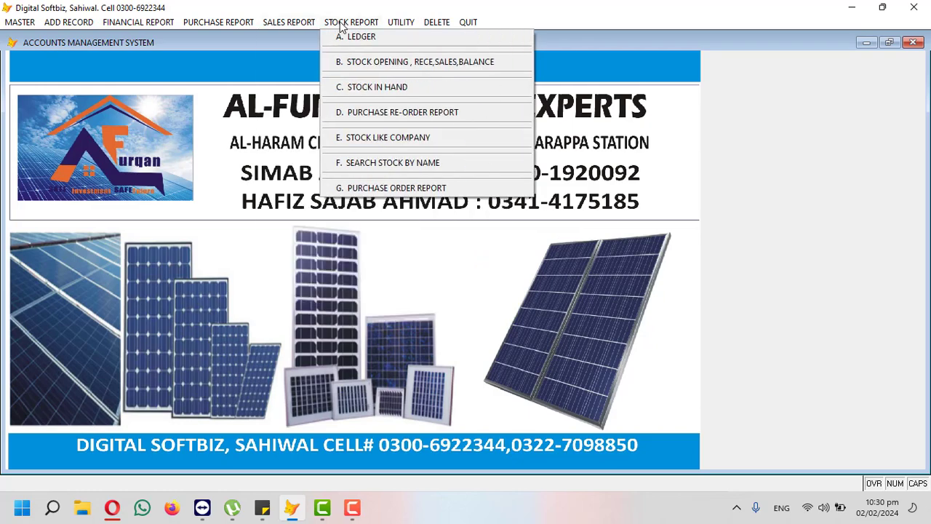
left_click(382, 87)
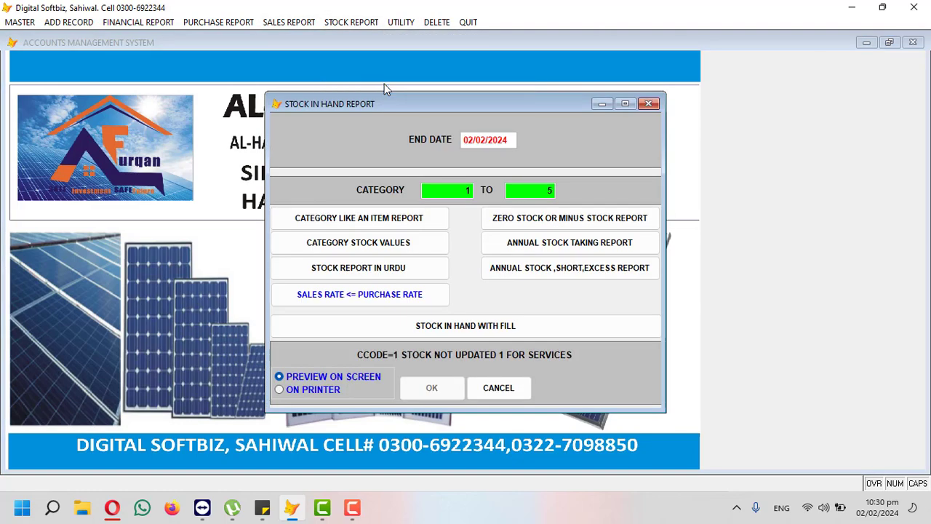
key("Return")
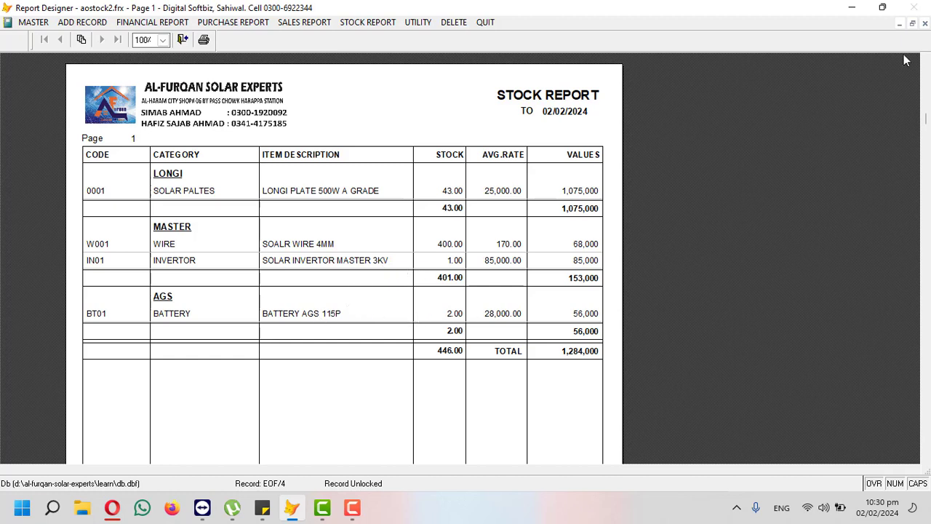
left_click(924, 24)
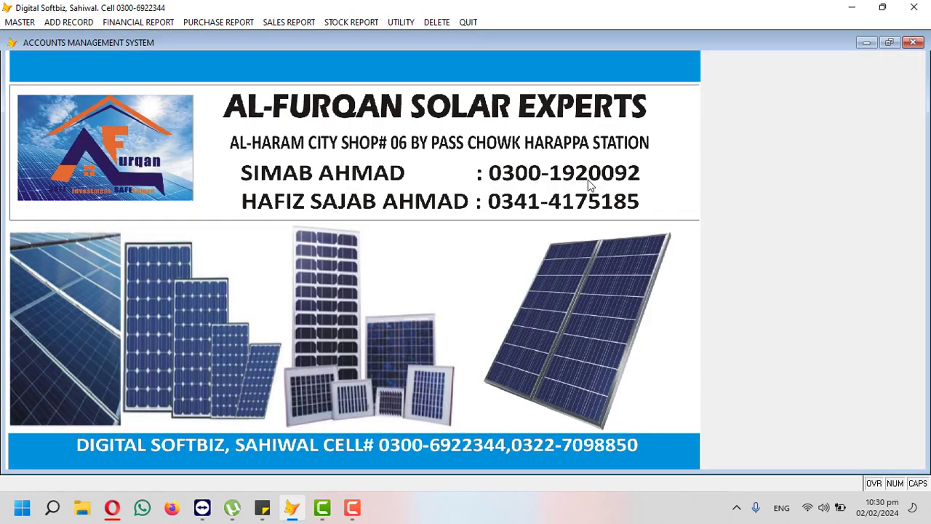
Step: Preview the Daily Sales Report for 02/02/2024, totalling 416,000, then close it
left_click(296, 21)
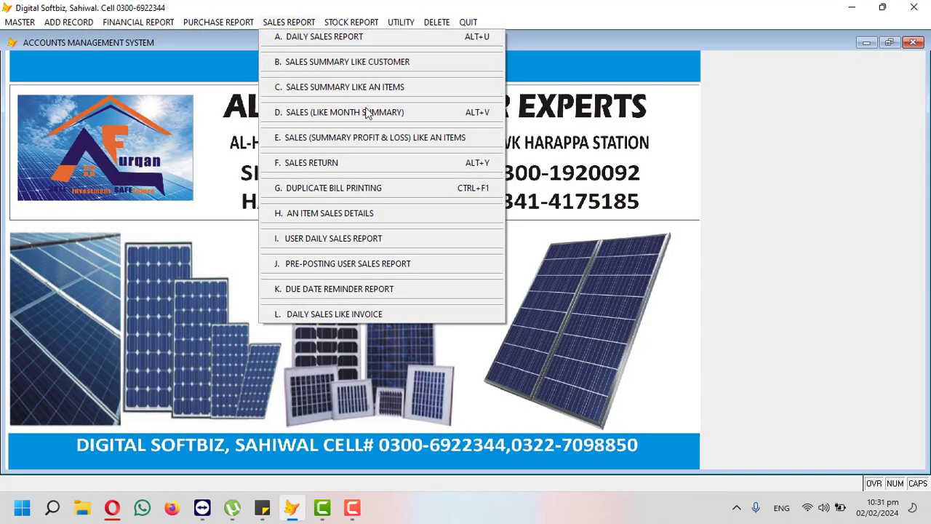
left_click(300, 39)
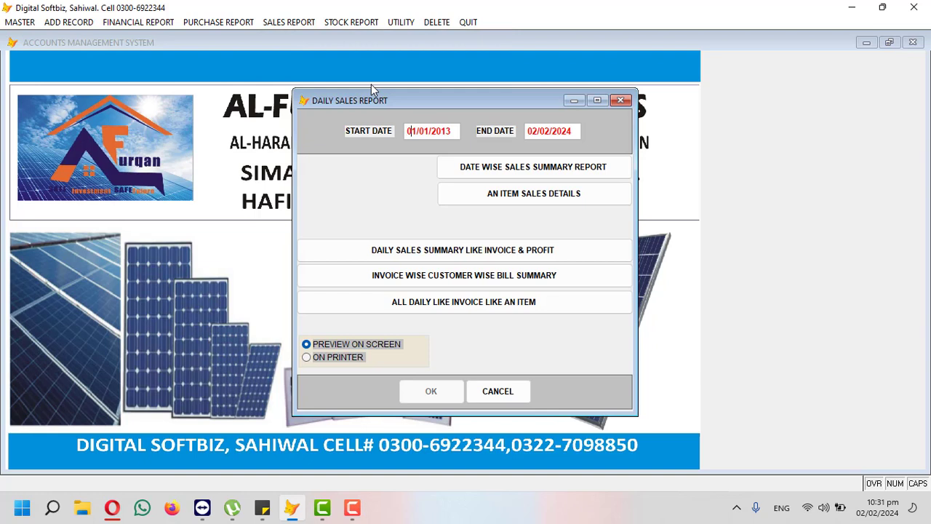
type("0202220")
type("4")
type("024")
key("Return")
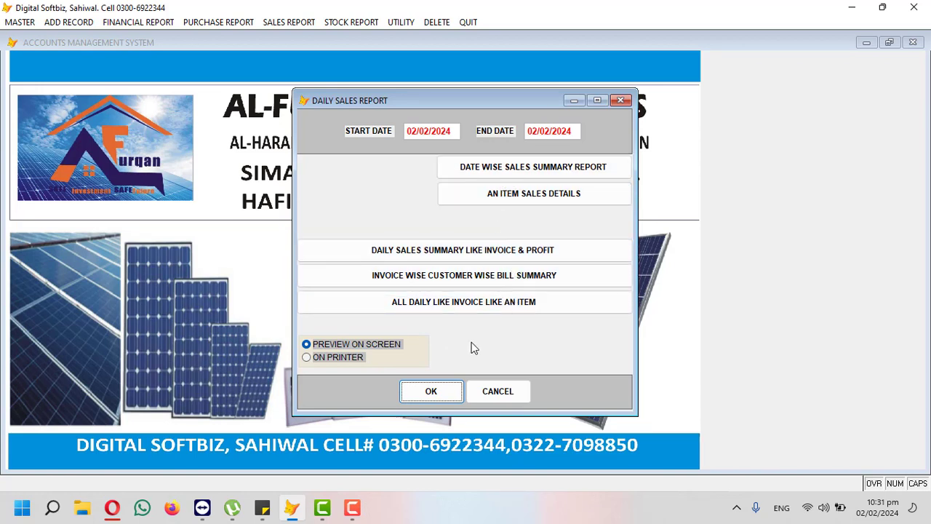
left_click(432, 392)
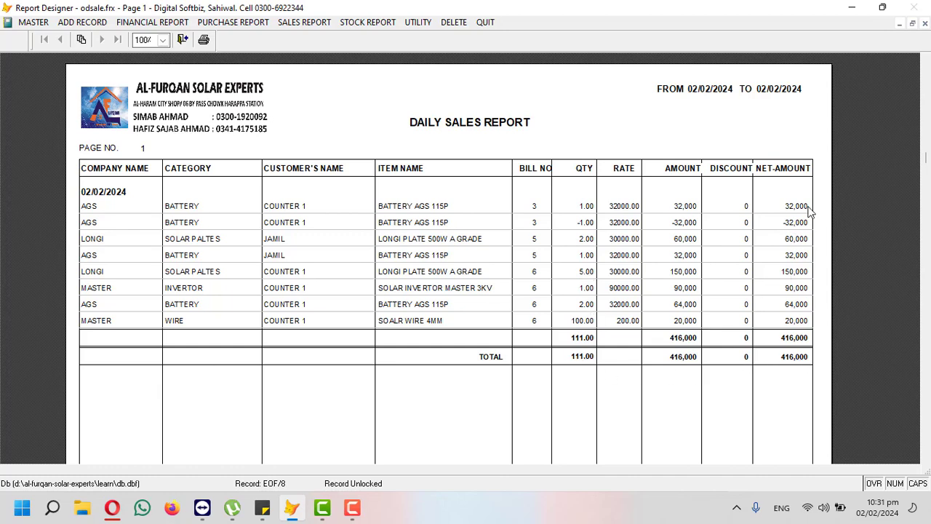
left_click(924, 24)
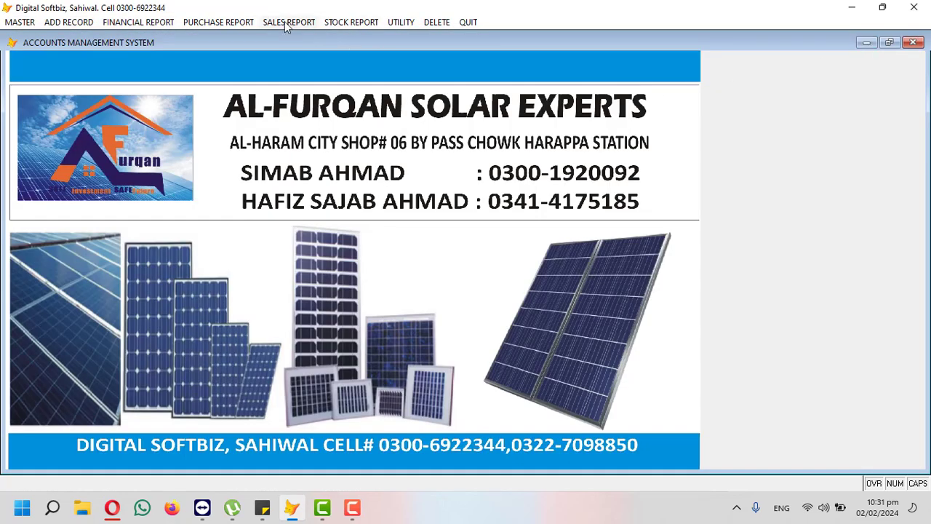
Step: Review the item-wise sales profit and loss report for 02/02/2024, netting 54,000, then close it
left_click(288, 22)
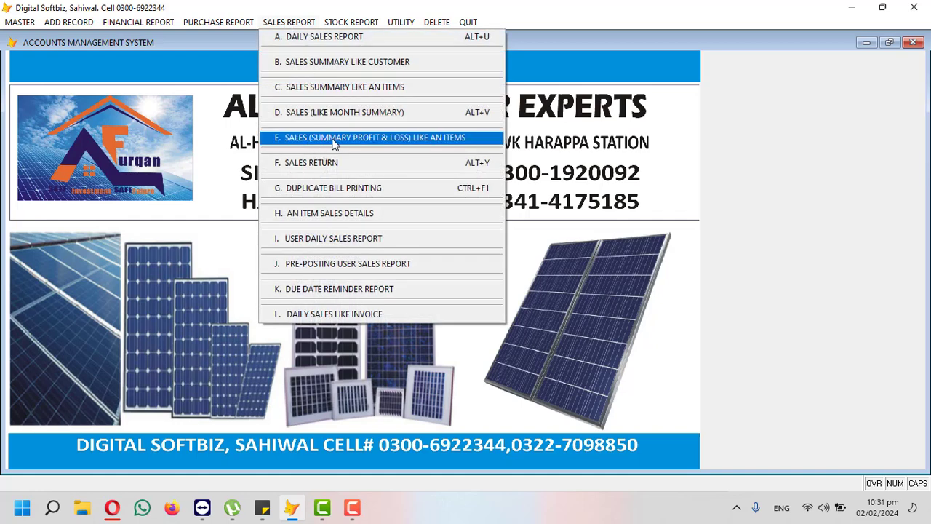
left_click(352, 137)
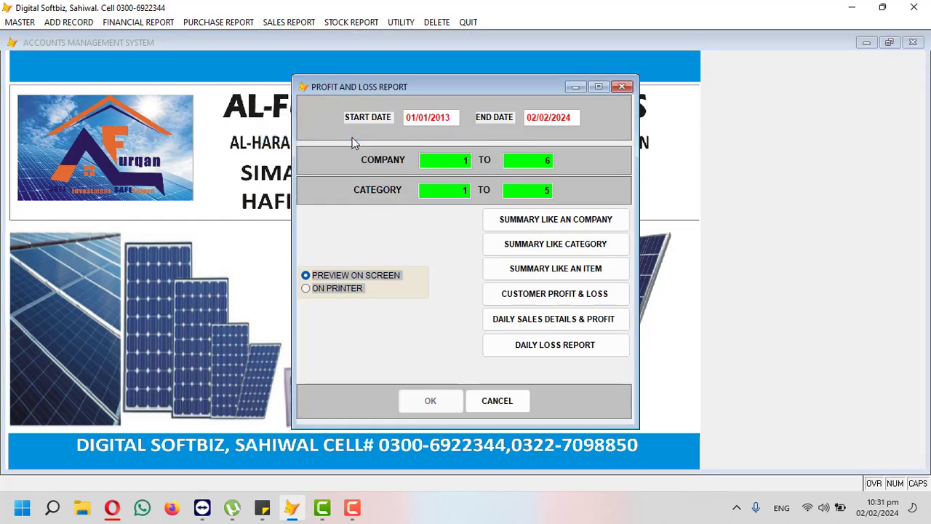
type("02022")
key("Return")
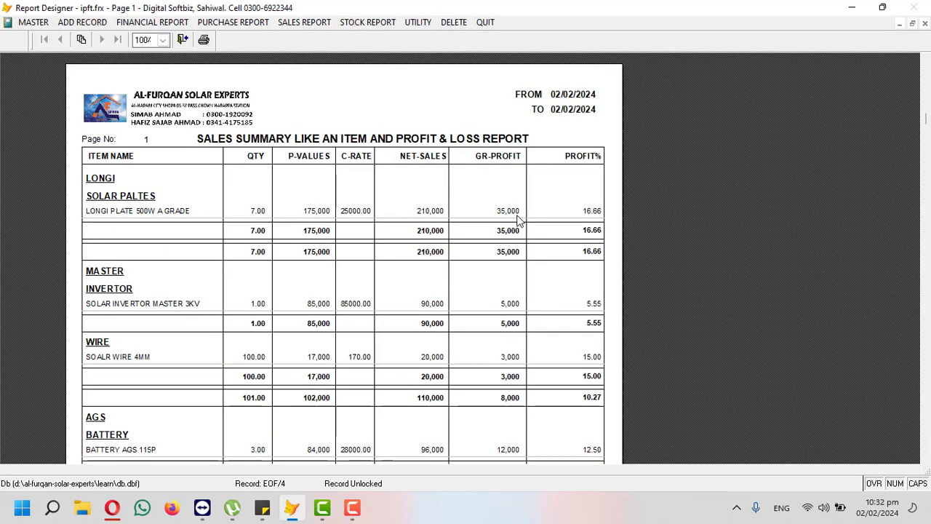
scroll(519, 220, "down", 3)
scroll(519, 231, "down", 2)
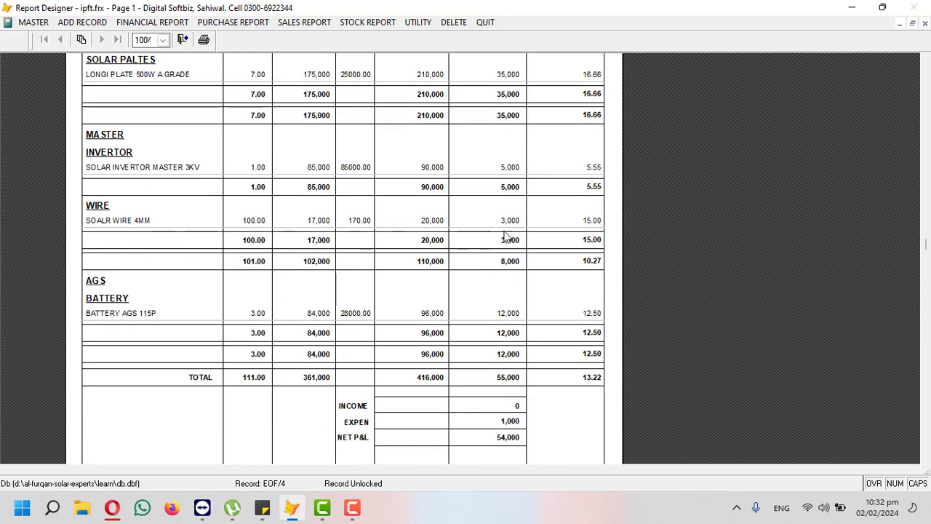
scroll(507, 236, "down", 1)
scroll(516, 211, "down", 3)
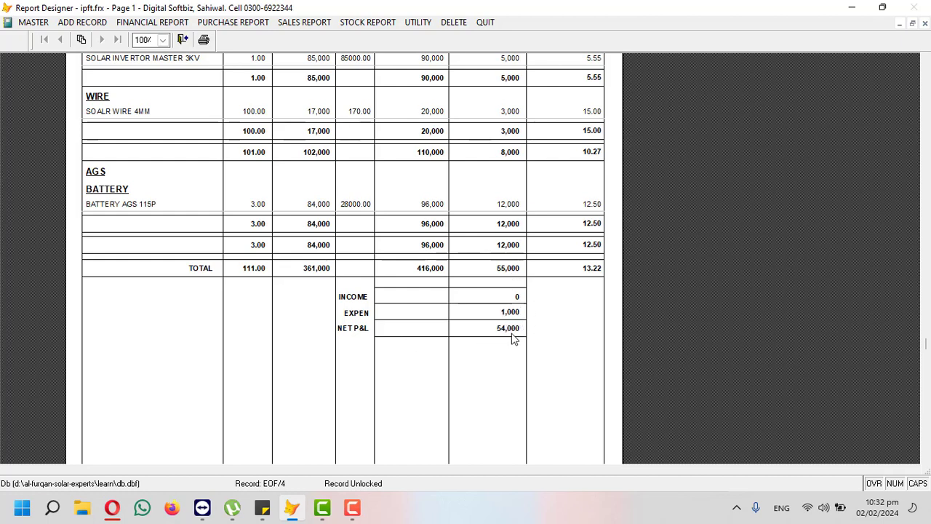
left_click(925, 23)
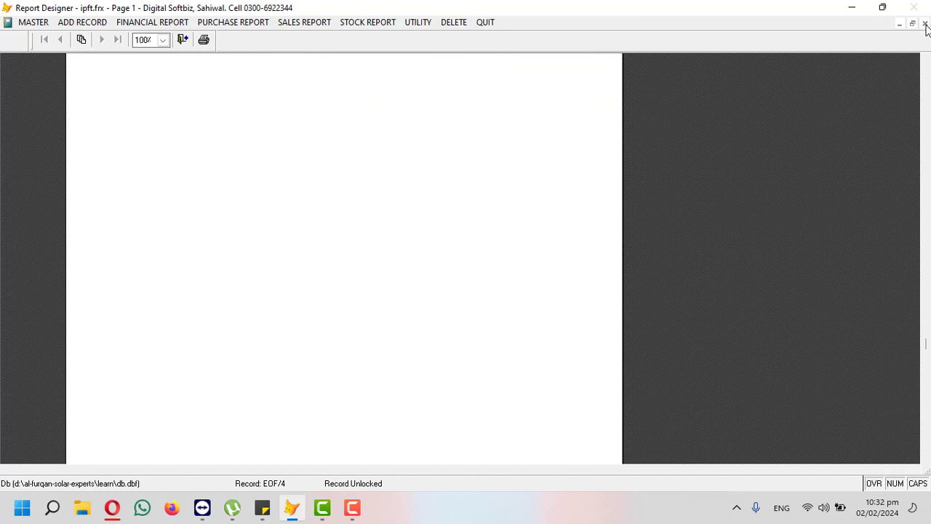
Step: Preview the customer's ledger (692,000 DB balance), then close it without sending a message
left_click(240, 26)
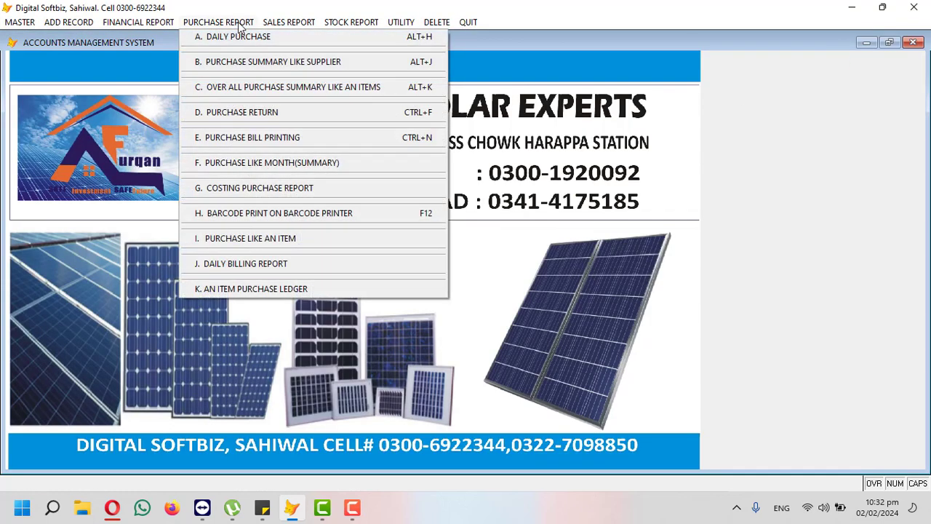
mouse_move(284, 25)
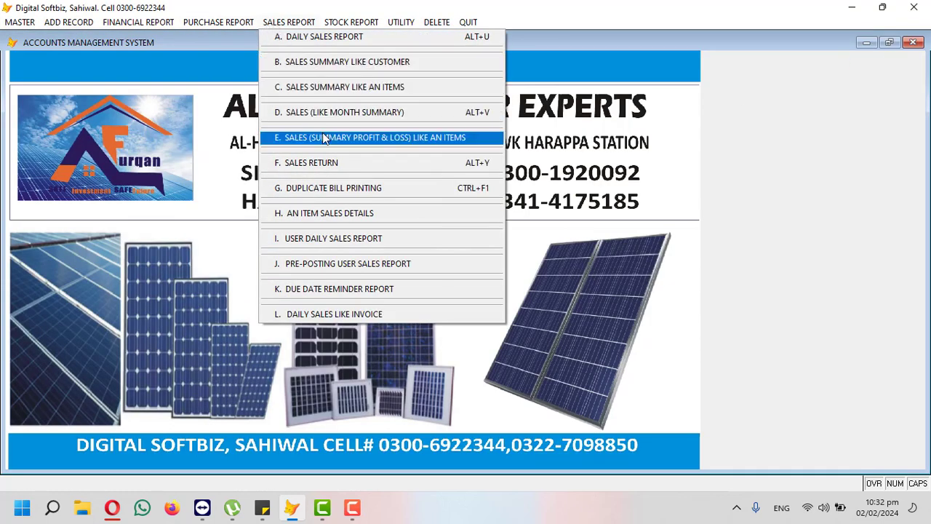
mouse_move(341, 27)
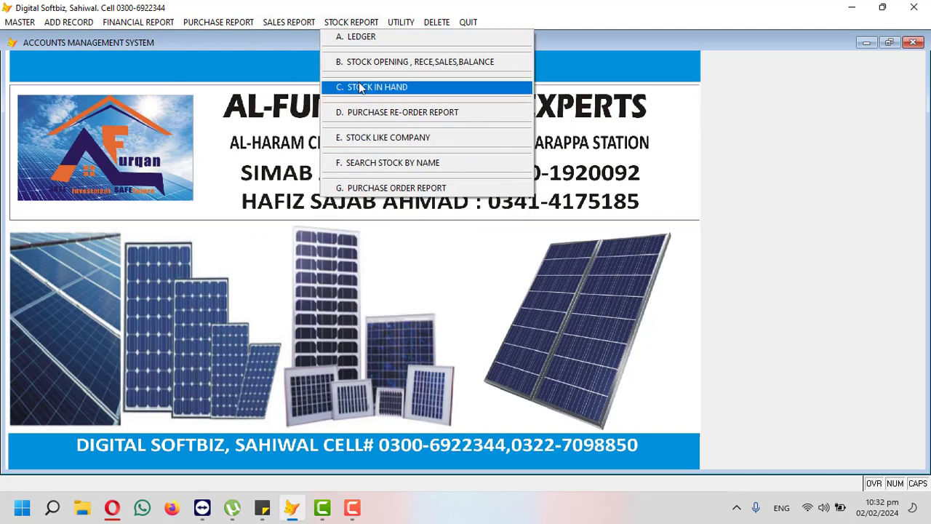
mouse_move(122, 27)
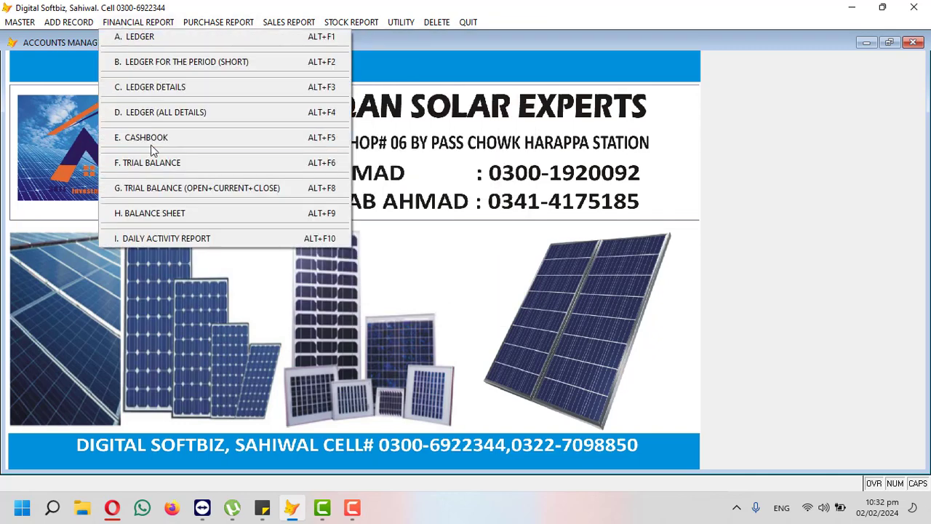
left_click(149, 38)
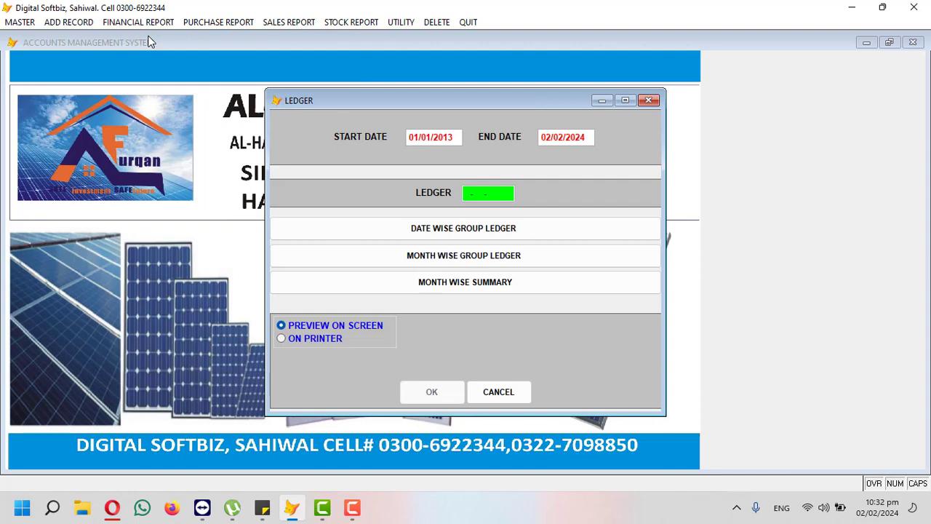
key("Return")
type("JAM")
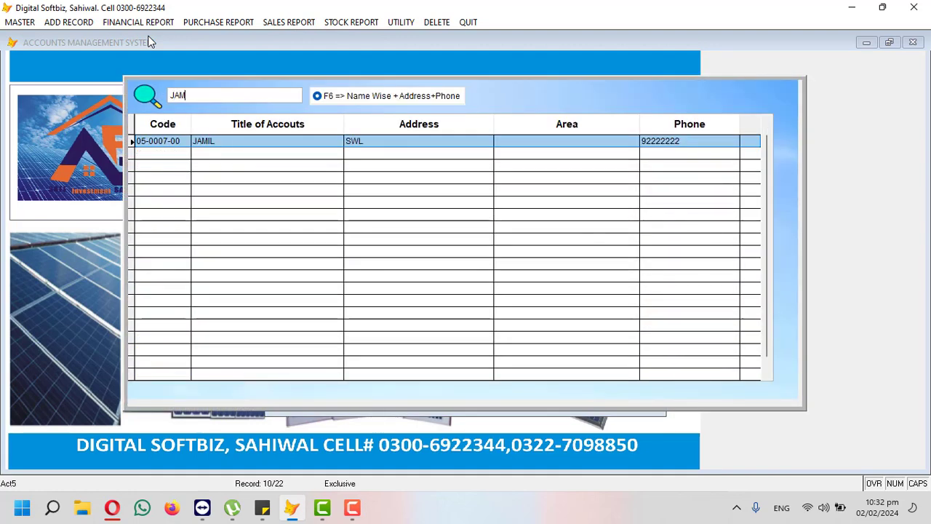
key("Return")
key("Return")
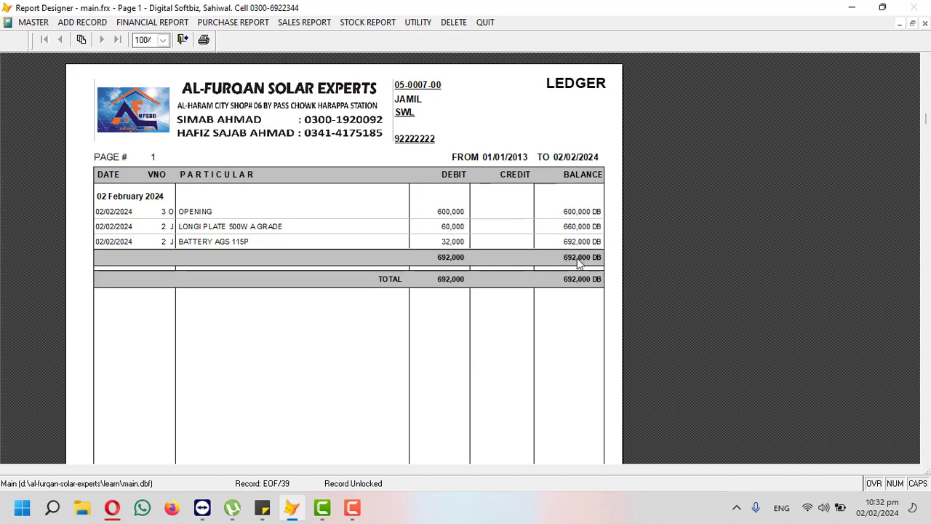
left_click(924, 24)
left_click(516, 300)
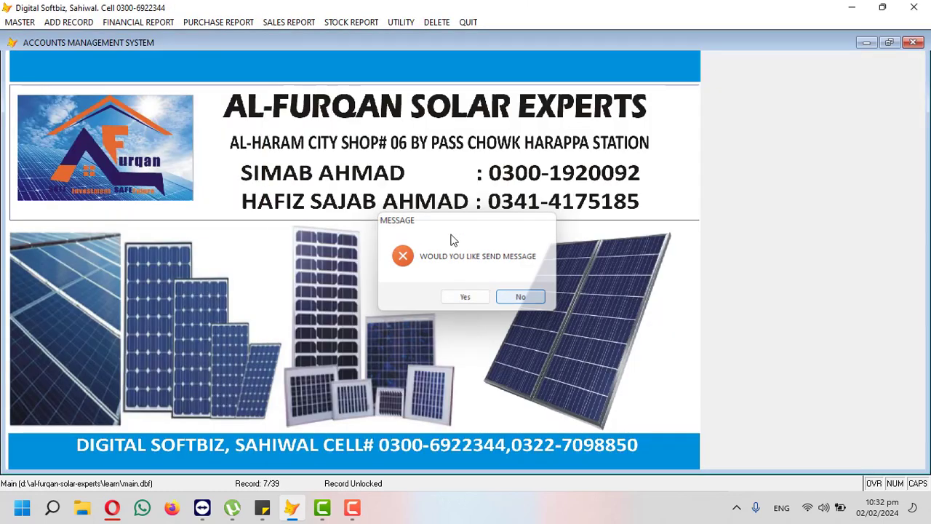
Step: Preview the COUNTER 1 ledger (324,000 DB balance) and close it, declining the message prompt
left_click(165, 24)
left_click(155, 38)
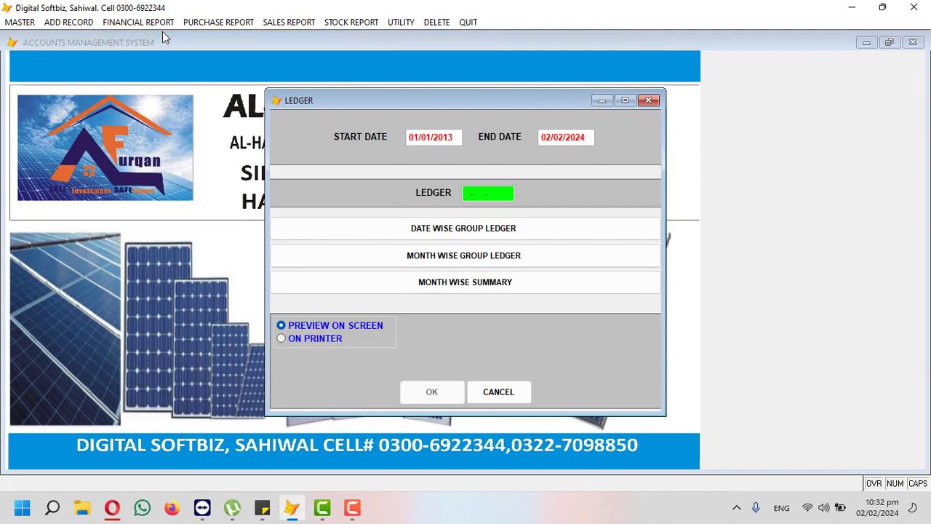
key("Return")
type("COU")
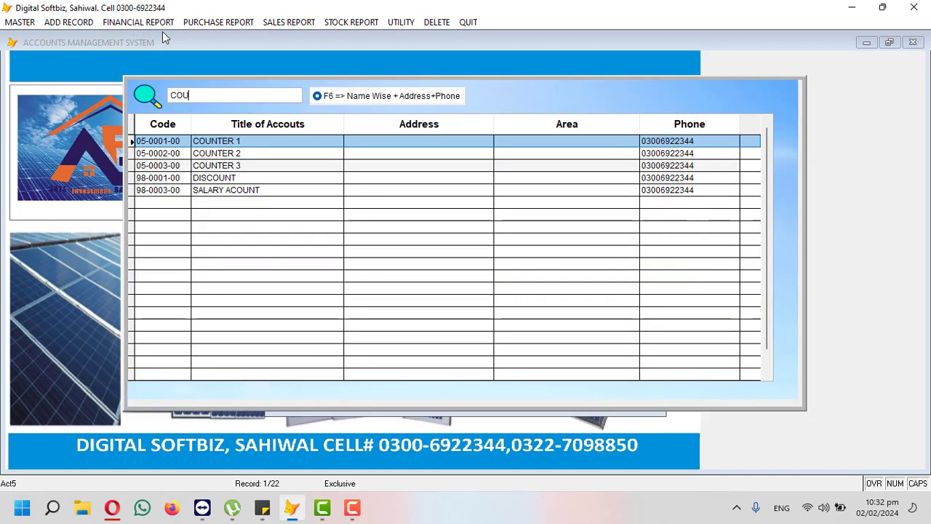
key("Return")
key("Return")
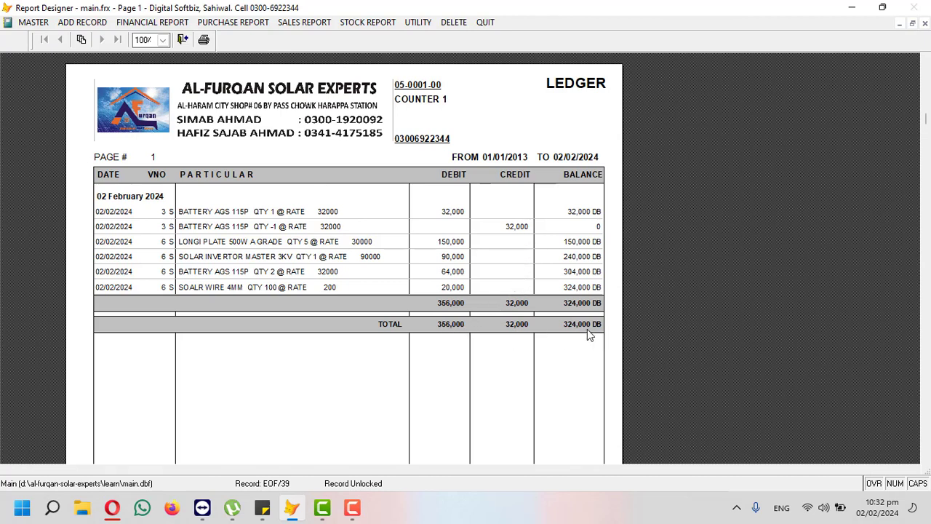
key("Escape")
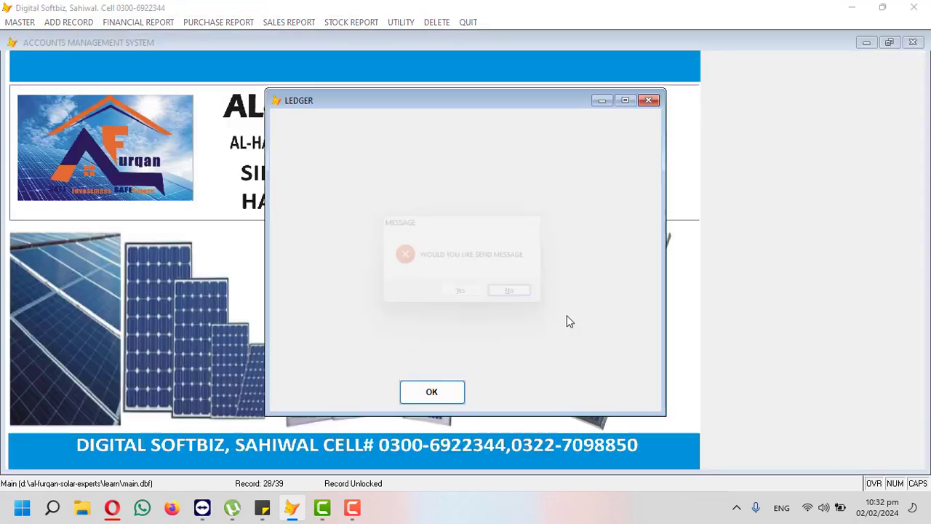
left_click(518, 292)
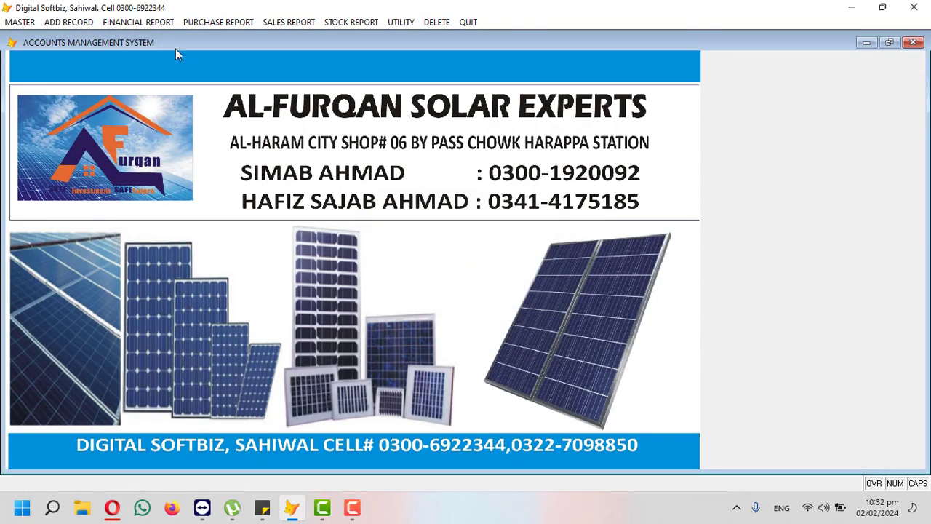
Step: Record a cash receipt voucher crediting COUNTER 1 with 324,000 and close the form
left_click(69, 21)
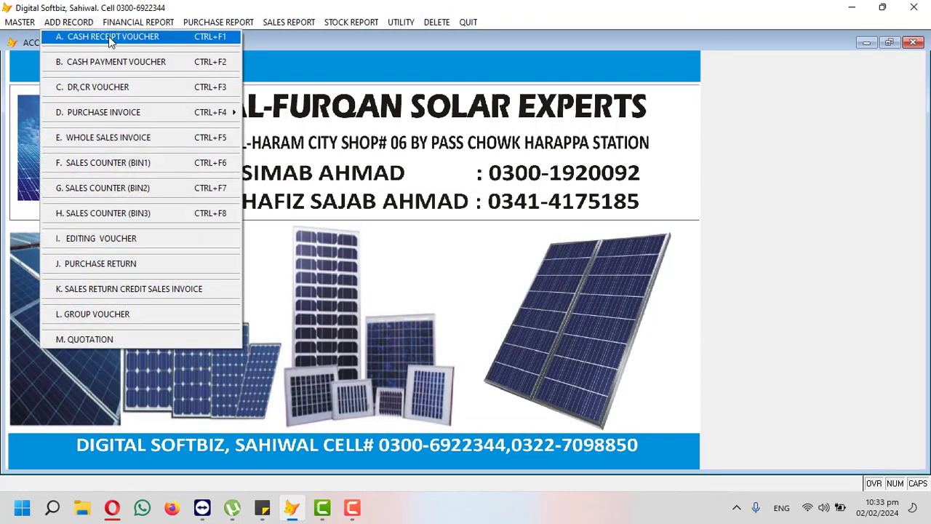
left_click(110, 37)
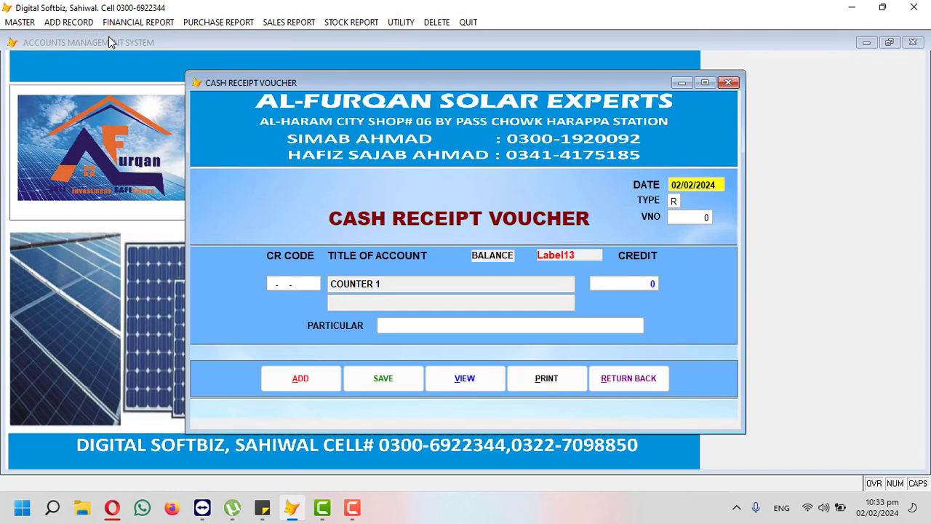
key("Return")
key("Return")
type("CO")
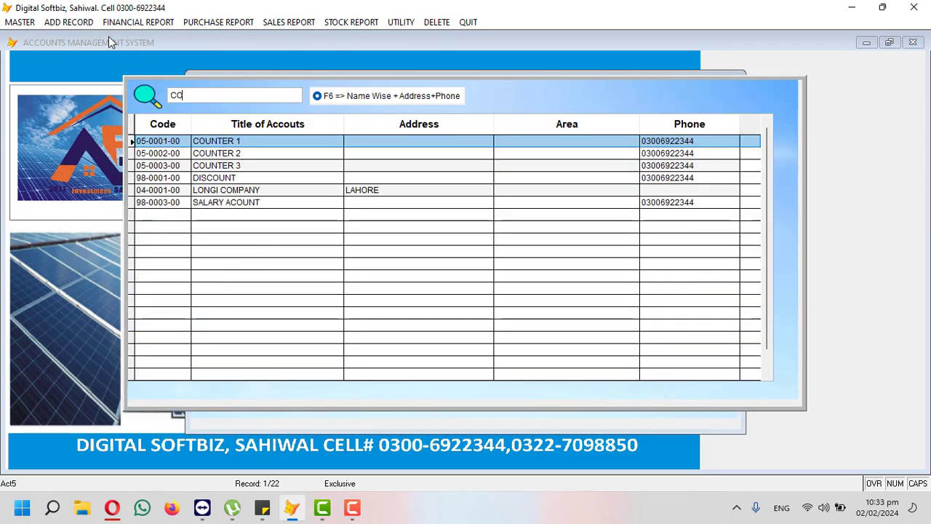
type("U")
key("Return")
key("Return")
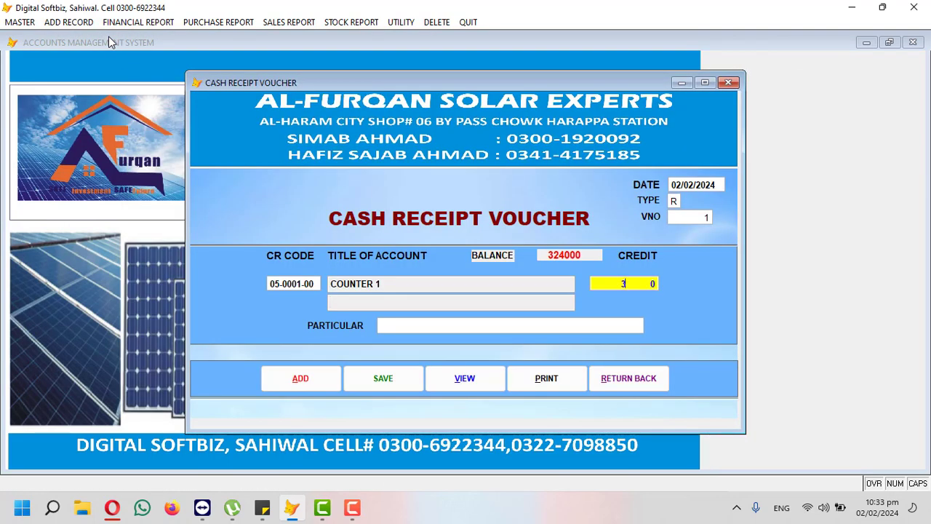
type("324.000")
key("Return")
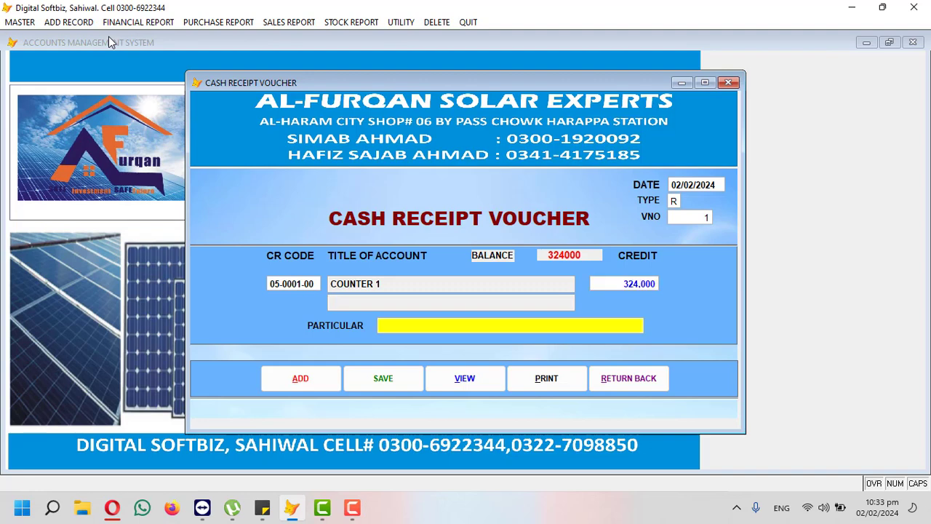
key("Return")
key("Return")
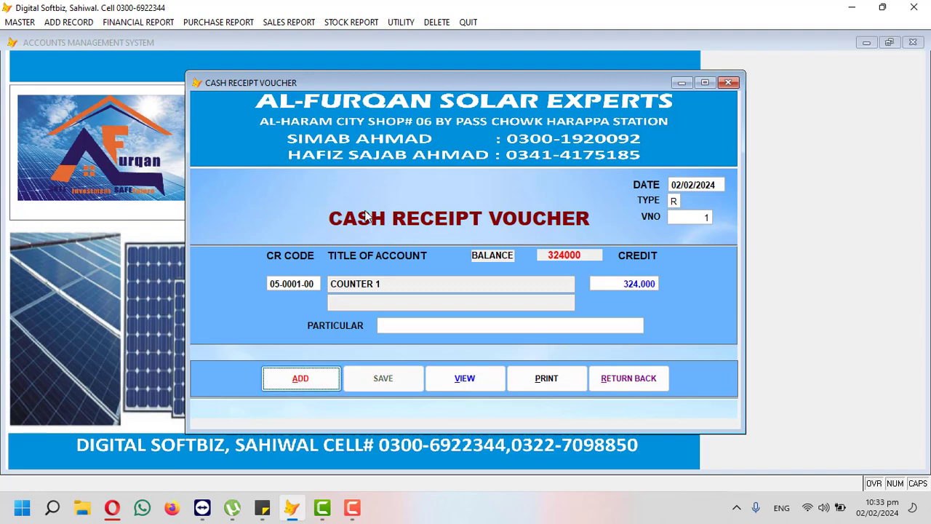
left_click(598, 369)
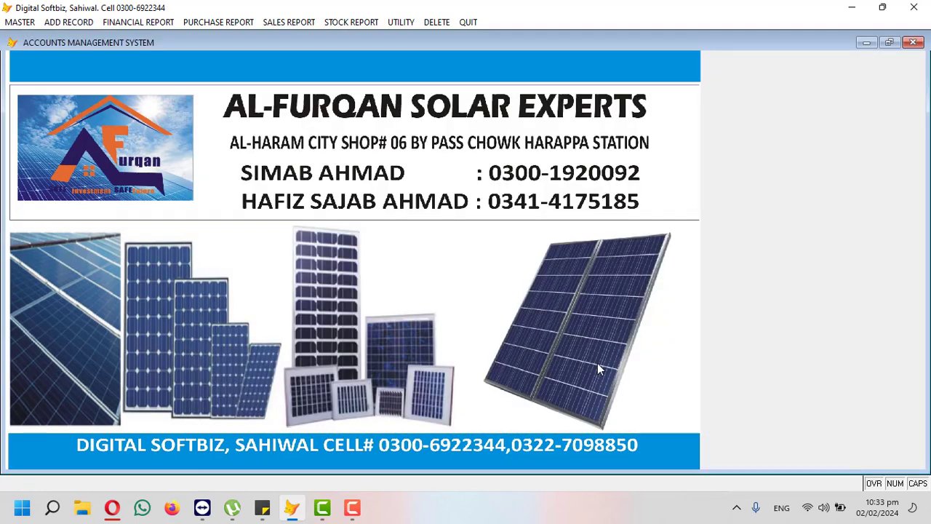
Step: Preview the cash book showing receipts 324,000, payments 101,000 and balance 223,000
left_click(144, 27)
left_click(175, 137)
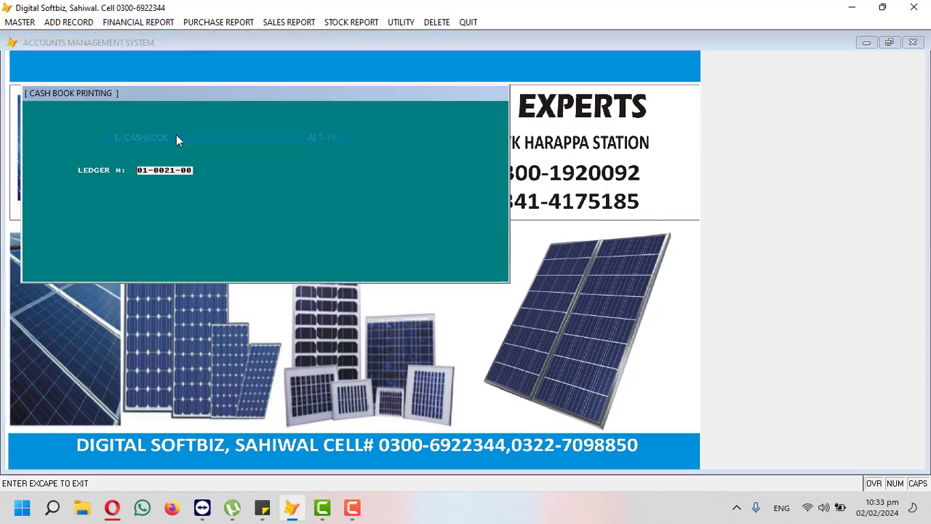
key("Return")
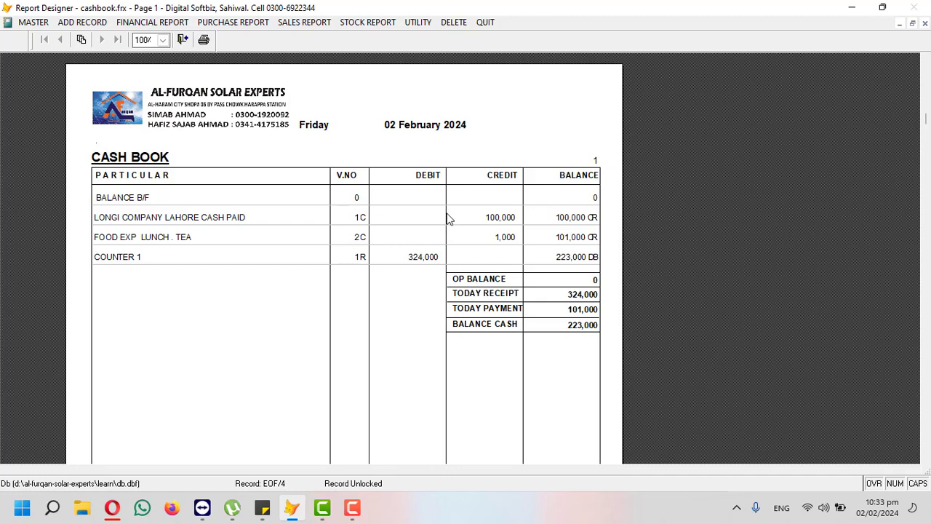
key("Escape")
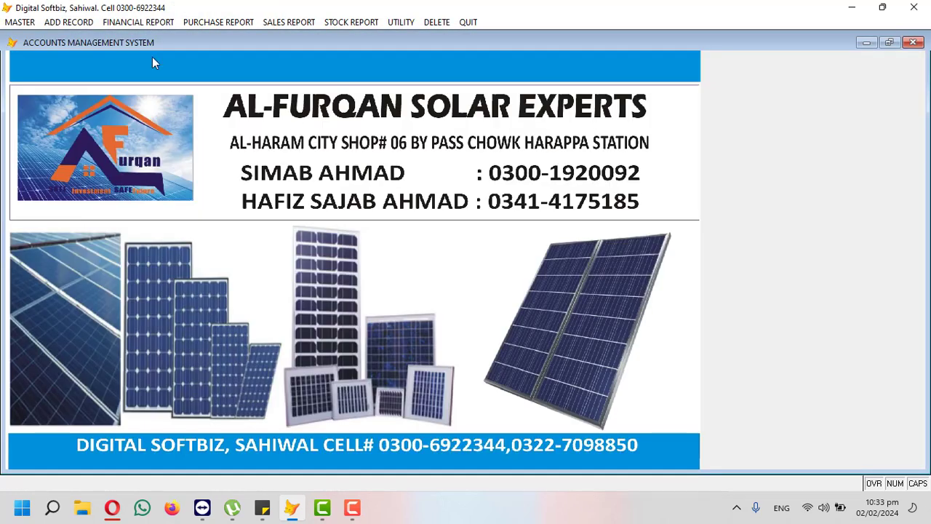
Step: Record cash receipt voucher 2 crediting the customer account with 200,000
left_click(69, 22)
left_click(80, 34)
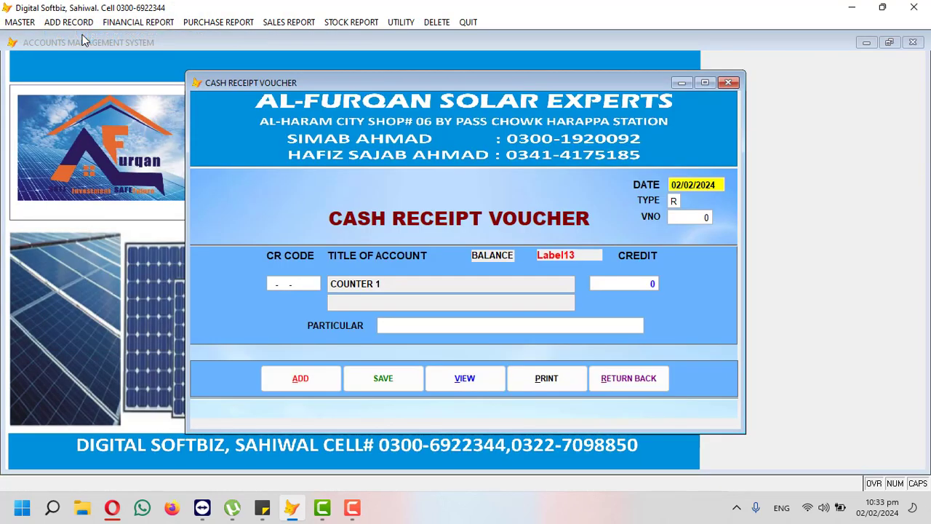
key("Return")
key("Return")
key("Return")
key("Return")
type("J")
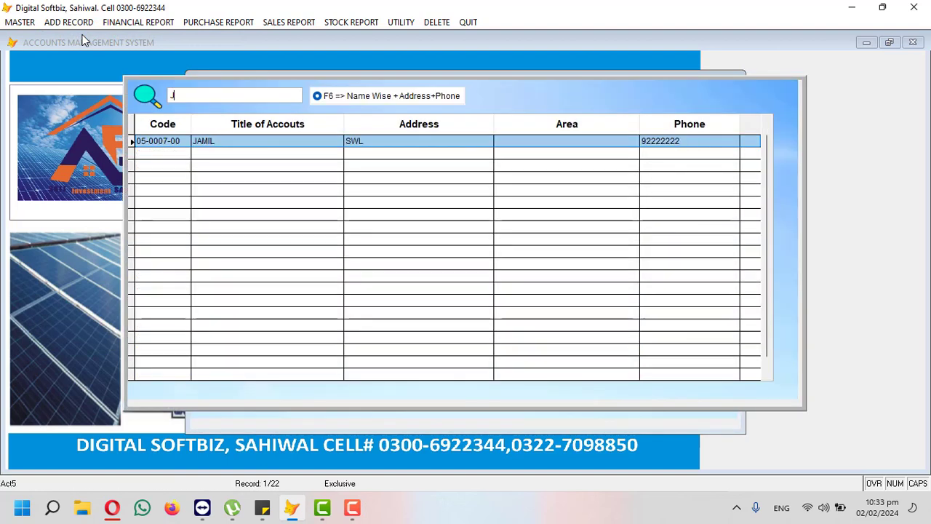
type("AM")
key("Return")
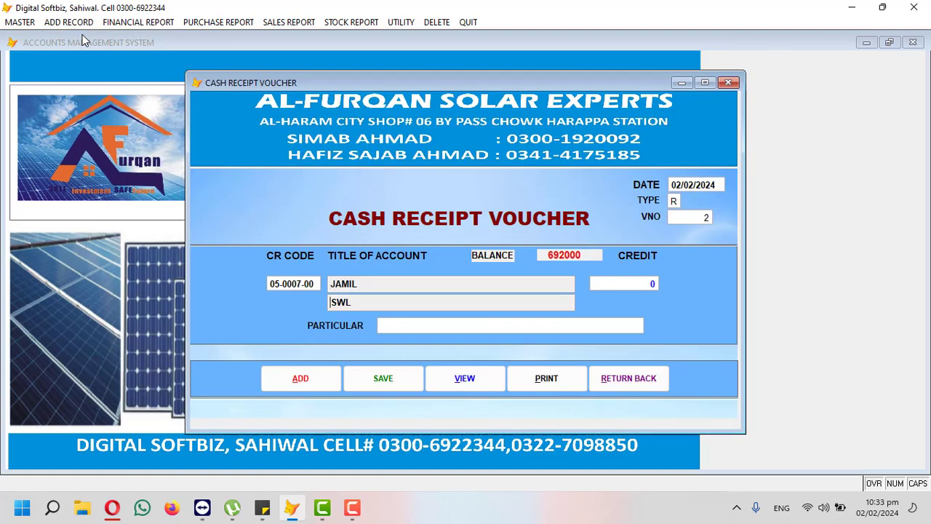
type("200.000 0")
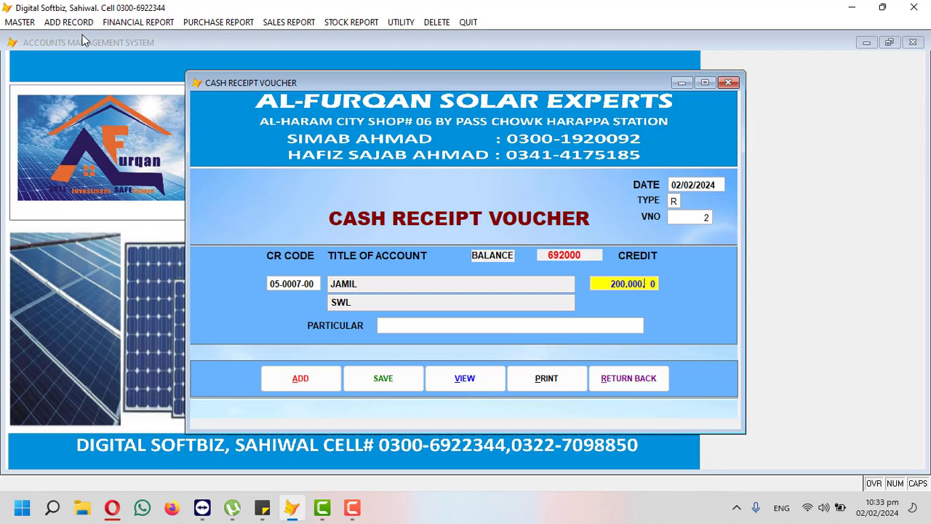
key("Return")
key("Return")
key("Return")
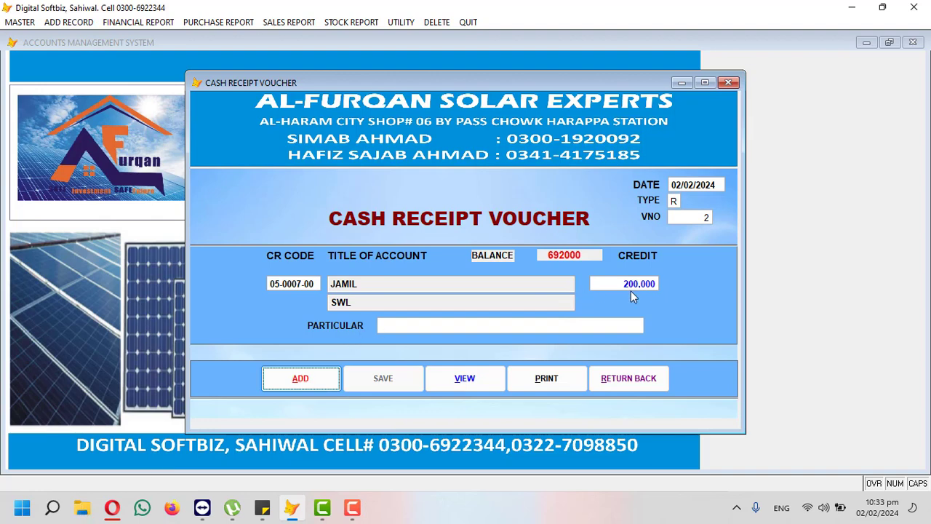
left_click(657, 379)
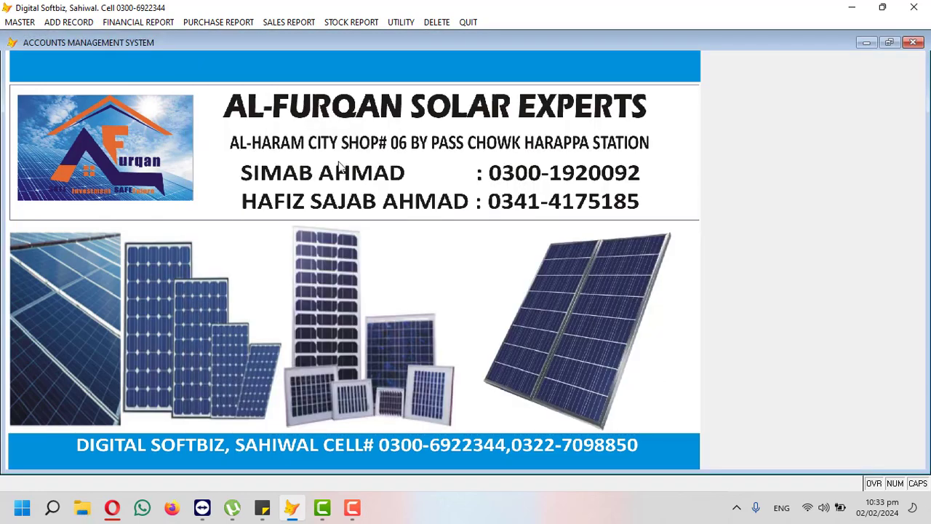
Step: Preview the cash book, now showing receipts 524,000 and cash balance 423,000
left_click(80, 24)
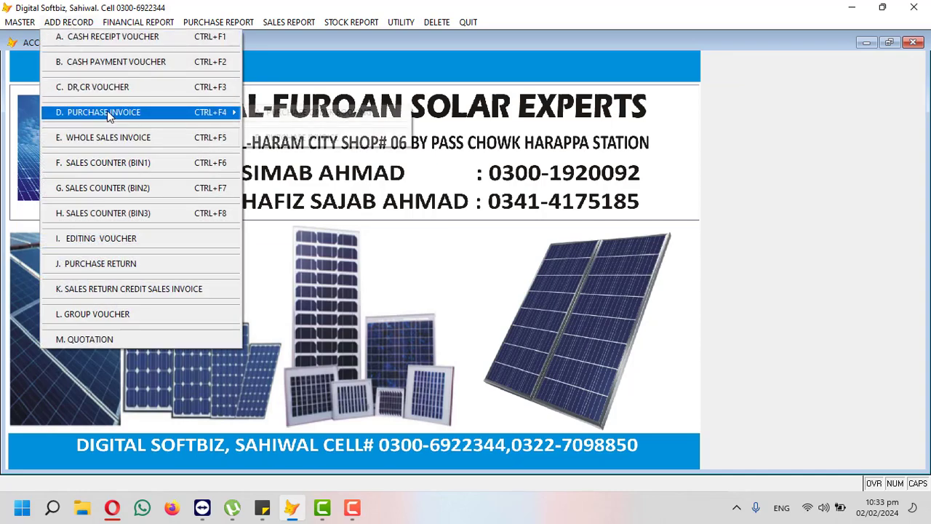
mouse_move(139, 22)
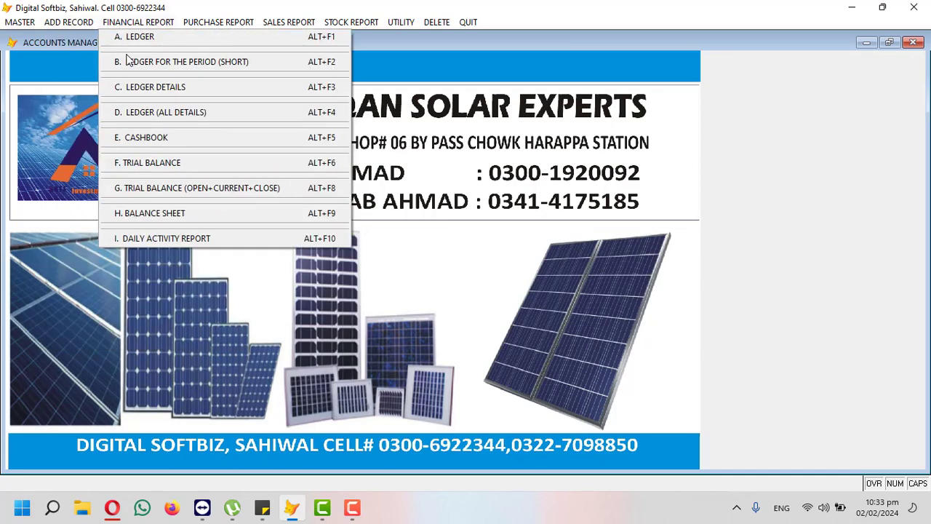
left_click(144, 138)
key("Return")
key("Return")
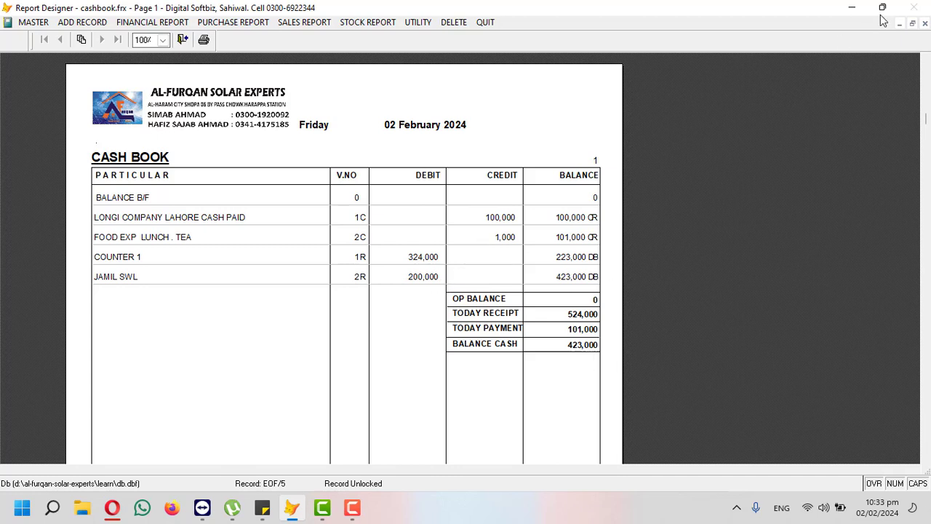
left_click(924, 23)
left_click(77, 23)
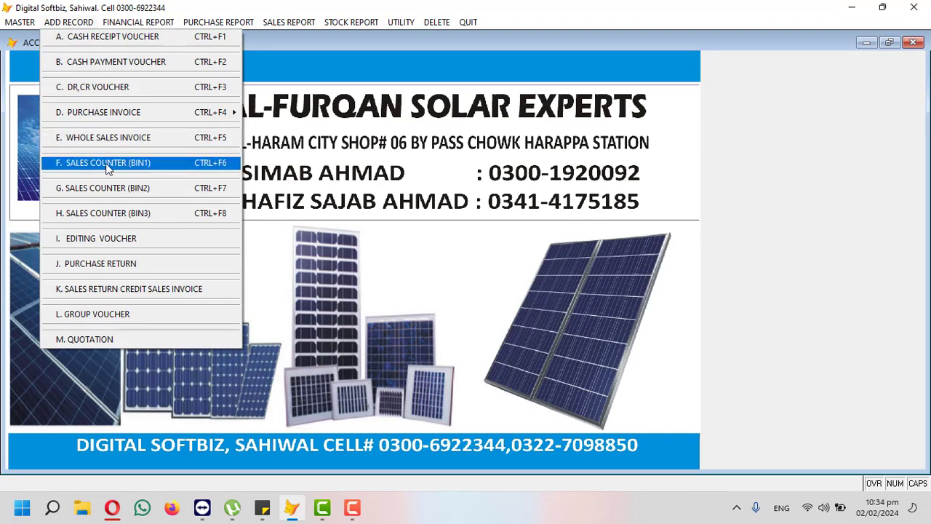
Step: Start a purchase invoice from LONGI COMPANY with party bill number 1254
mouse_move(107, 118)
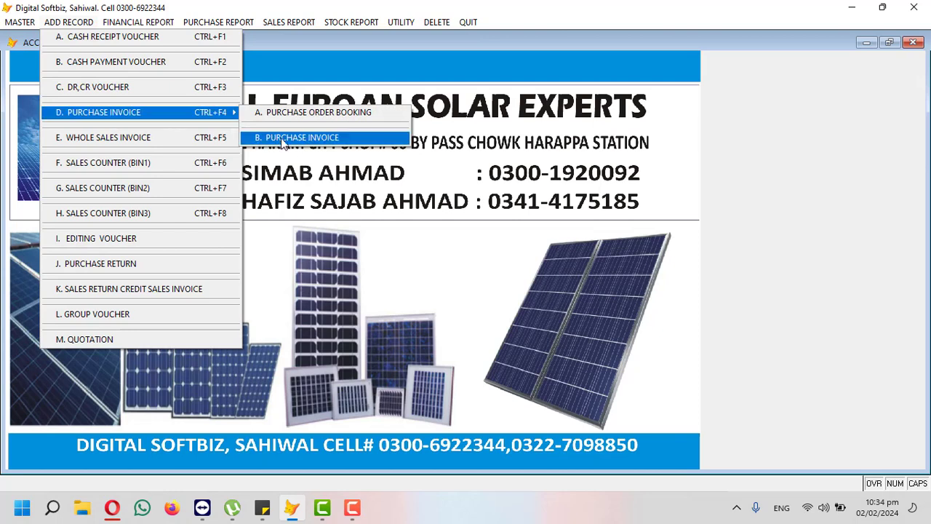
left_click(324, 138)
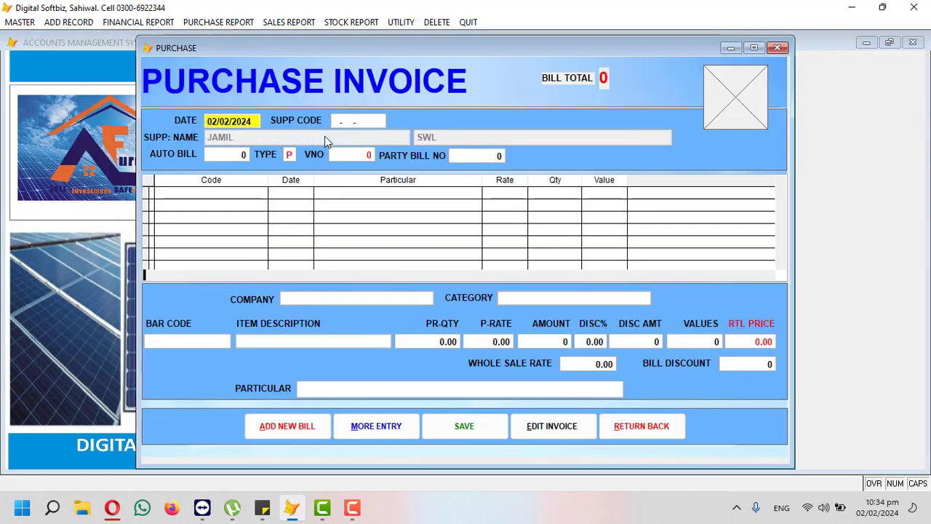
key("Return")
type("LON")
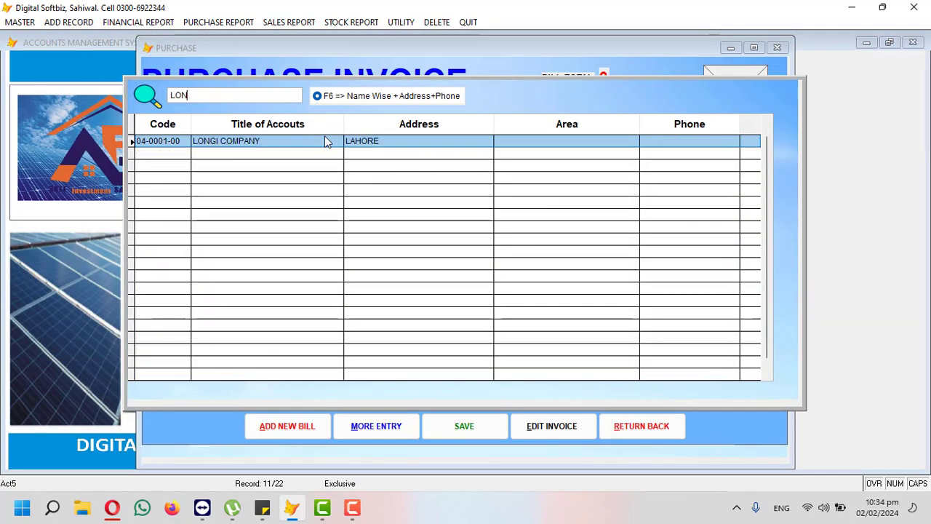
key("Return")
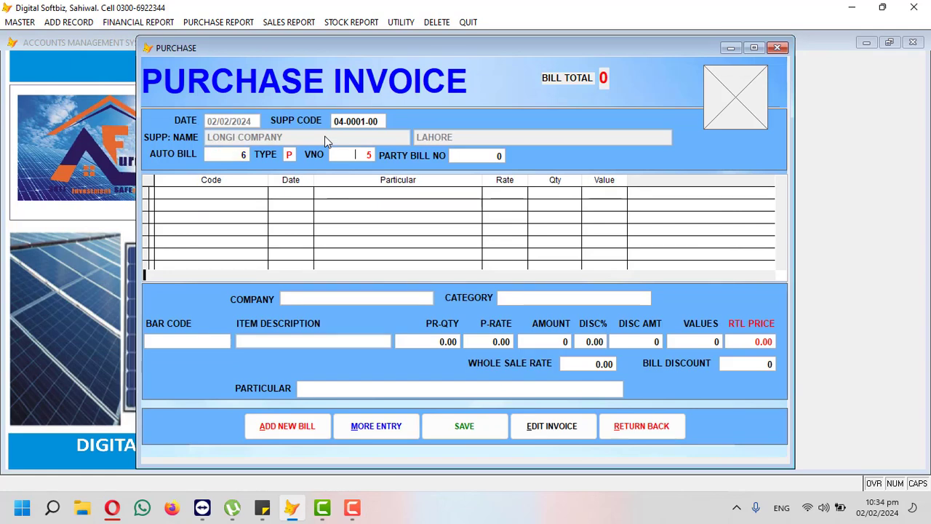
key("Return")
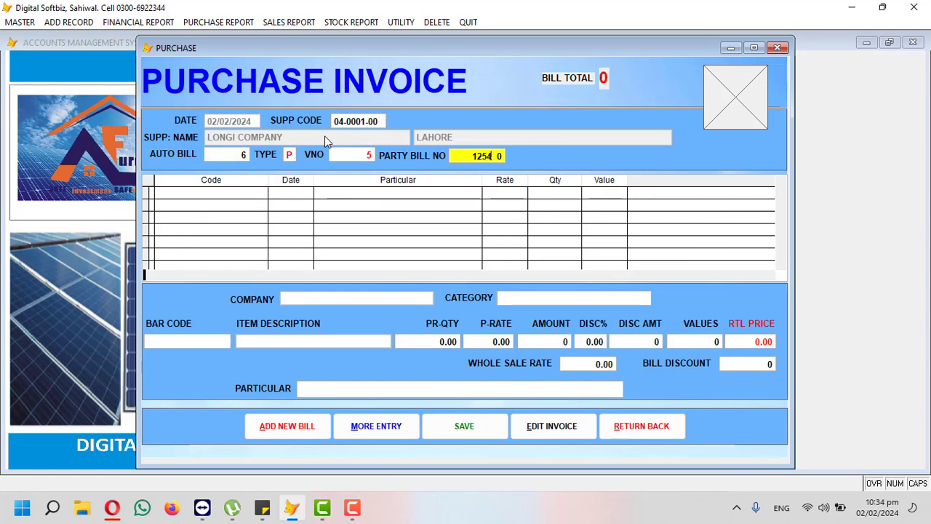
type("1254")
key("Return")
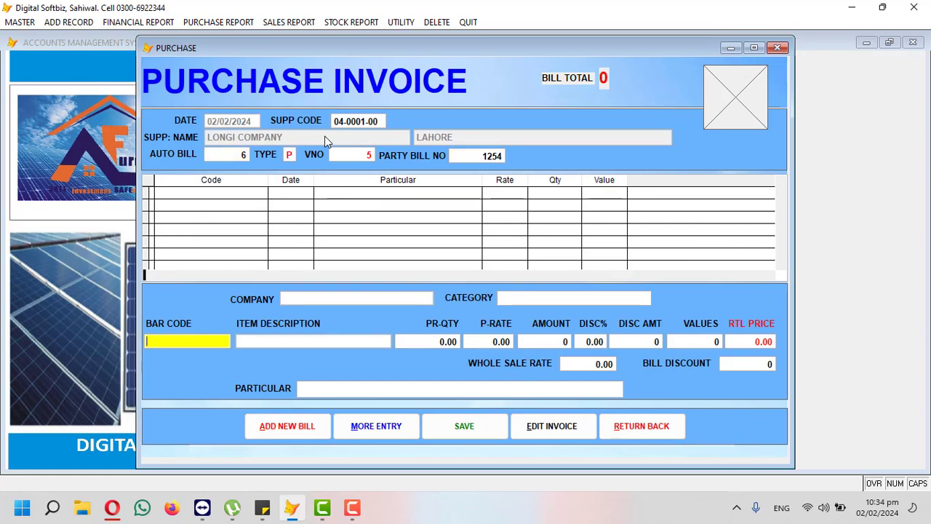
Step: Add 5 BATTERY AGS 115P and 10 LONGI PLATE 500W A GRADE lines to the invoice
key("Return")
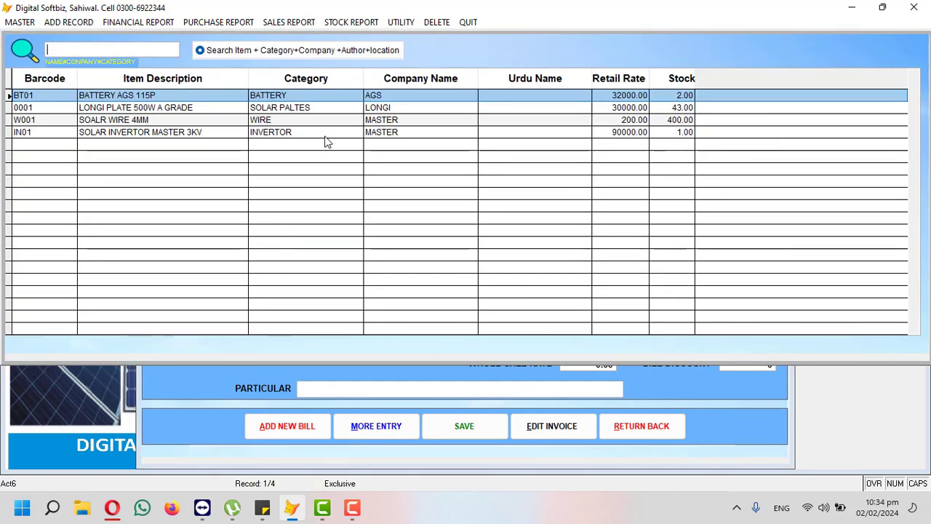
key("Return")
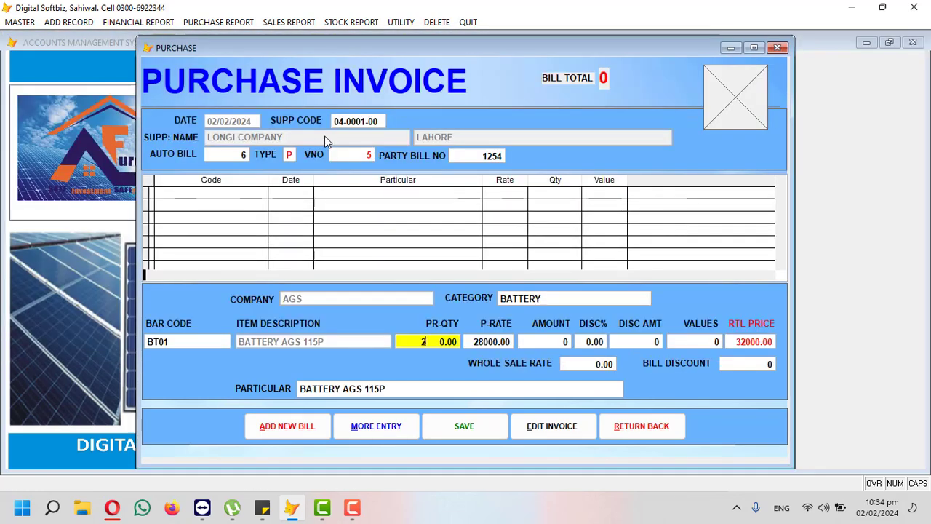
type("5")
key("Return")
key("Return")
key("Return")
key("Return")
key("Return")
key("Return")
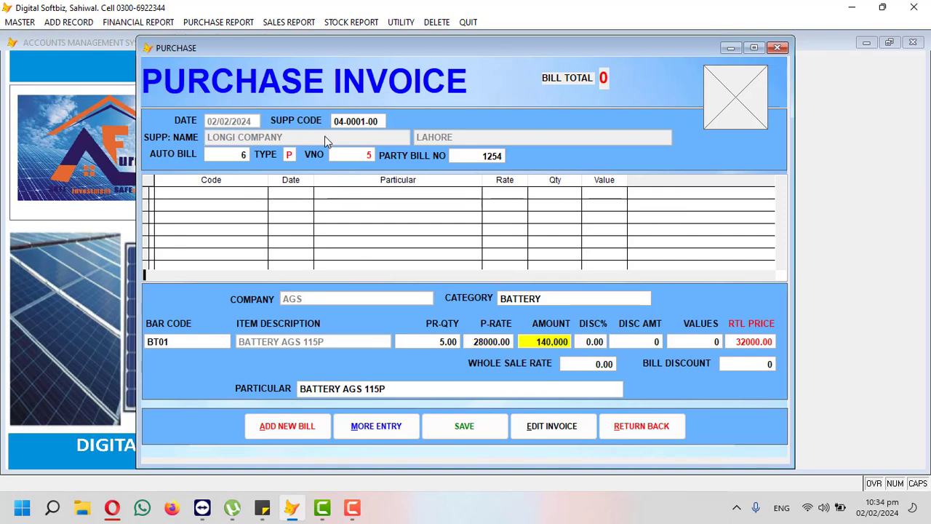
key("Return")
key("Return")
key("Return")
key("Return")
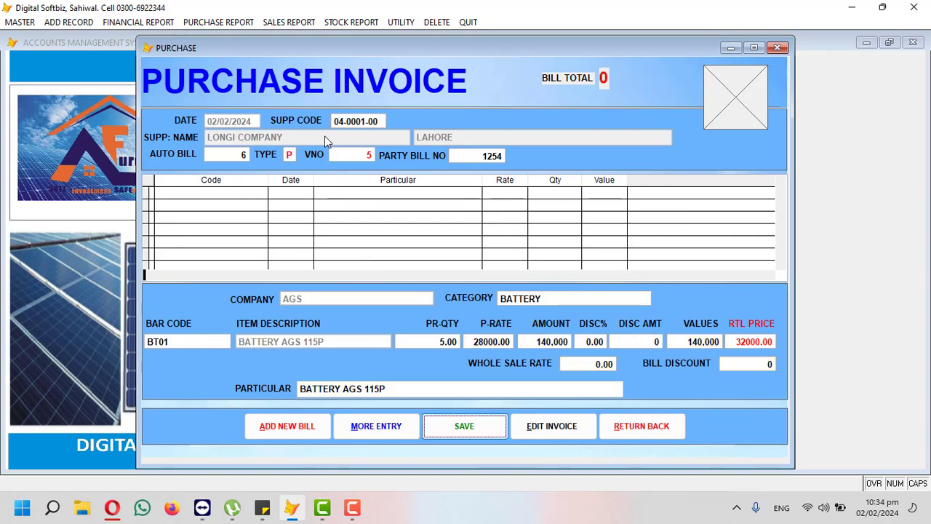
key("Return")
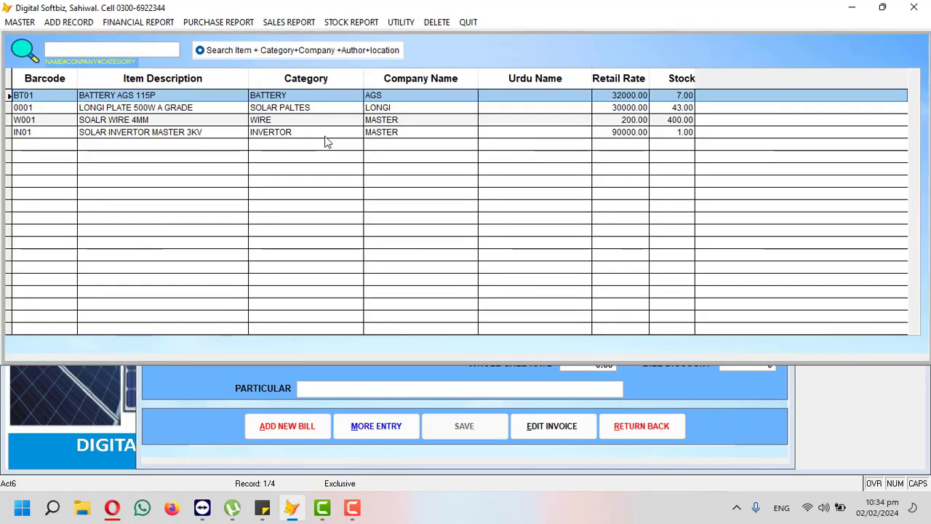
key("Down")
key("Return")
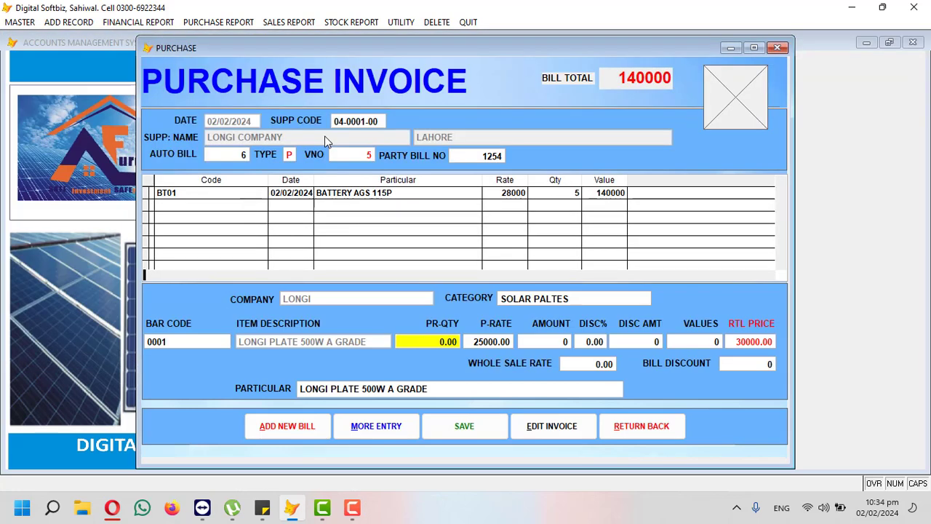
type("10")
key("Return")
key("Return")
key("Return")
key("Return")
key("Return")
key("Return")
key("Return")
key("Return")
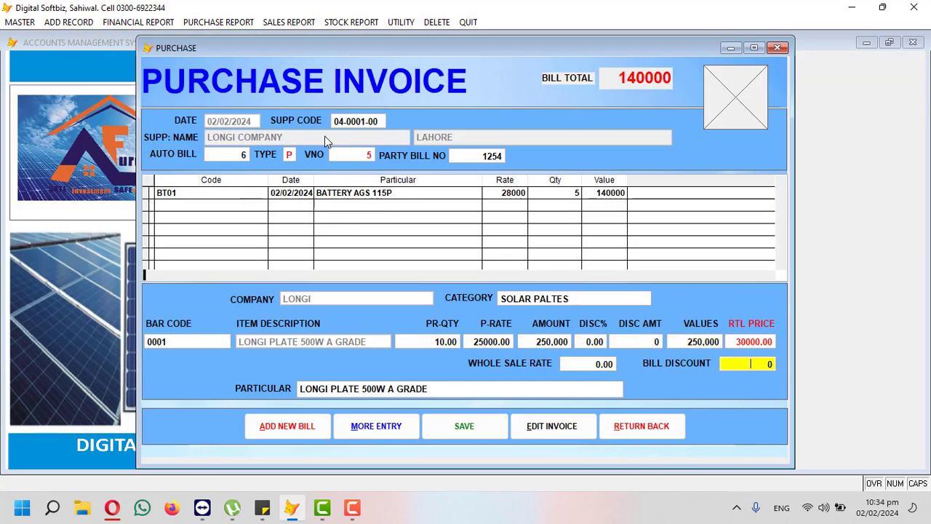
key("Return")
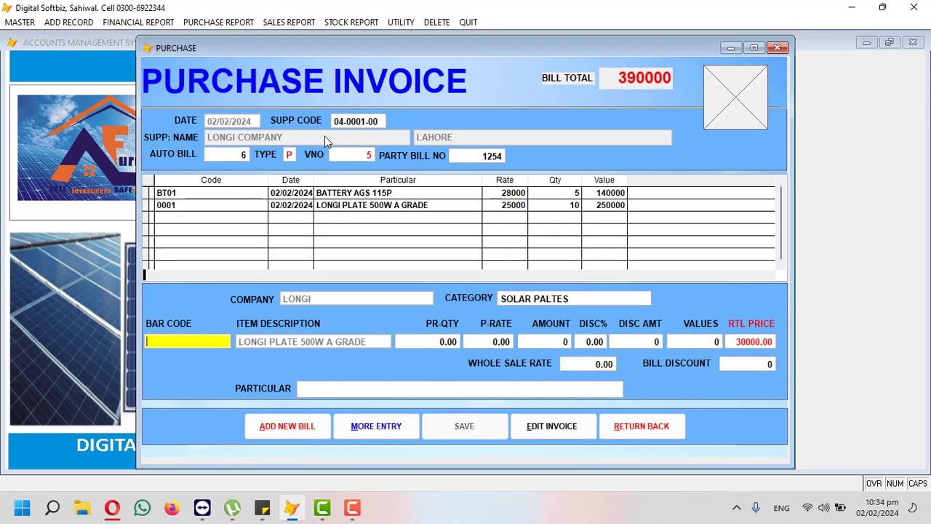
Step: Add 2 SOLAR INVERTOR MASTER 3KV, bringing the invoice to 560,000, and close it
key("Return")
key("Down")
key("Down")
key("Down")
key("Return")
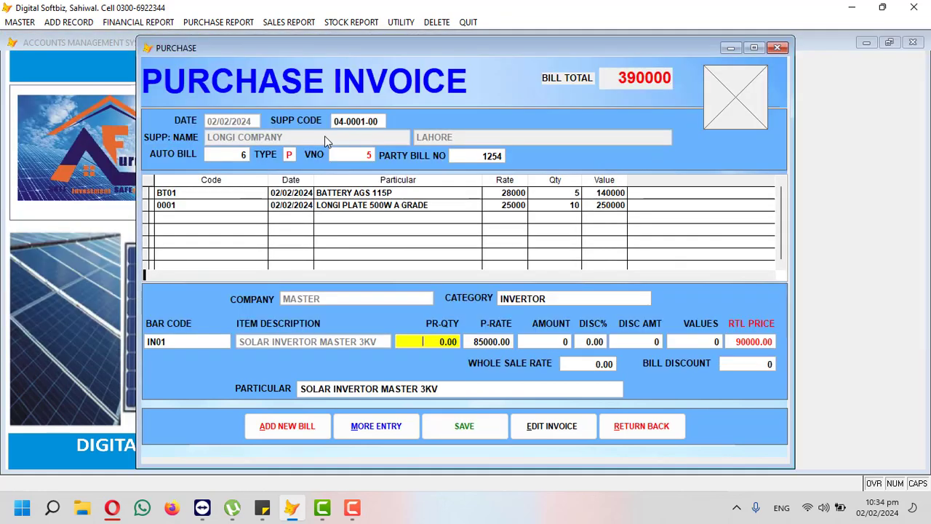
type("2")
key("Return")
key("Return")
key("Return")
key("Return")
key("Return")
key("Return")
key("Return")
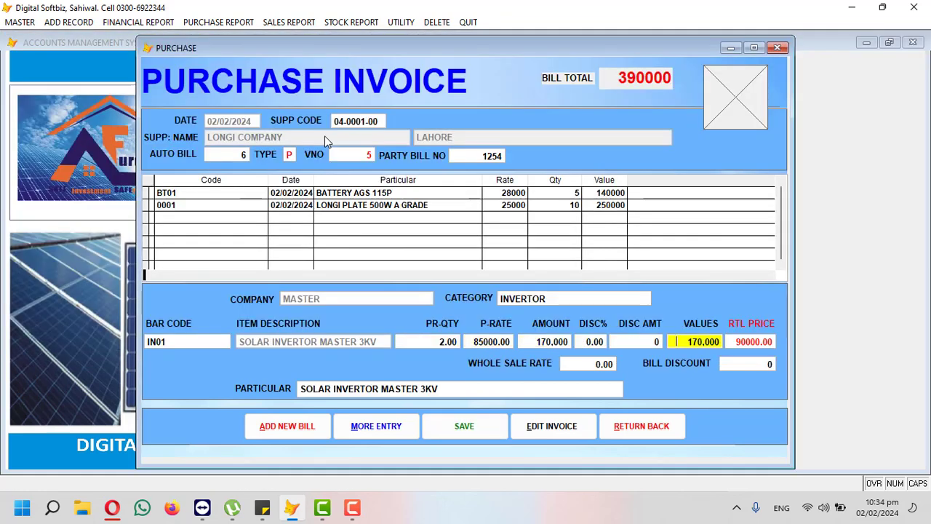
key("Return")
key("Return")
key("Return")
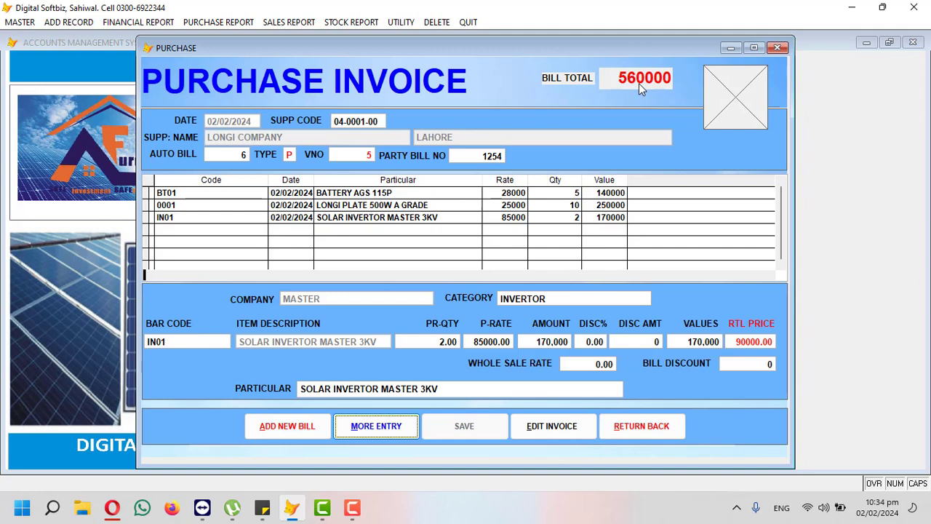
left_click(626, 436)
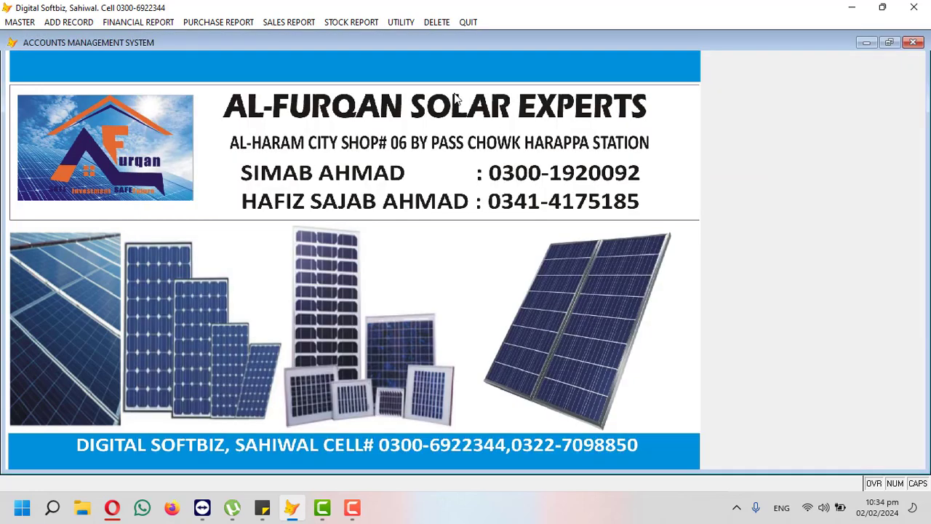
left_click(208, 23)
left_click(216, 37)
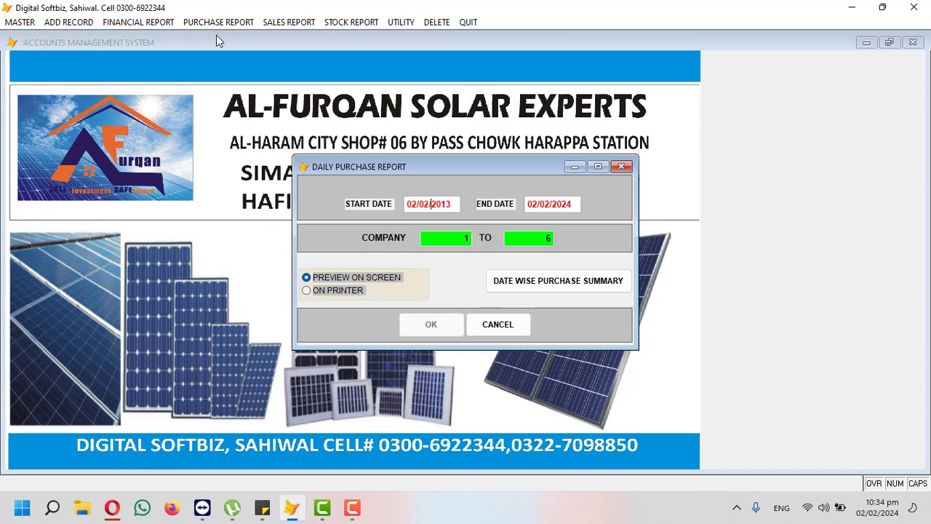
key("Return")
key("Return")
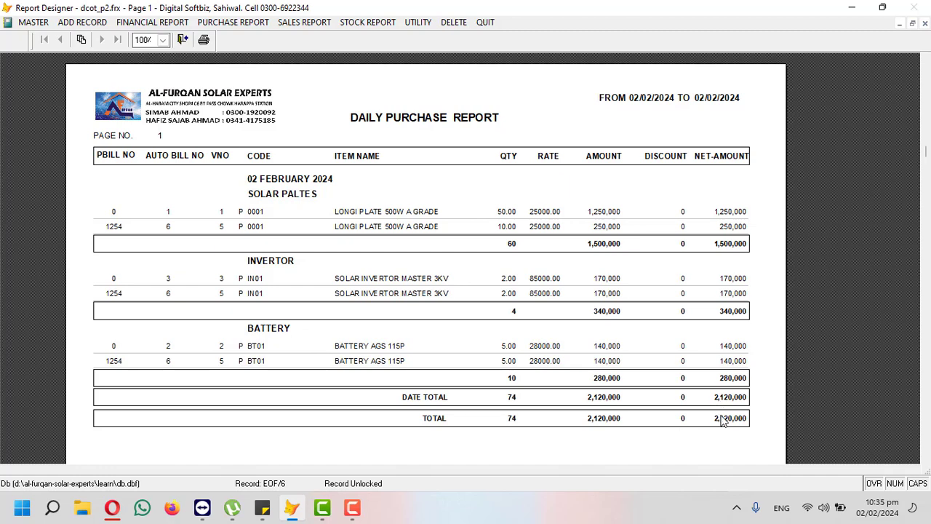
left_click(924, 24)
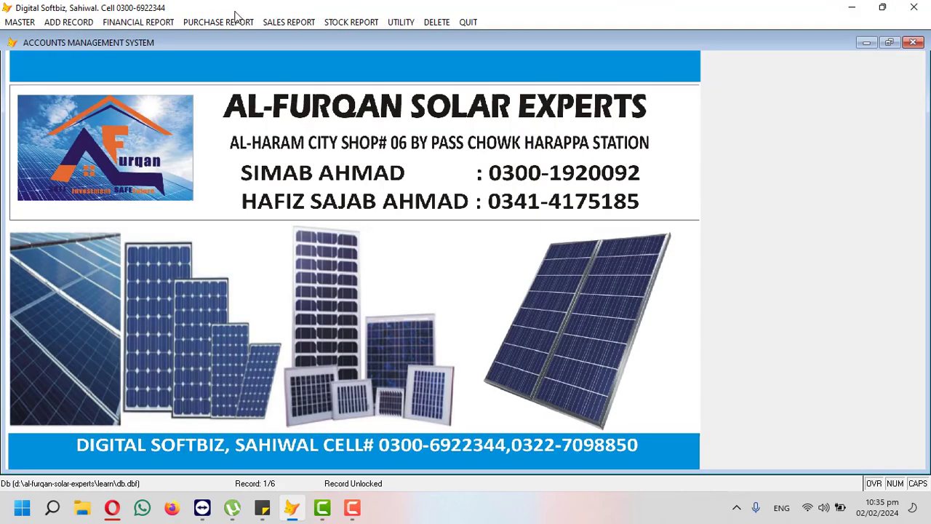
left_click(247, 22)
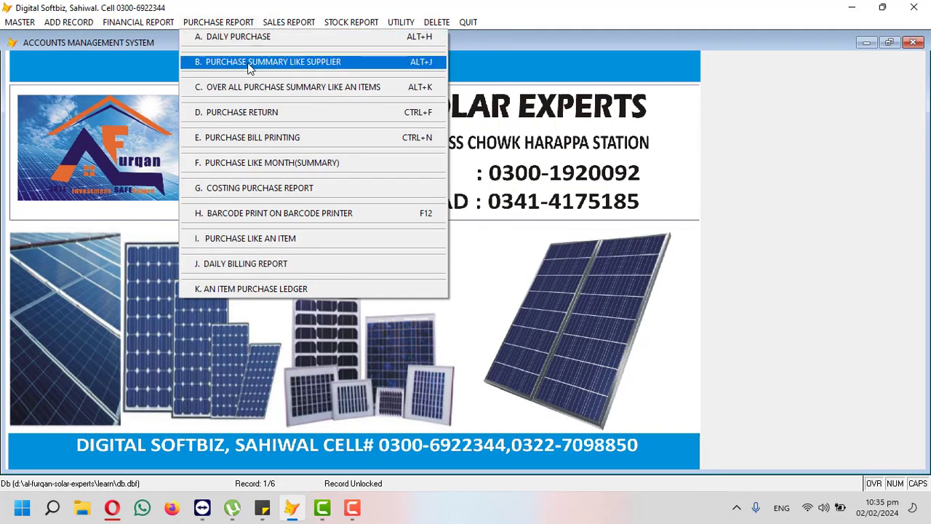
left_click(251, 63)
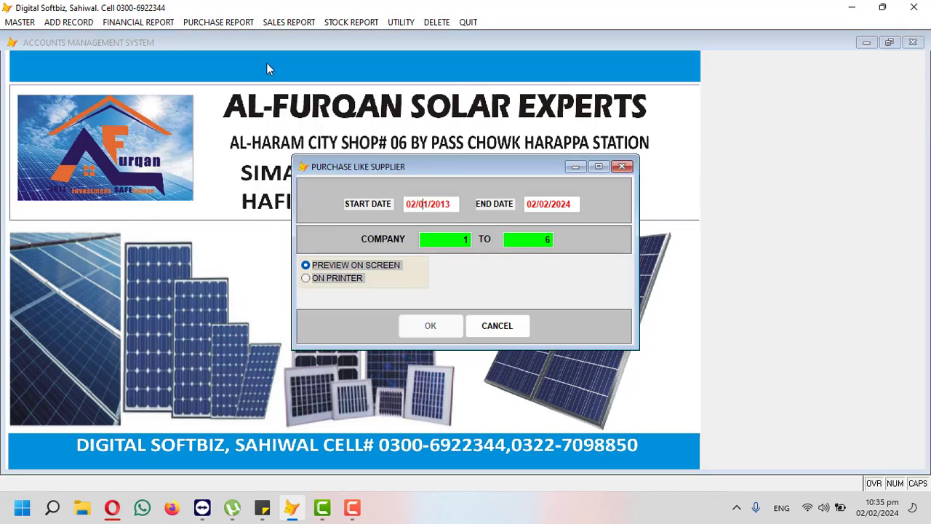
type("023")
key("Return")
key("Return")
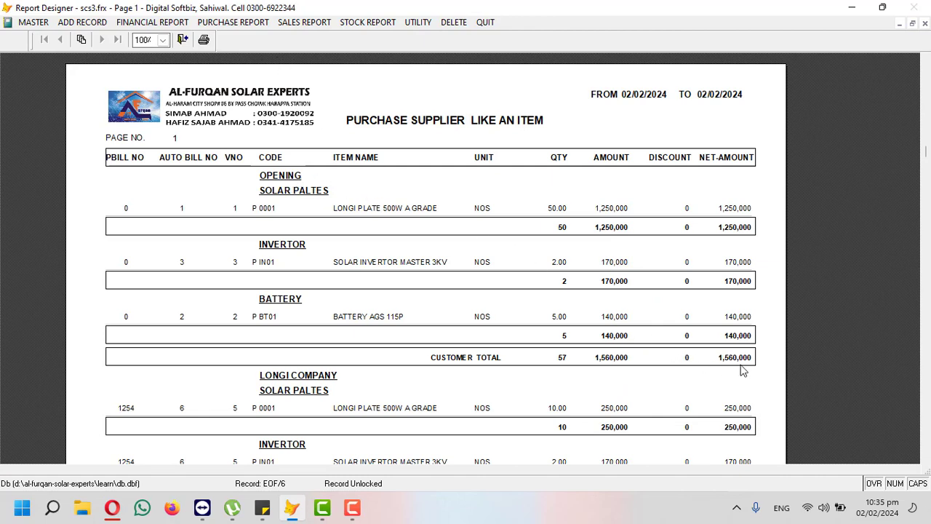
scroll(742, 369, "down", 3)
scroll(727, 364, "down", 3)
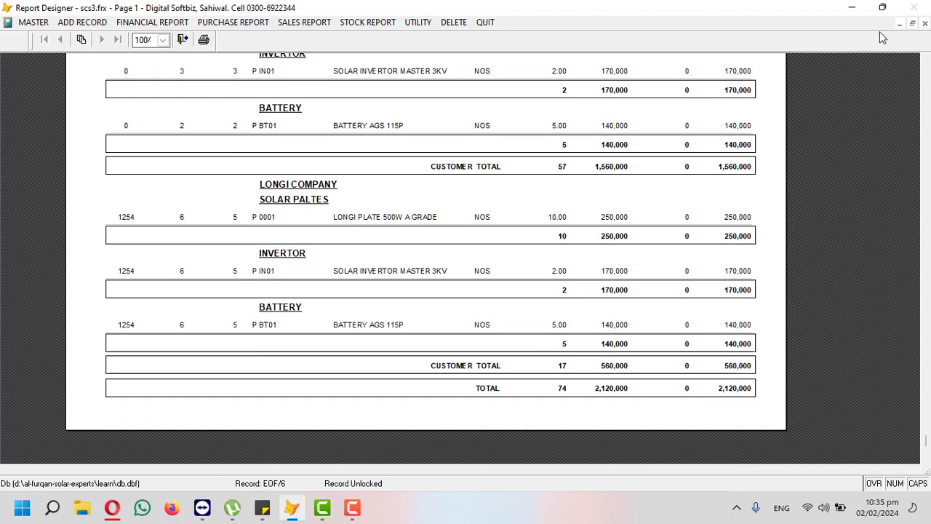
left_click(924, 23)
left_click(366, 20)
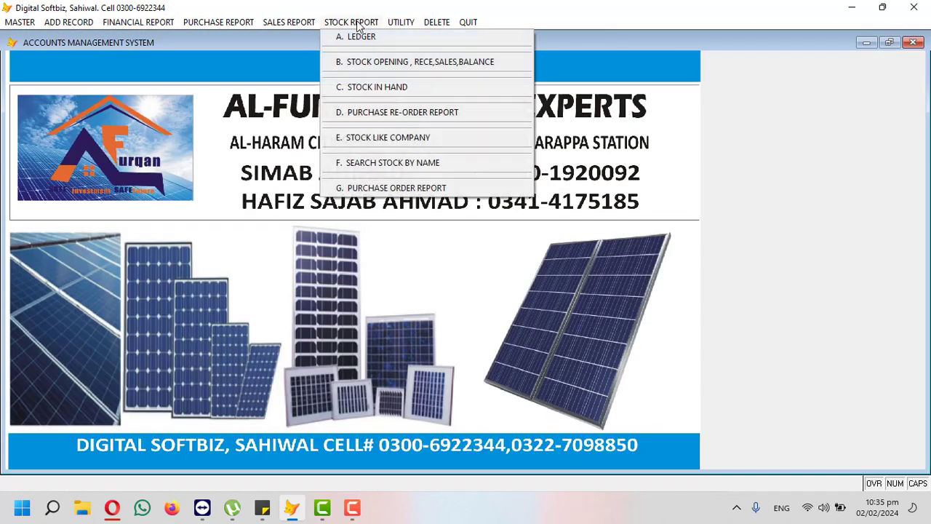
left_click(392, 87)
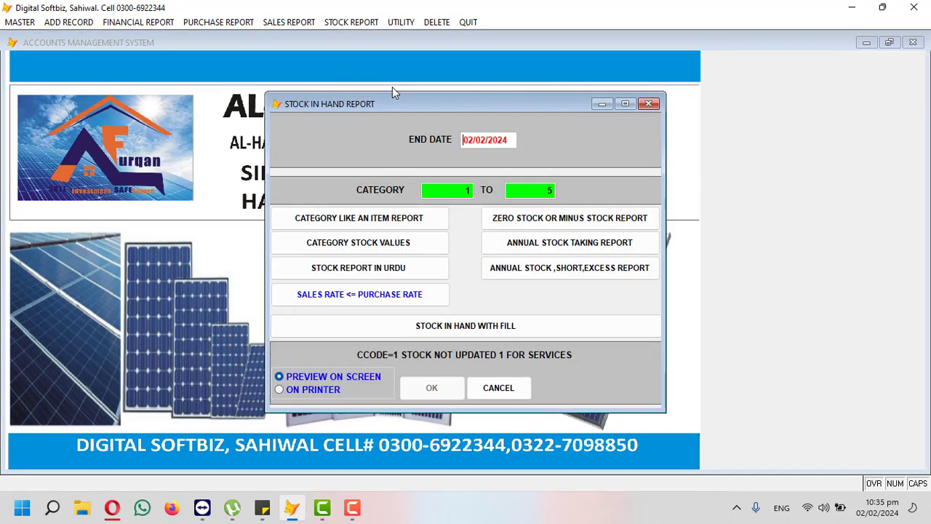
key("Return")
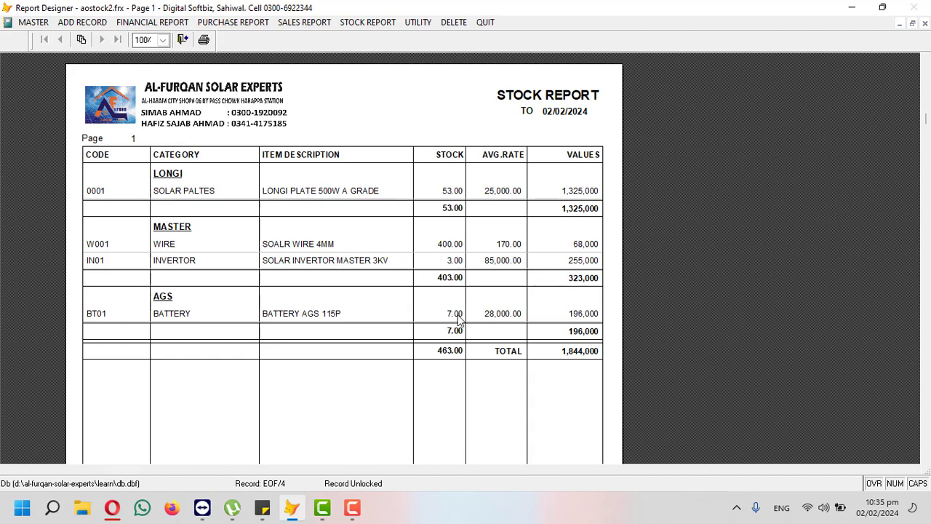
left_click(924, 25)
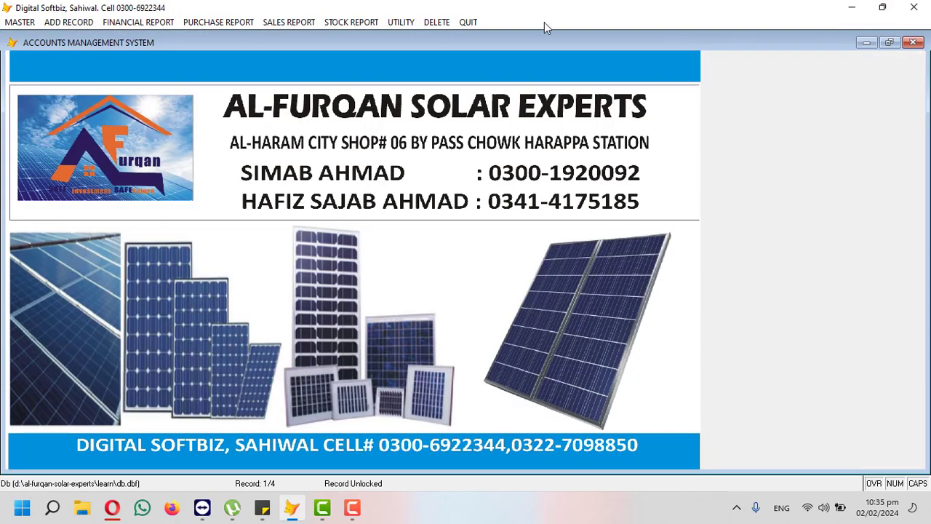
Step: Start a new quotation and select the customer party account
left_click(69, 22)
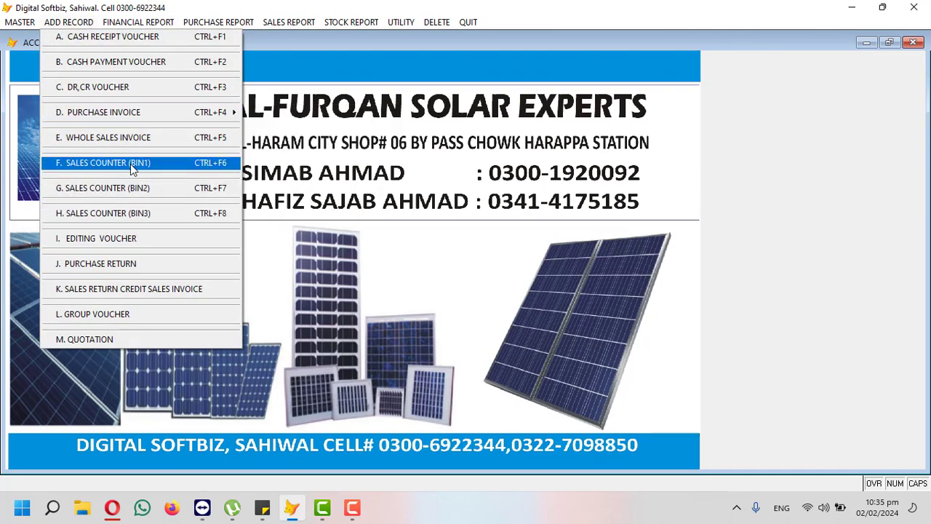
left_click(112, 339)
key("Return")
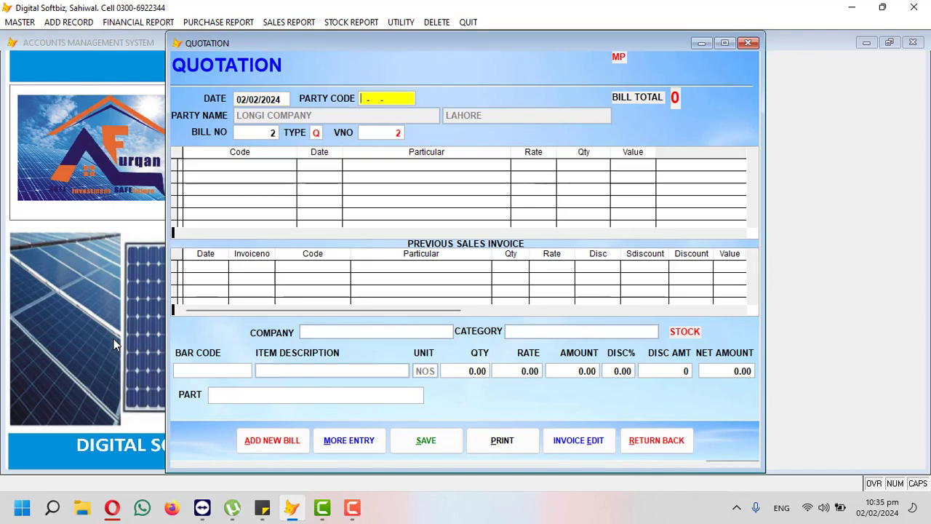
key("Return")
type("JAM")
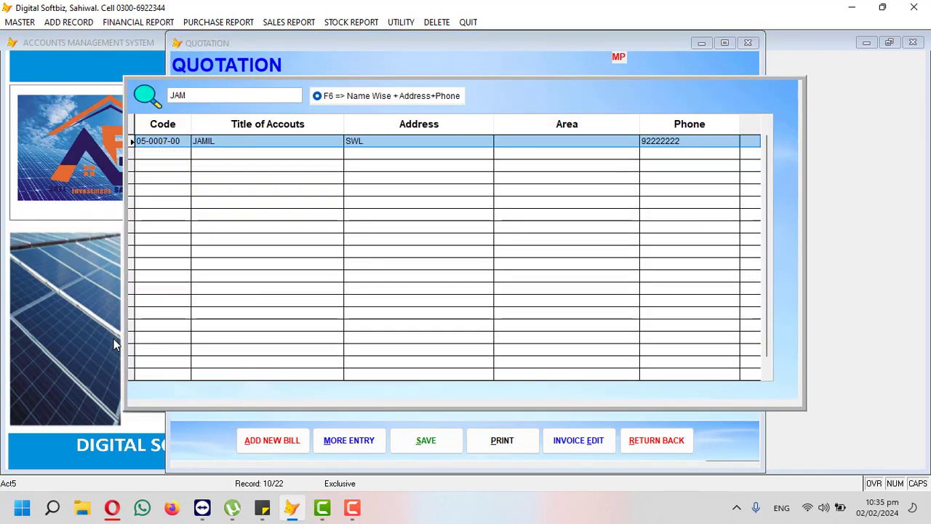
key("Return")
key("Return")
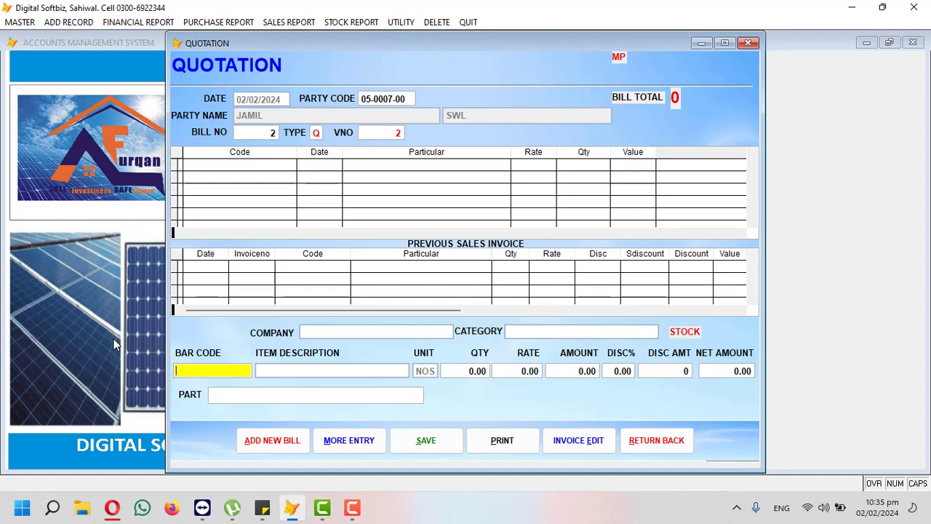
Step: Add the solar inverter at 90000 and 4 AGS batteries at 32000 to the quotation
key("Return")
key("Down")
key("Down")
key("Down")
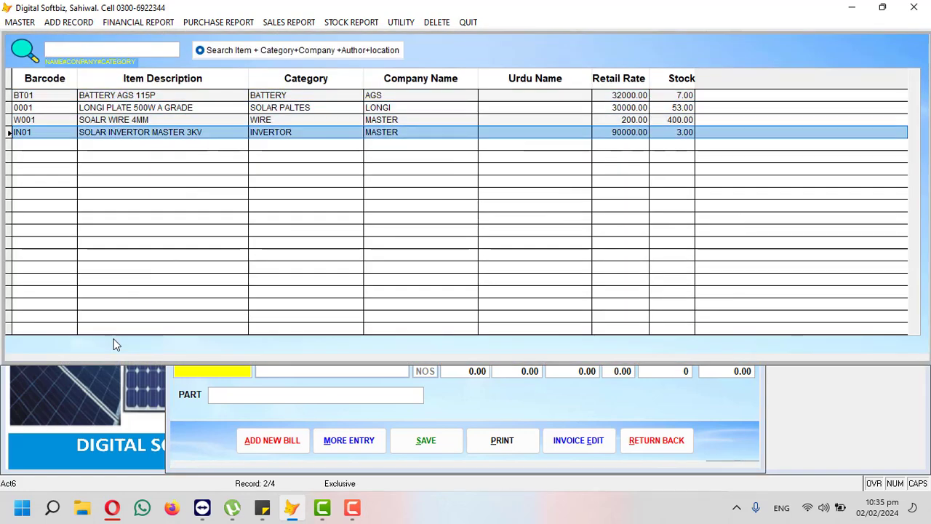
key("Return")
key("Return")
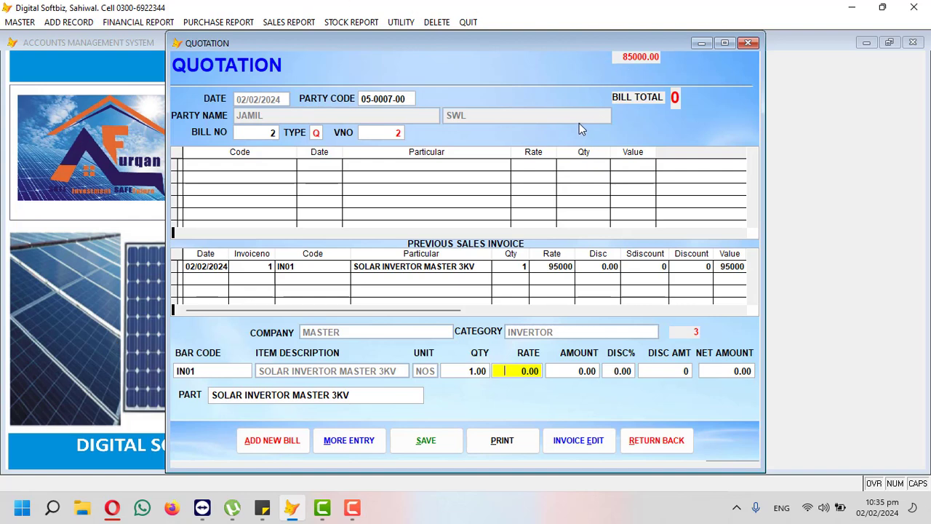
type("90000")
key("Return")
key("Return")
key("Return")
key("Return")
key("Return")
key("Return")
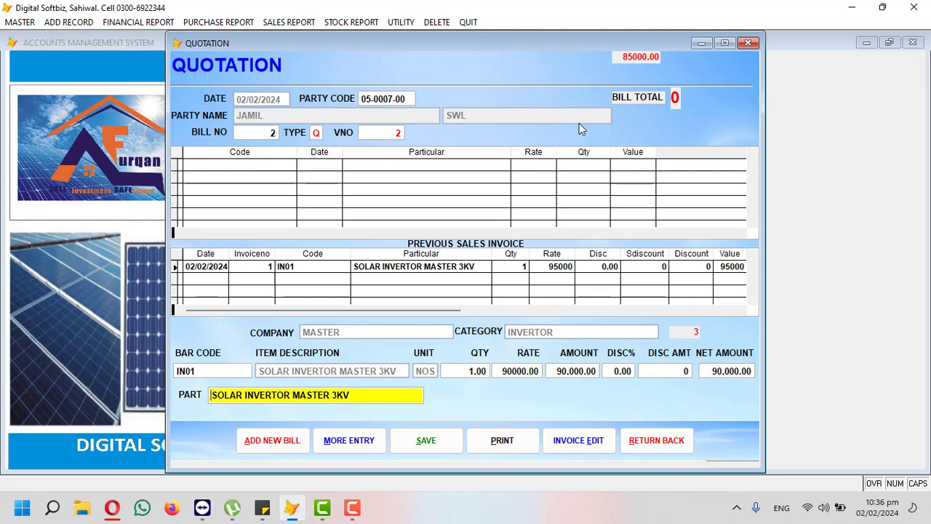
key("Return")
key("Return")
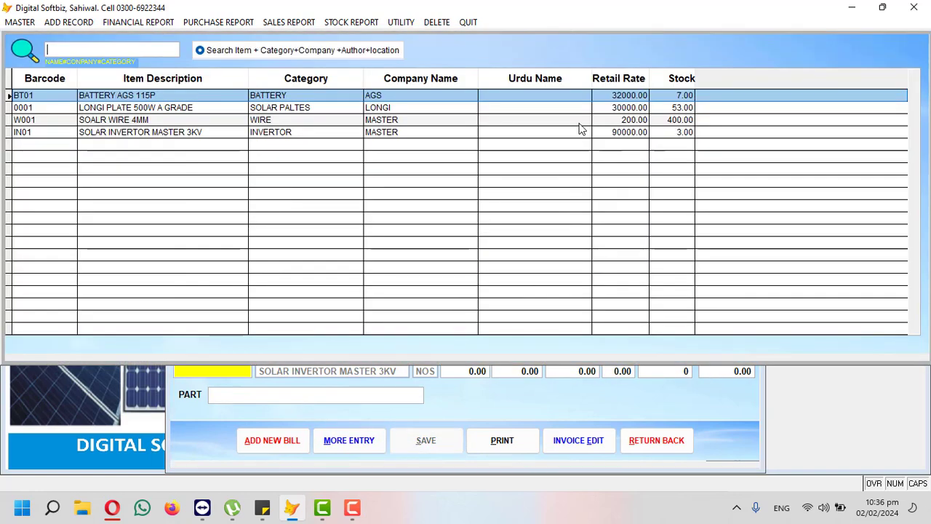
key("Return")
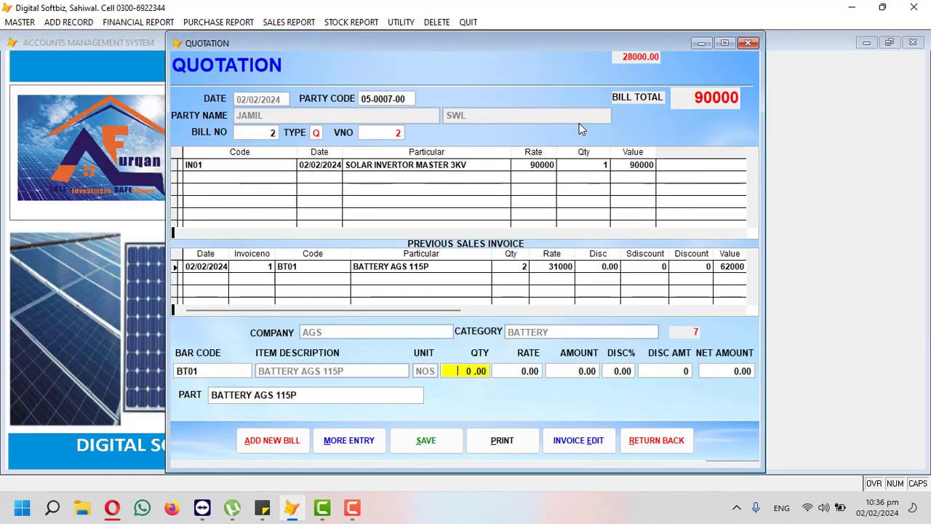
type("4")
key("Return")
type("320")
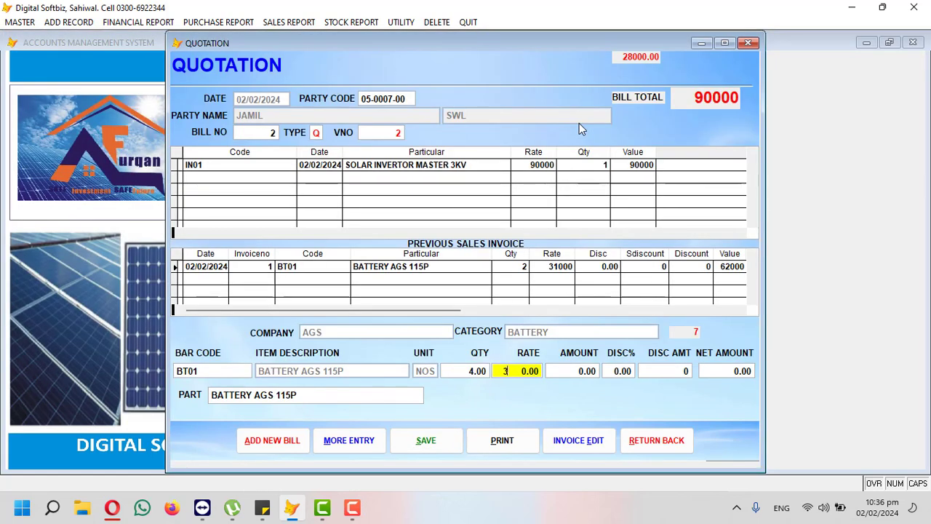
type("00")
key("Return")
key("Return")
key("Return")
key("Return")
key("Return")
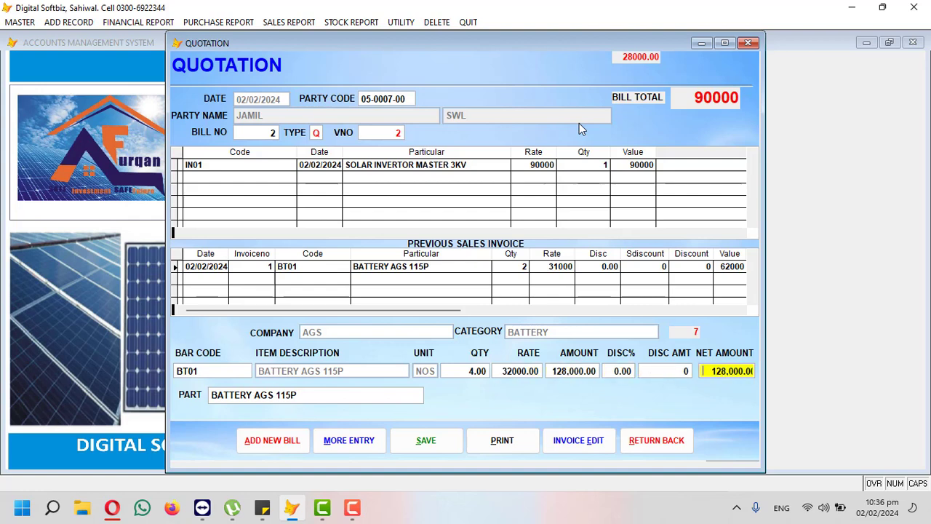
key("Return")
key("Return")
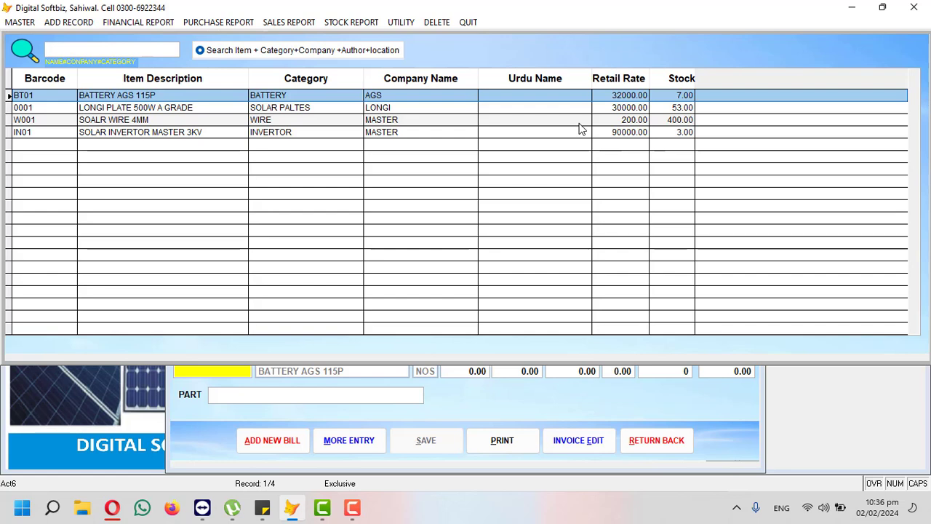
Step: Add 10 LONGI PLATE 500W A GRADE at 30000, totalling 518,000, and print the quotation
key("Down")
key("Return")
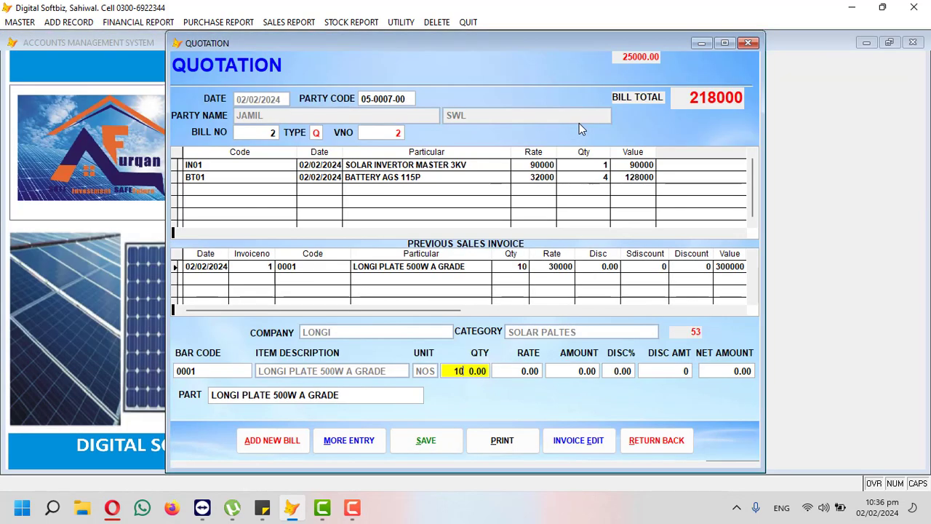
type("10")
key("Return")
type("30000")
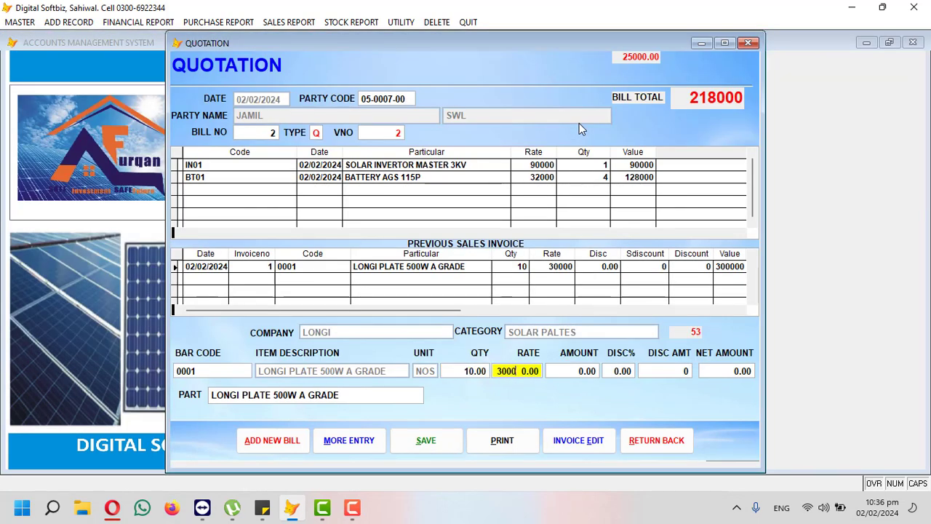
key("Return")
key("Return")
key("Return")
key("Return")
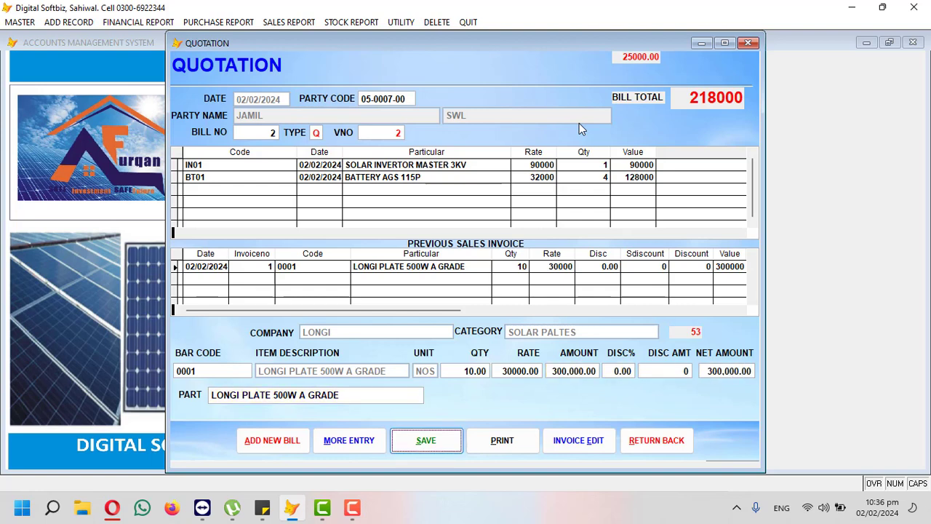
key("Return")
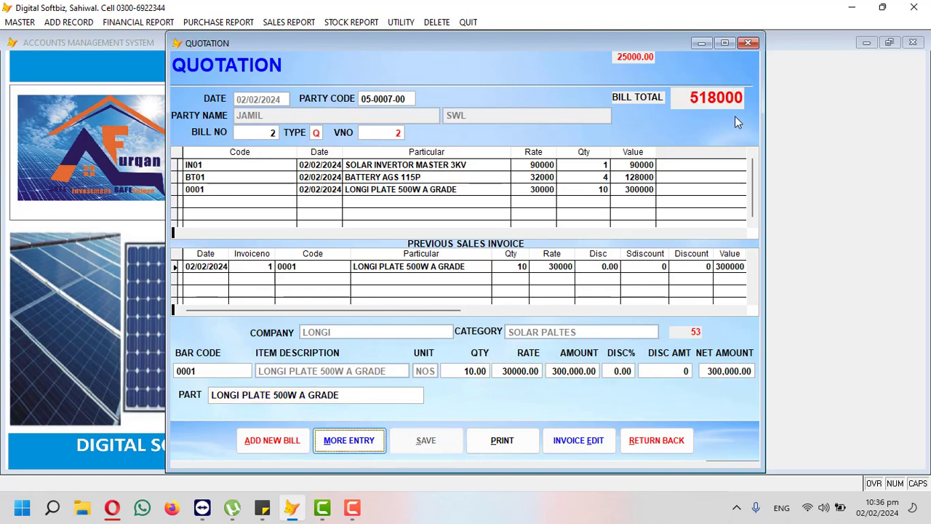
left_click(509, 440)
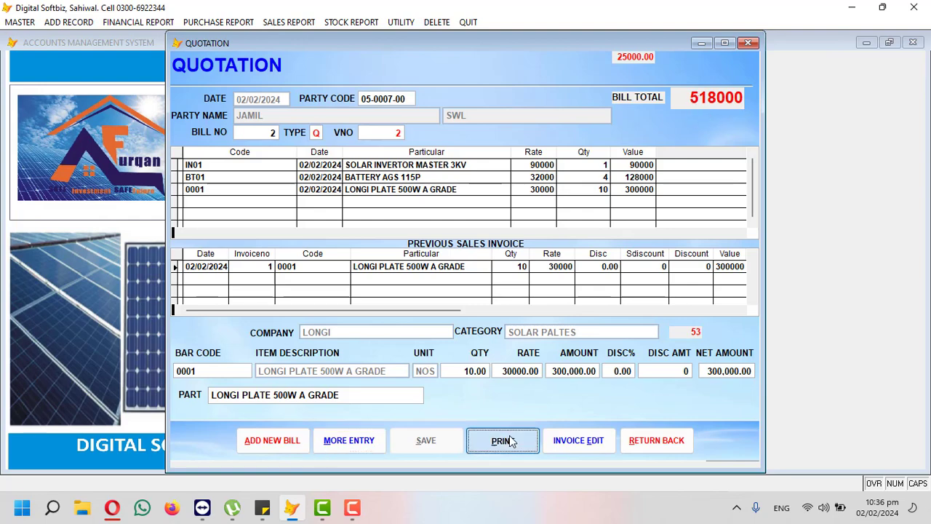
Step: Review the quotation 2 print preview and close it
key("Return")
key("Return")
key("Return")
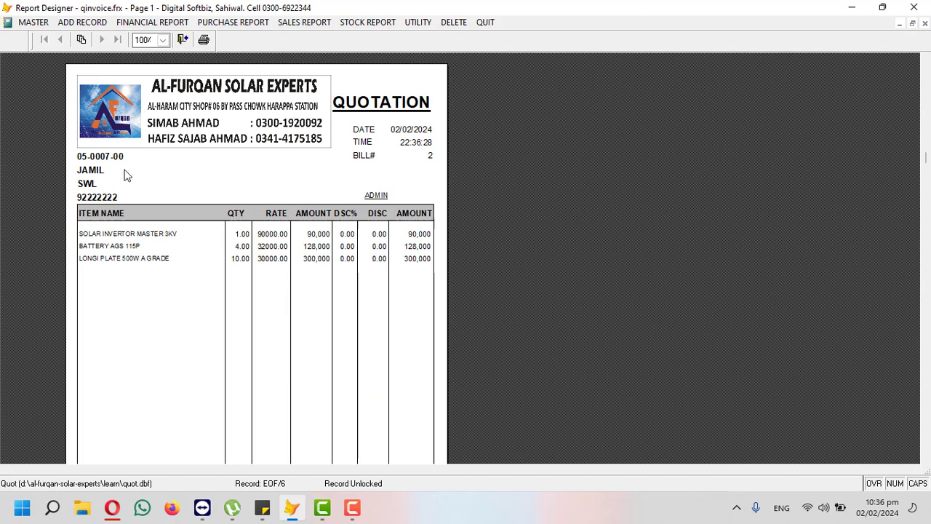
scroll(212, 179, "down", 6)
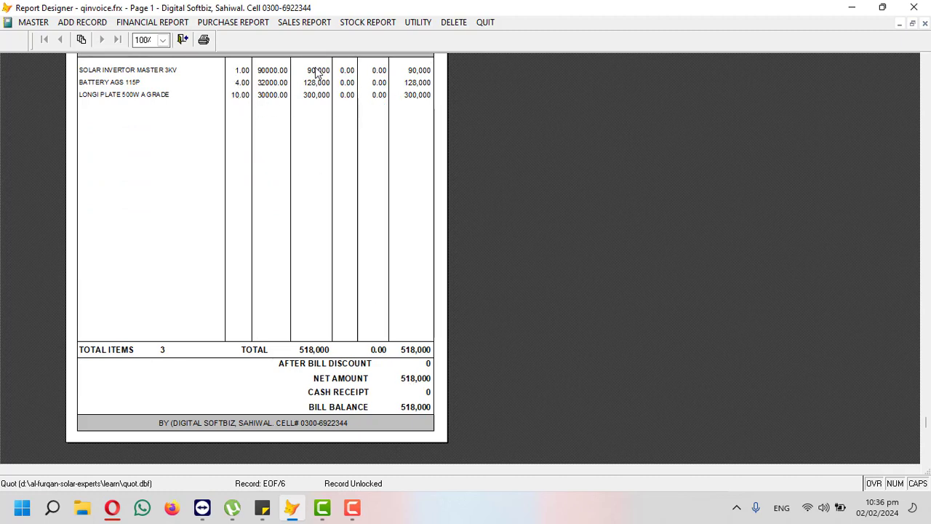
scroll(433, 374, "up", 5)
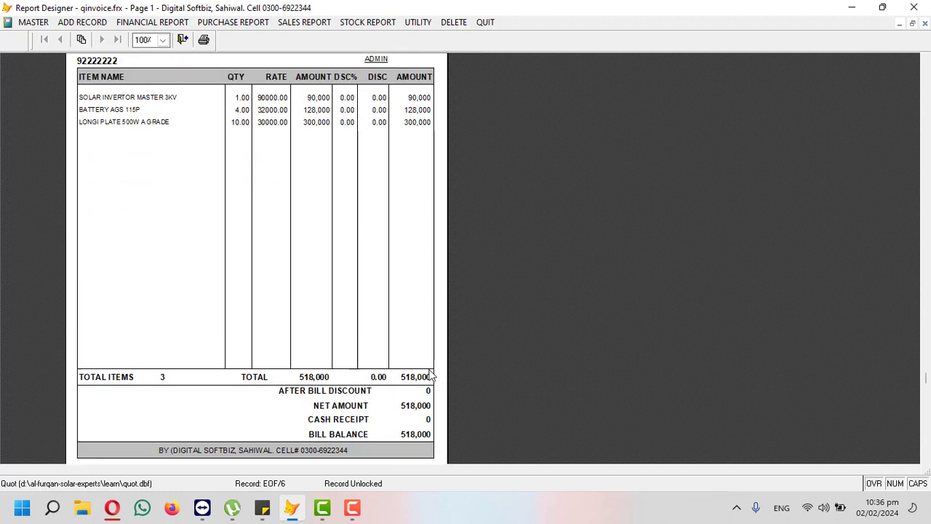
scroll(402, 269, "up", 1)
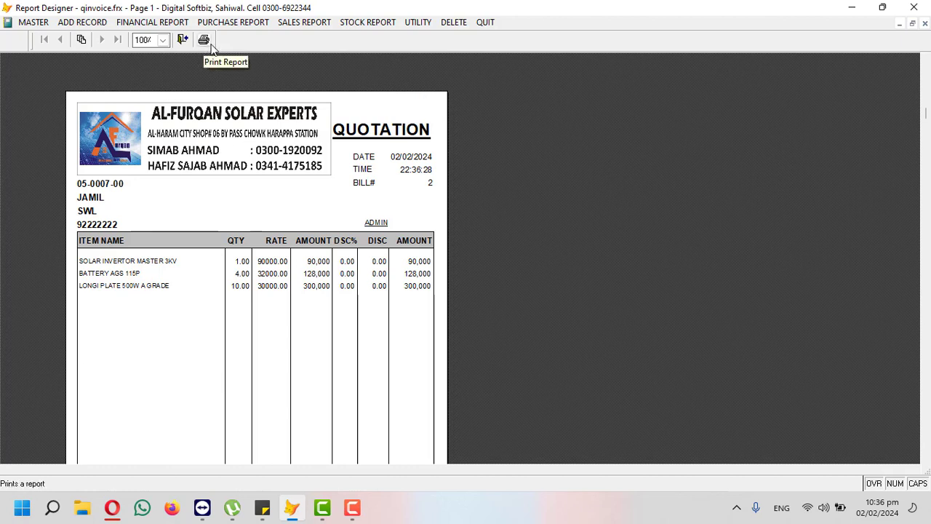
left_click(924, 24)
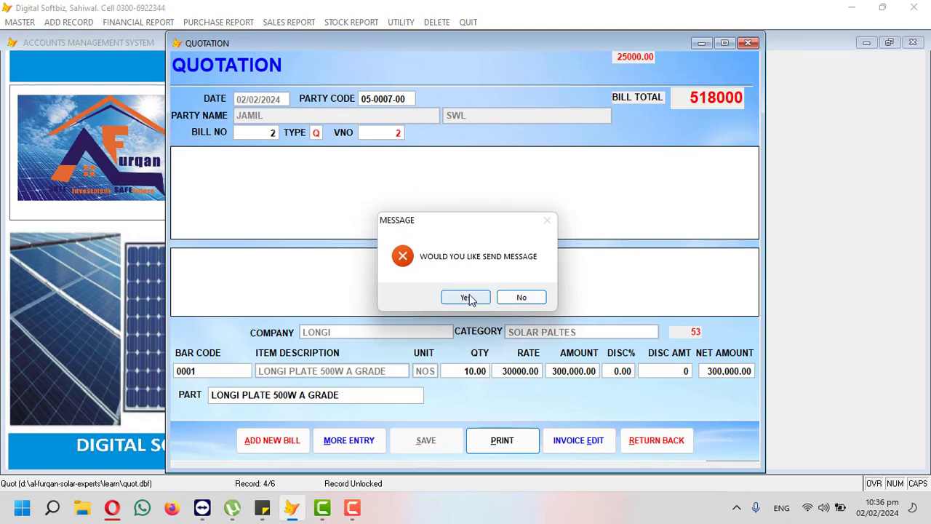
Step: Decline sending a message and close the quotation form
left_click(511, 299)
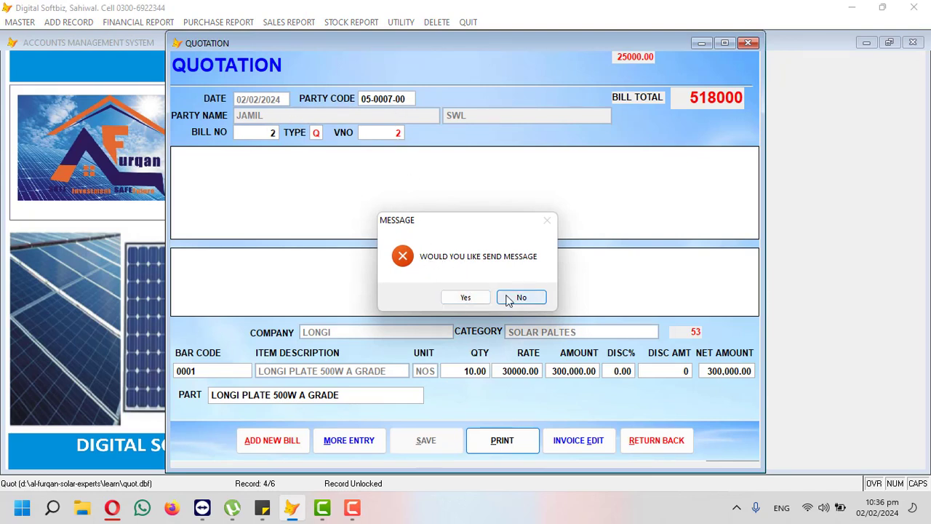
left_click(654, 439)
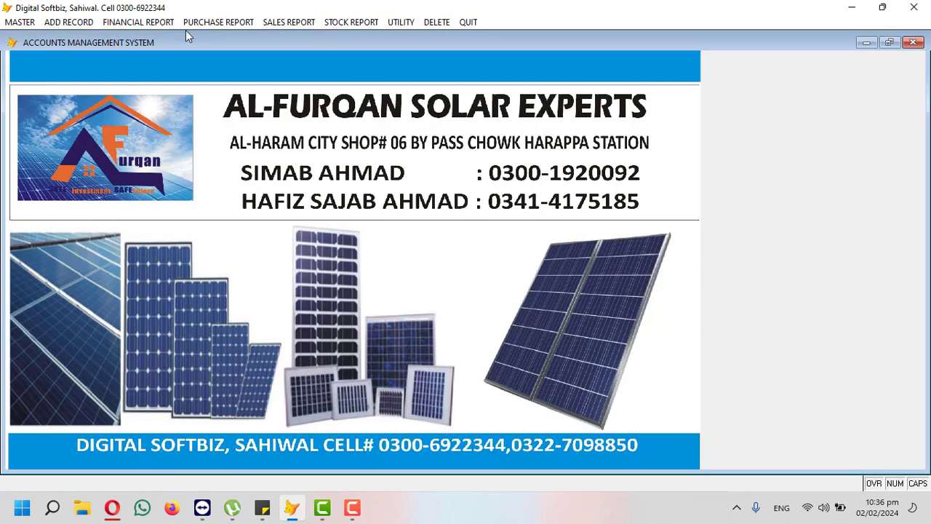
left_click(90, 24)
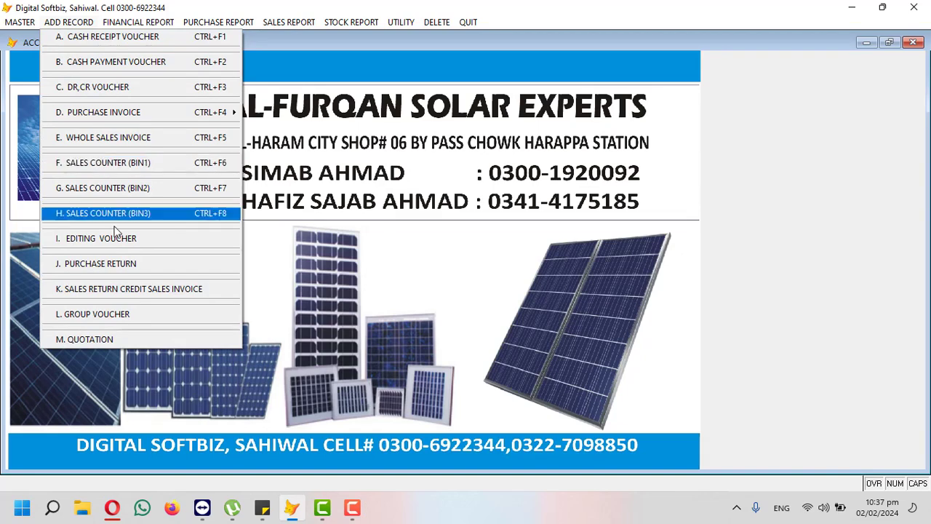
left_click(129, 265)
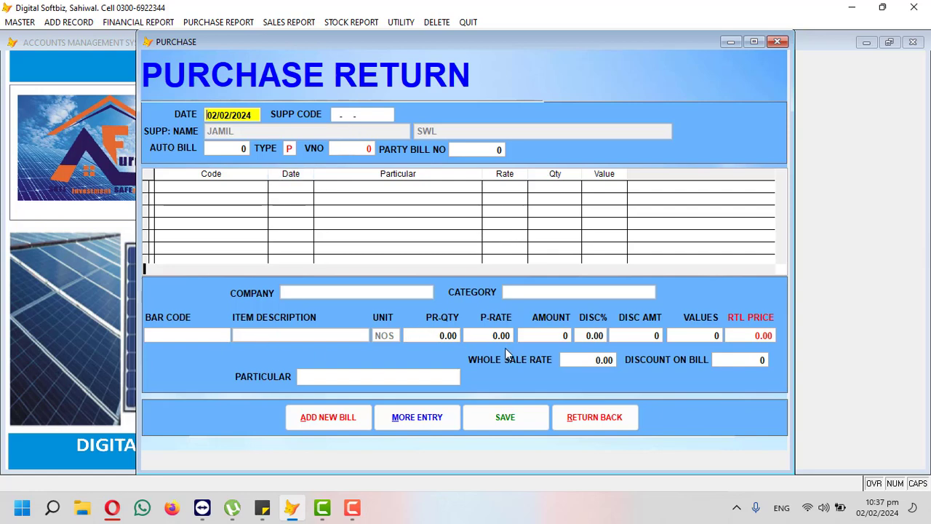
left_click(573, 418)
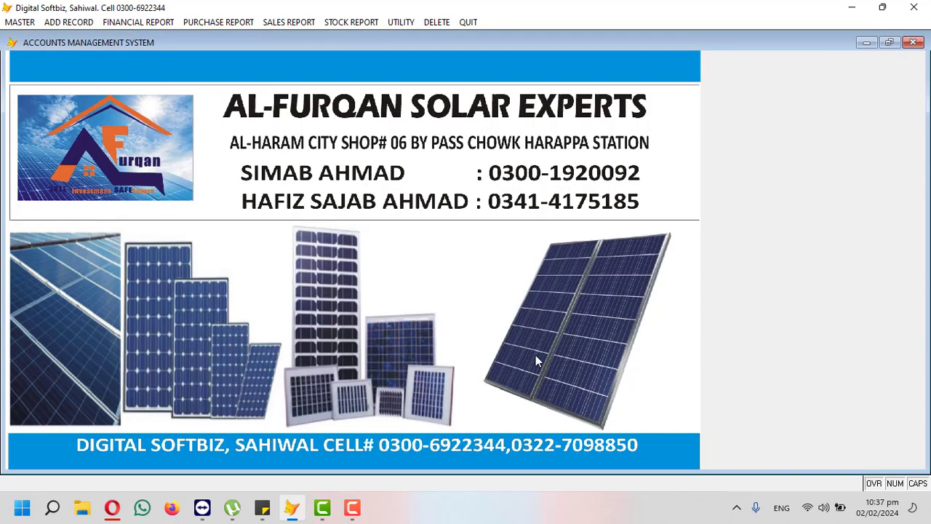
left_click(68, 22)
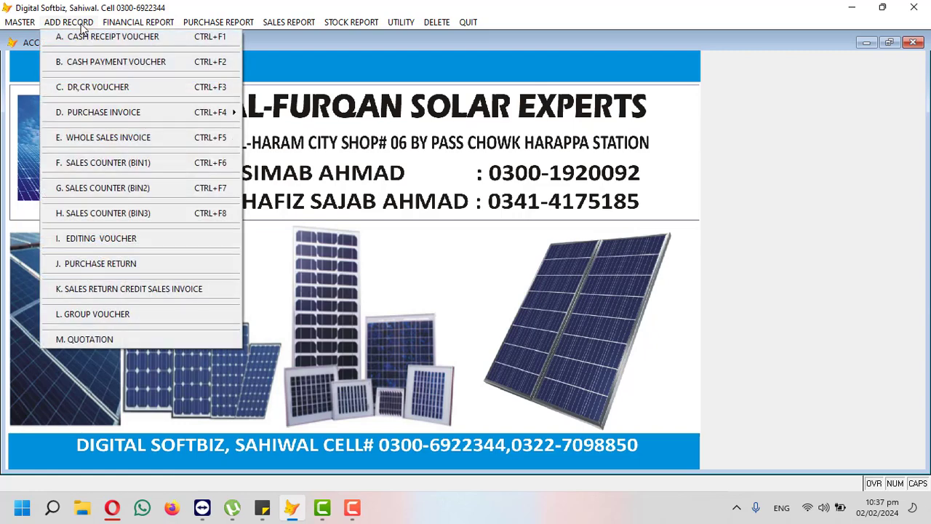
Step: Save counter bill 7 in BIN1 returning one LONGI PLATE 500W A GRADE (quantity -1, -30,000)
left_click(139, 169)
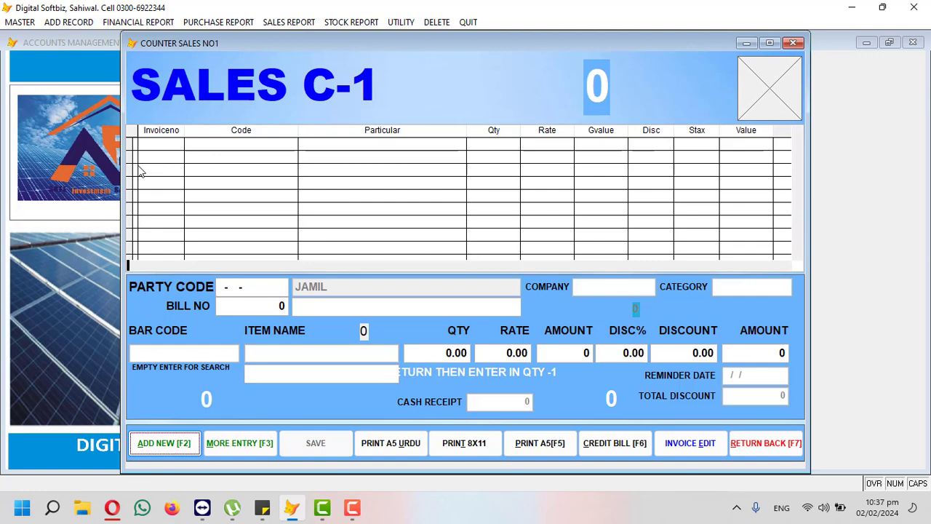
key("F2")
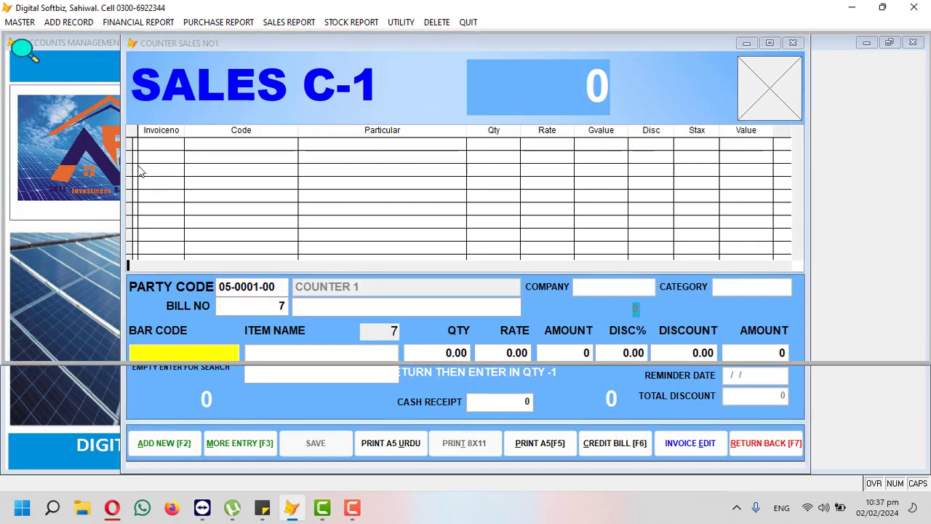
key("Return")
key("Down")
key("Down")
key("Up")
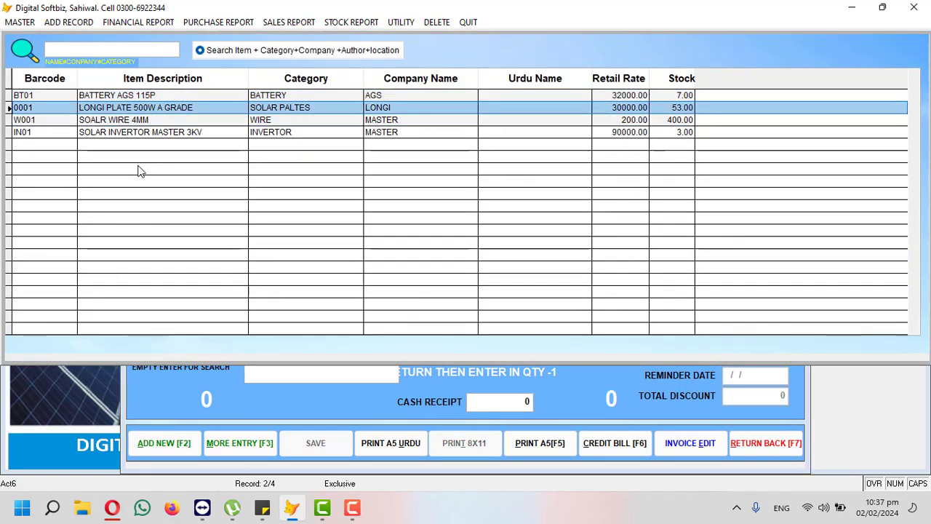
key("Return")
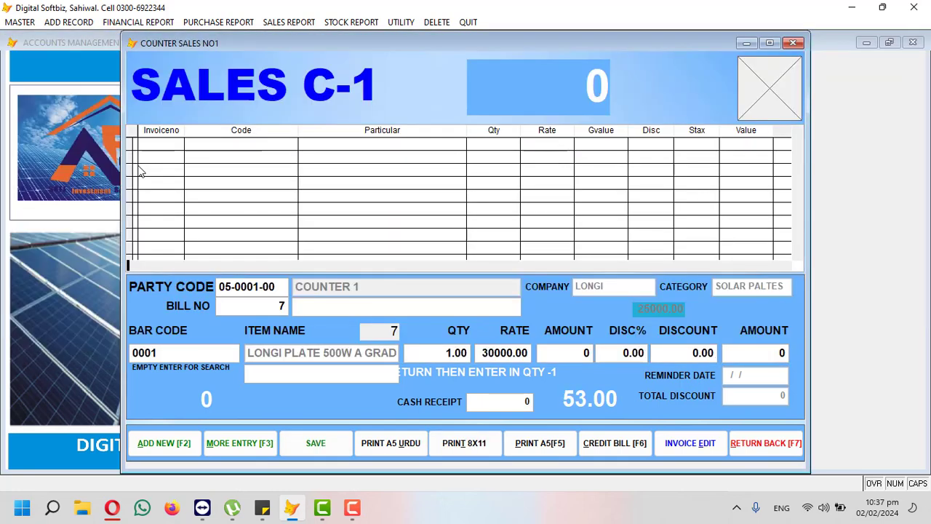
key("Return")
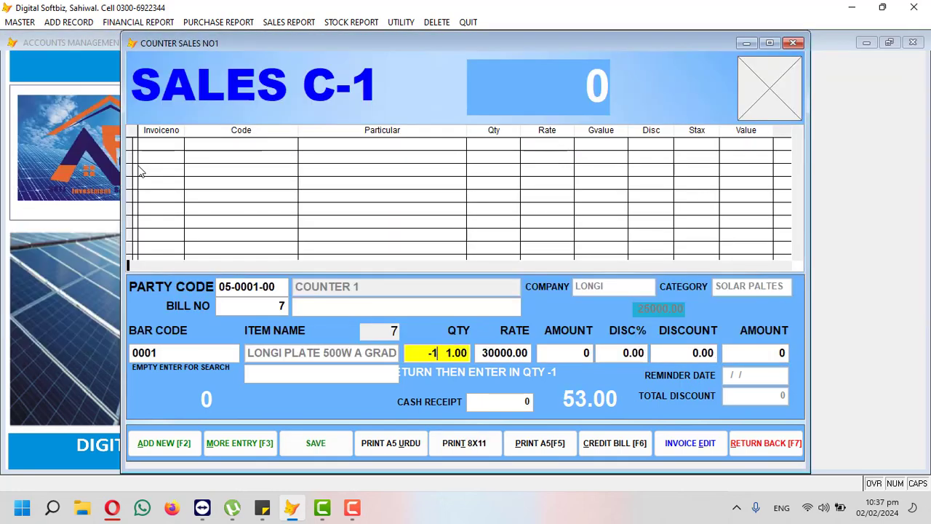
key("Return")
key("Return")
key("Return")
key("Return")
key("Return")
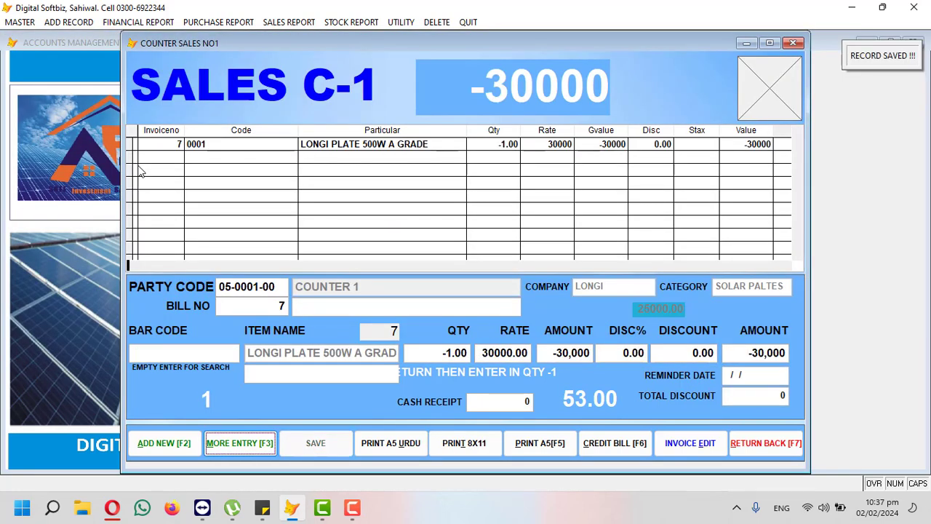
left_click(188, 448)
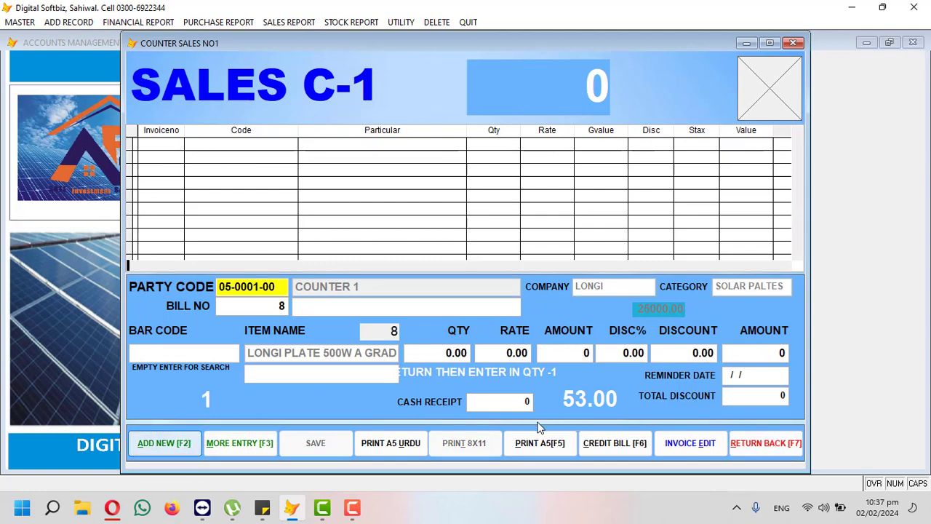
left_click(766, 443)
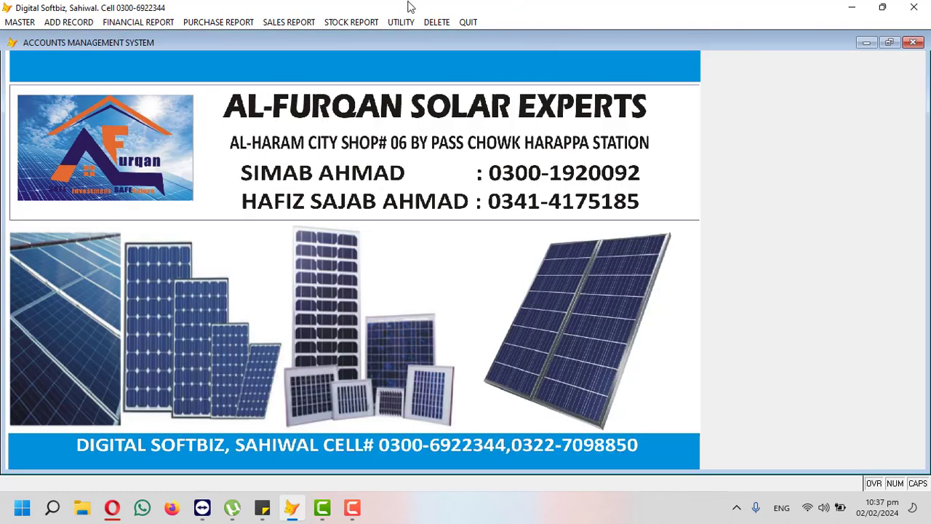
Step: Transfer all counter bin sales data to the main program, confirming the prompts
left_click(400, 23)
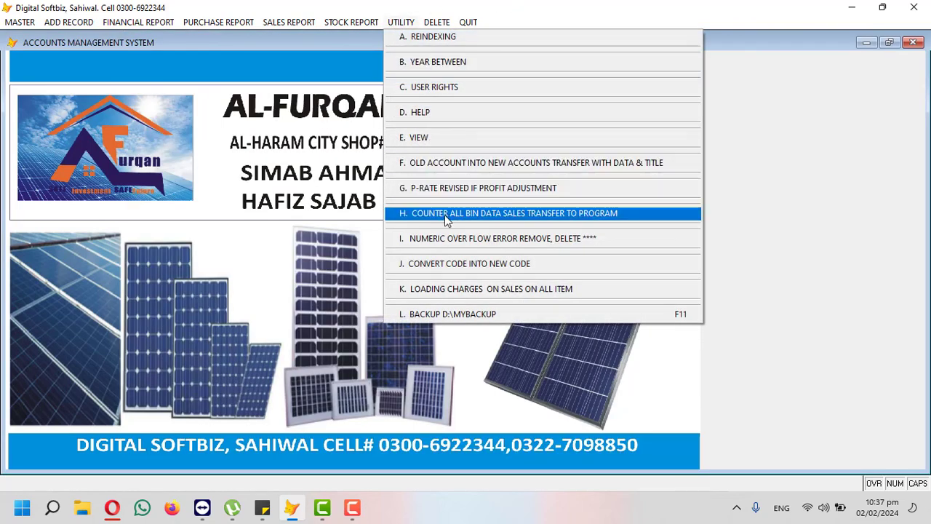
left_click(445, 214)
left_click(483, 295)
left_click(513, 292)
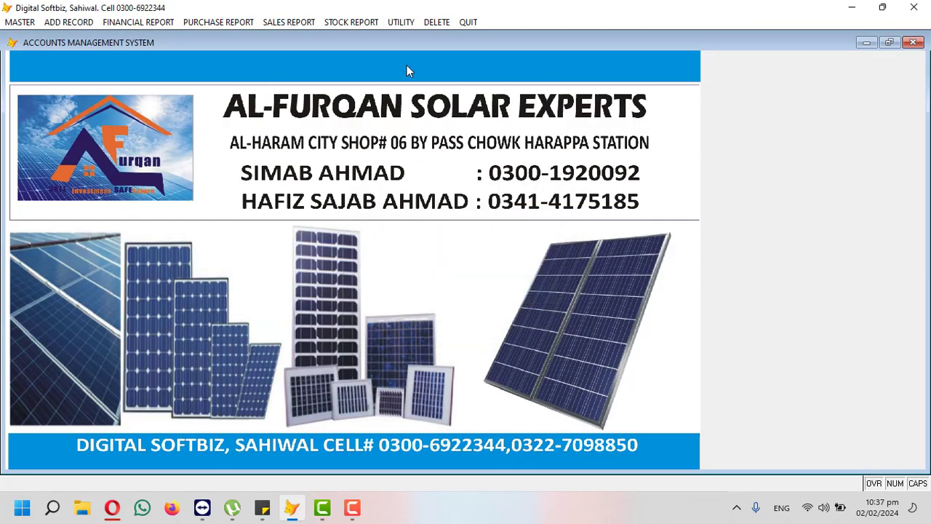
Step: Preview the stock in hand report: 54 LONGI plates, 464 units worth 1,869,000
left_click(327, 23)
left_click(366, 88)
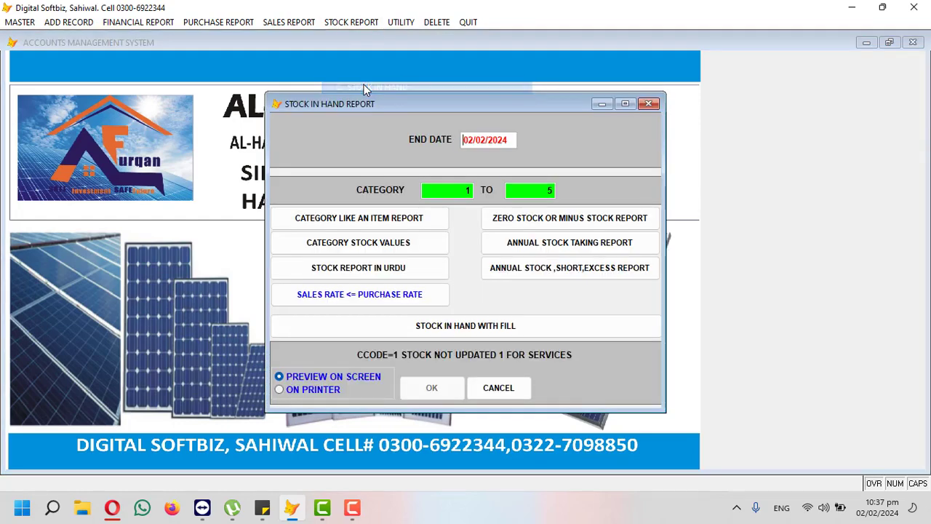
key("Return")
key("Return")
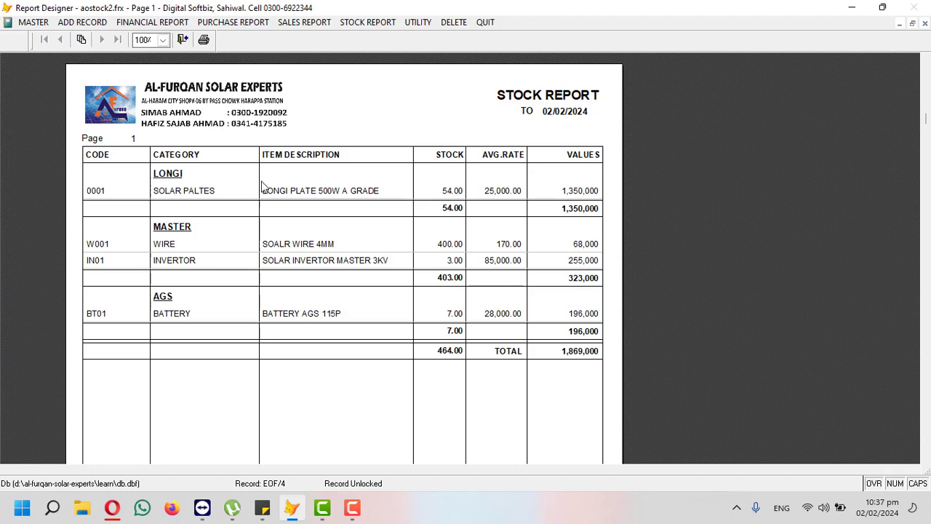
left_click(924, 23)
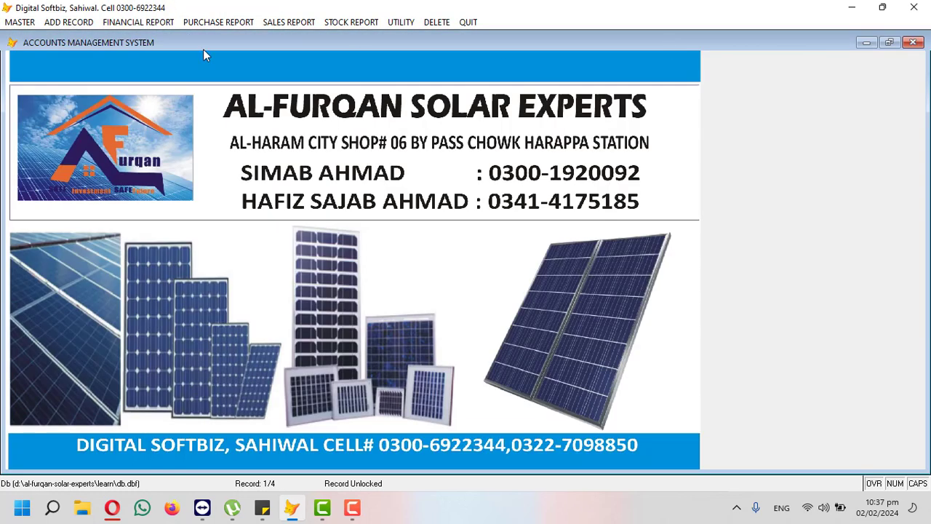
left_click(92, 23)
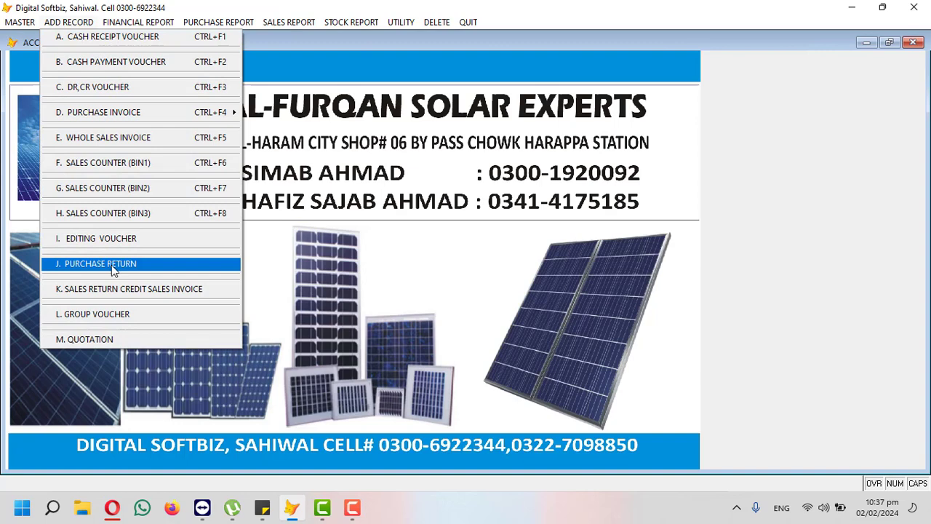
left_click(142, 34)
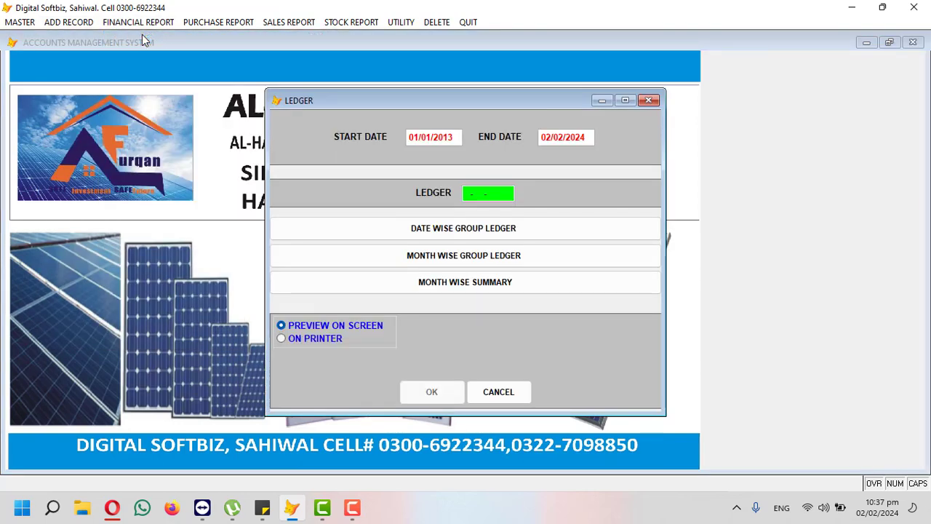
key("Return")
type("COU")
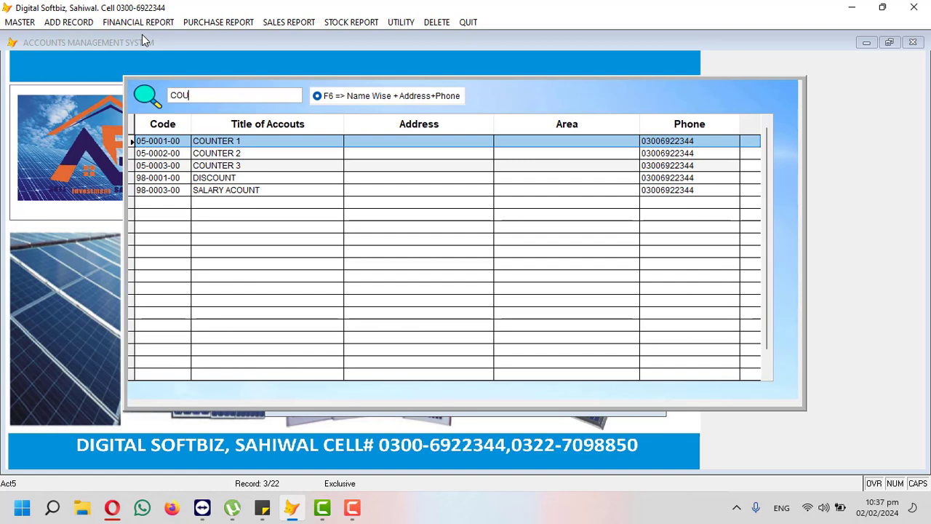
key("Return")
key("Return")
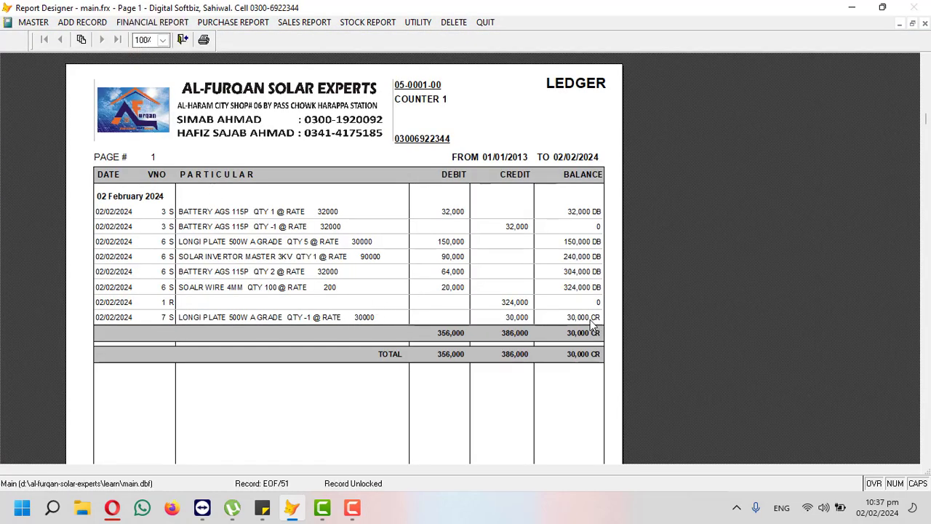
left_click(924, 23)
left_click(521, 297)
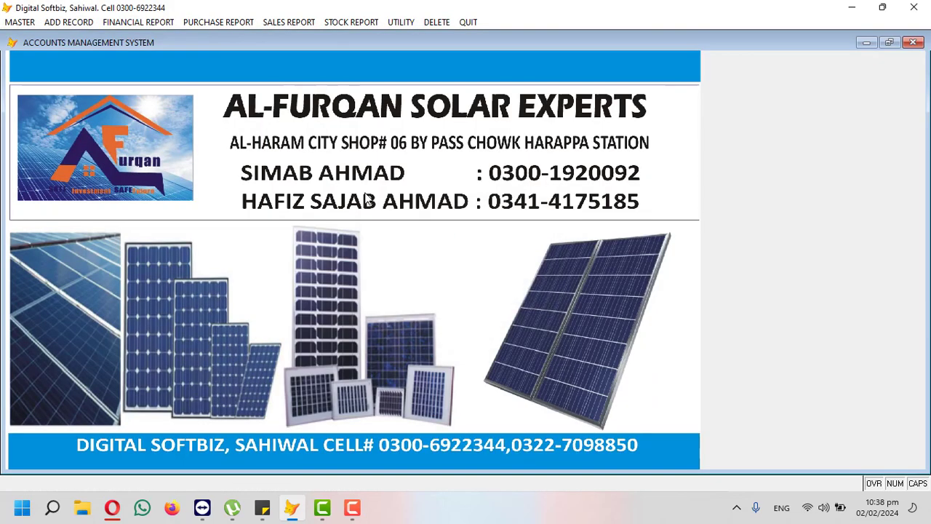
Step: Record cash payment voucher 3 paying 30,000 to COUNTER 1, settling its -30,000 balance
left_click(94, 24)
mouse_move(120, 25)
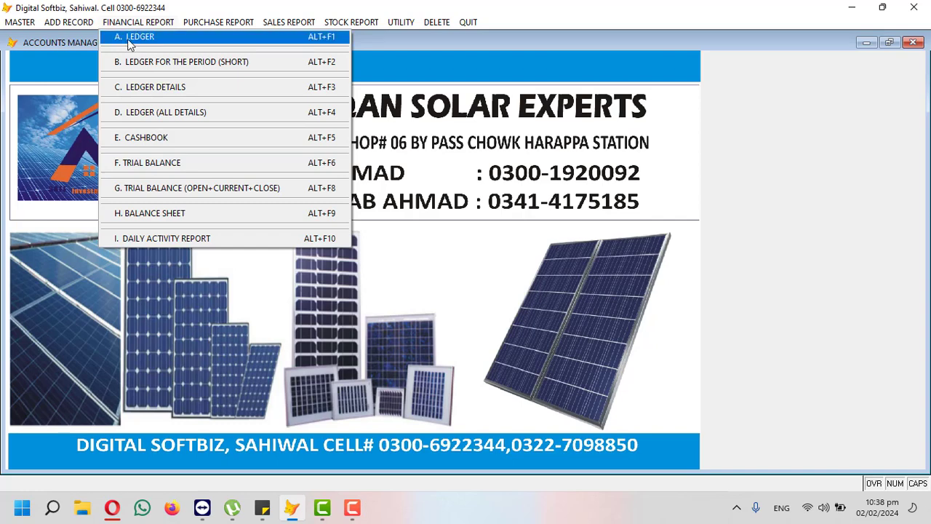
left_click(109, 62)
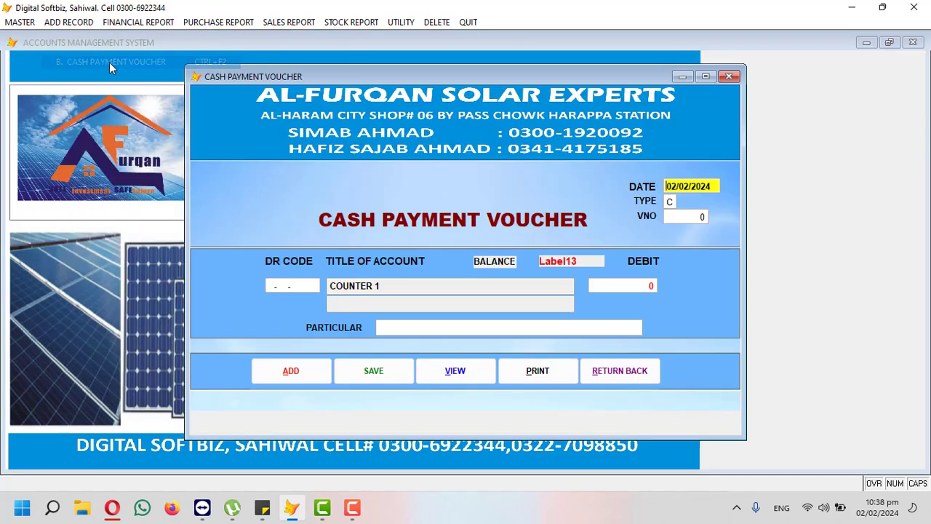
key("Return")
key("Return")
key("Return")
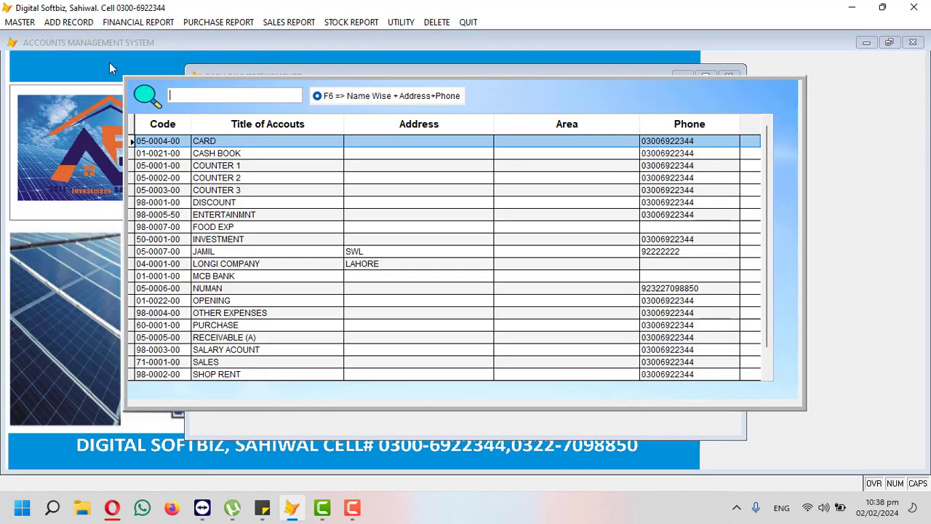
type("COU")
key("Return")
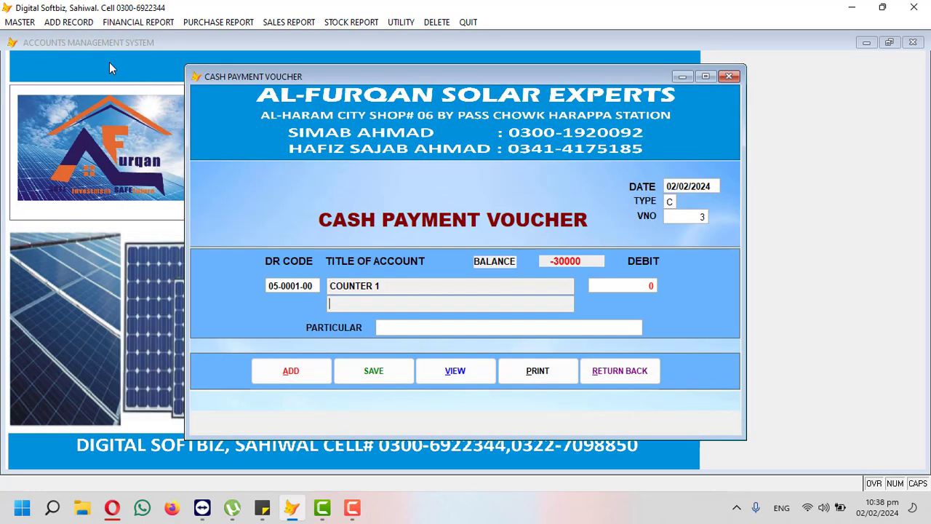
key("Return")
type("30,000")
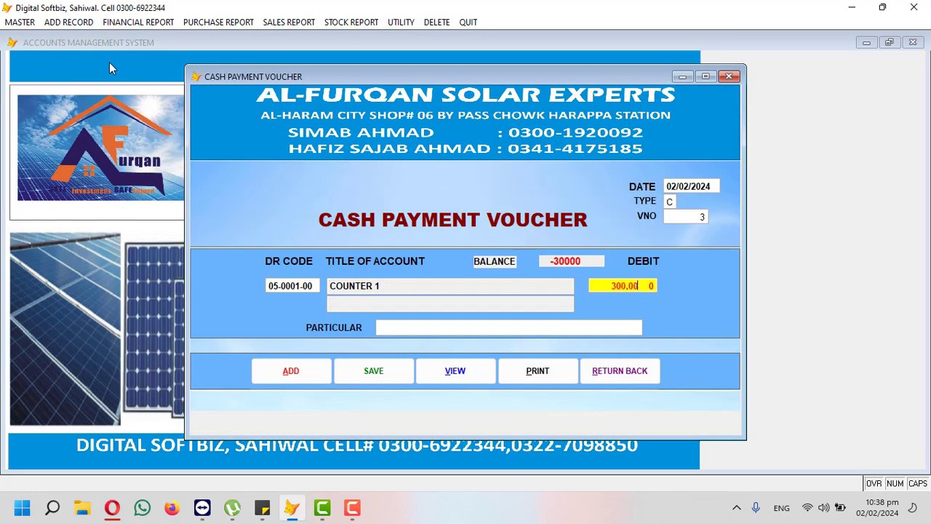
key("Return")
key("Return")
key("Return")
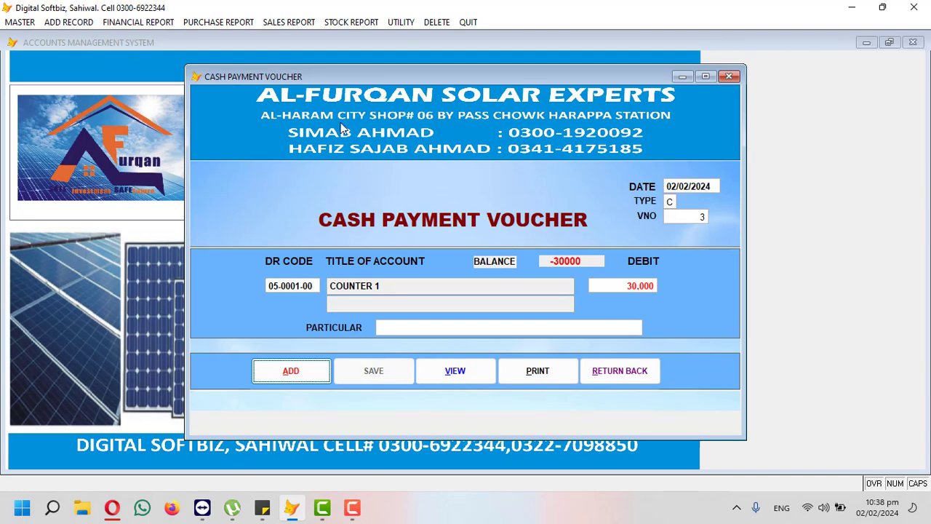
left_click(638, 371)
left_click(142, 22)
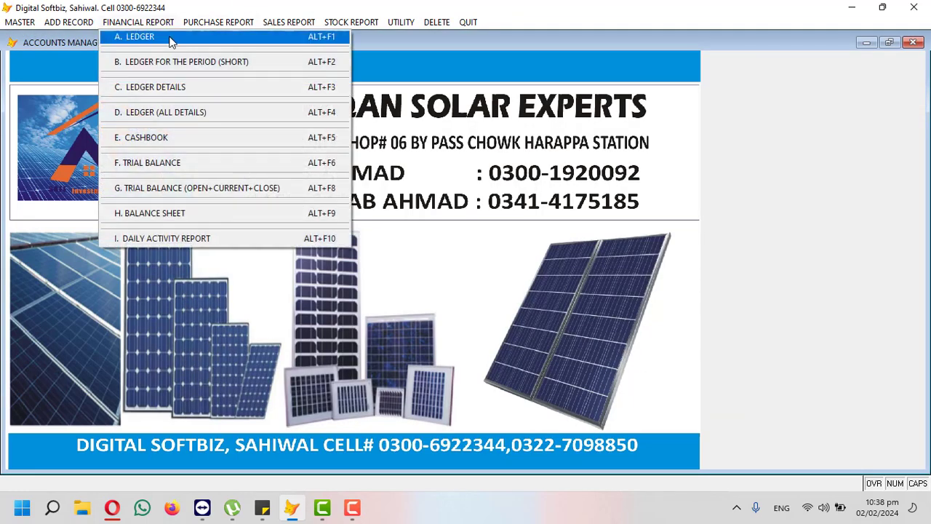
left_click(171, 138)
key("Return")
key("Return")
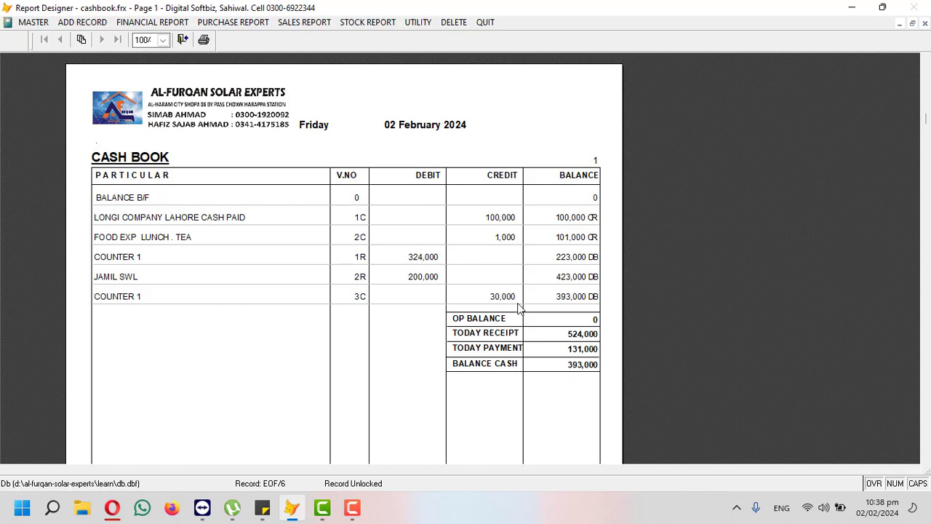
left_click(925, 24)
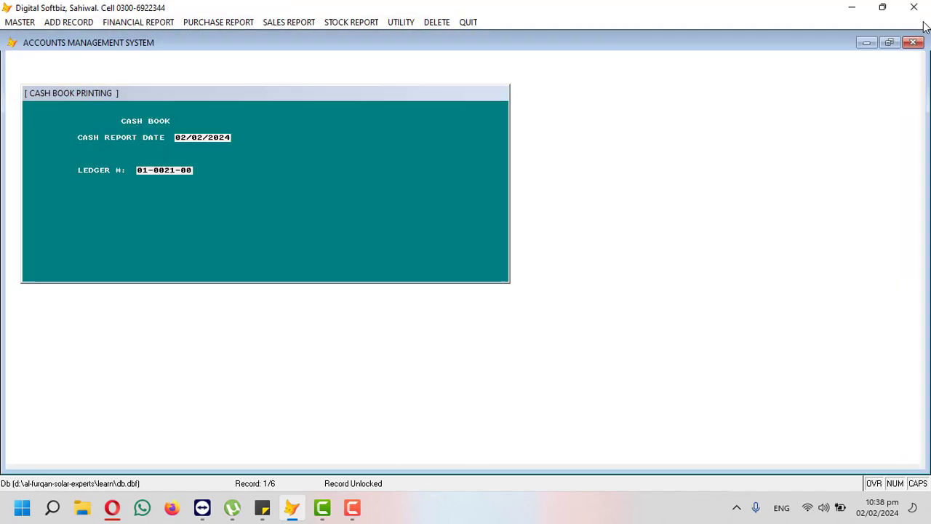
key("Escape")
left_click(61, 24)
mouse_move(133, 26)
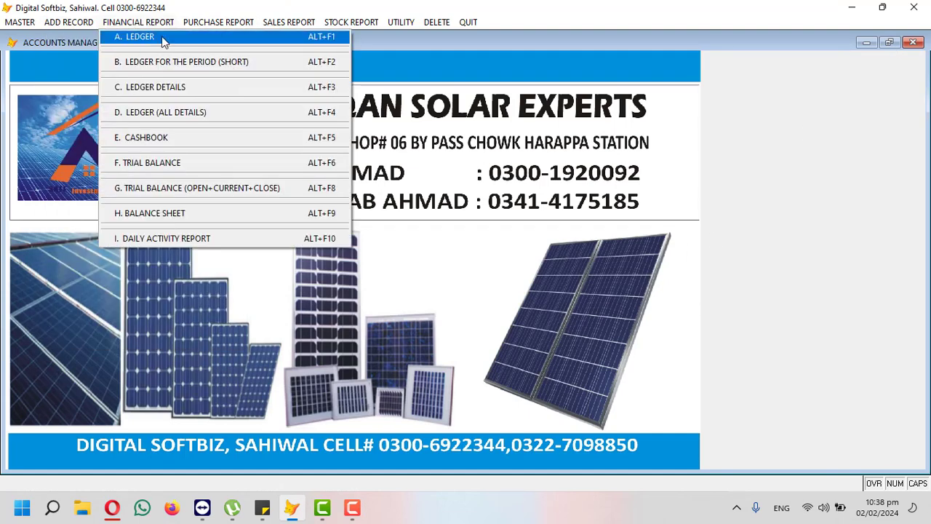
Step: Preview the trial balance to 02/02/2024 (debits 3,546,000, credits 3,461,000), then close it
left_click(171, 165)
key("Return")
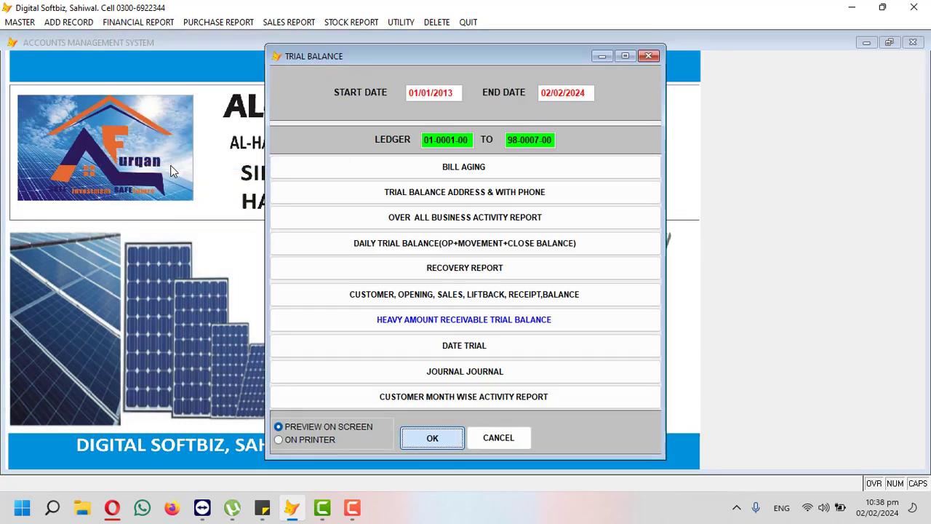
scroll(216, 276, "down", 2)
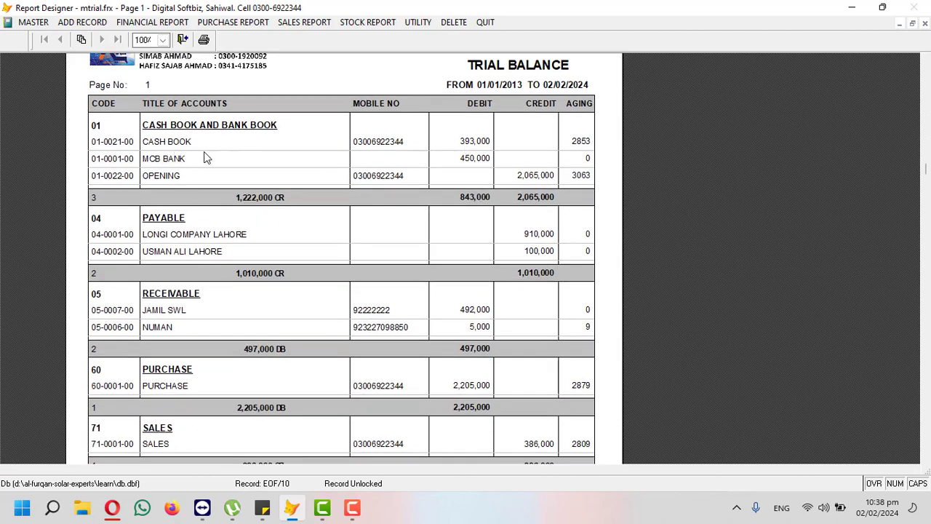
scroll(499, 197, "down", 1)
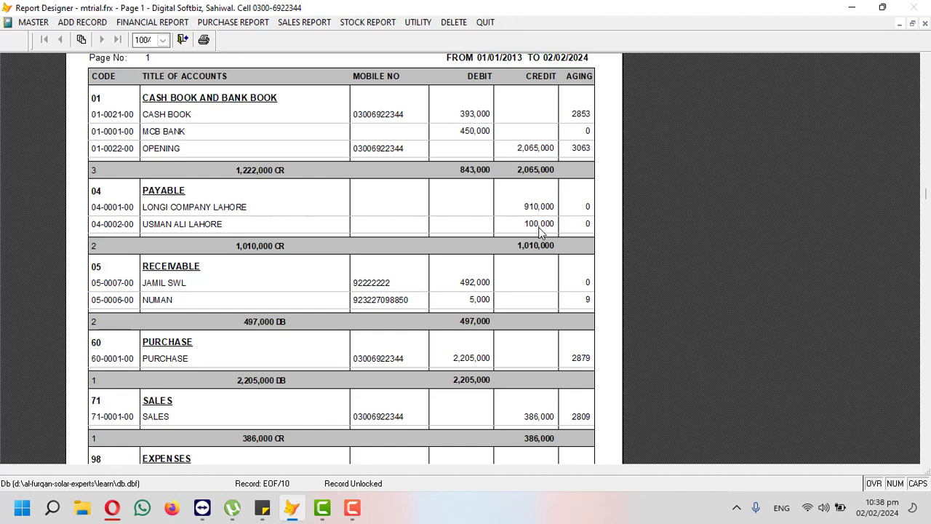
scroll(540, 232, "down", 2)
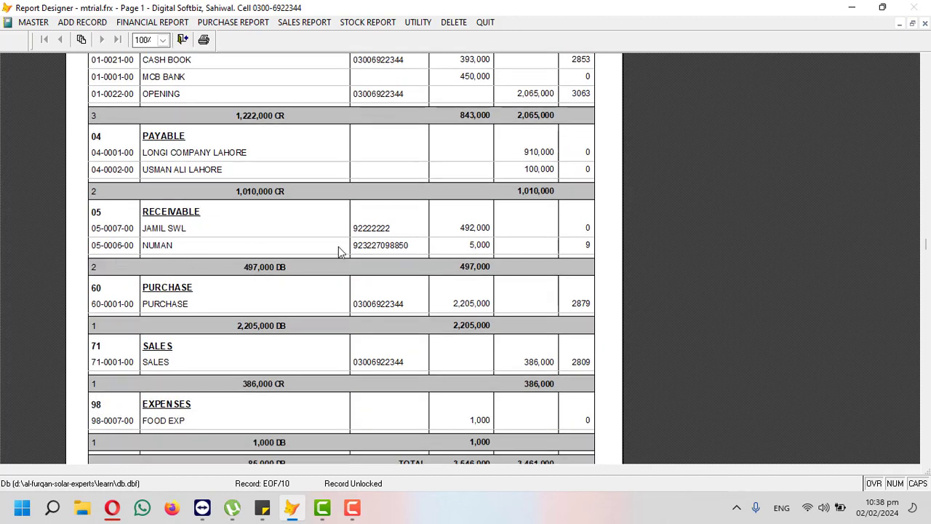
scroll(446, 242, "down", 1)
scroll(446, 245, "down", 1)
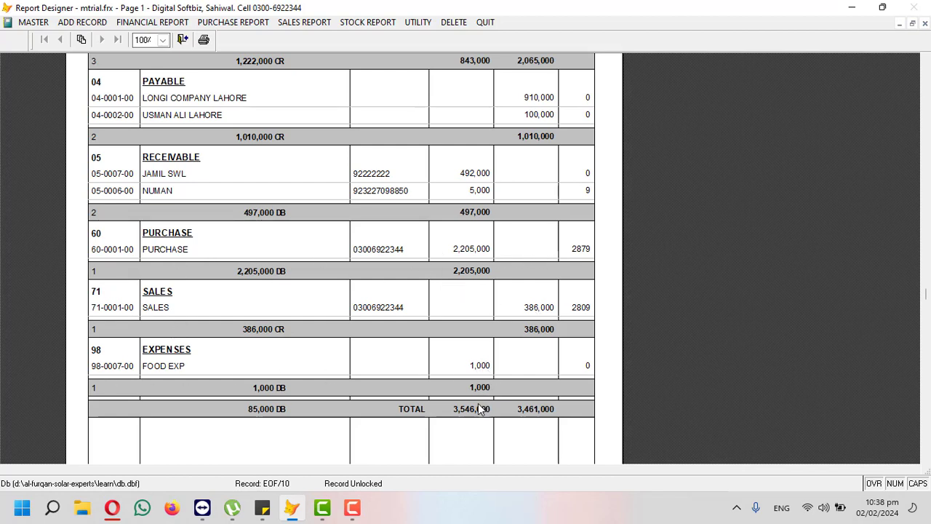
scroll(478, 403, "up", 4)
scroll(467, 265, "up", 2)
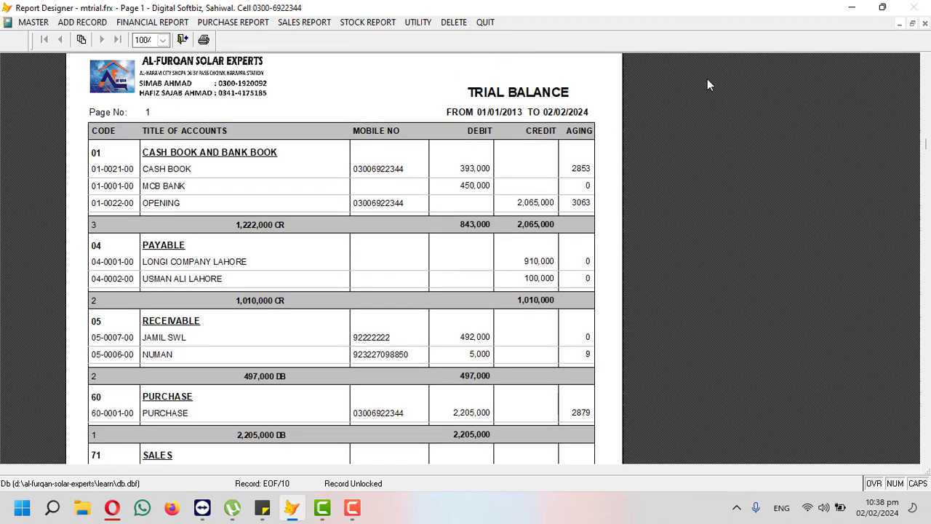
left_click(924, 23)
left_click(69, 22)
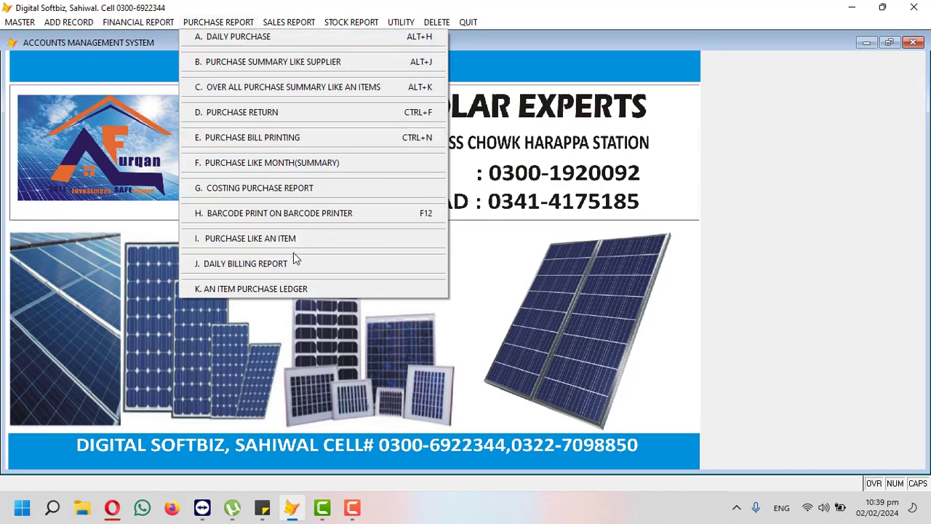
Step: Preview the item 0001 LONGI PLATE 500W A GRADE ledger: 61 received, 7 sold, balance 54
mouse_move(295, 22)
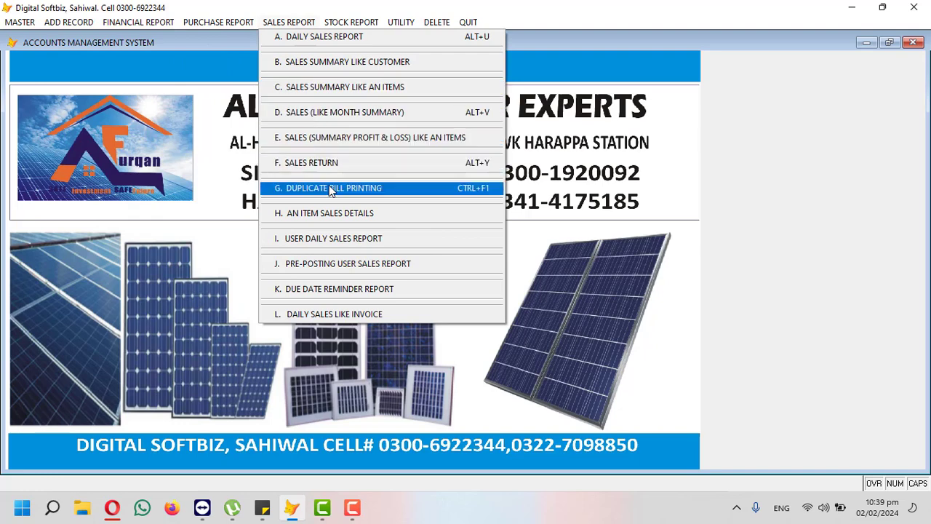
mouse_move(358, 22)
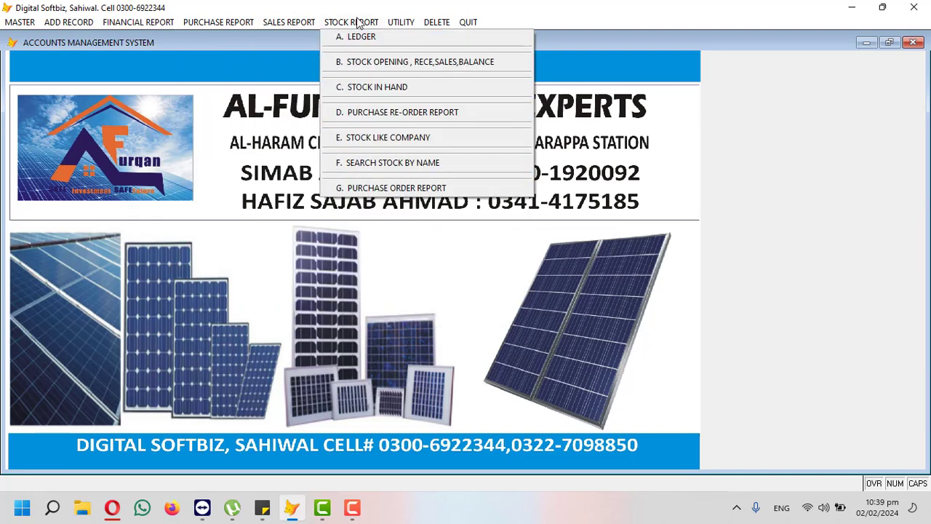
left_click(365, 38)
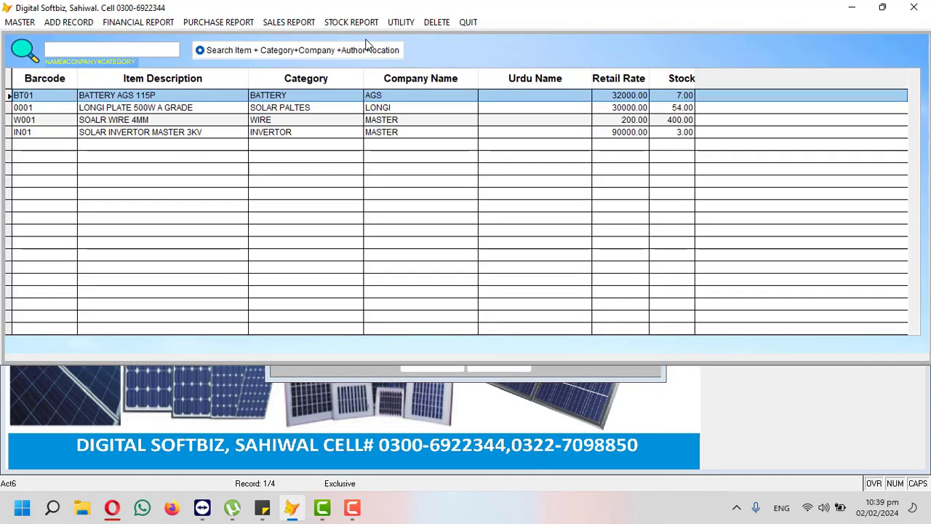
key("Down")
key("Return")
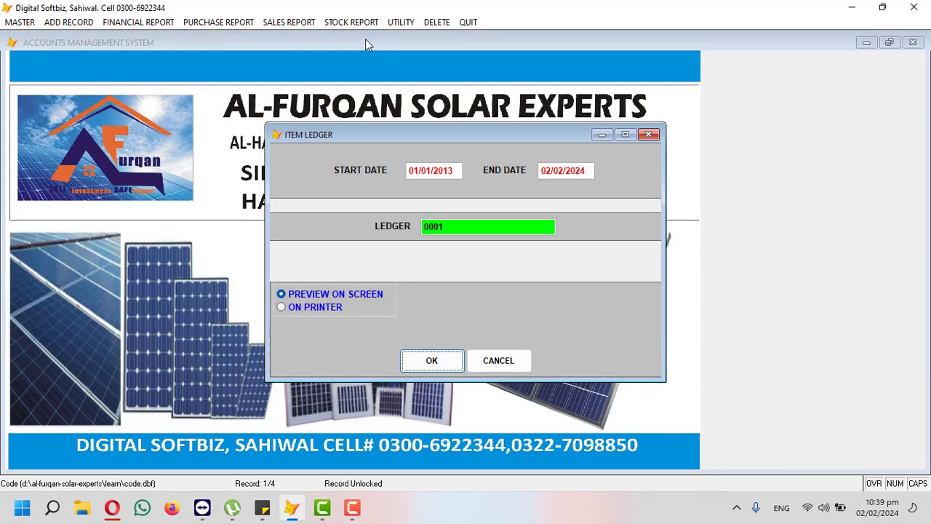
key("Return")
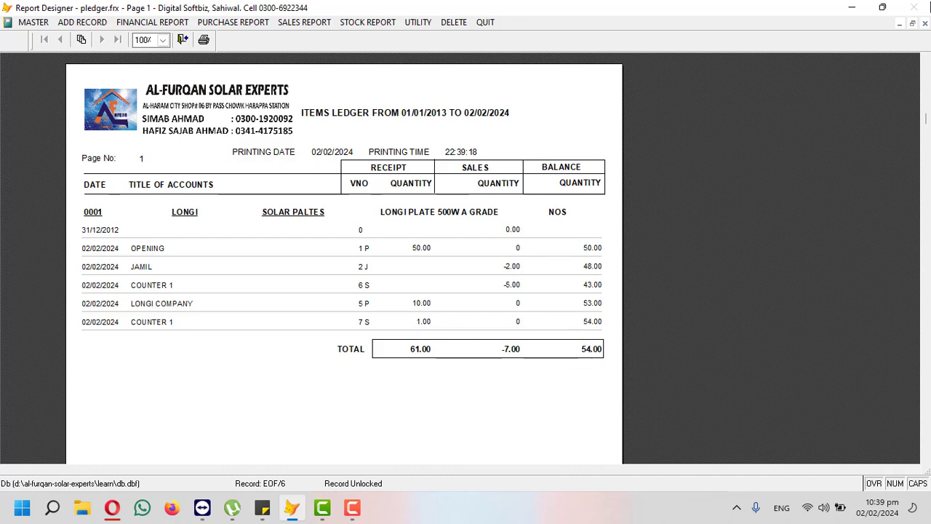
left_click(924, 23)
left_click(351, 22)
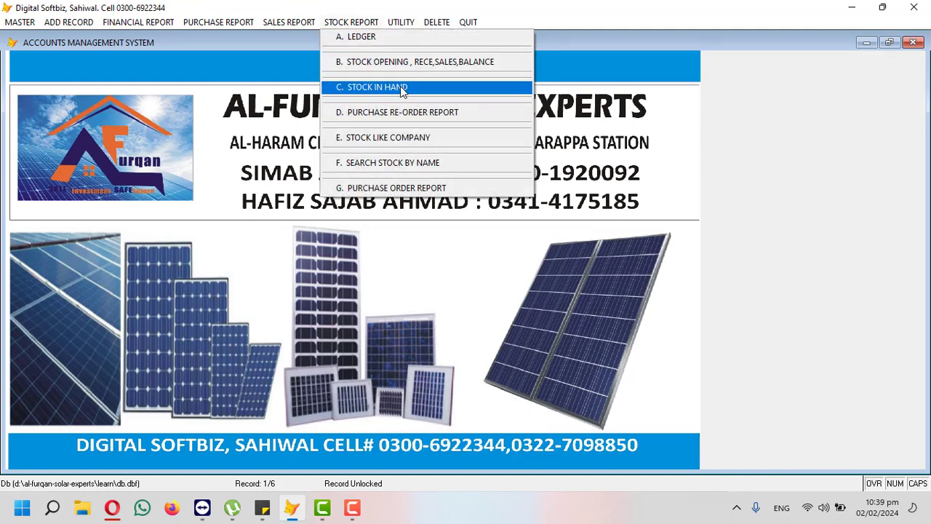
Step: Review the company-wise stock report for LONGI (54 plates valued 1,350,000), then close it
left_click(405, 142)
key("Return")
type("LC")
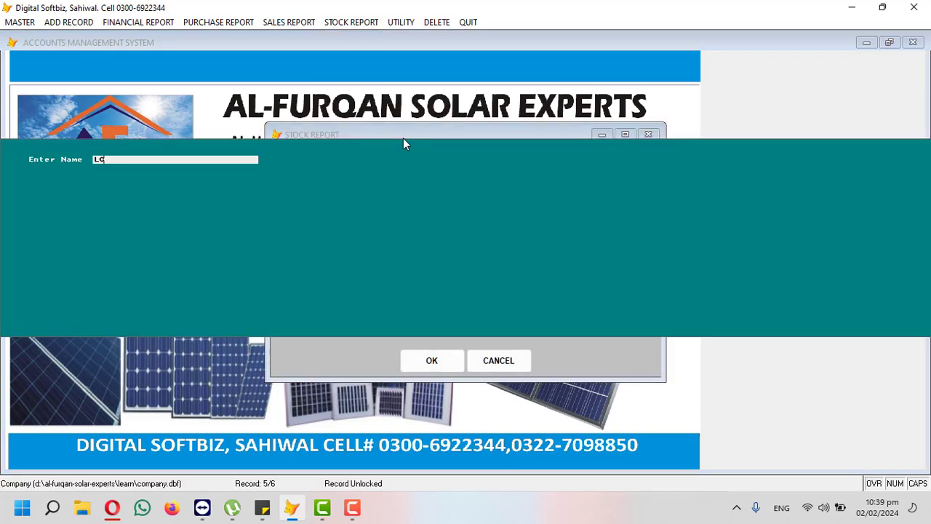
key("Return")
key("Return")
key("Return")
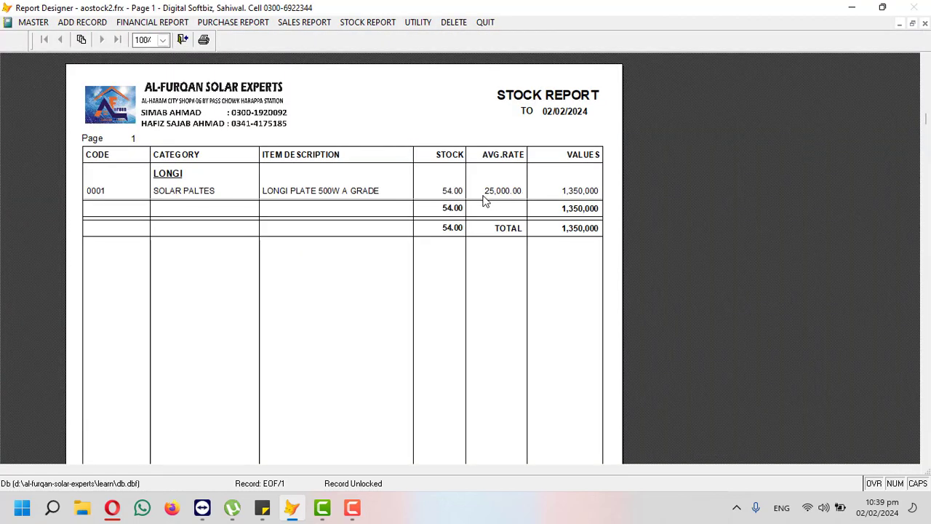
left_click(924, 23)
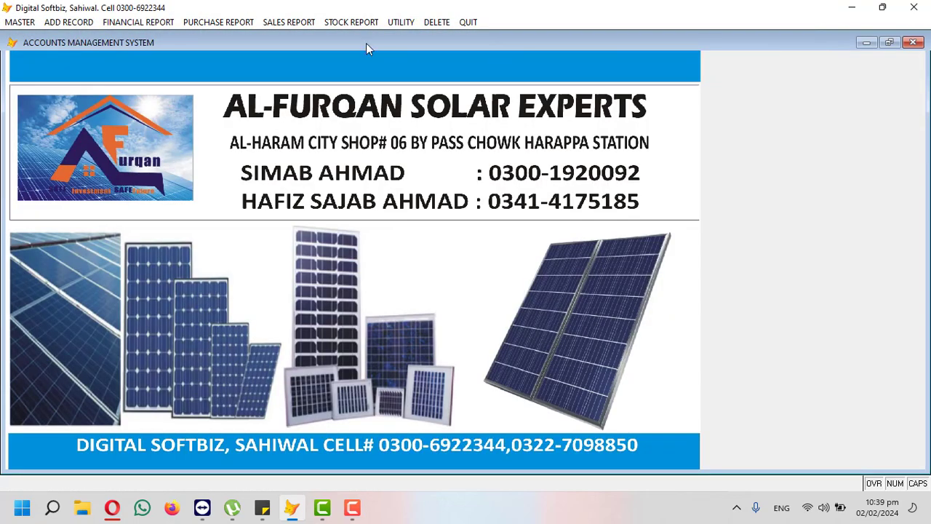
left_click(343, 22)
mouse_move(407, 23)
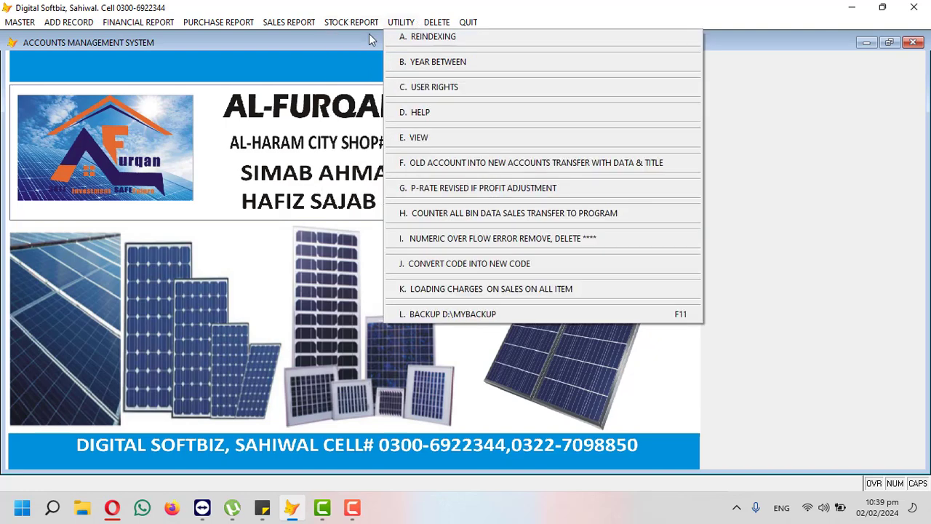
Step: Preview the customer's account ledger showing the 200,000 receipt and 492,000 debit balance, then close it
mouse_move(356, 26)
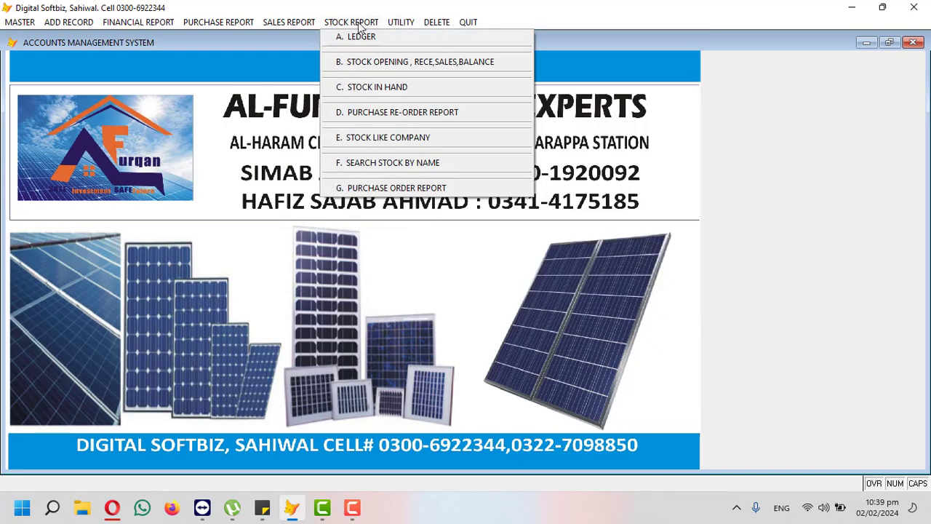
mouse_move(130, 20)
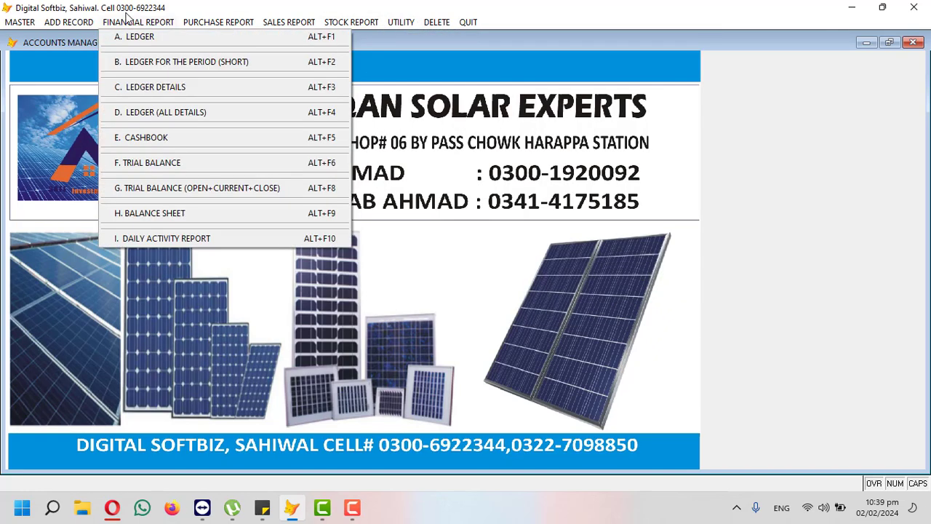
left_click(154, 38)
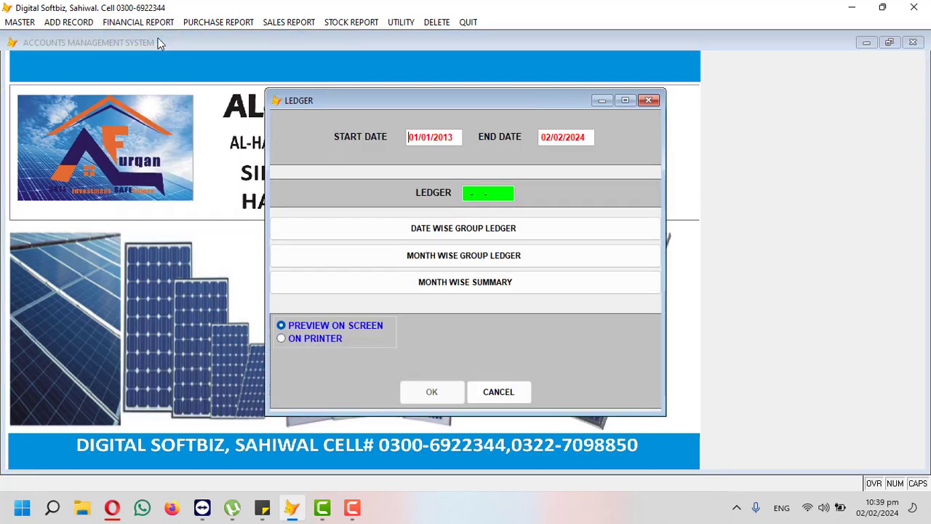
key("Return")
key("Return")
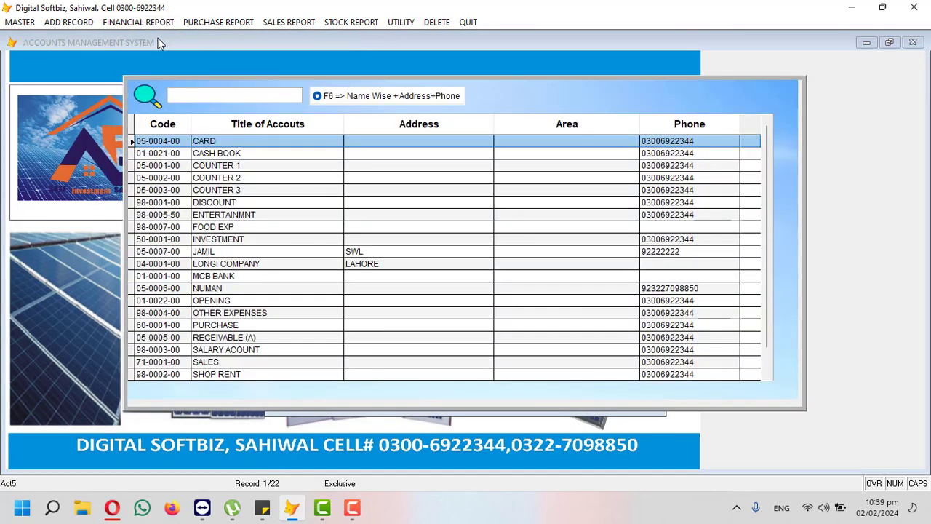
type("JAM")
key("Return")
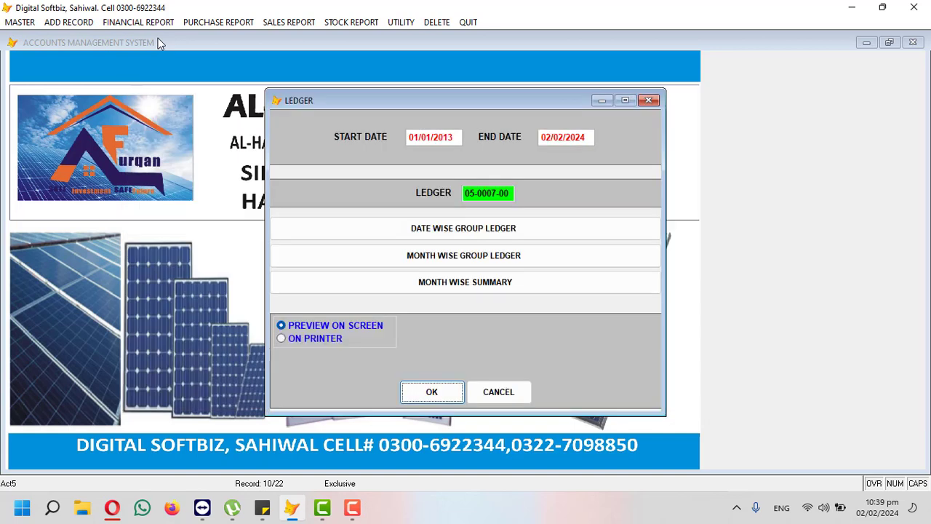
key("Return")
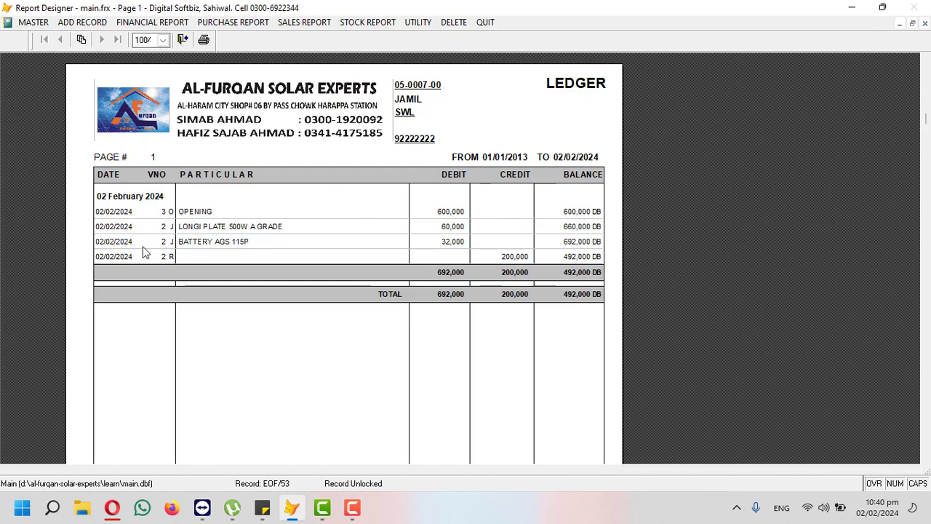
left_click(926, 24)
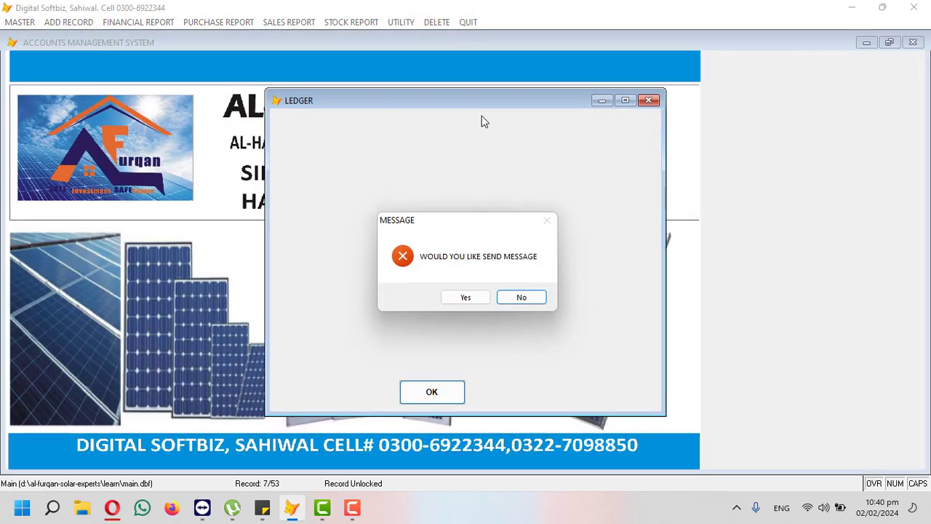
left_click(519, 295)
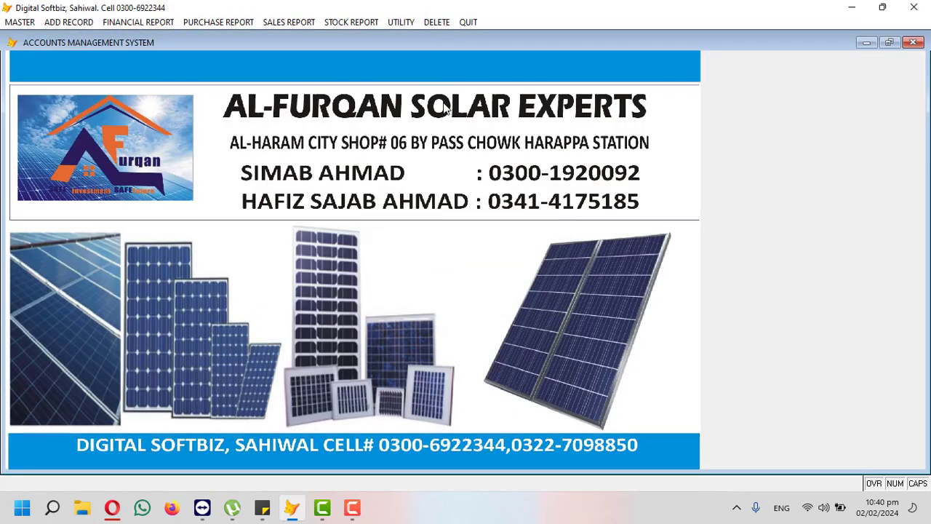
Step: Delete cash receipt voucher 2 dated 02/02/2024 worth 200,000
left_click(438, 23)
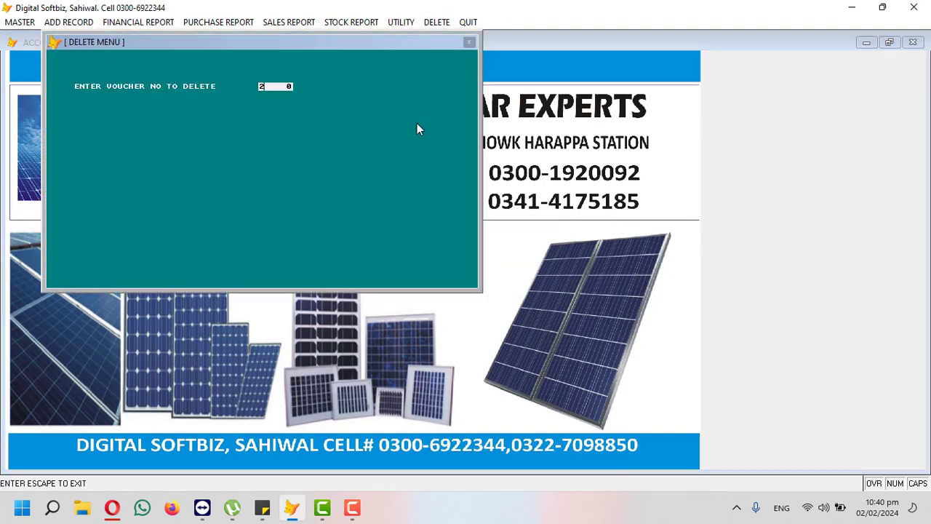
type("2")
key("Return")
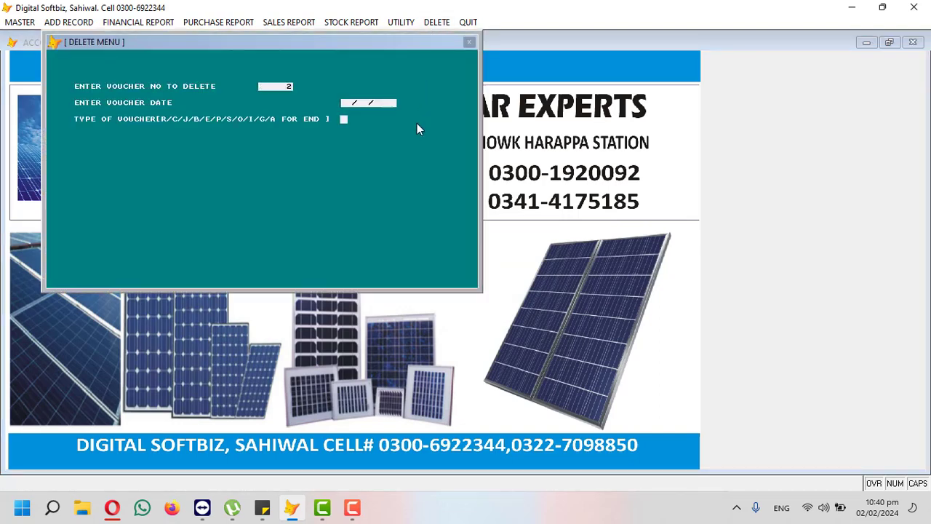
type("02022024R")
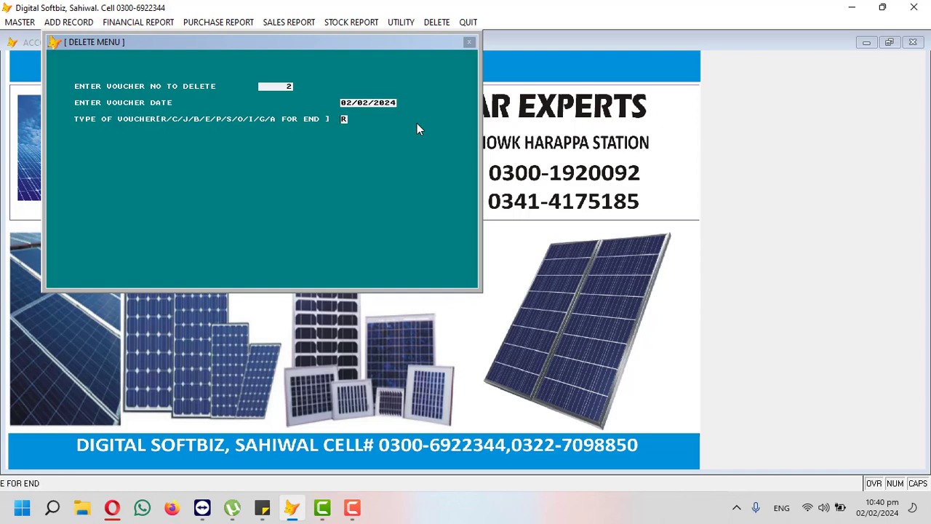
key("Return")
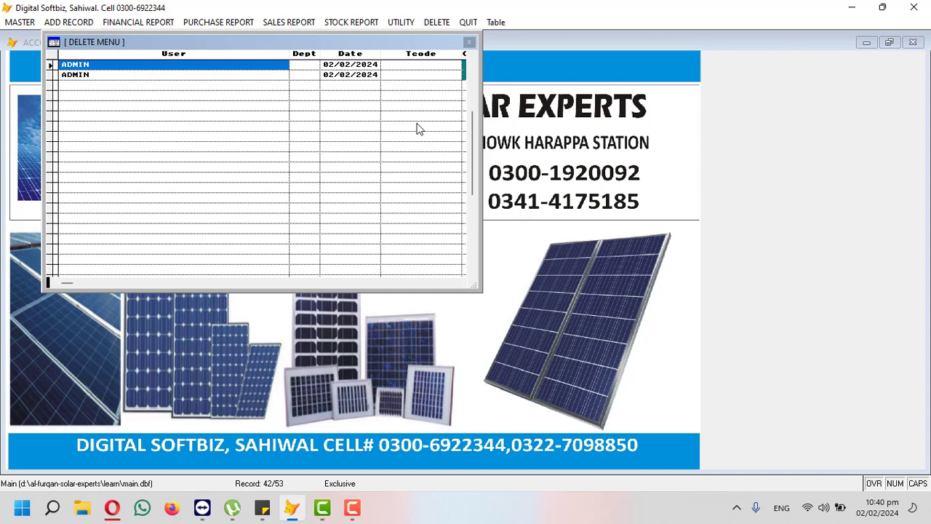
key("Escape")
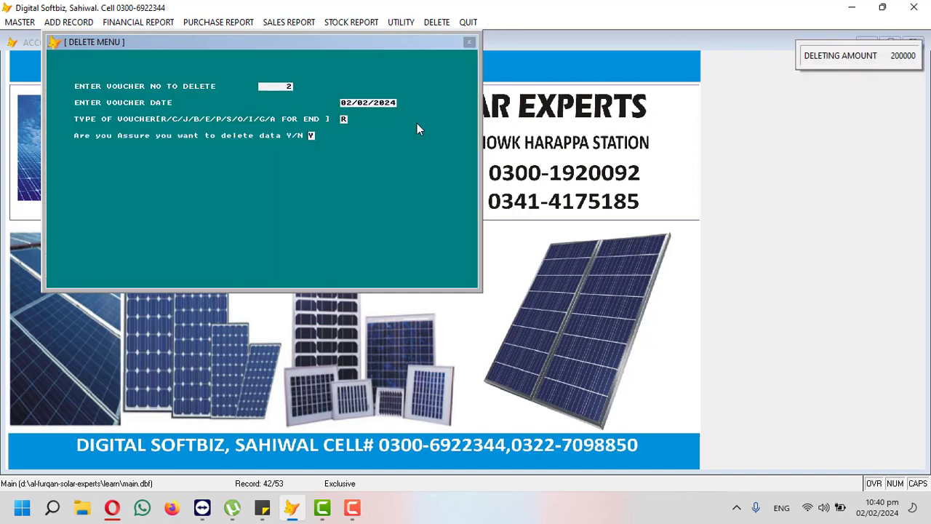
key("Return")
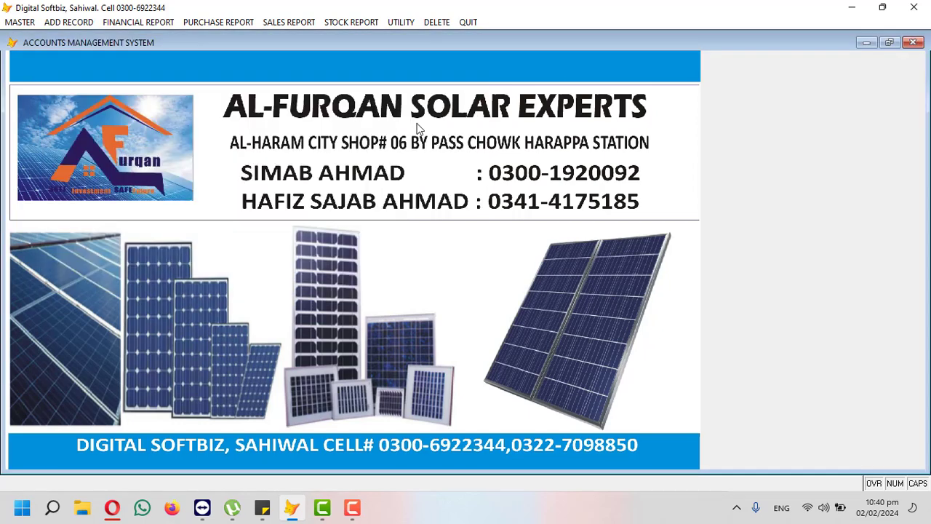
left_click(171, 22)
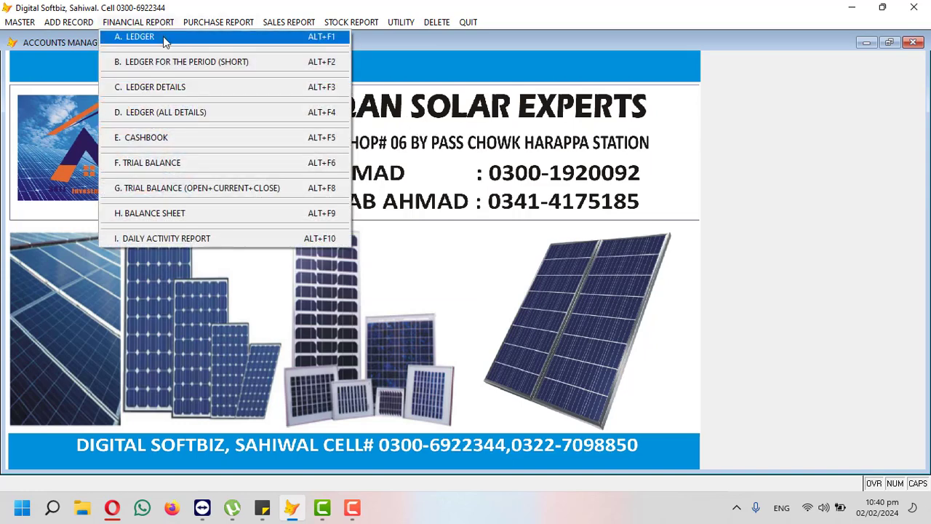
left_click(165, 34)
key("Return")
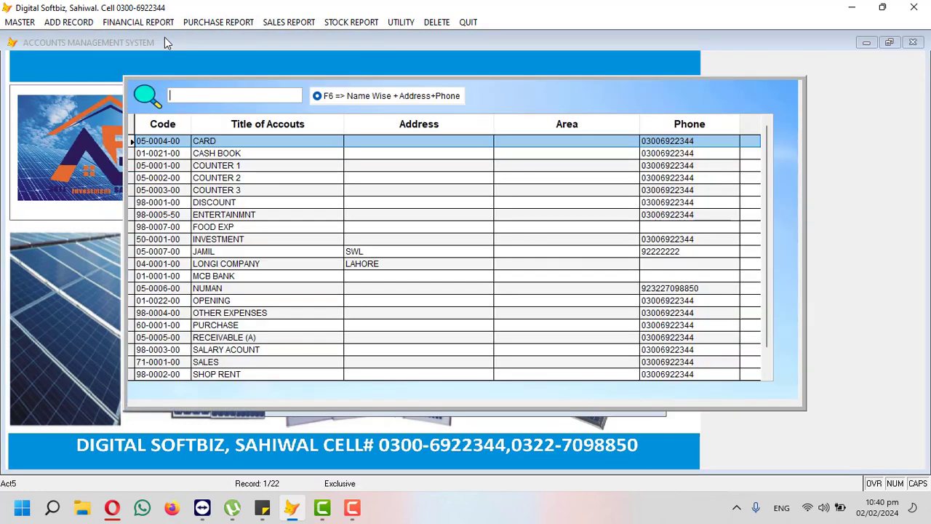
type("JAM")
key("Return")
key("Return")
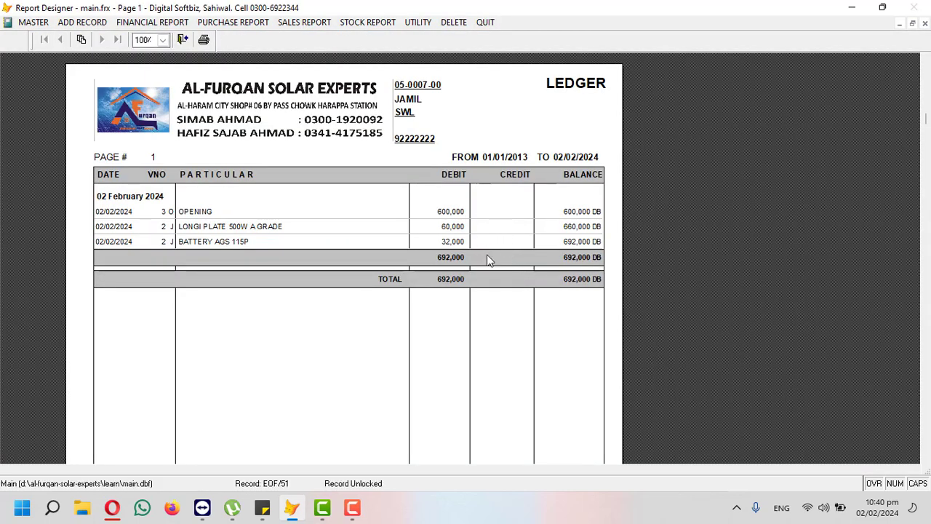
left_click(924, 23)
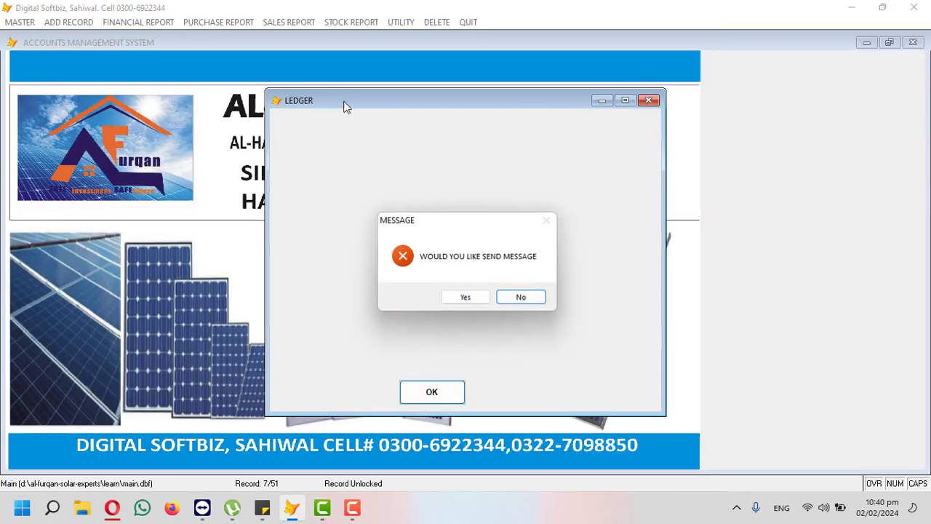
left_click(506, 297)
left_click(348, 22)
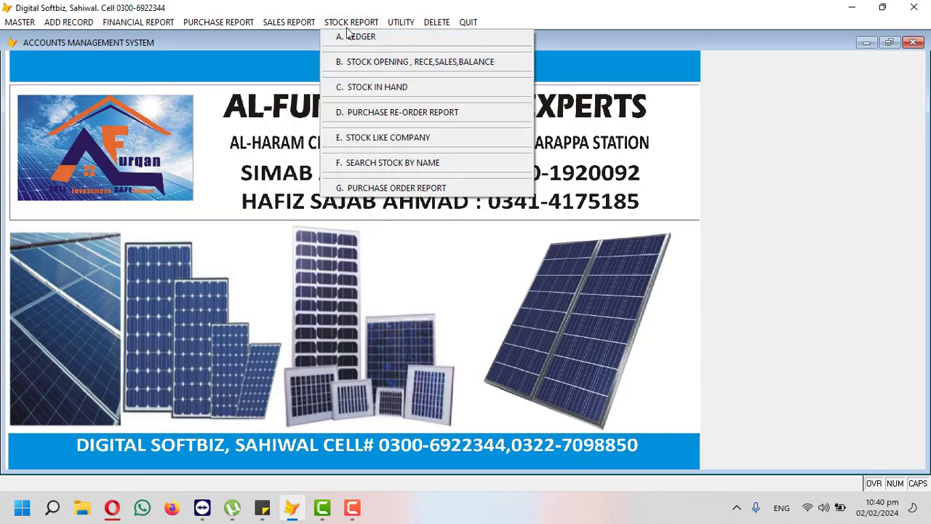
left_click(376, 43)
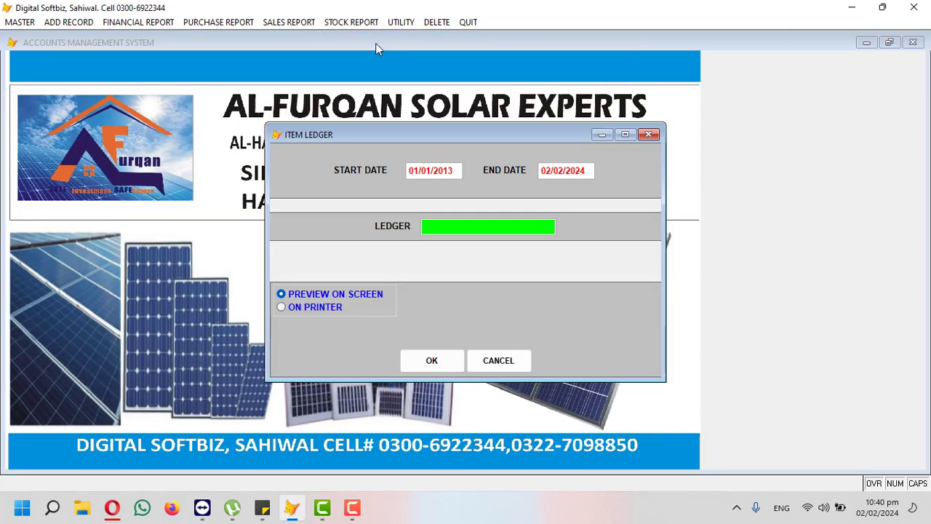
key("Return")
key("Down")
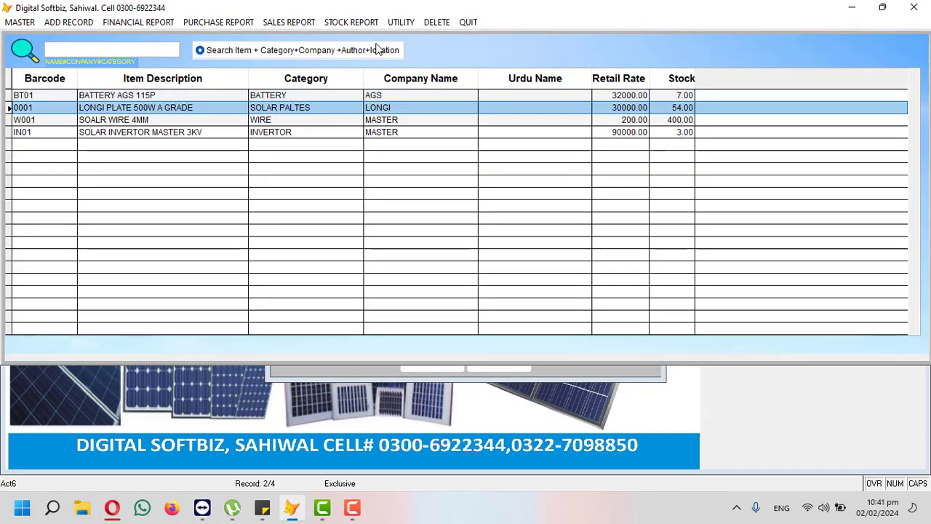
key("Return")
key("Return")
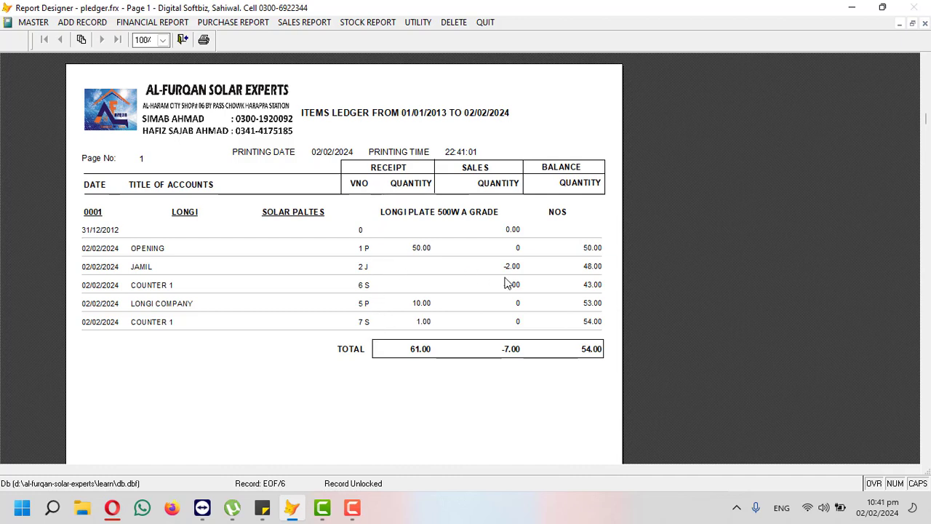
left_click(925, 24)
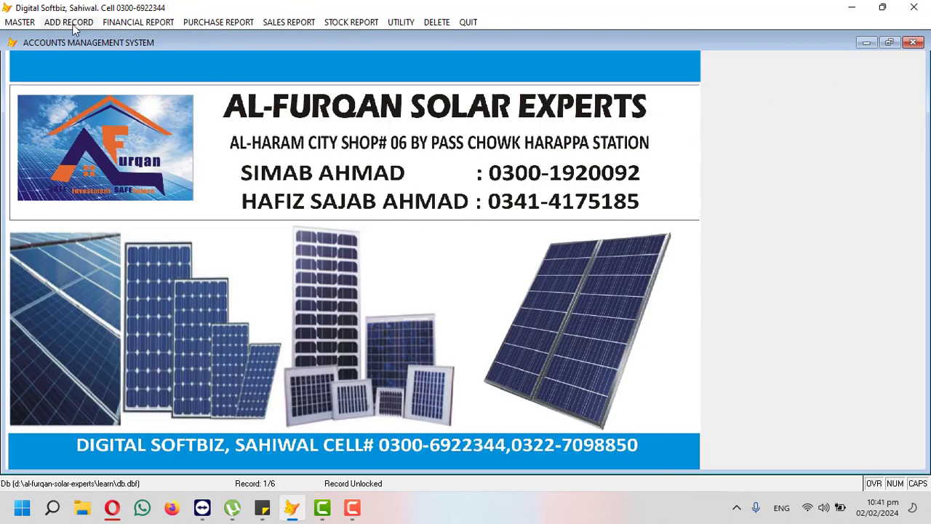
left_click(22, 22)
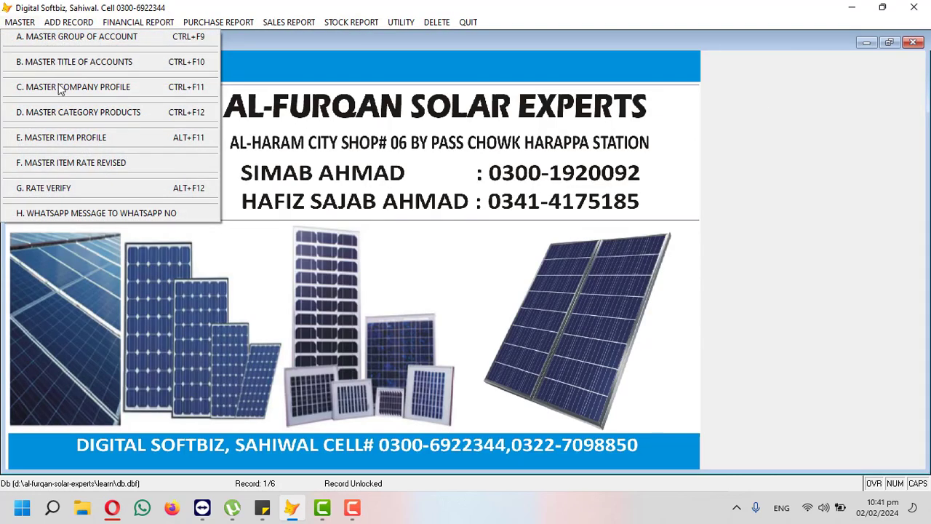
left_click(65, 140)
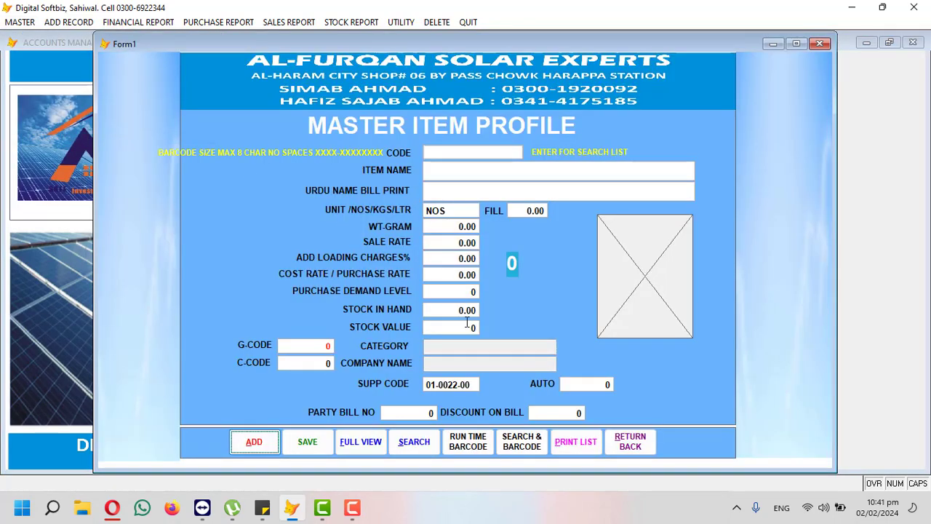
left_click(379, 443)
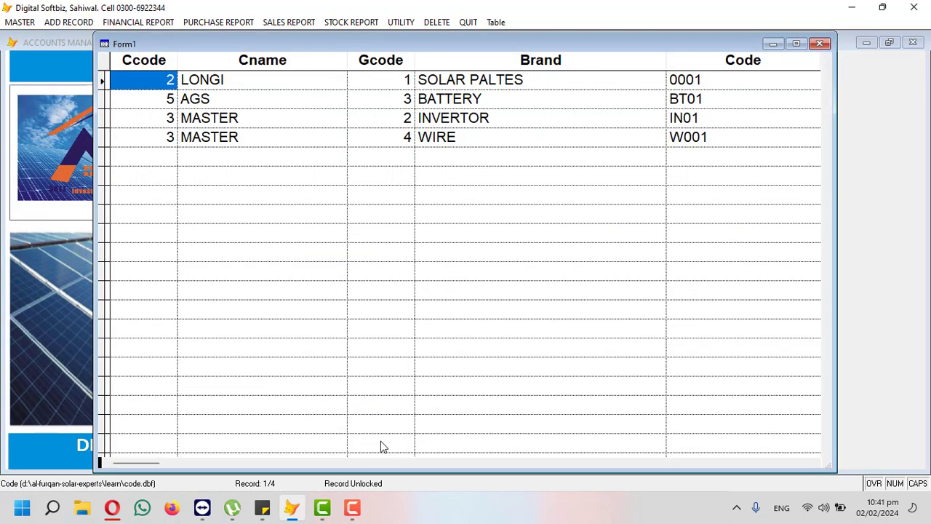
key("Tab")
key("Tab")
key("Tab")
key("Tab")
key("Tab")
key("Tab")
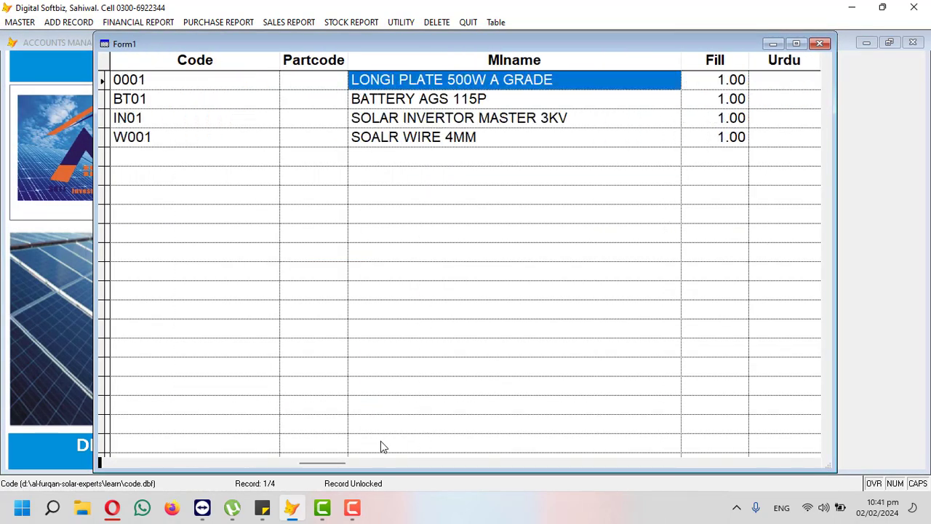
key("Tab")
key("shift+Tab")
key("Down")
key("Down")
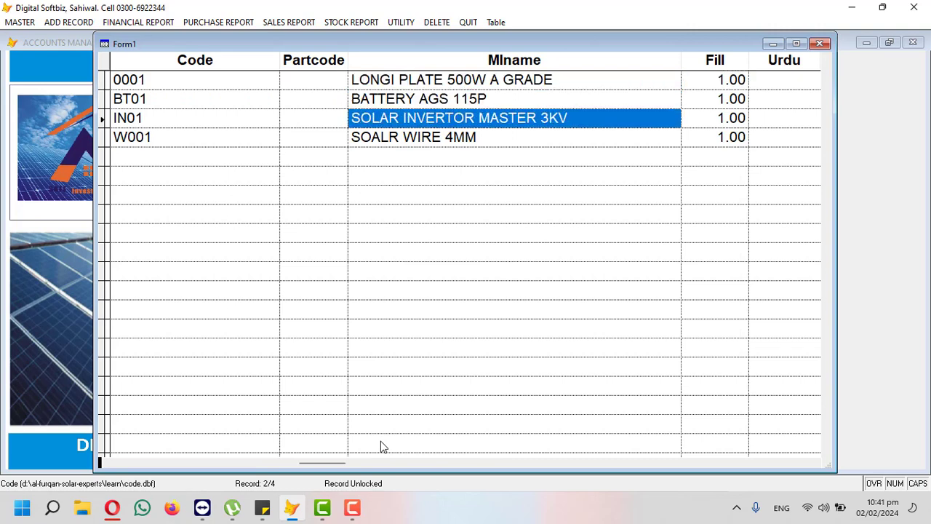
key("Down")
key("Up")
key("Up")
key("Up")
key("Tab")
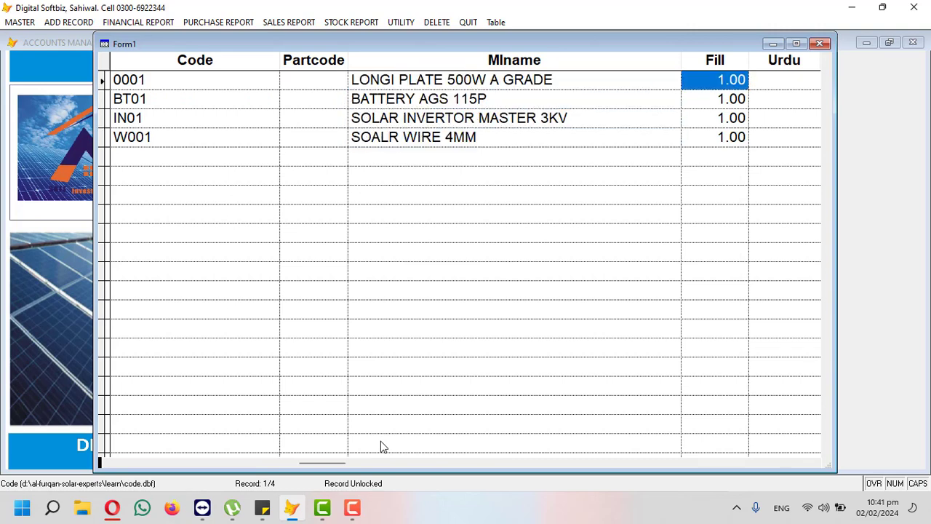
key("Tab")
key("Tab")
key("Tab")
key("Tab")
key("Tab")
key("Tab")
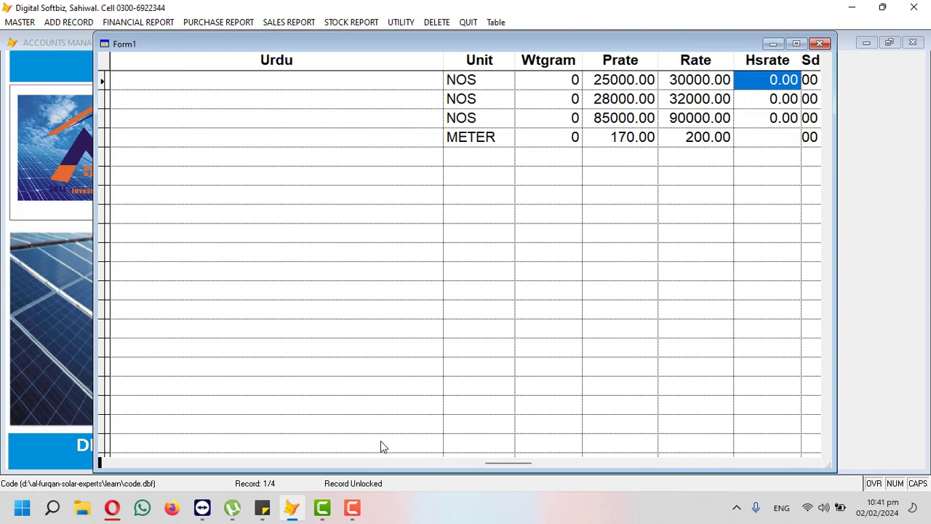
key("shift+Tab")
key("Down")
key("Up")
key("shift+Tab")
key("Down")
key("Tab")
key("Down")
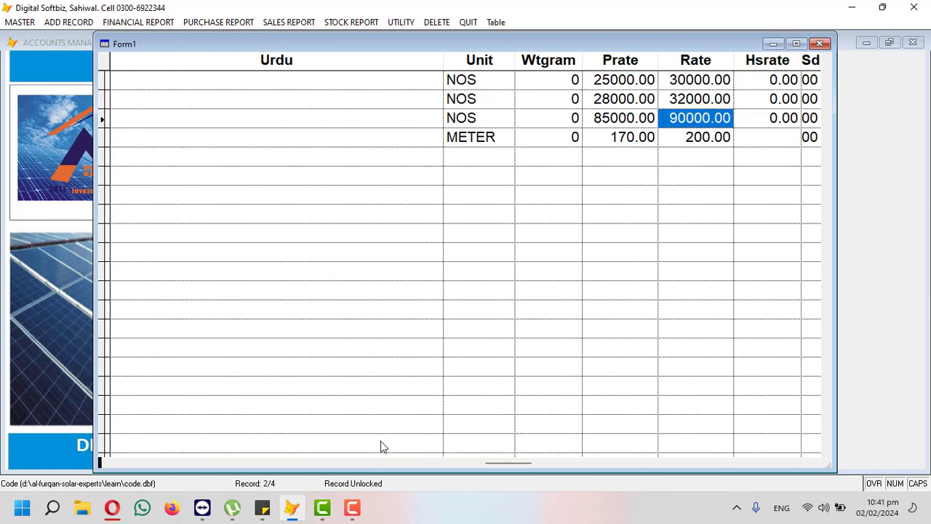
key("shift+Tab")
key("Up")
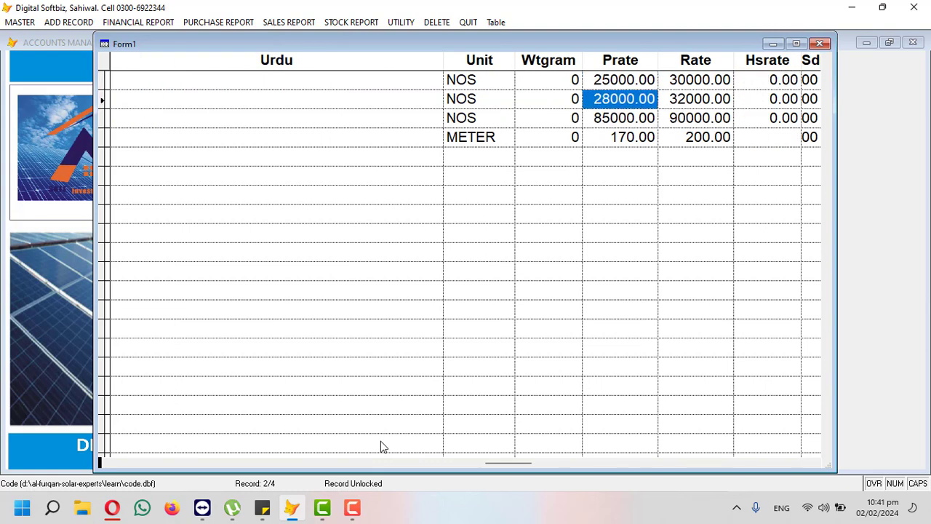
key("Escape")
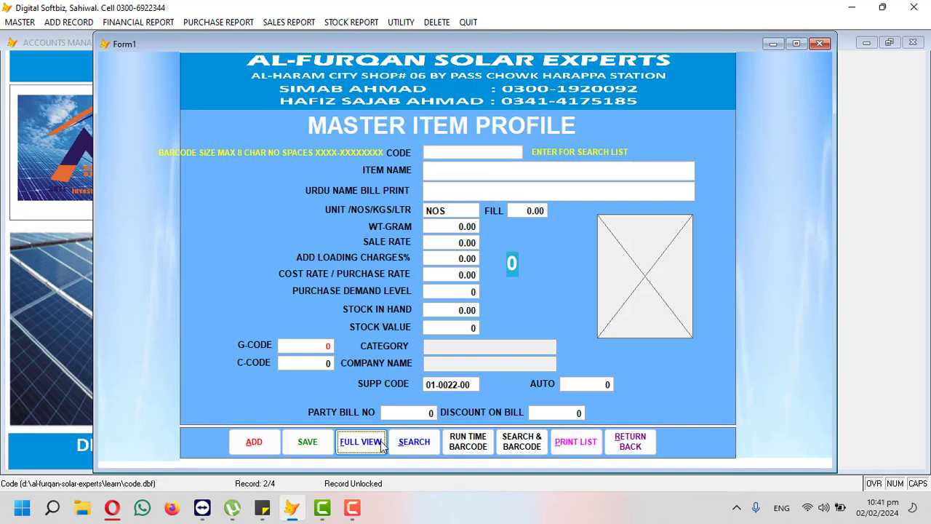
left_click(629, 445)
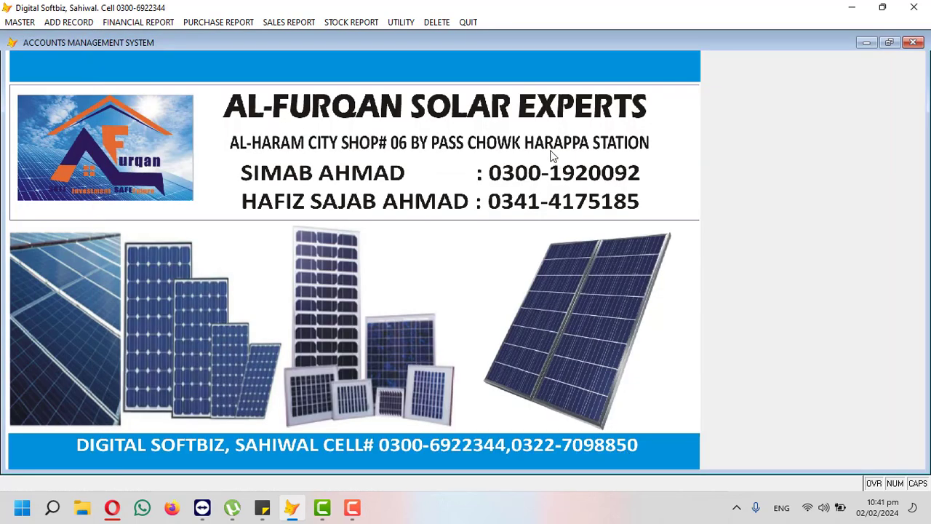
Step: Start Utility > Reindexing and confirm that all users are closed
left_click(402, 22)
left_click(417, 40)
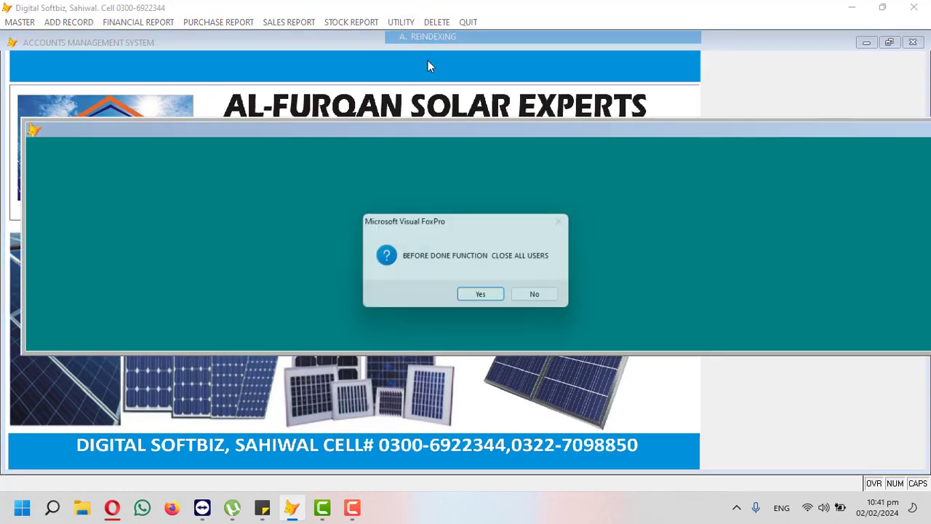
left_click(482, 296)
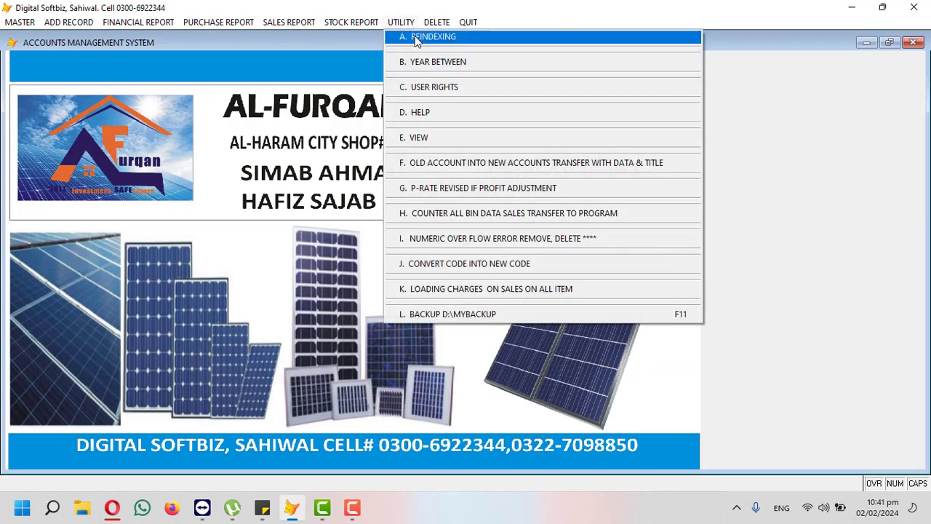